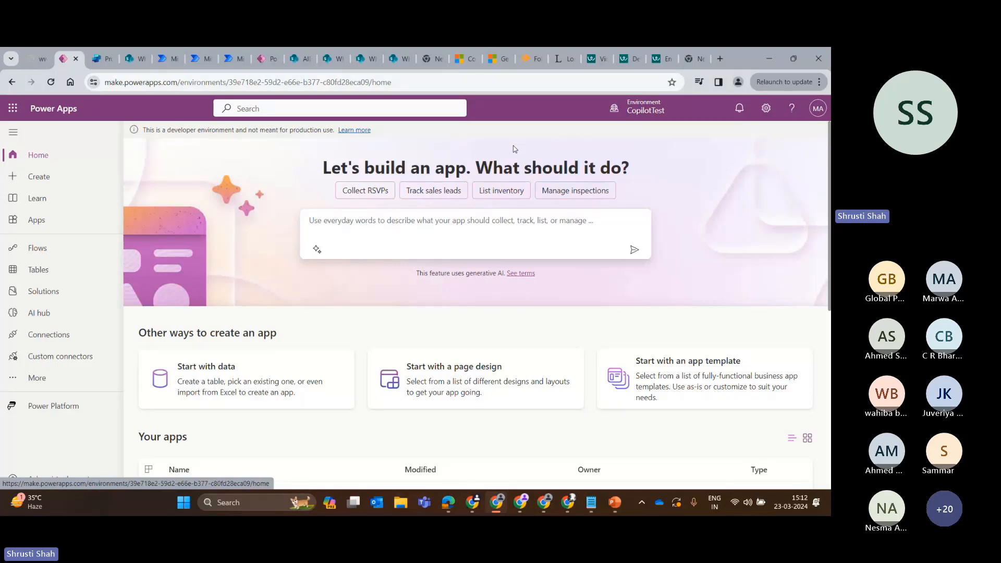
# Switch to the Azure portal, search for azure and open the Azure OpenAI creation form at a smaller page zoom.
pyautogui.click(567, 502)
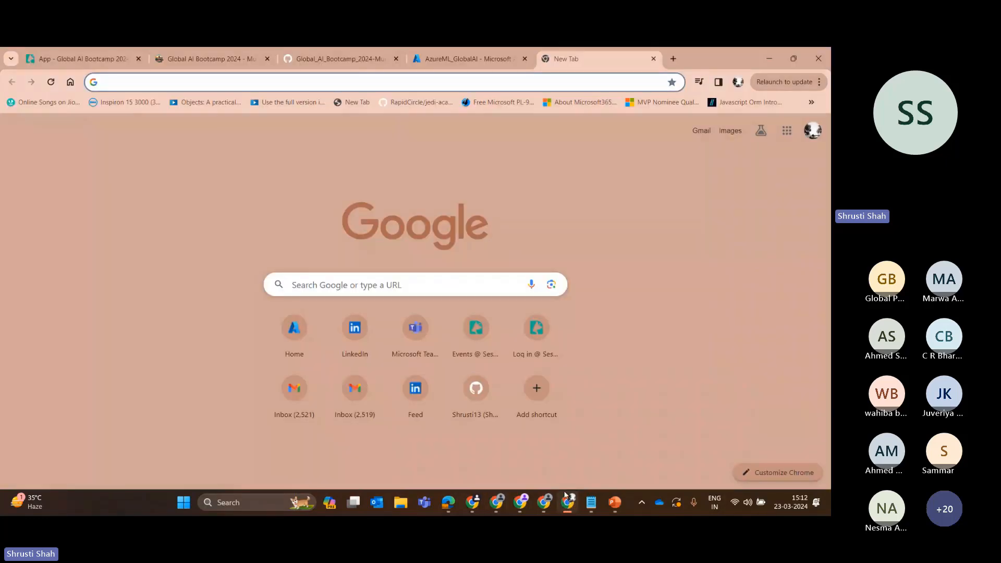
pyautogui.click(481, 51)
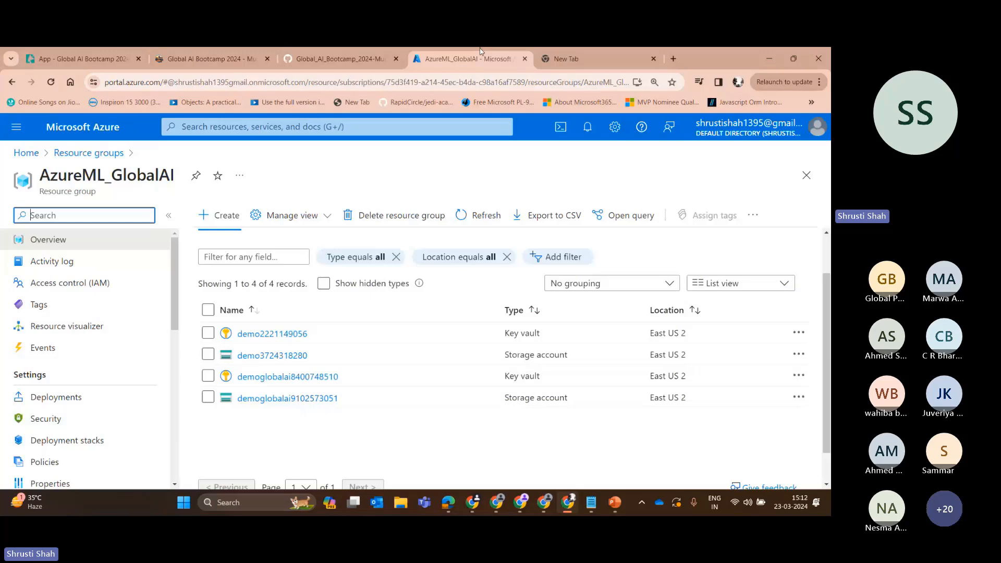
pyautogui.click(222, 126)
pyautogui.write('op')
pyautogui.press('BackSpace')
pyautogui.press('BackSpace')
pyautogui.write('az')
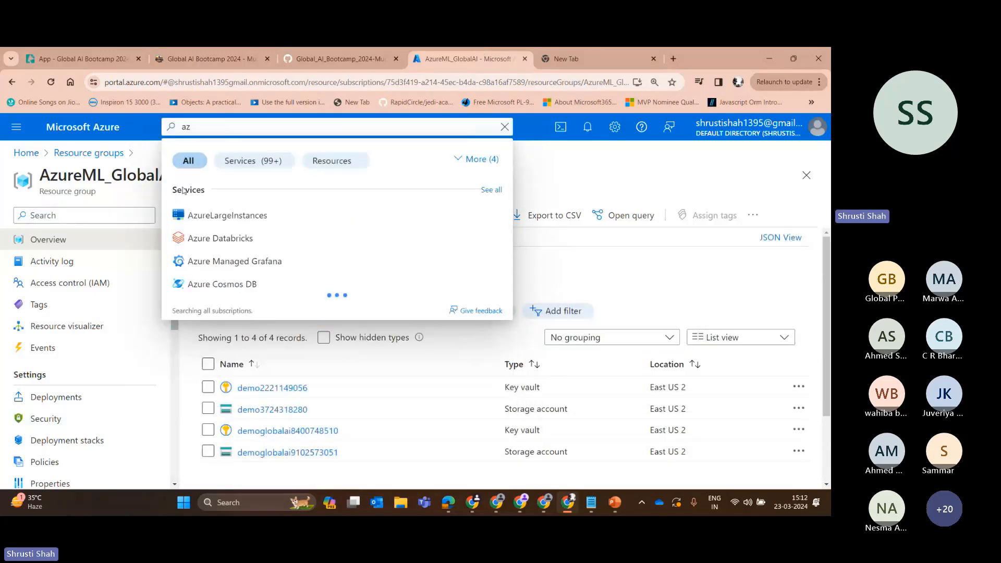
pyautogui.write('ure')
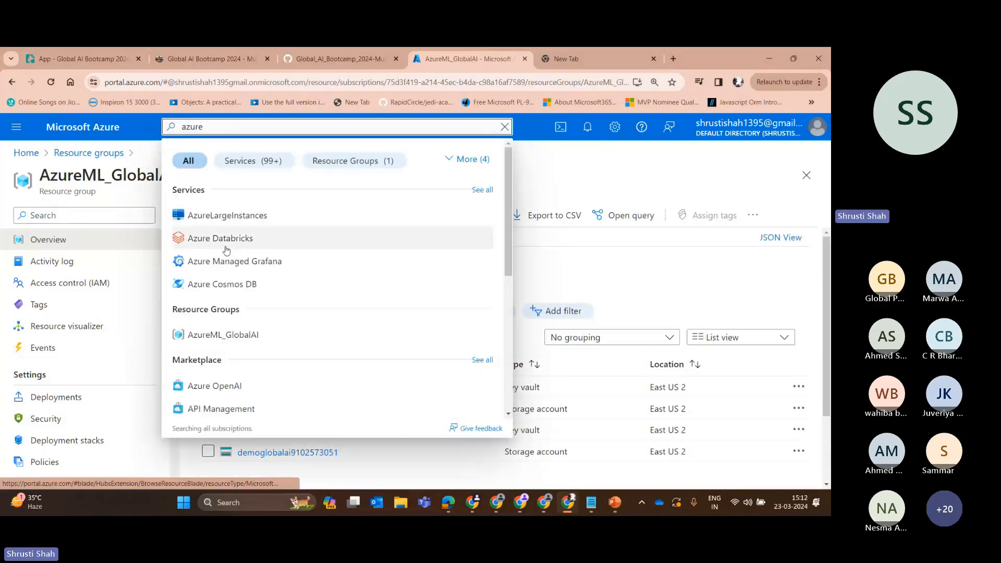
pyautogui.click(280, 388)
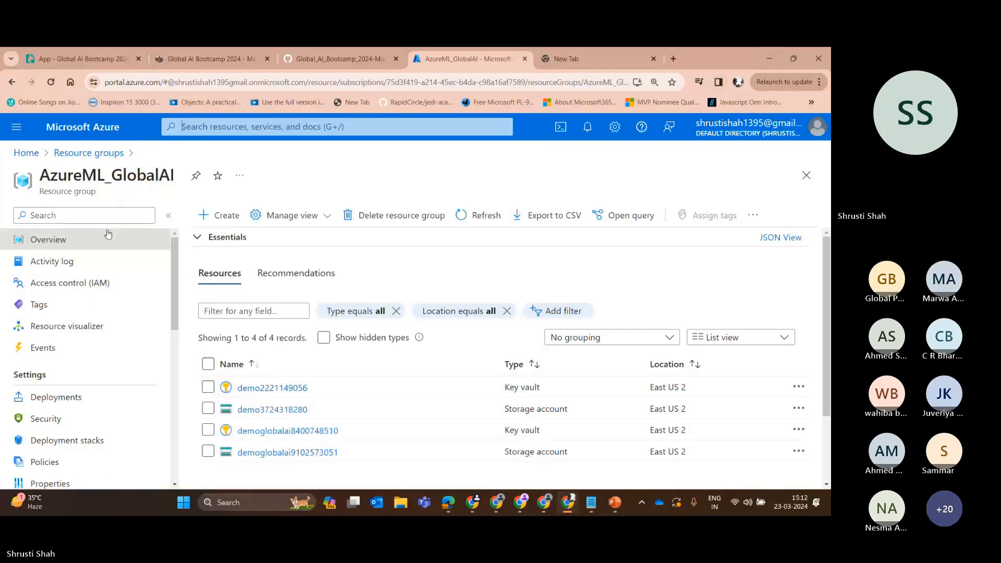
pyautogui.hotkey('ctrl', '-')
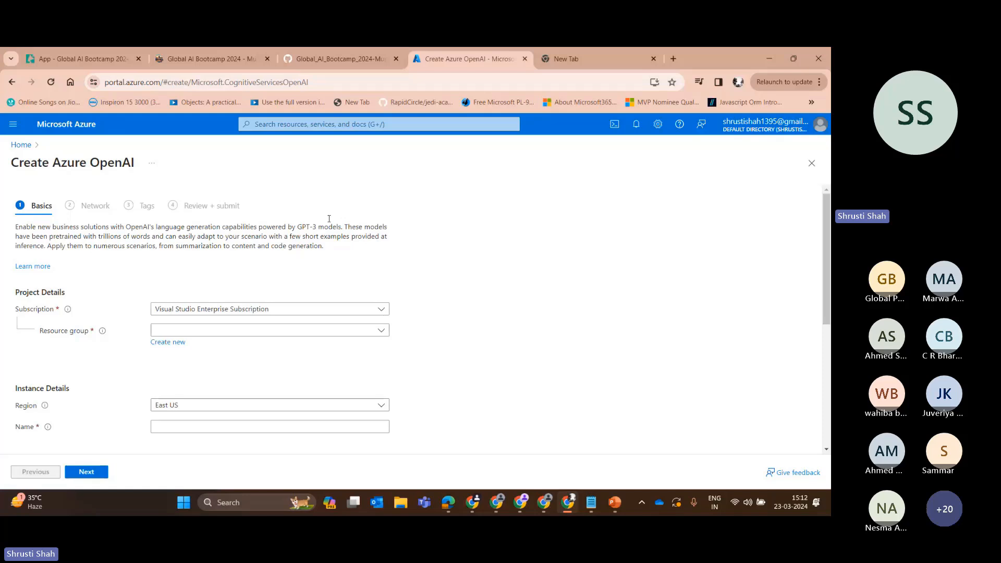
pyautogui.scroll(-5, 329, 217)
pyautogui.scroll(4, 329, 217)
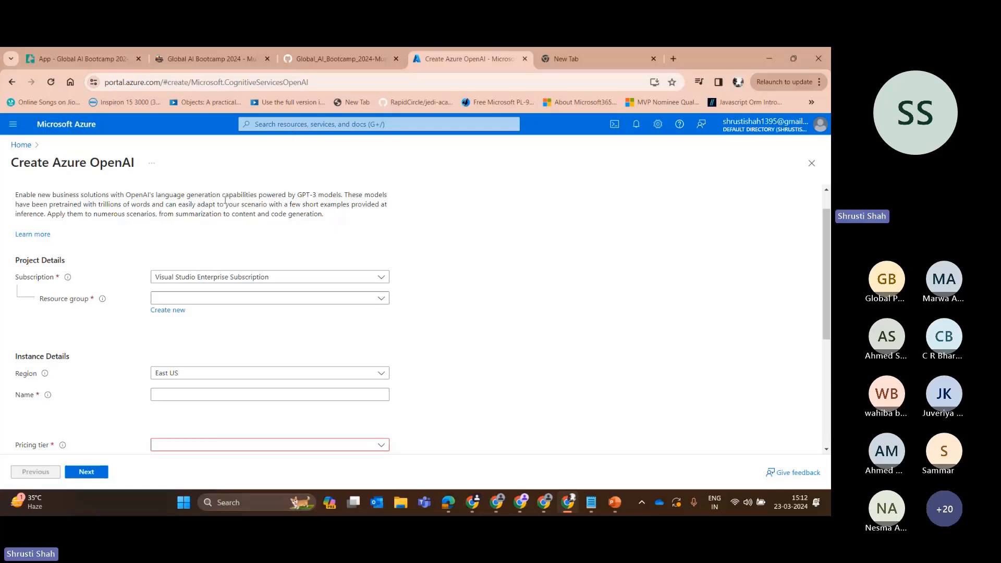
# Search the portal for azure again and reopen Azure OpenAI from the marketplace results.
pyautogui.click(331, 123)
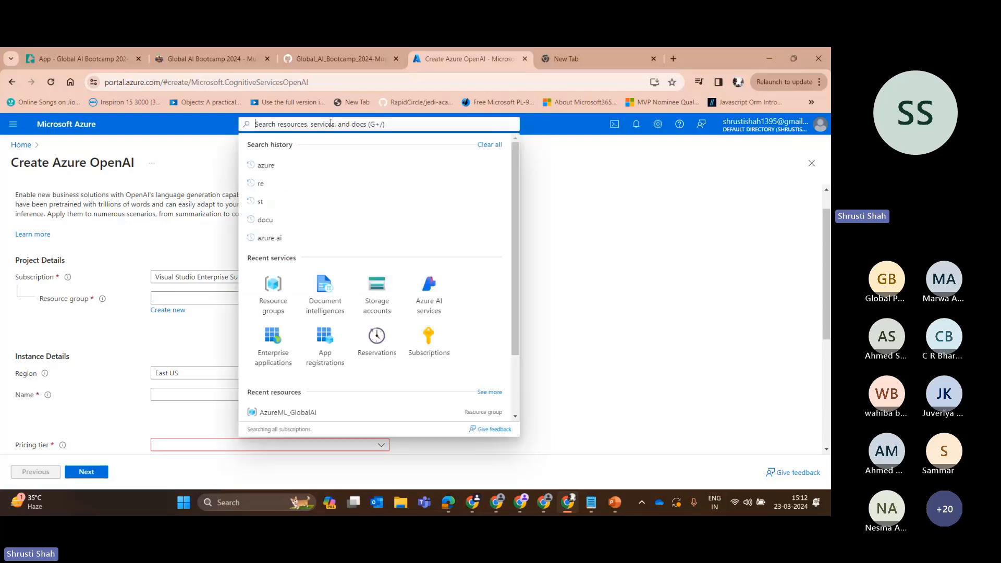
pyautogui.write('azr')
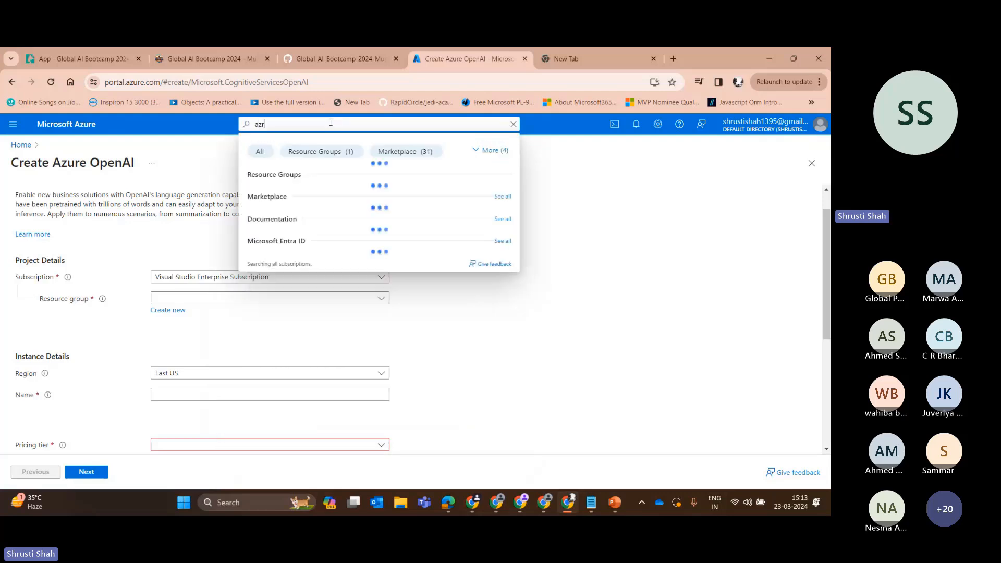
pyautogui.press('BackSpace')
pyautogui.write('u')
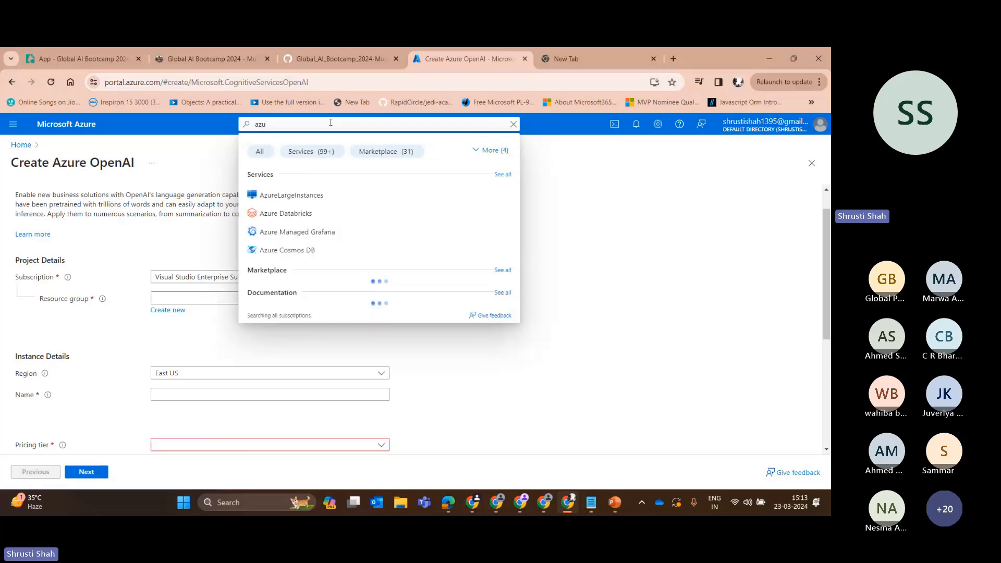
pyautogui.write('re')
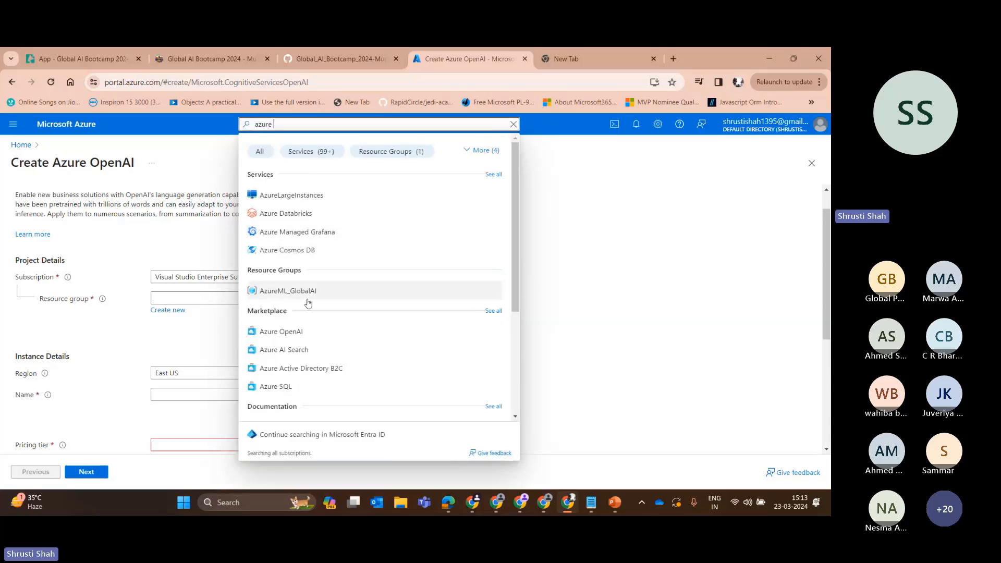
pyautogui.click(306, 333)
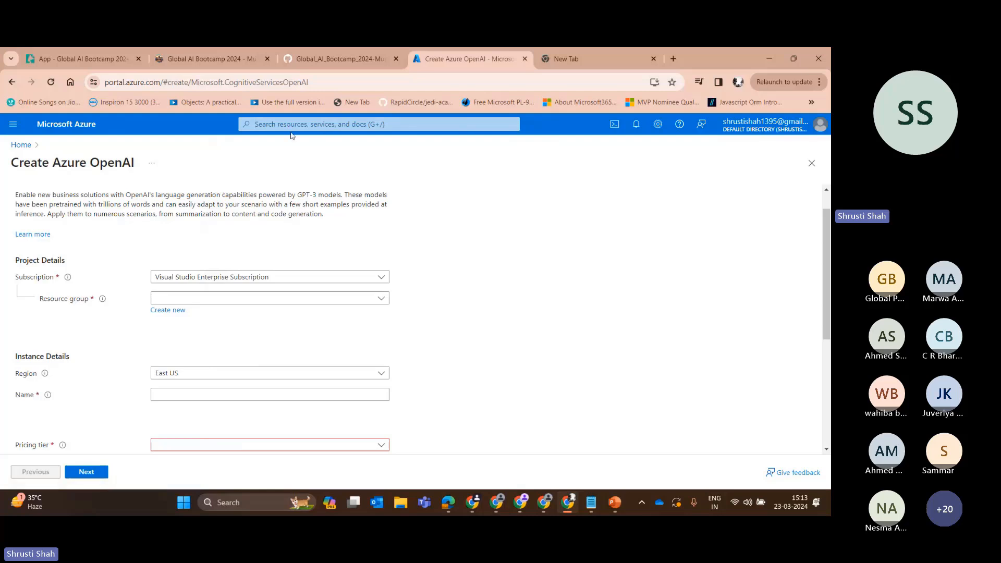
# Examine the Basics section of the Azure OpenAI creation form, from project and instance details to the pricing tier.
pyautogui.scroll(-5, 606, 257)
pyautogui.scroll(5, 188, 217)
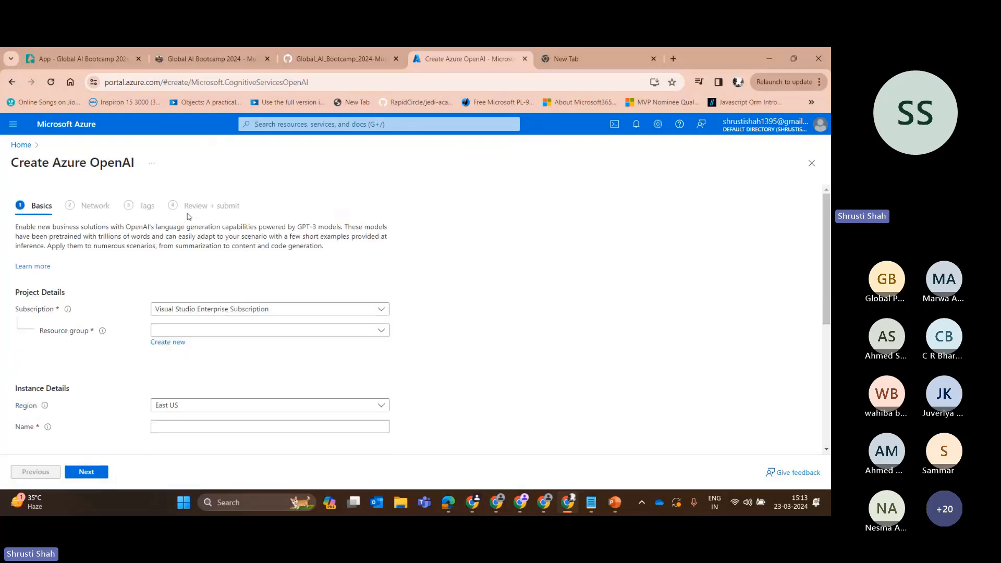
pyautogui.scroll(-5, 232, 304)
pyautogui.scroll(5, 128, 225)
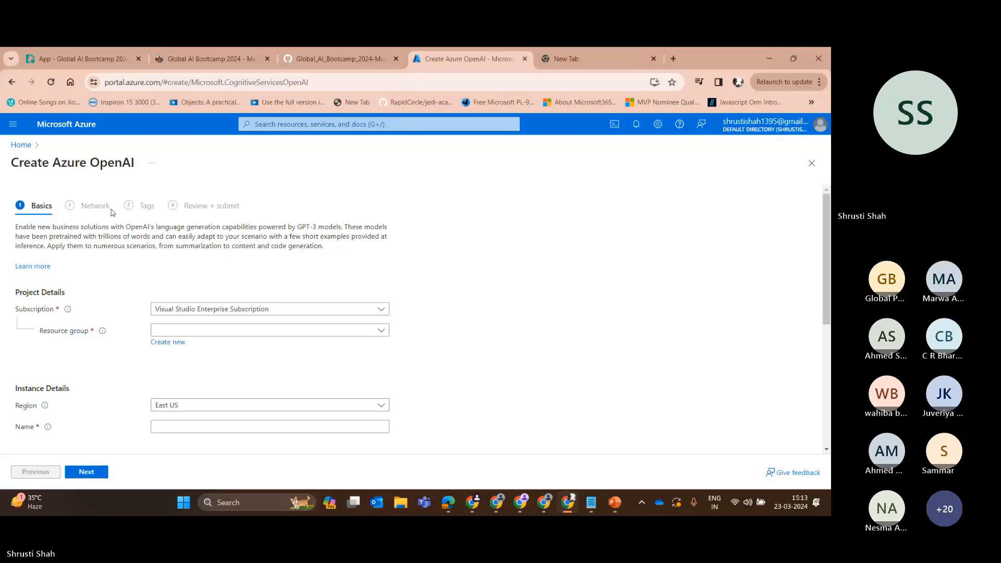
pyautogui.scroll(-2, 176, 318)
pyautogui.scroll(2, 176, 318)
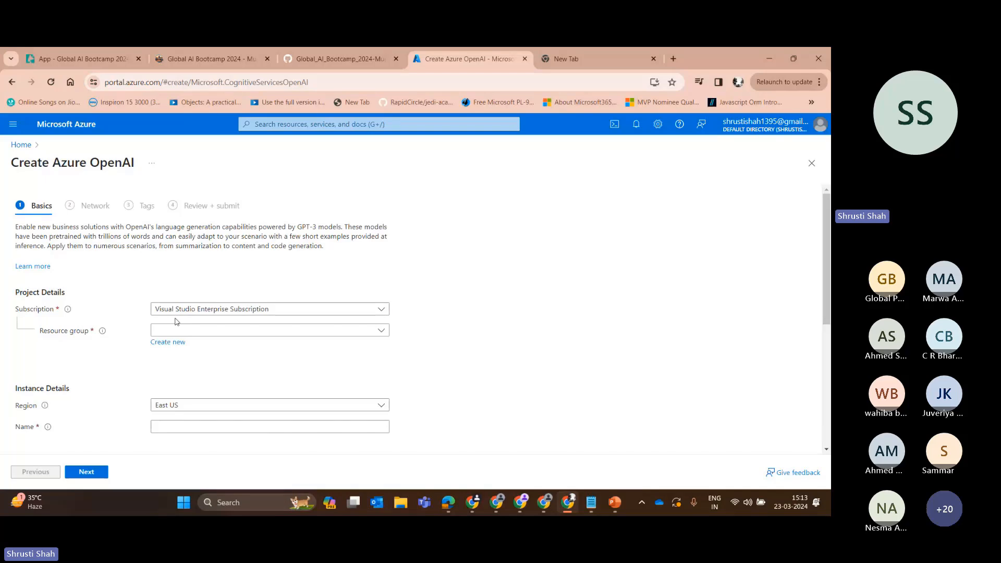
pyautogui.scroll(-2, 176, 321)
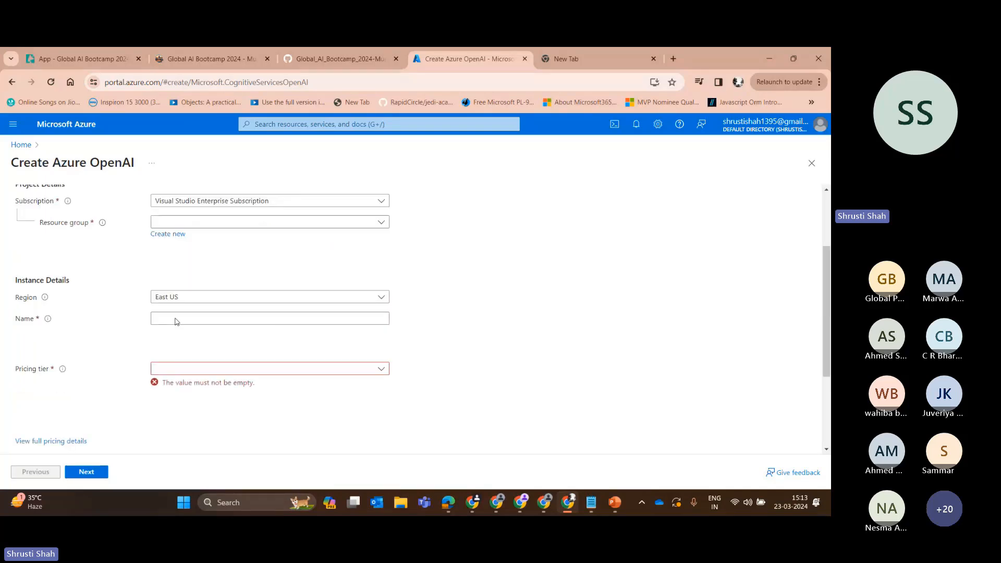
pyautogui.scroll(2, 125, 255)
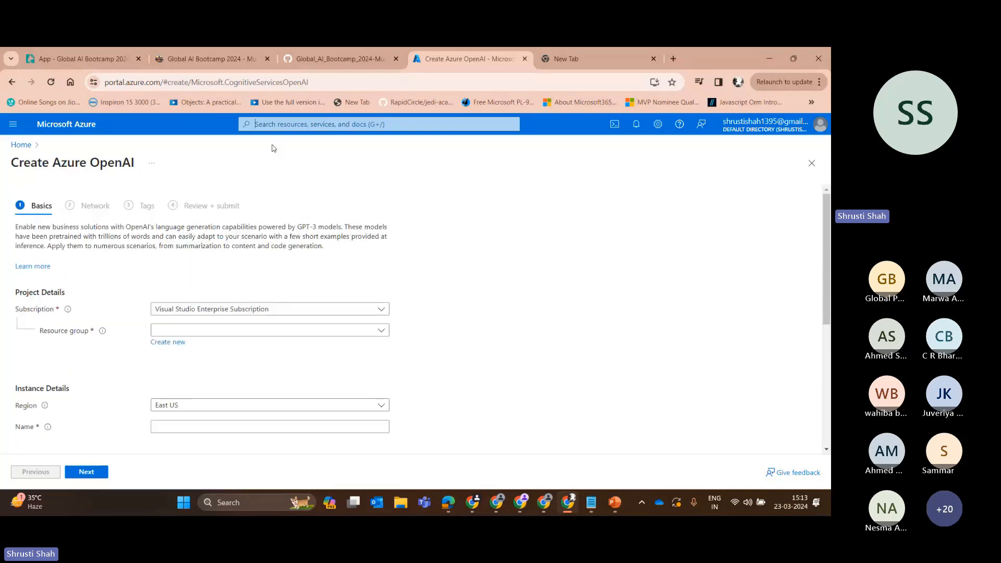
# Open the existing PVAIntegrateOpenAI resource in the PowerPlatformAI_HackTogether resource group.
pyautogui.click(270, 125)
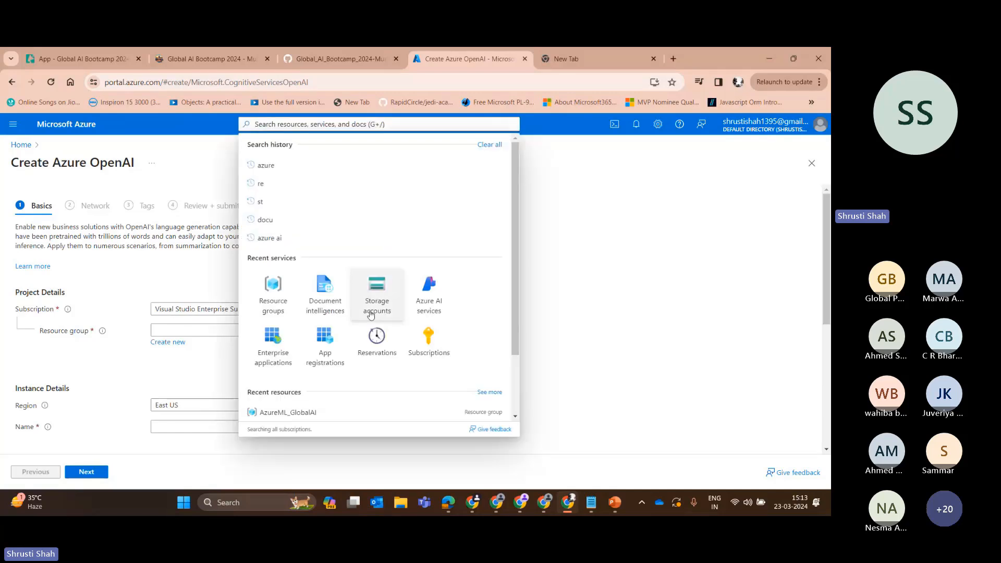
pyautogui.click(273, 292)
pyautogui.click(80, 298)
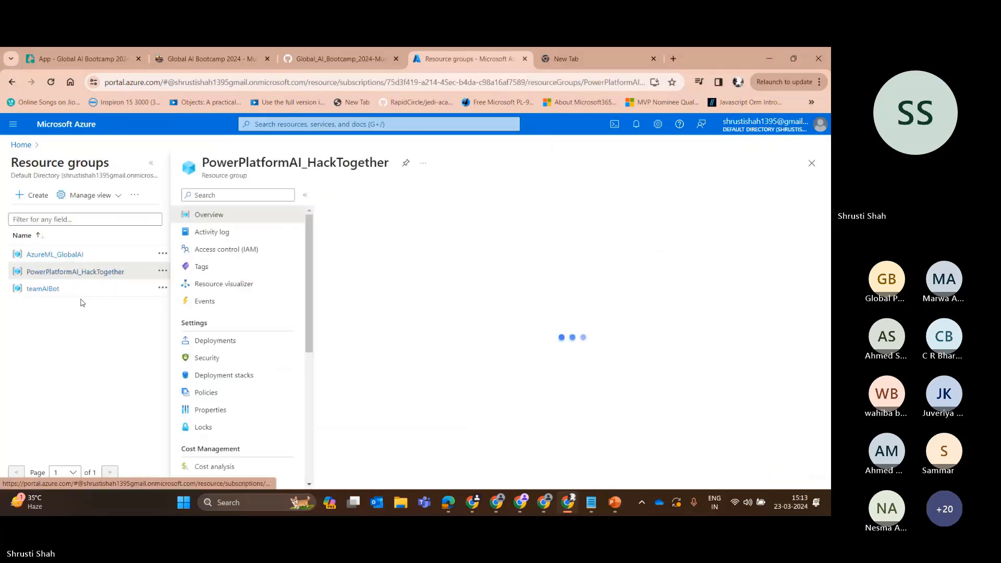
pyautogui.click(150, 167)
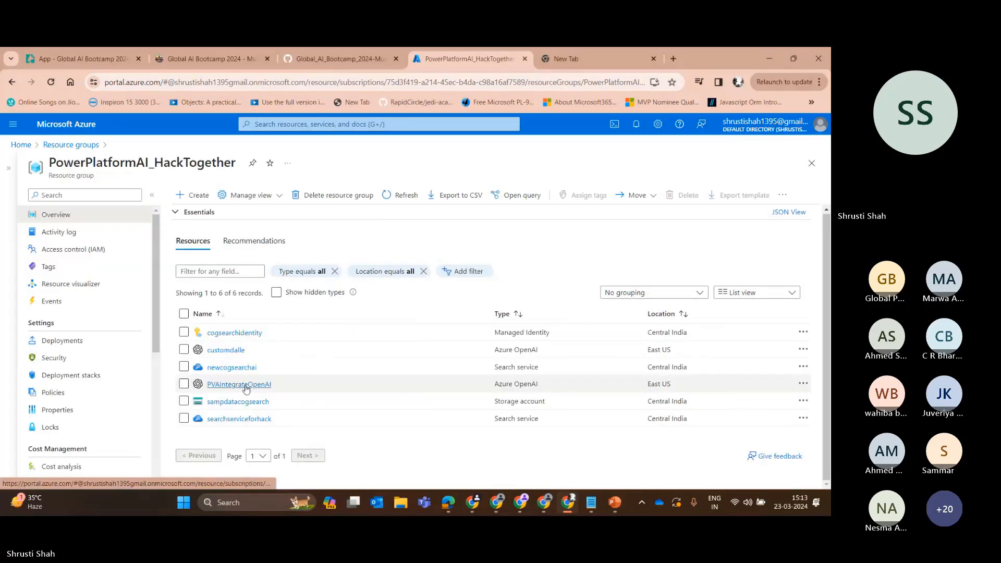
pyautogui.click(233, 384)
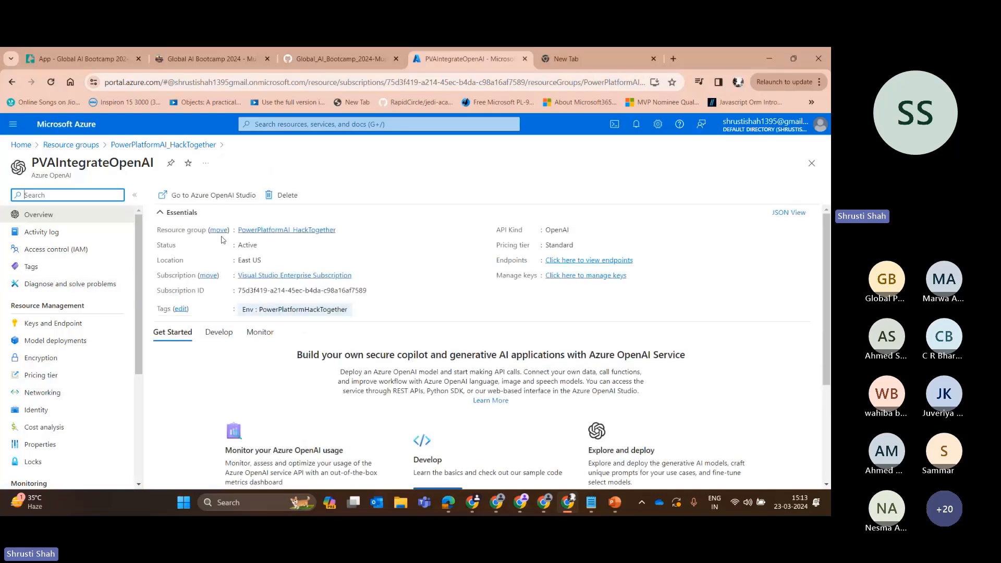
# View the Azure AI Studio (preview) page for the PVAIntegrateOpenAI resource, and return to the resource overview.
pyautogui.scroll(-1, 63, 355)
pyautogui.scroll(-3, 405, 392)
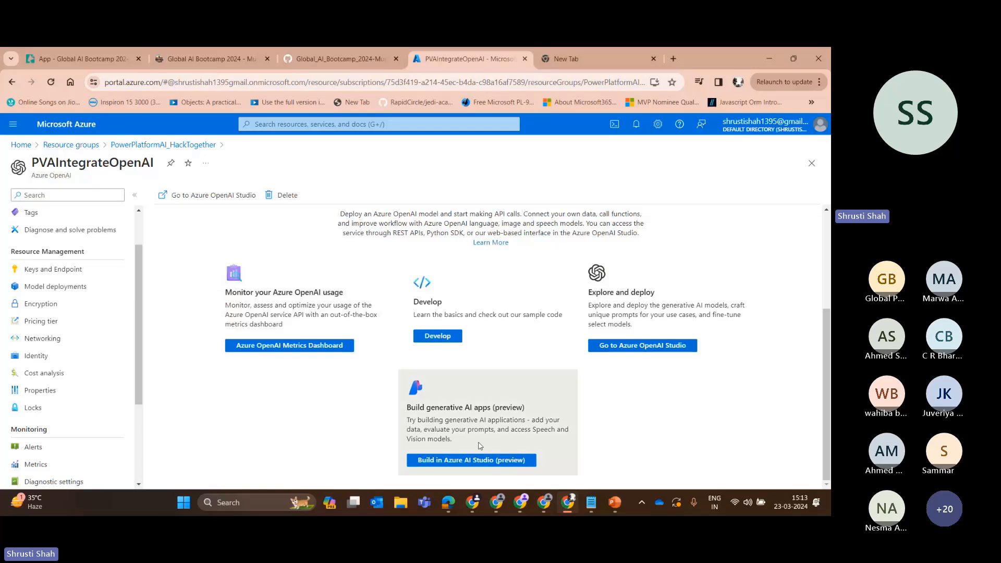
pyautogui.click(472, 459)
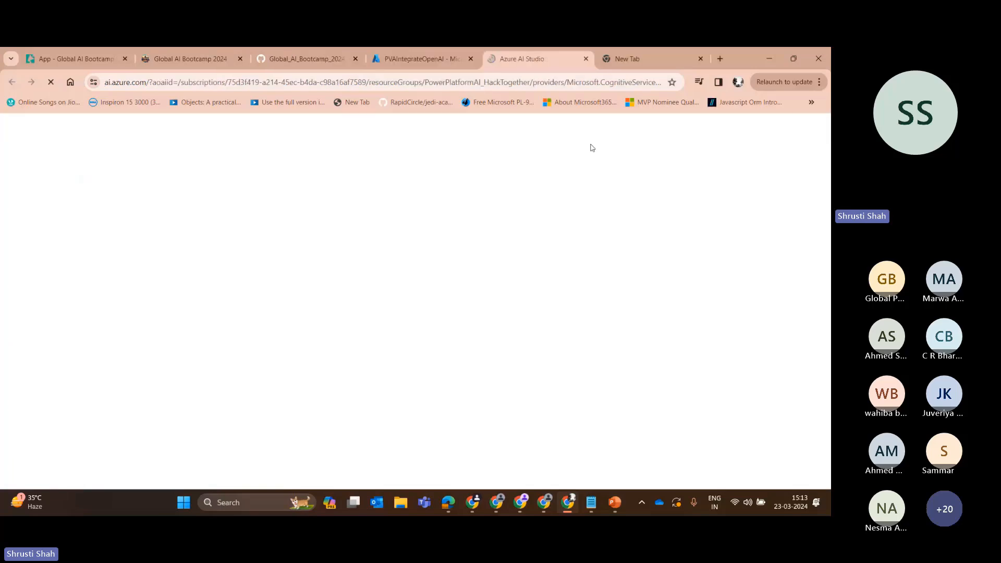
pyautogui.click(417, 59)
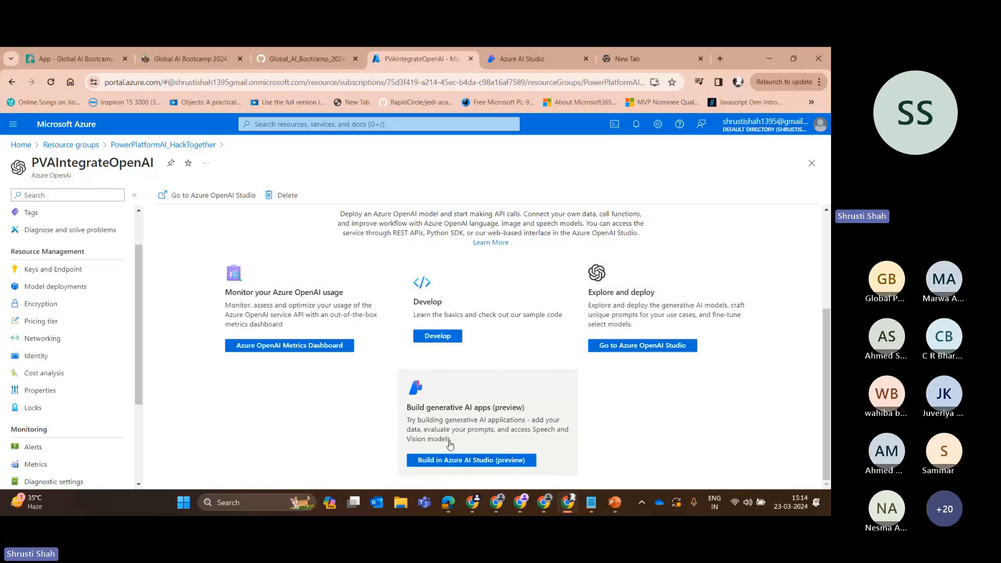
pyautogui.click(523, 59)
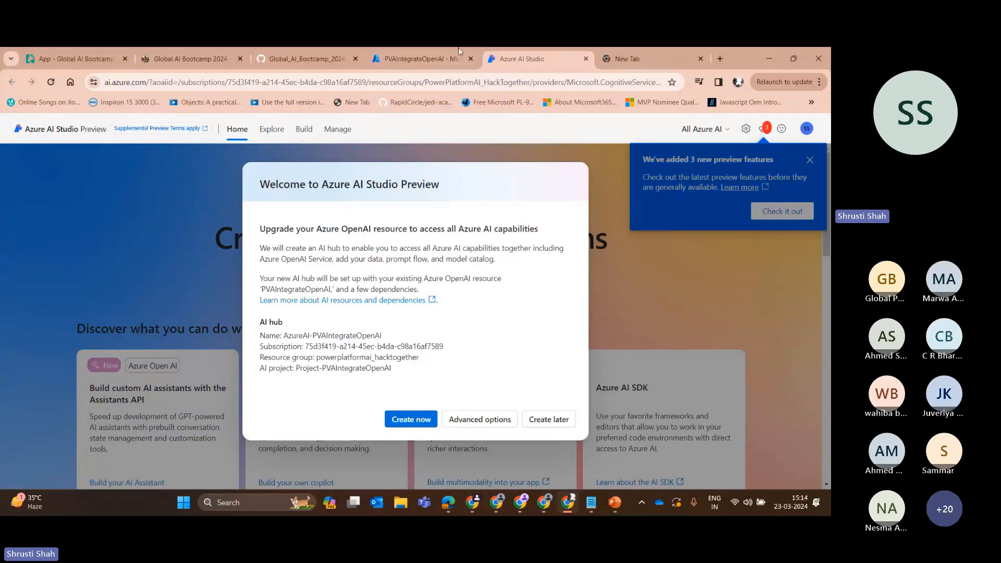
pyautogui.click(423, 59)
# Open Azure OpenAI Studio for the resource and dismiss the quota tip and the Azure AI Studio preview banner.
pyautogui.click(637, 347)
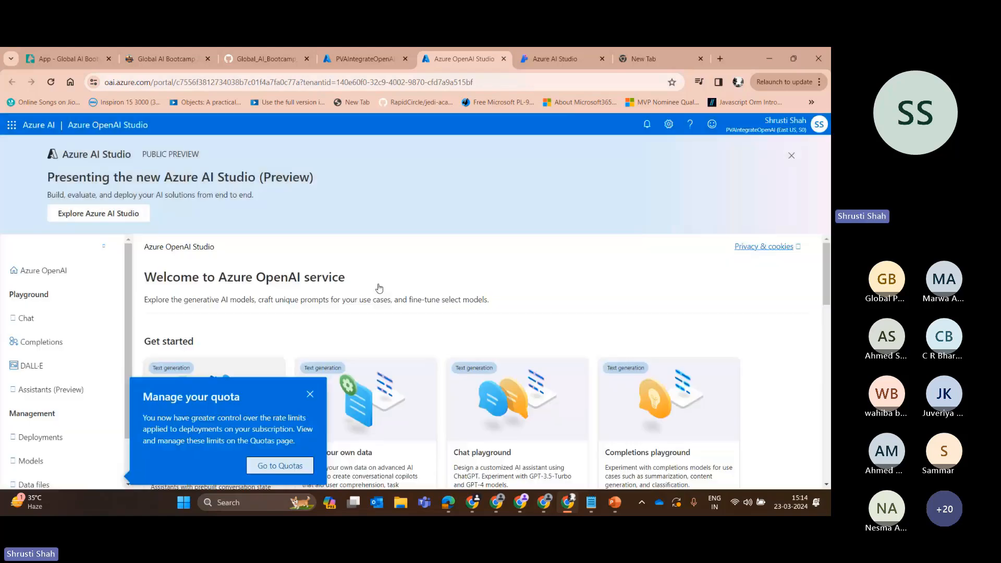
pyautogui.scroll(-5, 380, 286)
pyautogui.click(314, 392)
pyautogui.scroll(5, 317, 395)
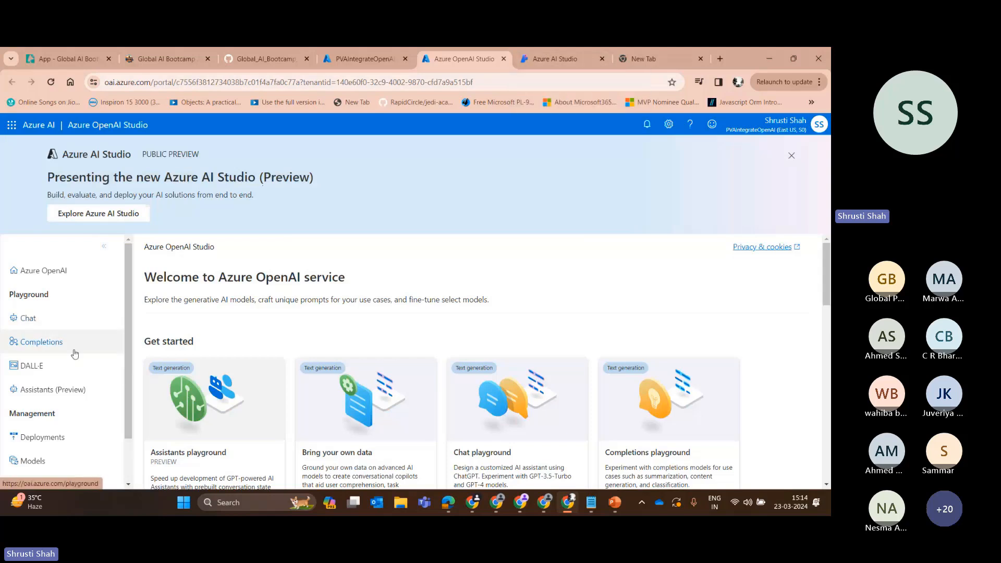
pyautogui.scroll(-1, 74, 352)
pyautogui.scroll(1, 81, 330)
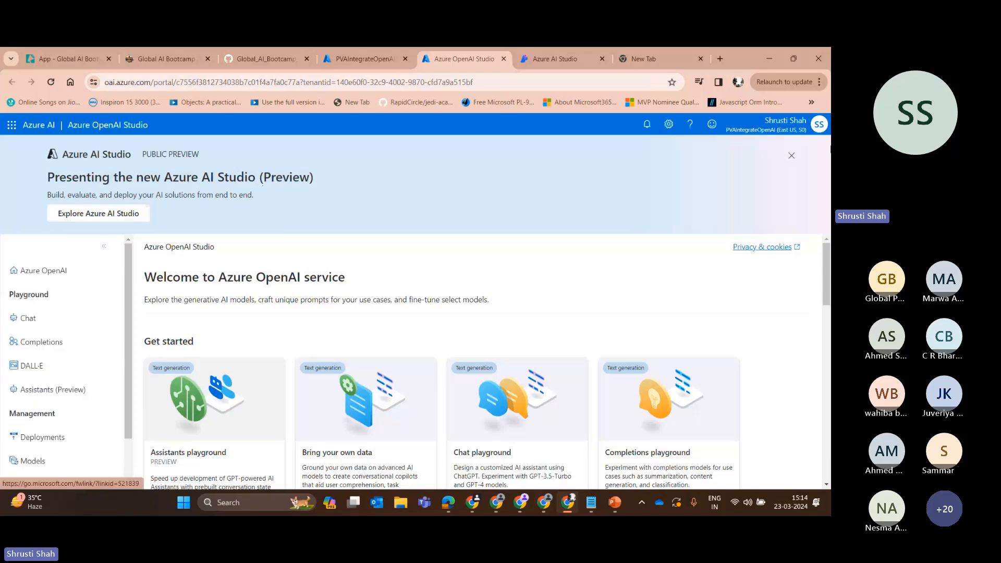
pyautogui.click(791, 155)
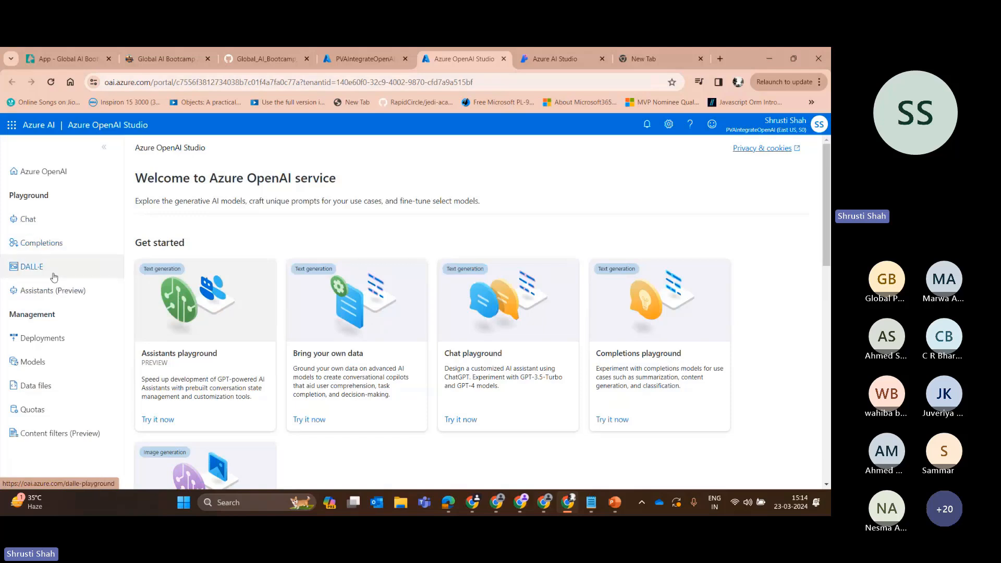
# Open the Chat playground and dismiss the assistant configuration tip.
pyautogui.click(57, 219)
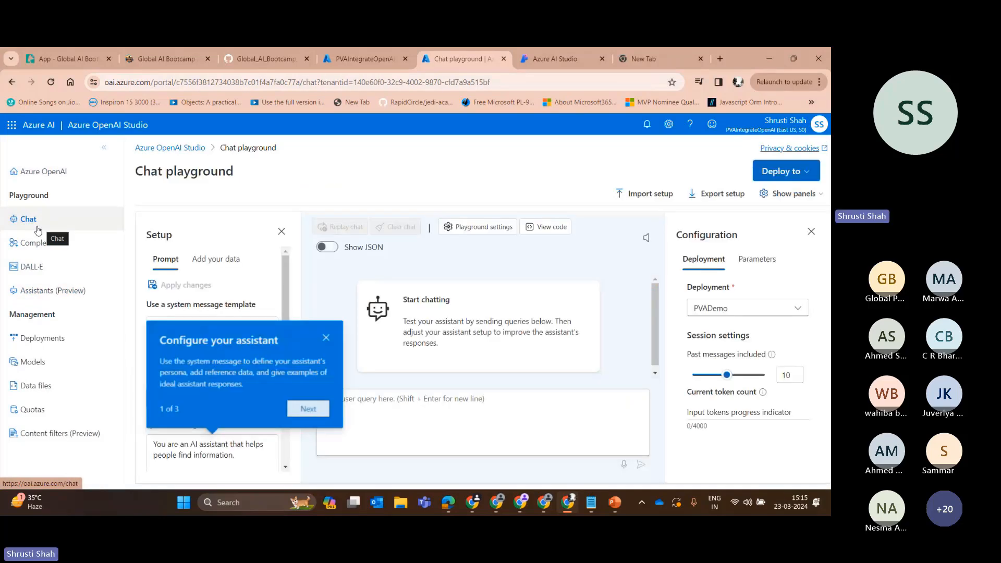
pyautogui.click(327, 338)
pyautogui.scroll(-2, 292, 334)
pyautogui.scroll(2, 219, 334)
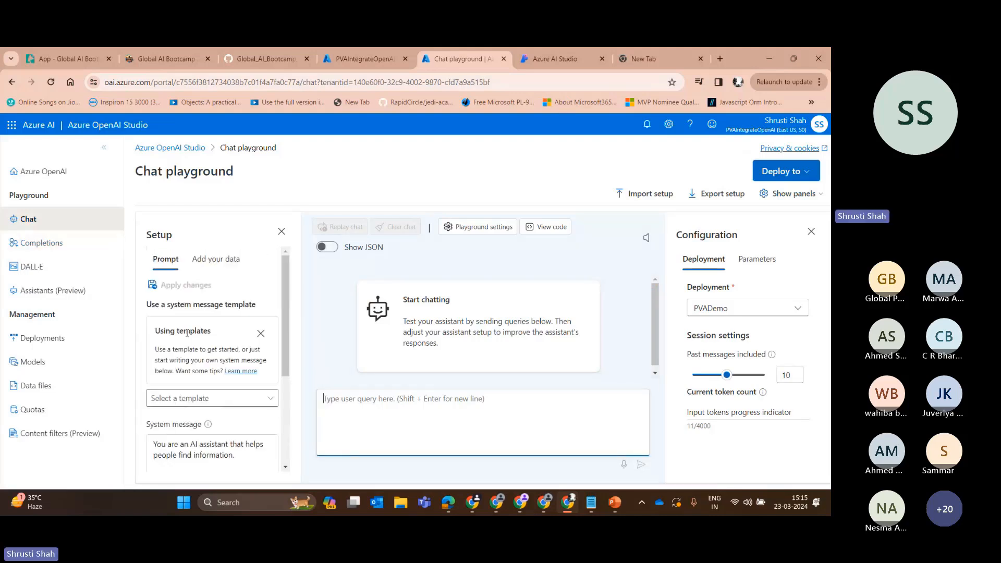
# Start a new model deployment, choosing the gpt-4-32k model with version 0613 (Default).
pyautogui.click(61, 344)
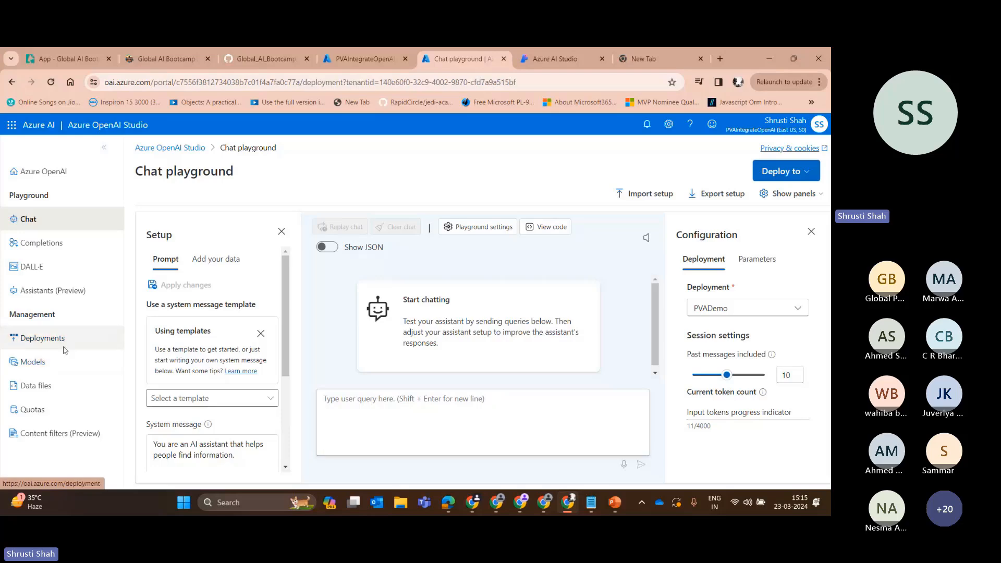
pyautogui.click(195, 220)
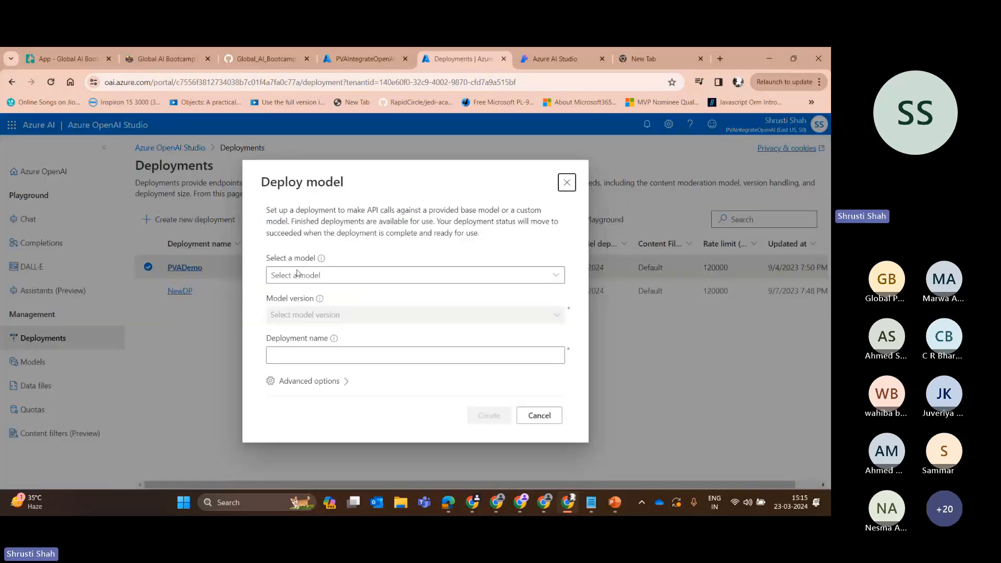
pyautogui.click(562, 274)
pyautogui.click(346, 281)
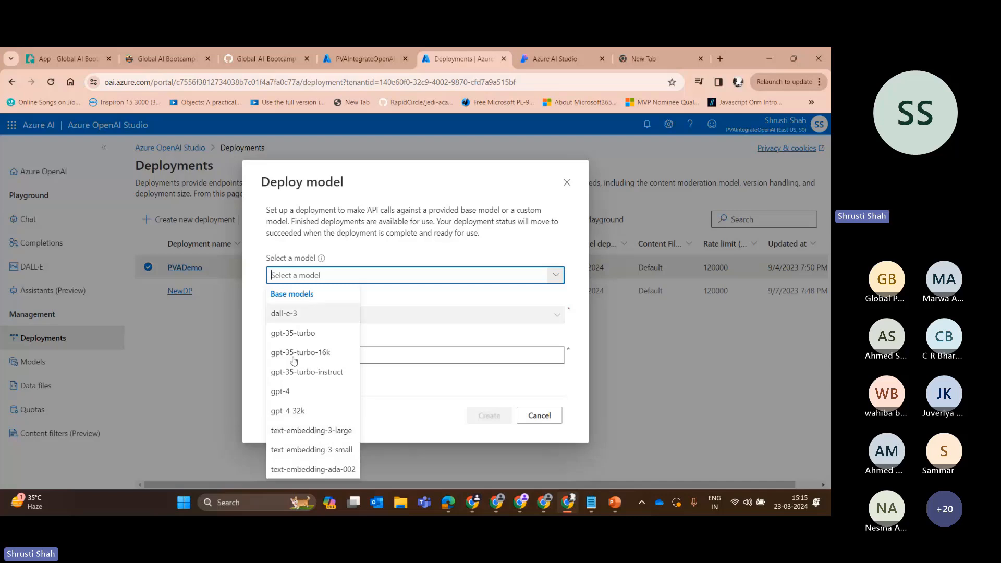
pyautogui.click(292, 411)
pyautogui.click(315, 344)
pyautogui.click(312, 383)
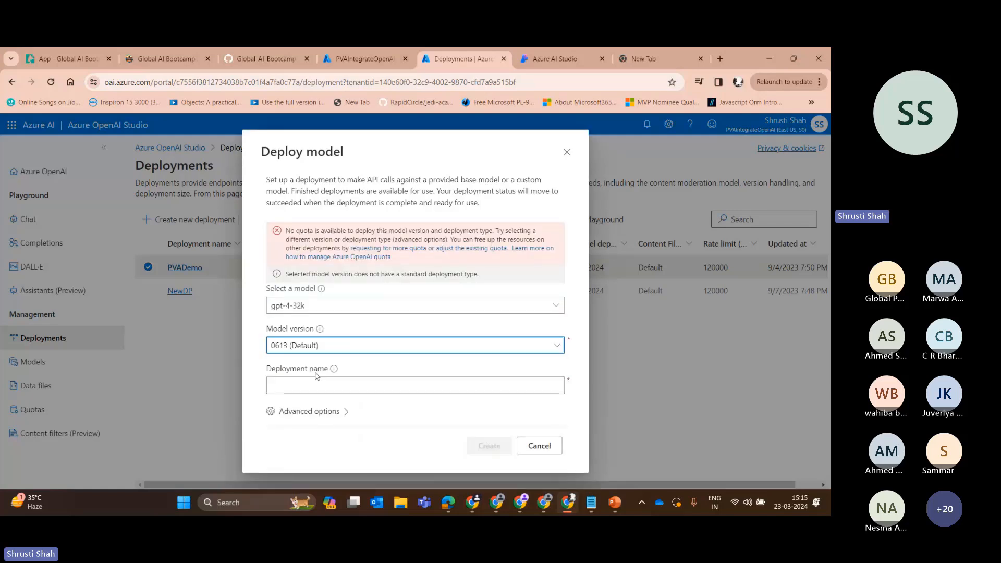
# Expand the advanced options for the new deployment and look over the available settings.
pyautogui.click(375, 385)
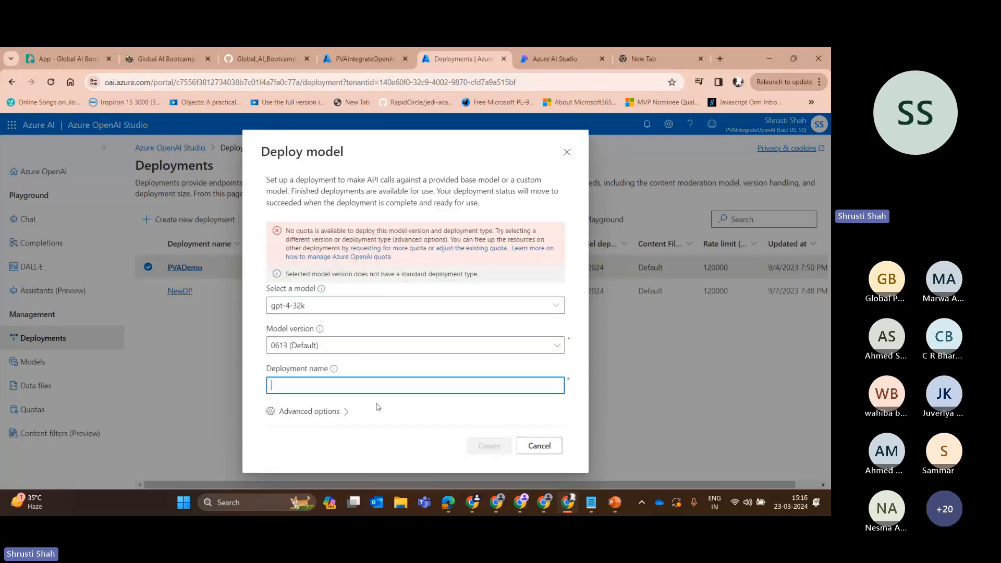
pyautogui.click(337, 415)
pyautogui.scroll(-3, 306, 352)
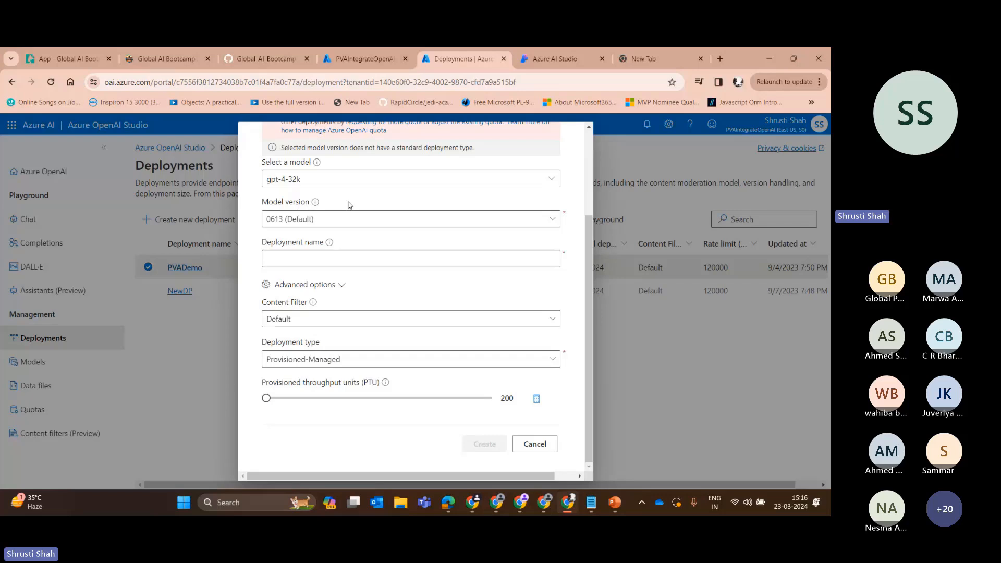
pyautogui.scroll(3, 352, 274)
pyautogui.scroll(-2, 353, 275)
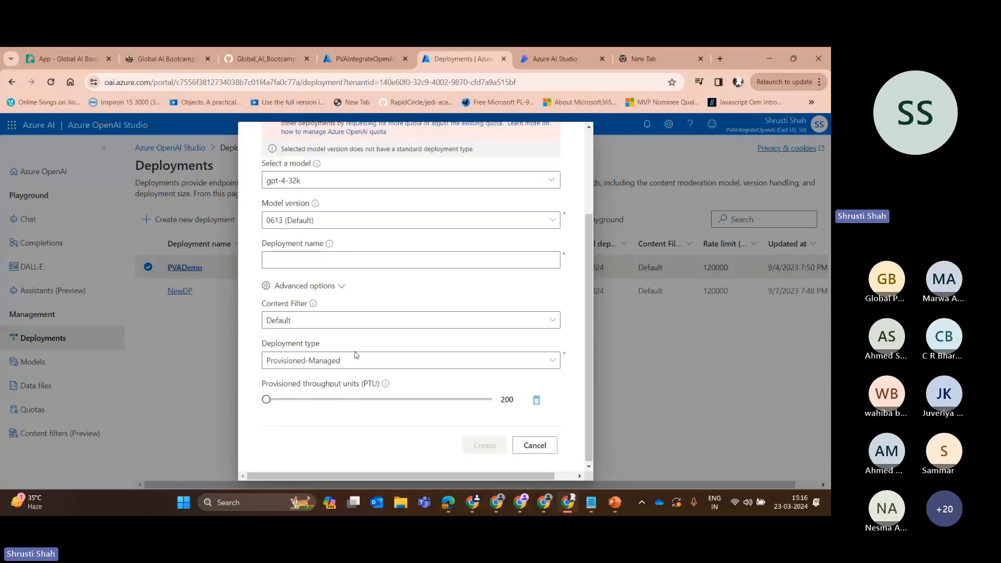
# Choose the Default content filter and the Provisioned-Managed deployment type, and try to raise the provisioned throughput units.
pyautogui.click(320, 323)
pyautogui.click(345, 306)
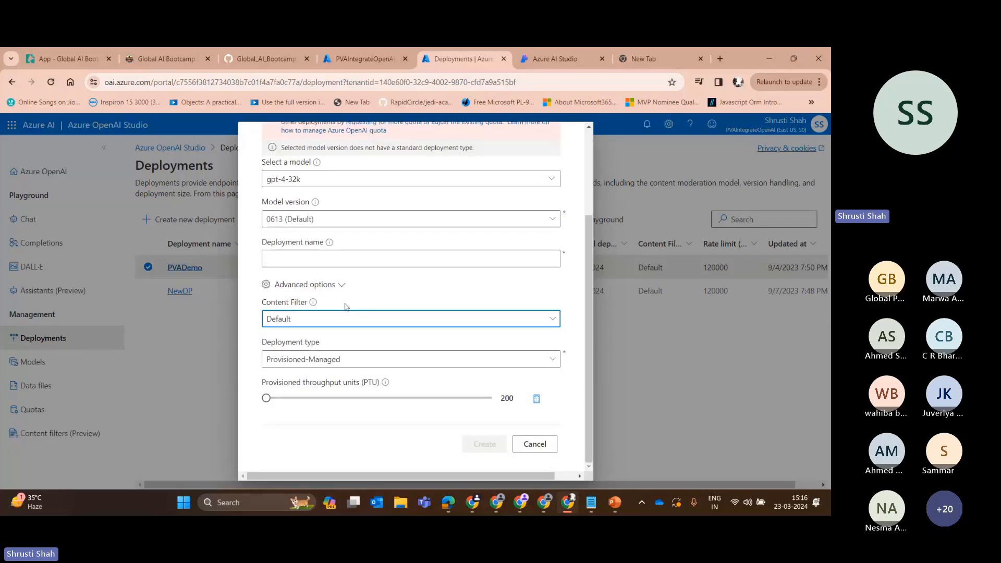
pyautogui.click(320, 320)
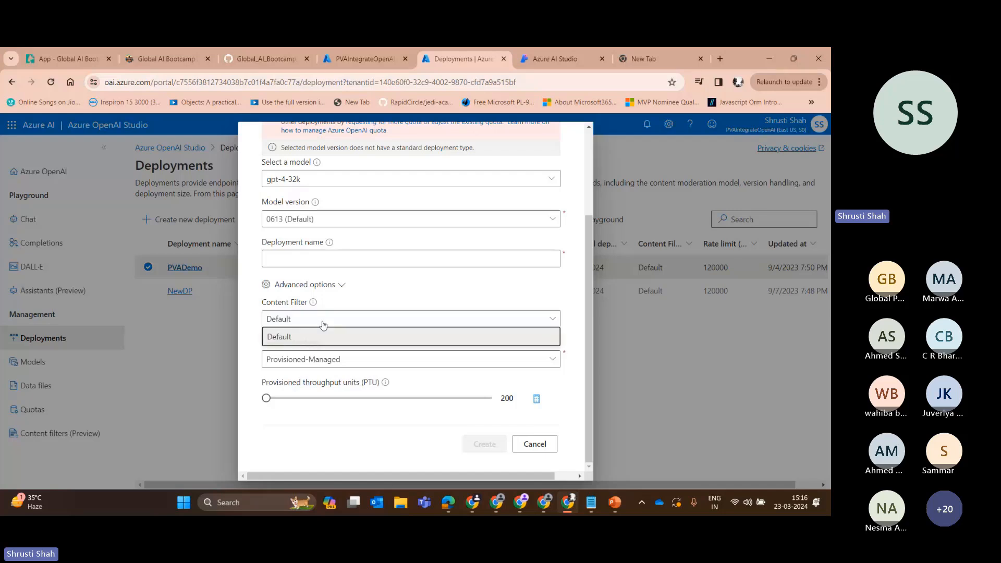
pyautogui.click(303, 346)
pyautogui.click(329, 359)
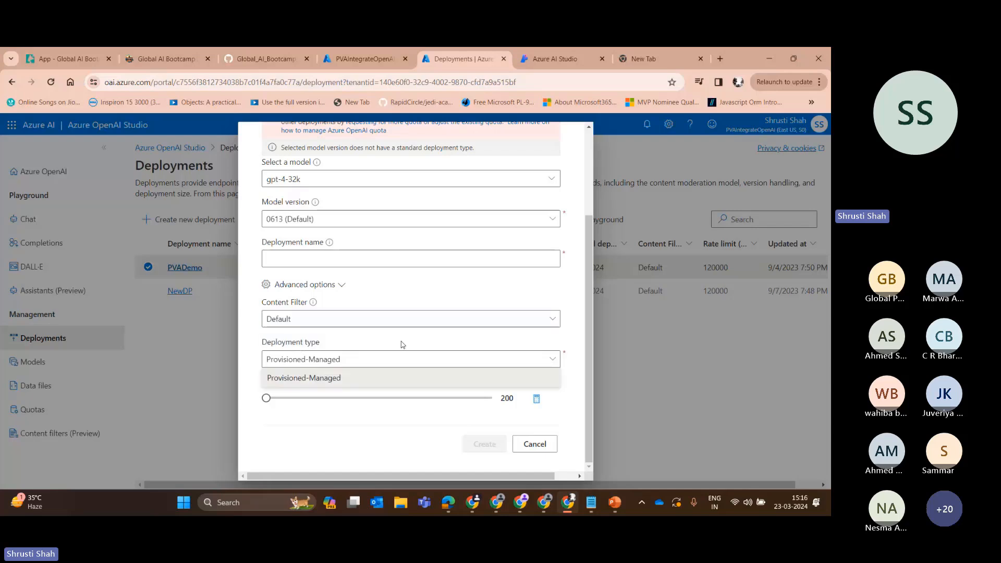
pyautogui.click(354, 378)
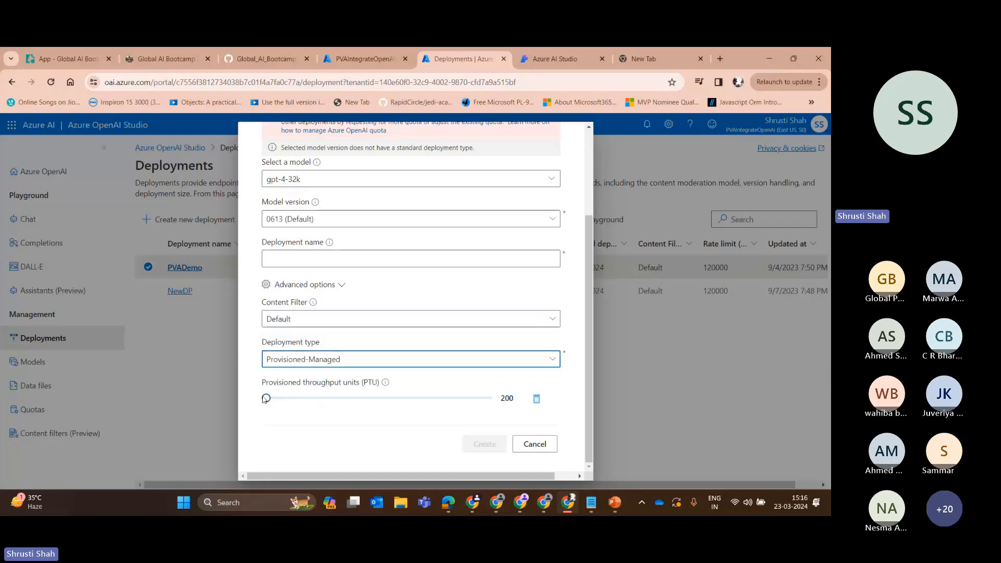
pyautogui.moveTo(265, 399); pyautogui.dragTo(305, 401)
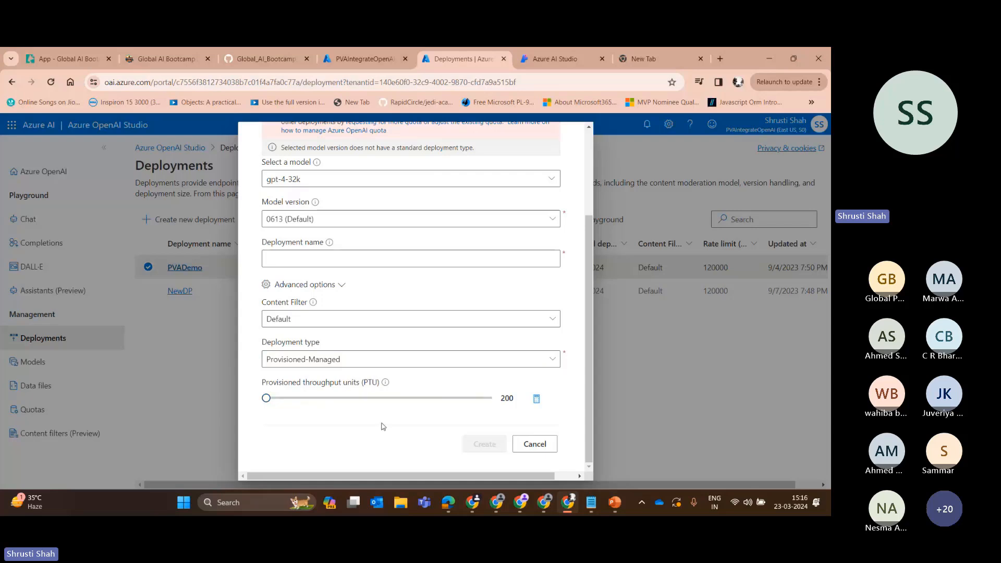
pyautogui.scroll(3, 383, 426)
pyautogui.scroll(-3, 479, 319)
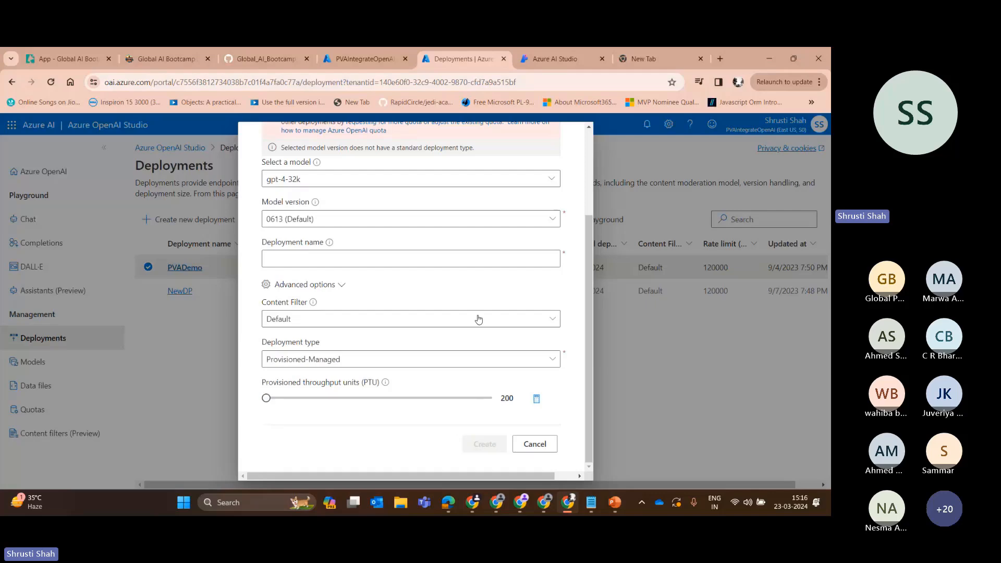
pyautogui.scroll(3, 479, 319)
pyautogui.scroll(-3, 479, 319)
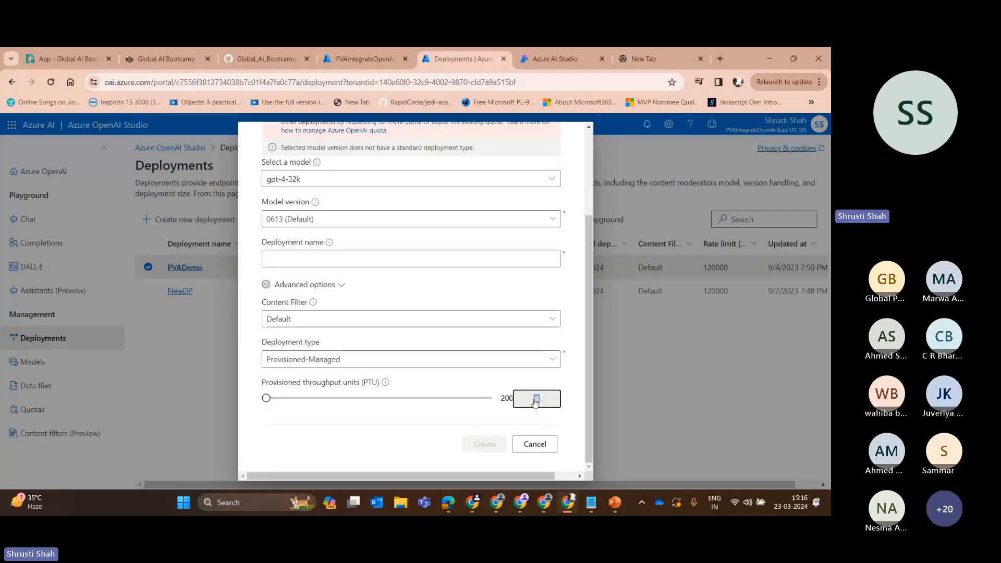
# Open the provisioned throughput calculator, look over its token and peak call fields, and close the deployment dialog without creating anything.
pyautogui.click(536, 399)
pyautogui.scroll(3, 531, 210)
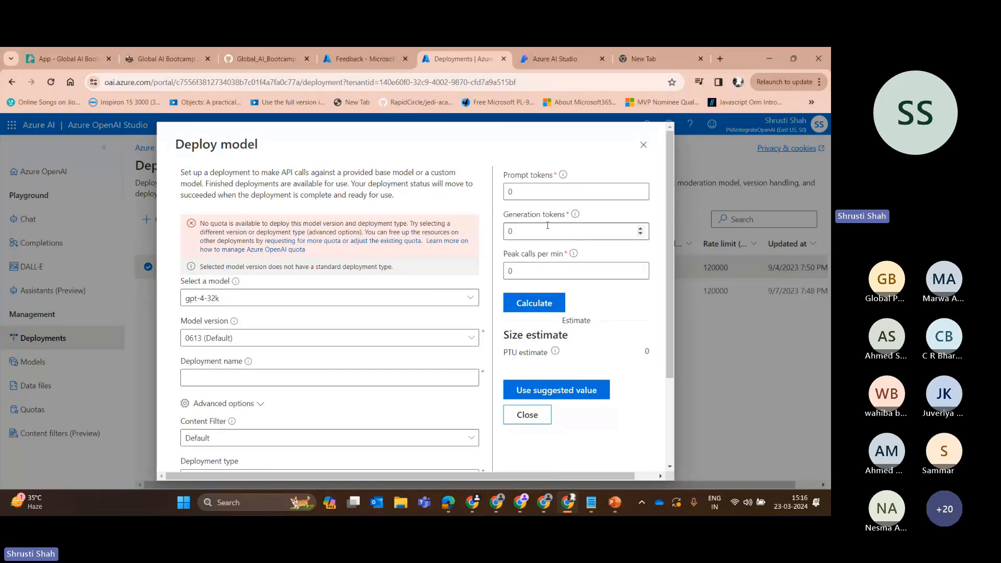
pyautogui.scroll(-3, 539, 270)
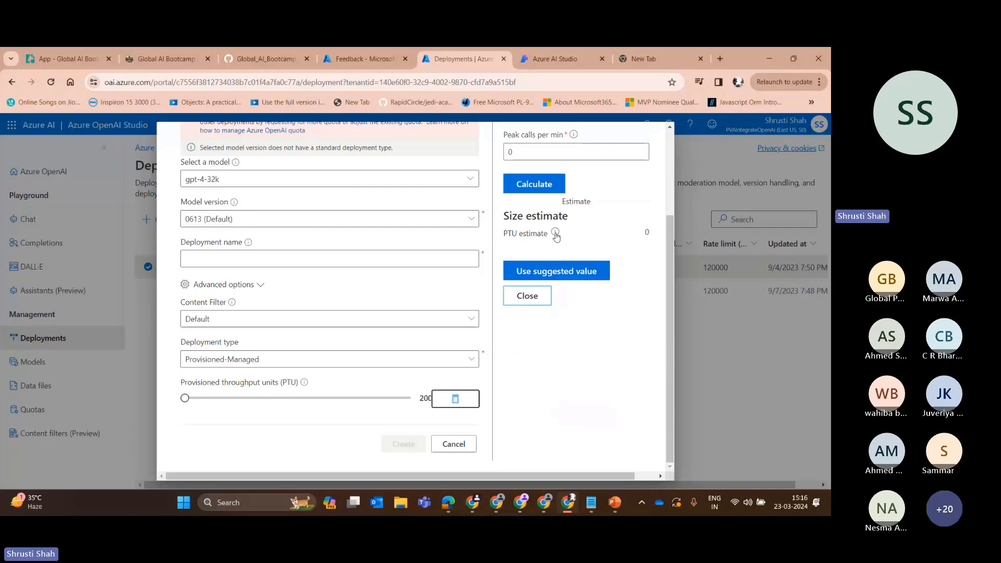
pyautogui.scroll(3, 541, 234)
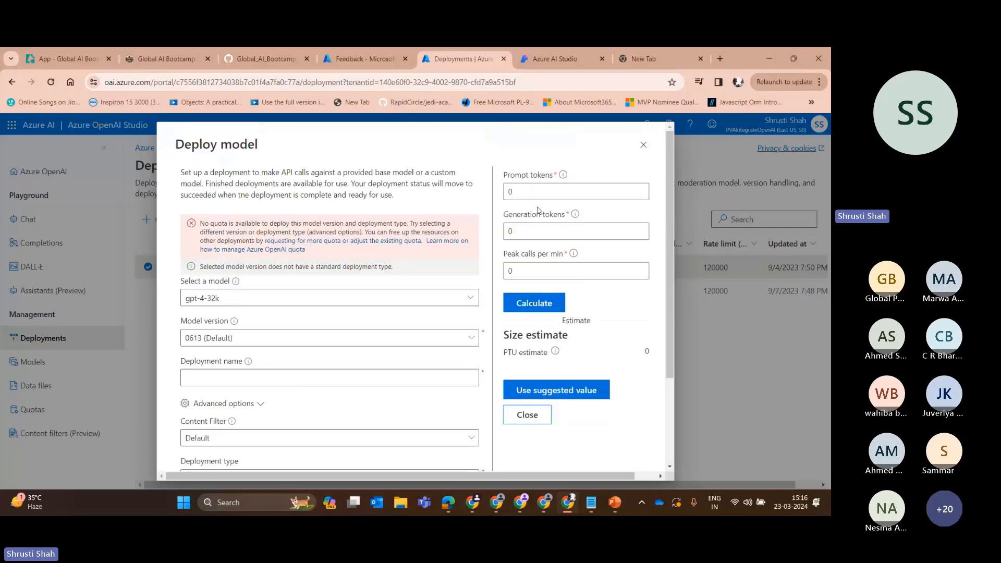
pyautogui.scroll(-3, 536, 277)
pyautogui.scroll(3, 658, 127)
pyautogui.click(645, 145)
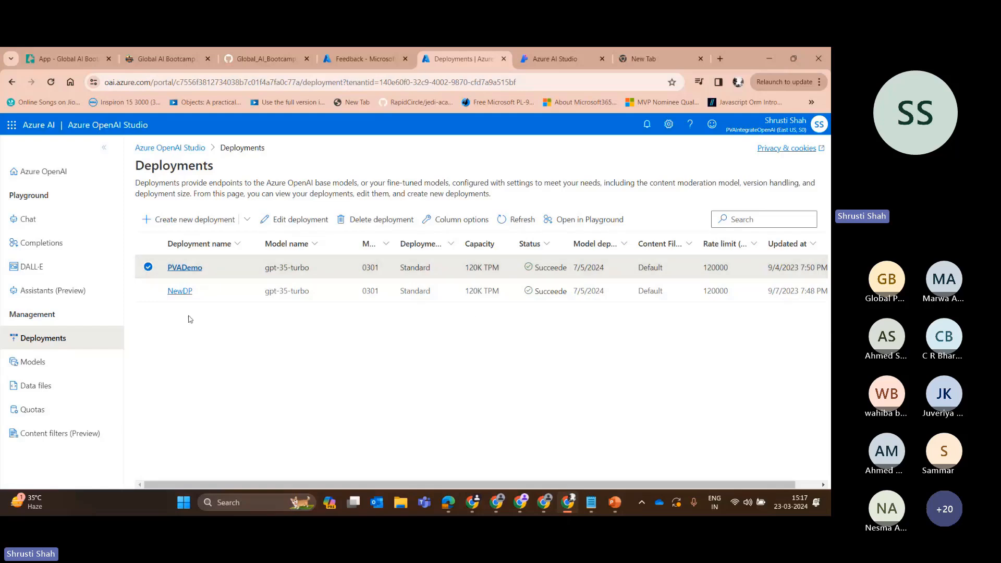
# Ask "What is Power Platform?" in the Chat playground and read through the reply.
pyautogui.click(44, 220)
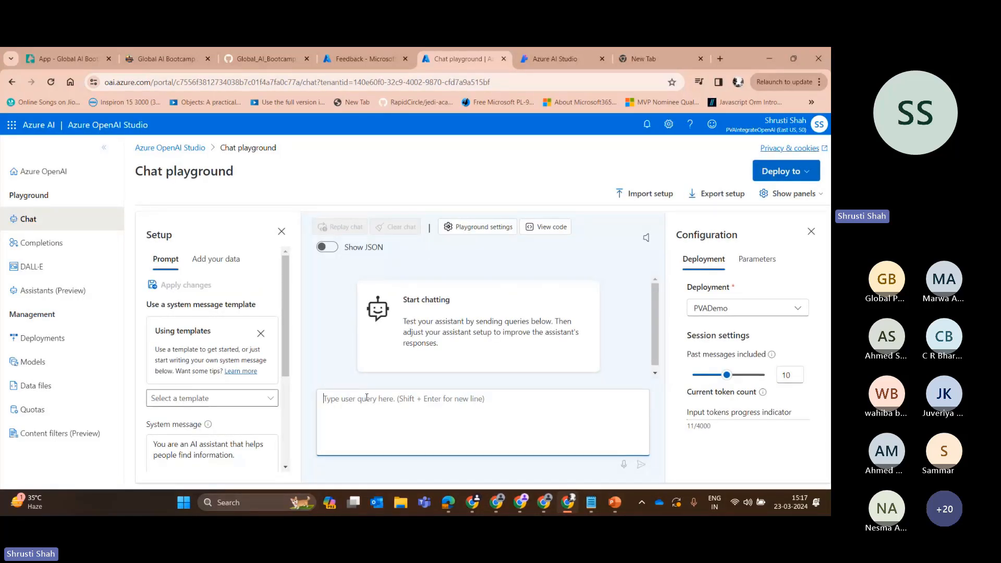
pyautogui.write('What is ')
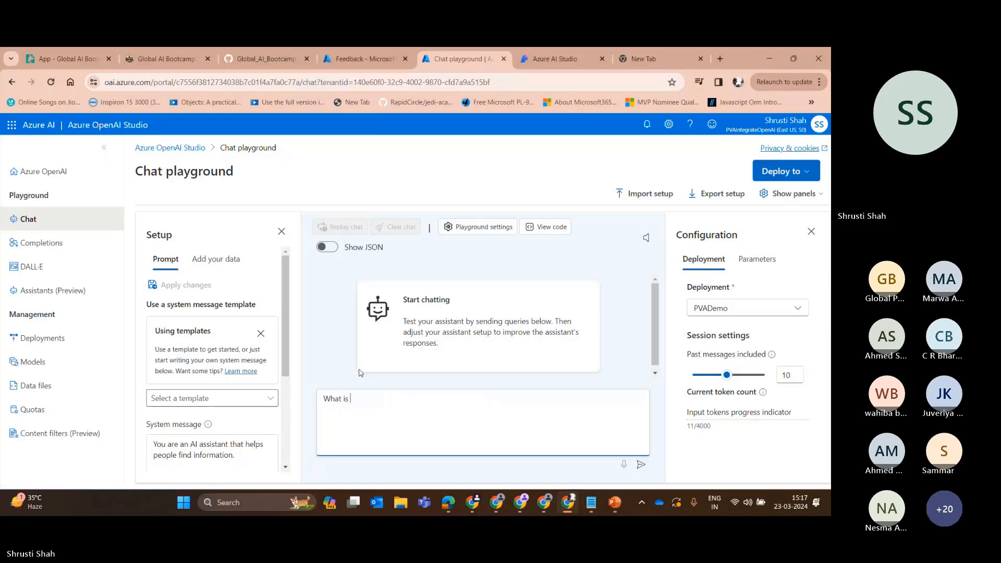
pyautogui.write('Power Pla')
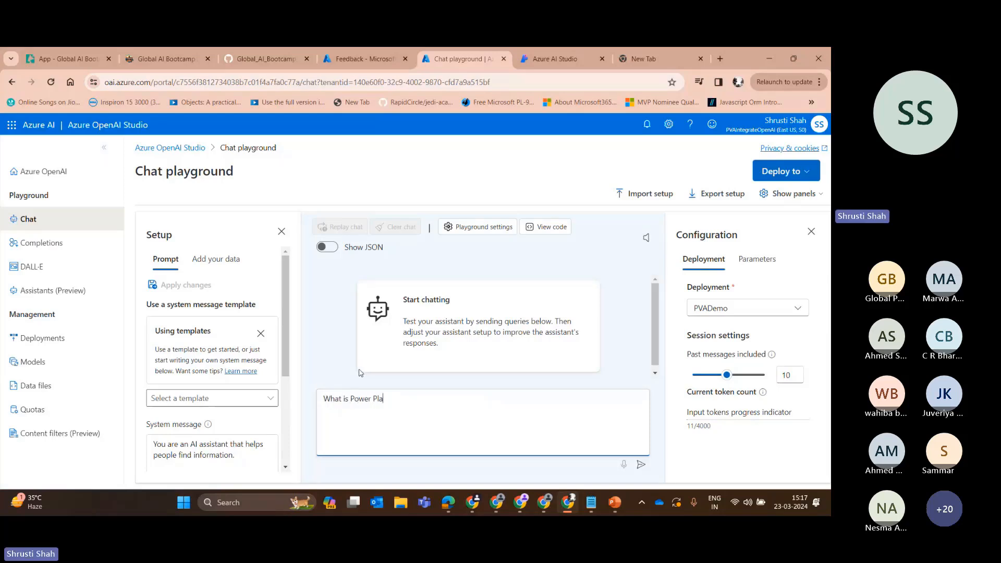
pyautogui.write('tform?')
pyautogui.press('Return')
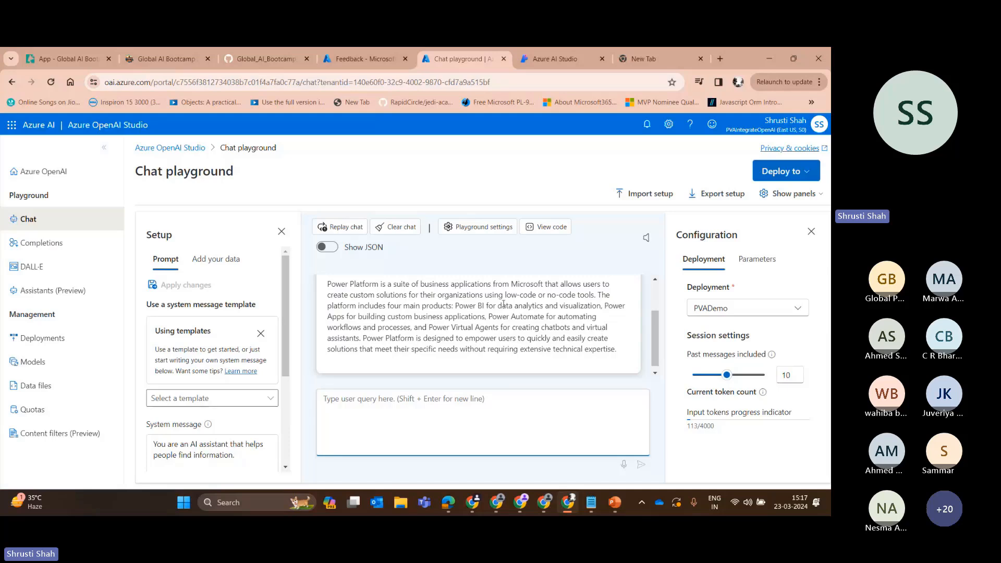
pyautogui.scroll(1, 503, 305)
pyautogui.scroll(-1, 495, 324)
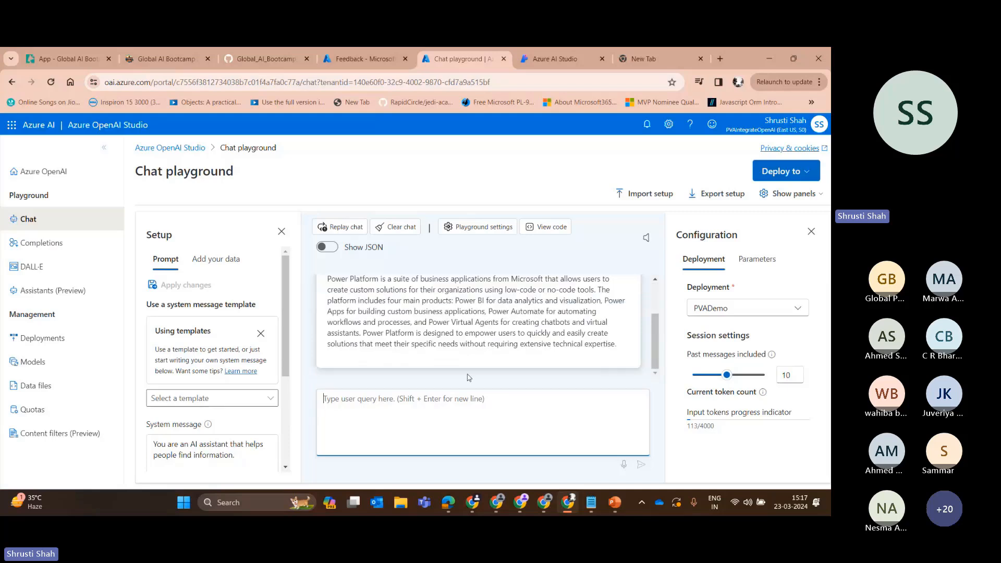
pyautogui.scroll(2, 469, 377)
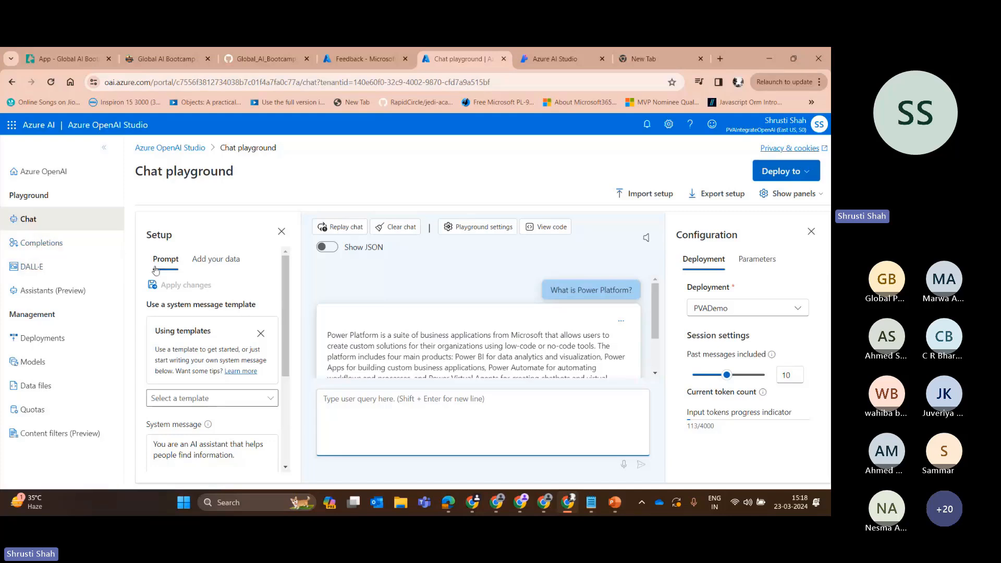
# Open the Completions playground with the PVADemo deployment and load the "Summarize issue resolution from conversation" example.
pyautogui.click(41, 242)
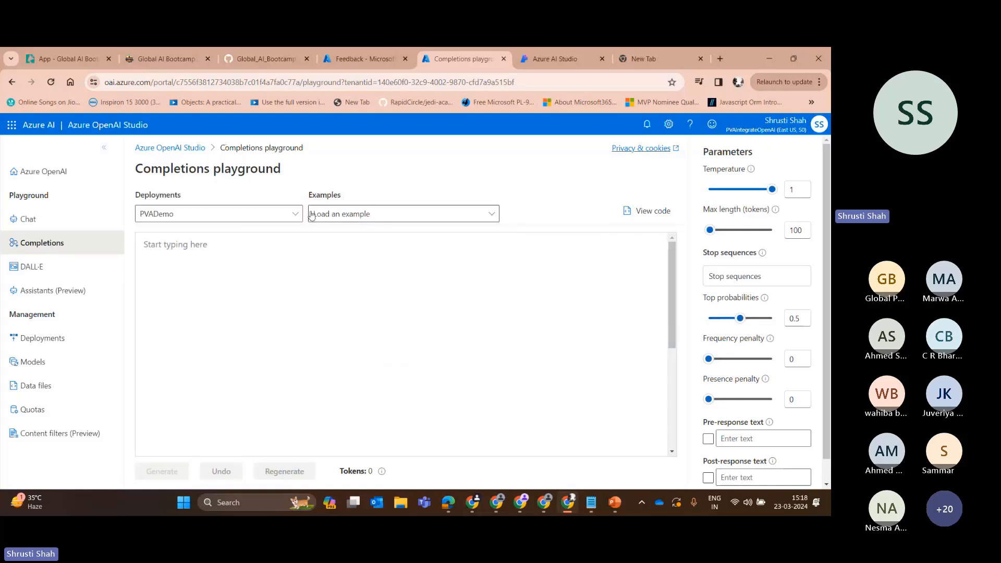
pyautogui.click(292, 215)
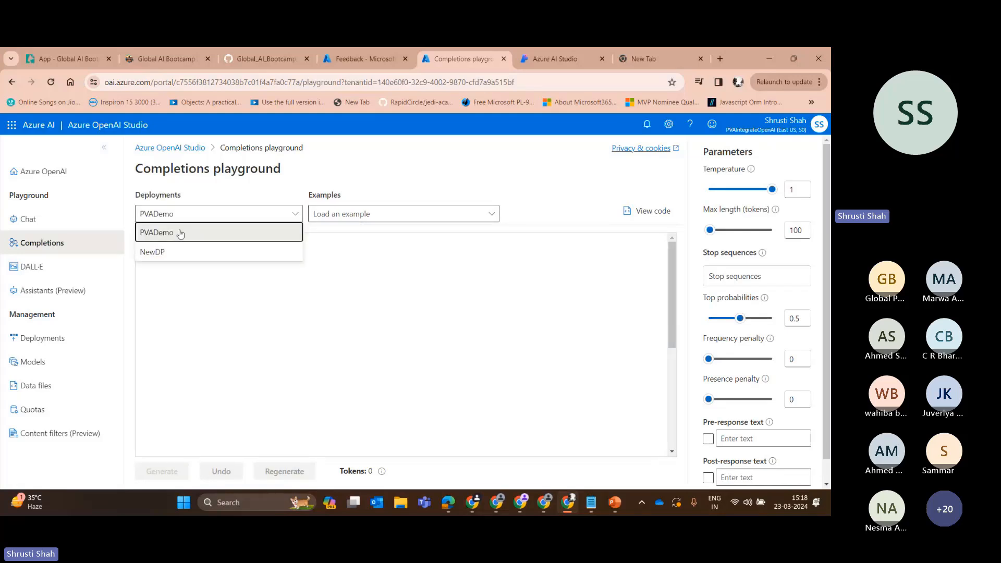
pyautogui.click(292, 235)
pyautogui.click(397, 214)
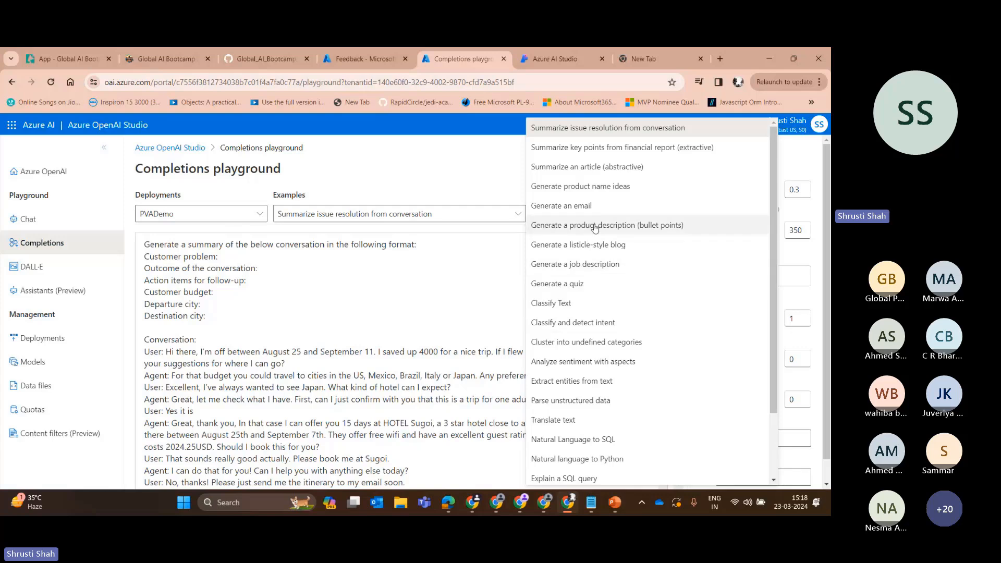
pyautogui.click(346, 300)
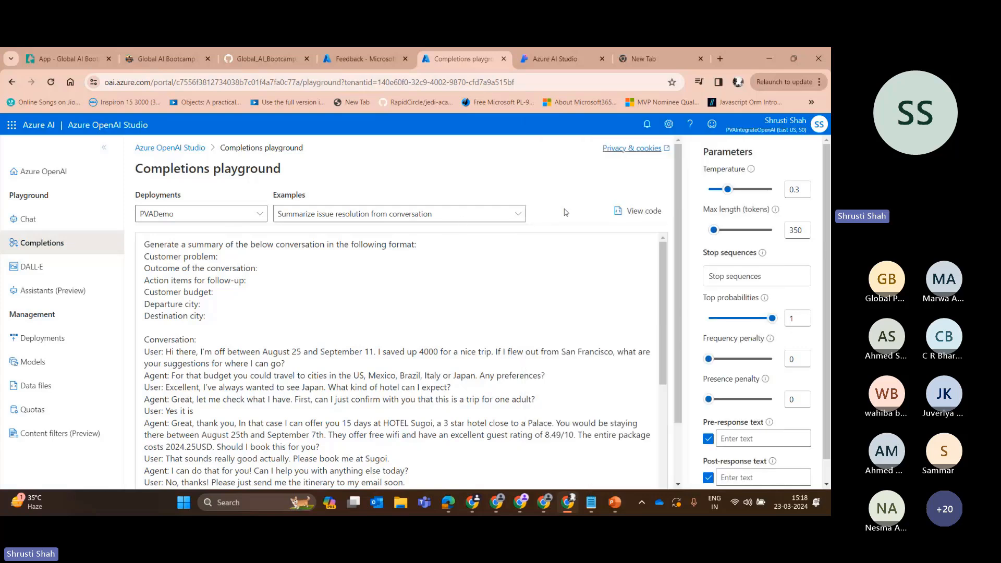
# Load the "Summarize an article (abstractive)" example and generate its completion.
pyautogui.click(516, 214)
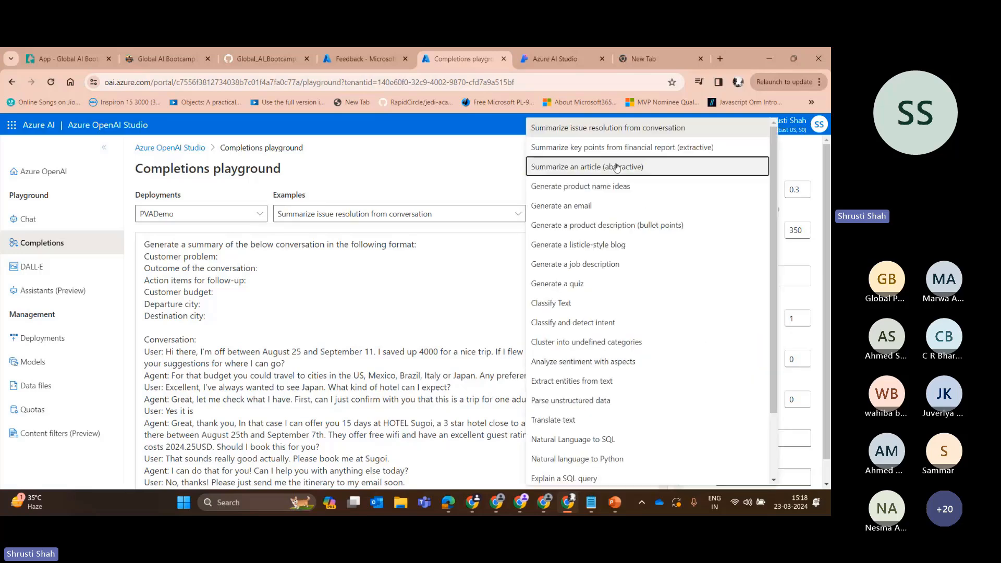
pyautogui.click(741, 166)
pyautogui.click(161, 476)
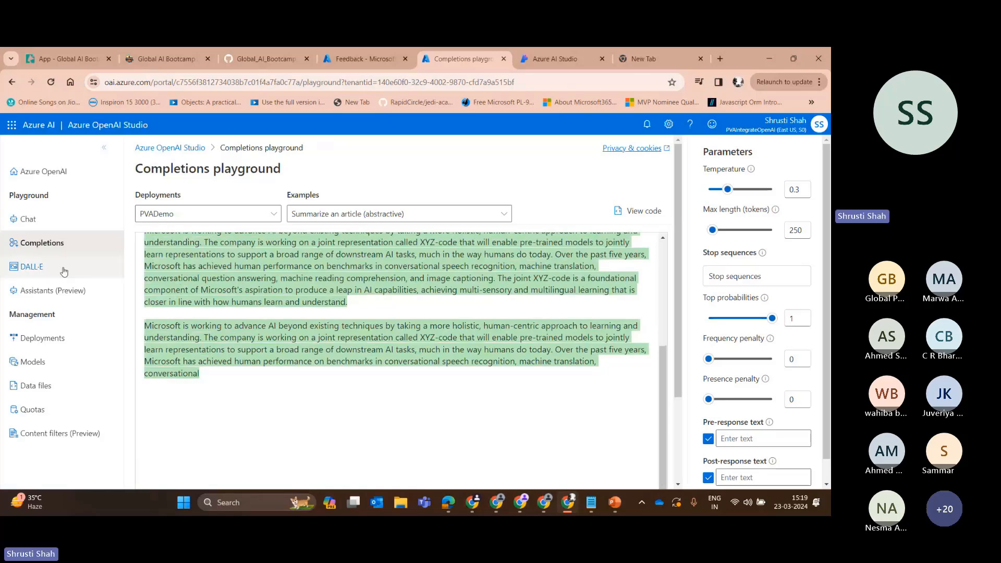
# Open the DALL·E playground, dismiss the deployment notification, and generate an image from the prompt "watercolor seattle skyline".
pyautogui.click(63, 271)
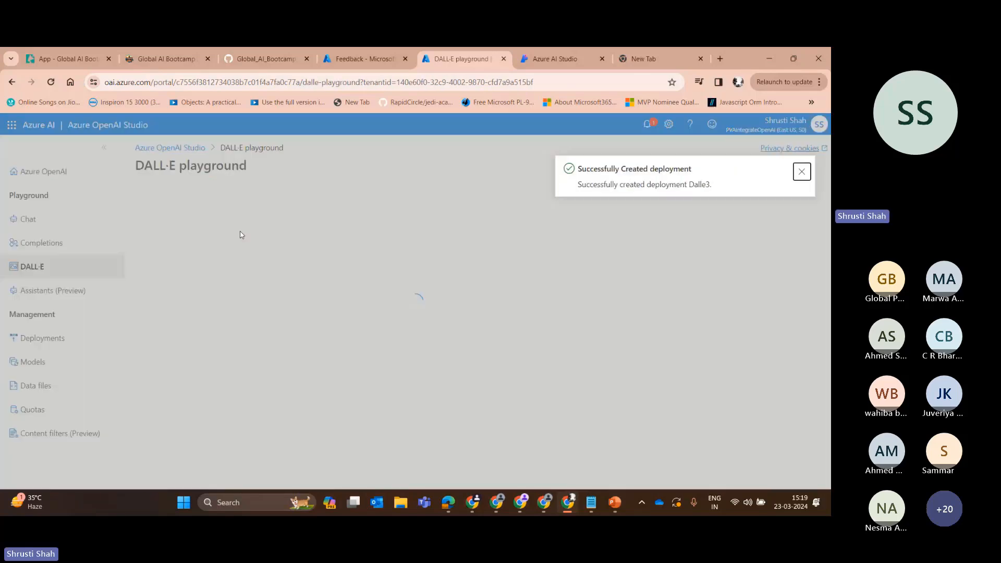
pyautogui.click(802, 171)
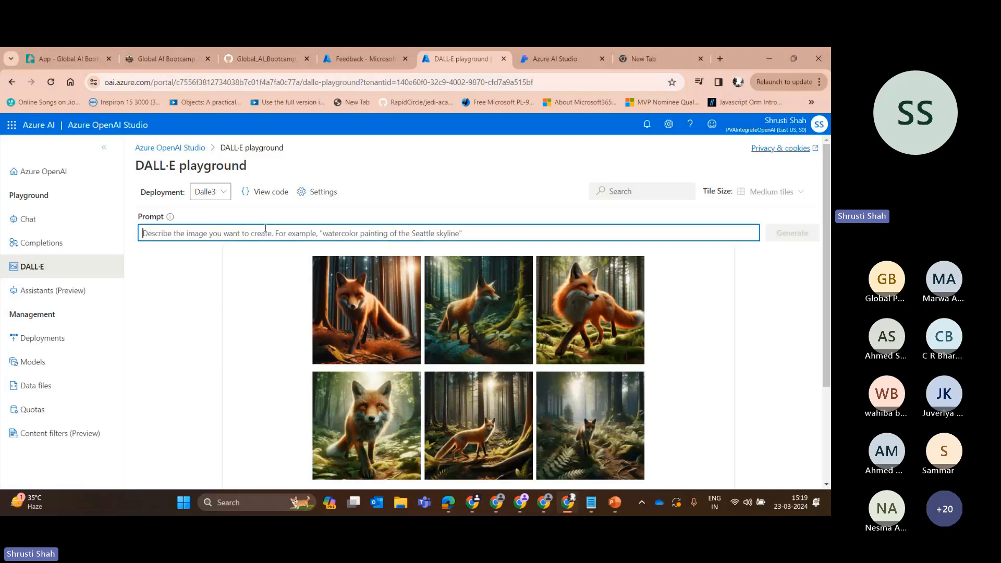
pyautogui.write('water')
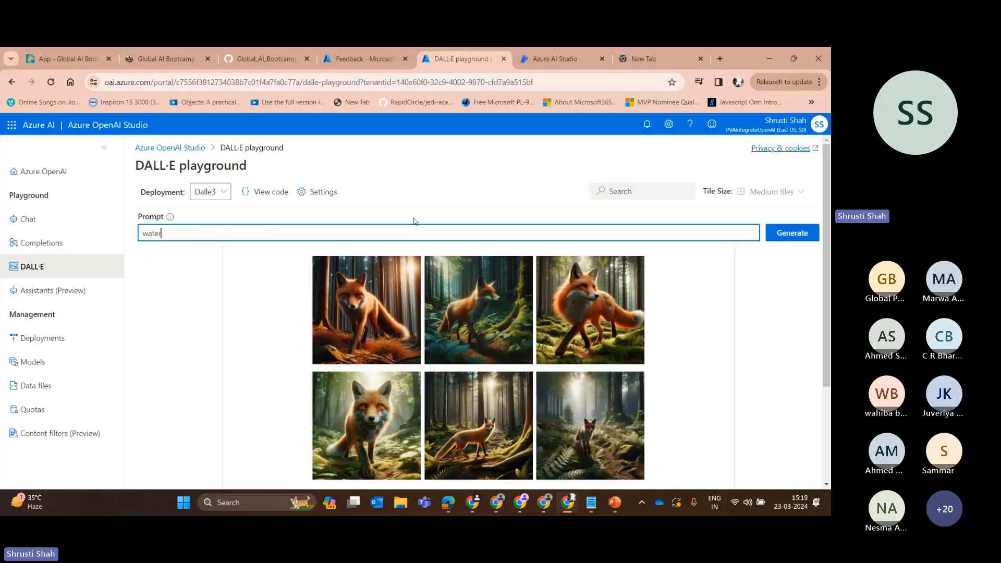
pyautogui.write('color seattle skyline')
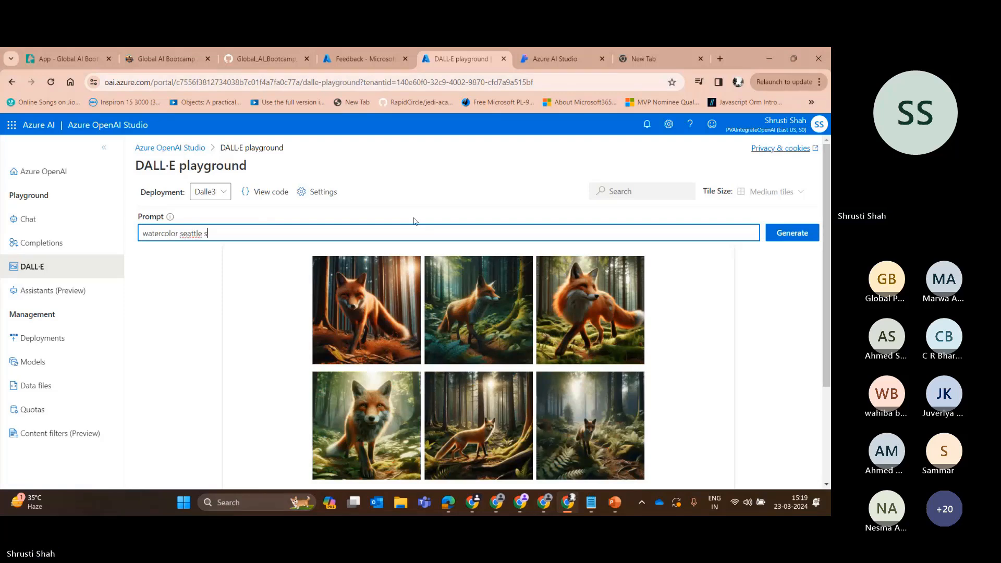
pyautogui.press('Return')
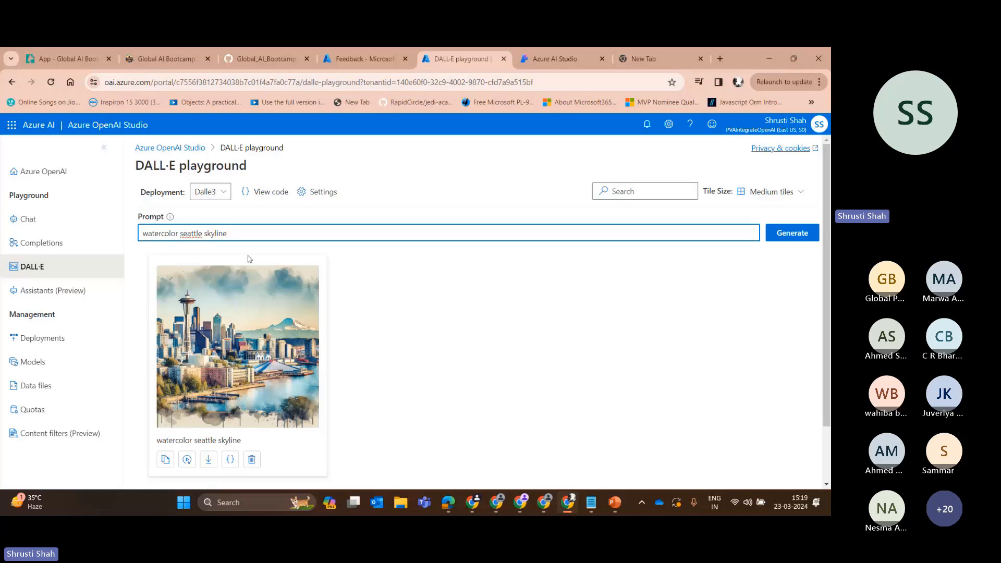
pyautogui.scroll(-1, 247, 259)
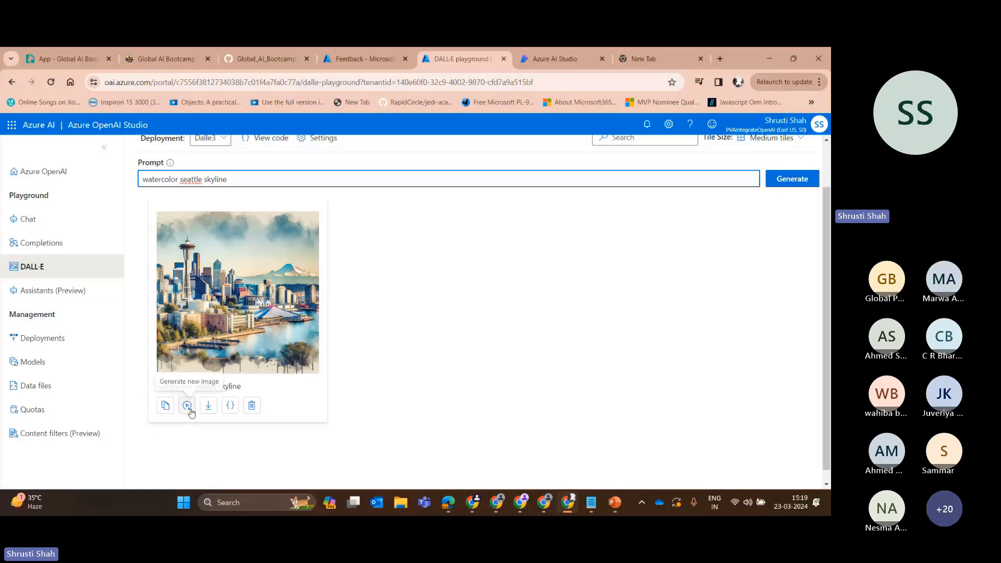
pyautogui.scroll(1, 311, 251)
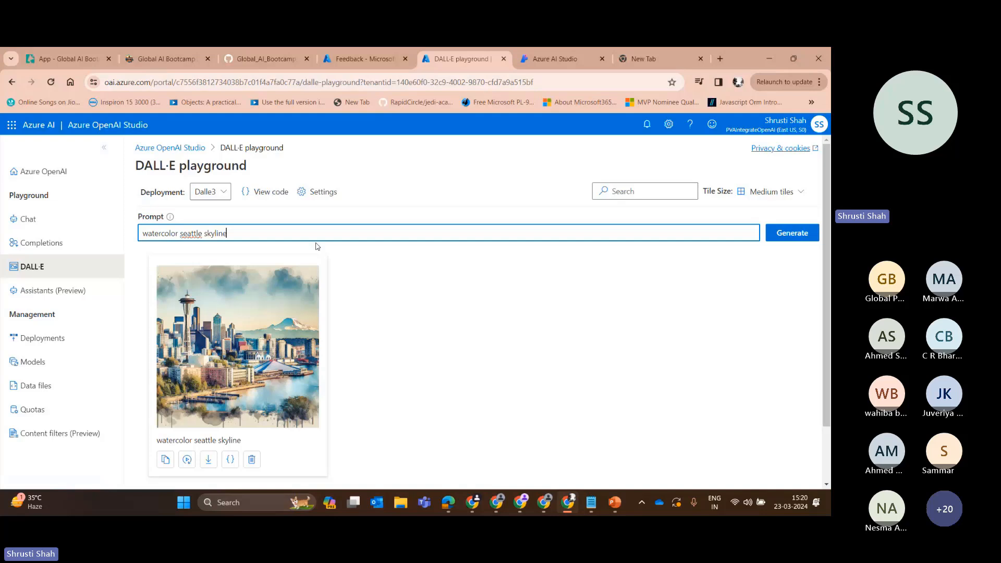
# Start adding a data source in the Chat playground and review the fields required for Upload files (preview).
pyautogui.click(71, 224)
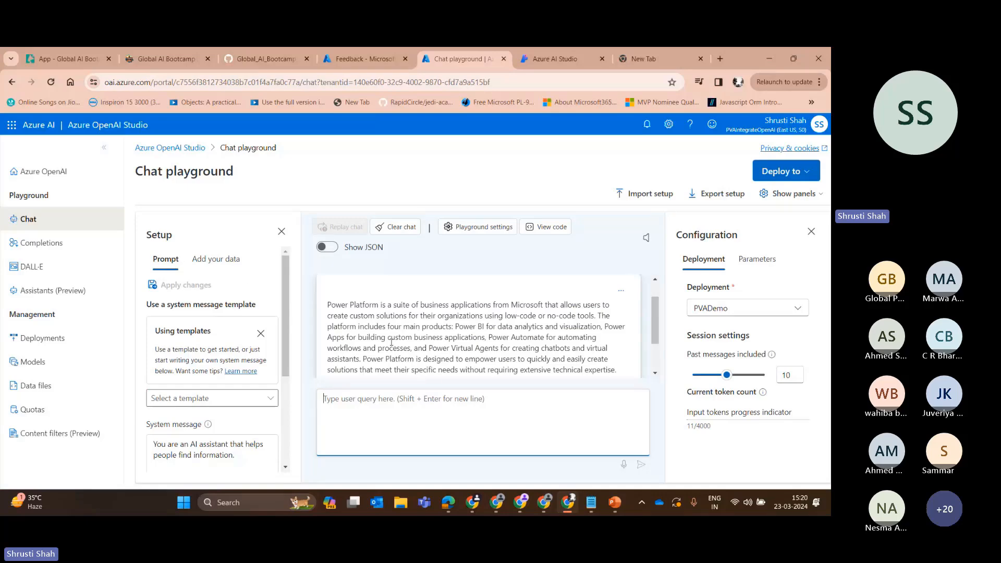
pyautogui.click(216, 259)
pyautogui.click(210, 340)
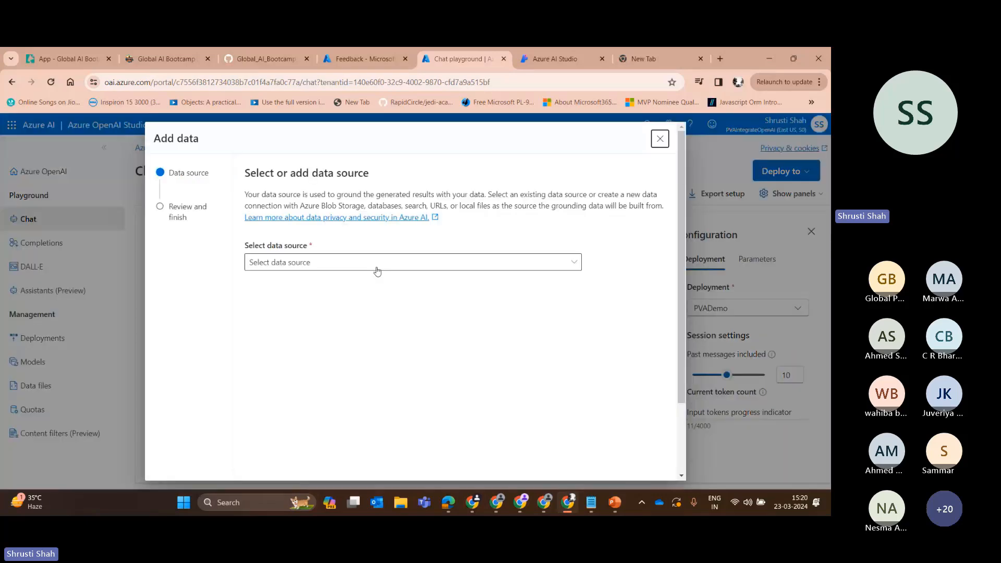
pyautogui.click(377, 268)
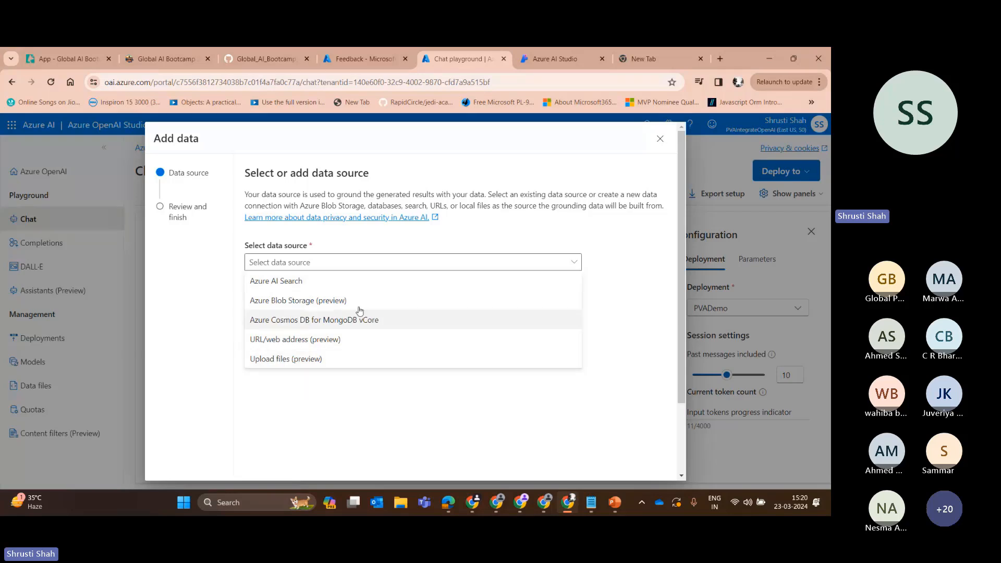
pyautogui.click(288, 359)
pyautogui.scroll(-3, 311, 210)
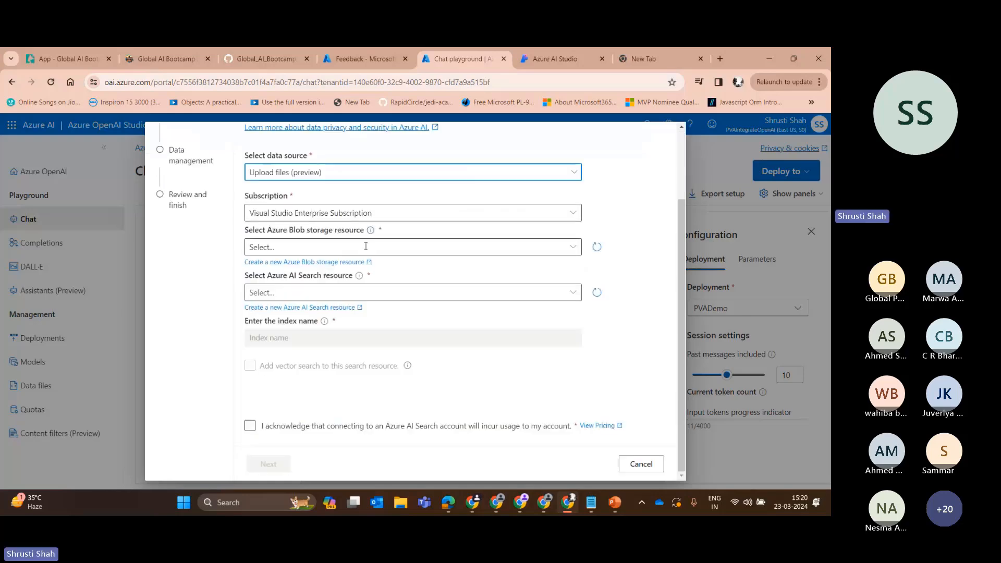
# Switch the data source to URL/web address (preview), review its required fields, and close the Add data dialog.
pyautogui.scroll(1, 366, 246)
pyautogui.click(360, 227)
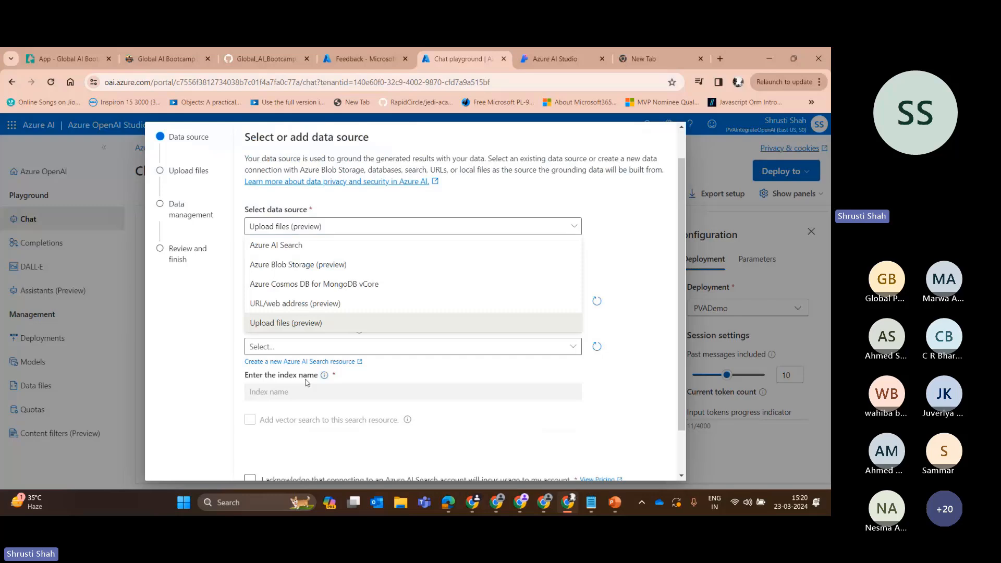
pyautogui.click(341, 303)
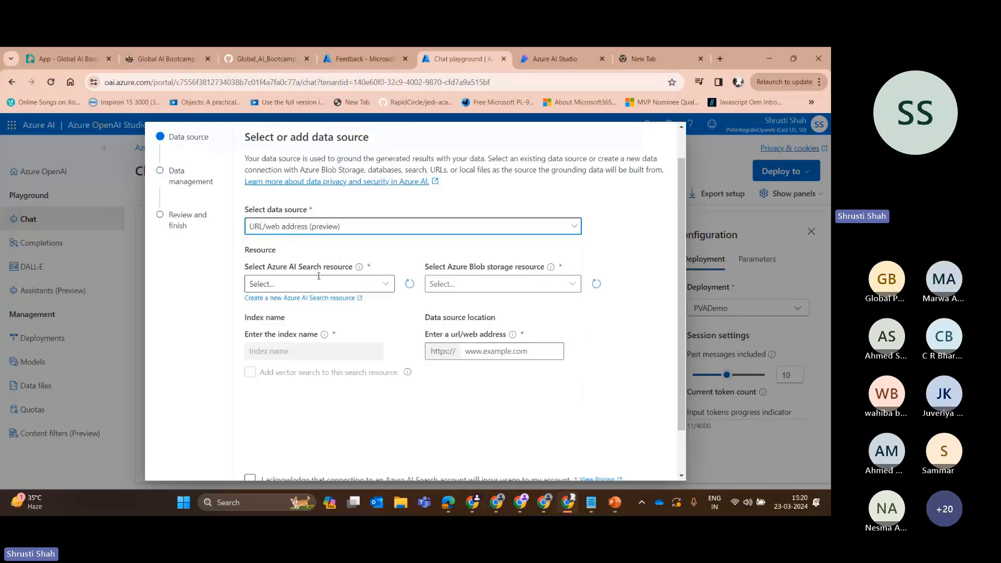
pyautogui.scroll(-1, 575, 206)
pyautogui.scroll(2, 576, 206)
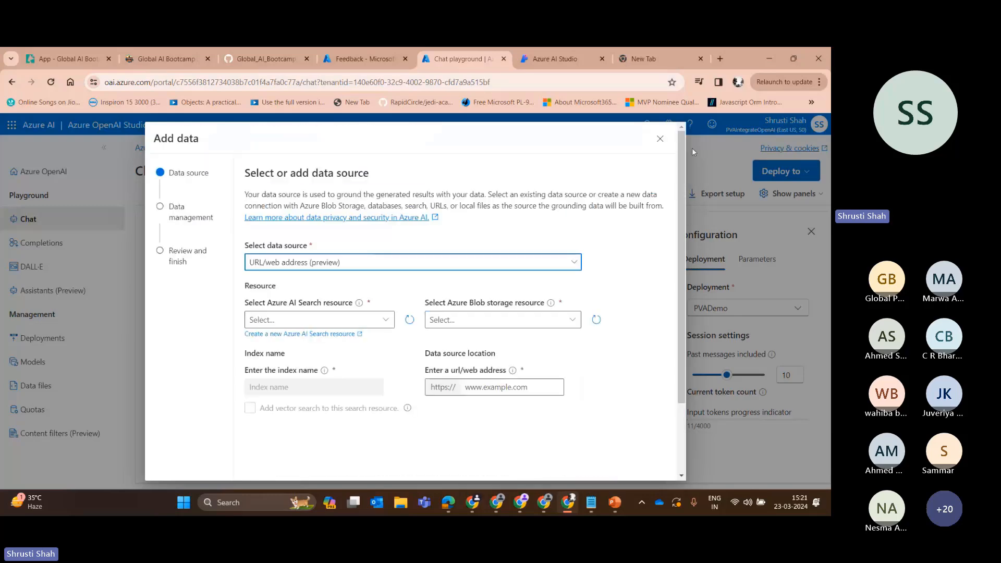
pyautogui.click(666, 142)
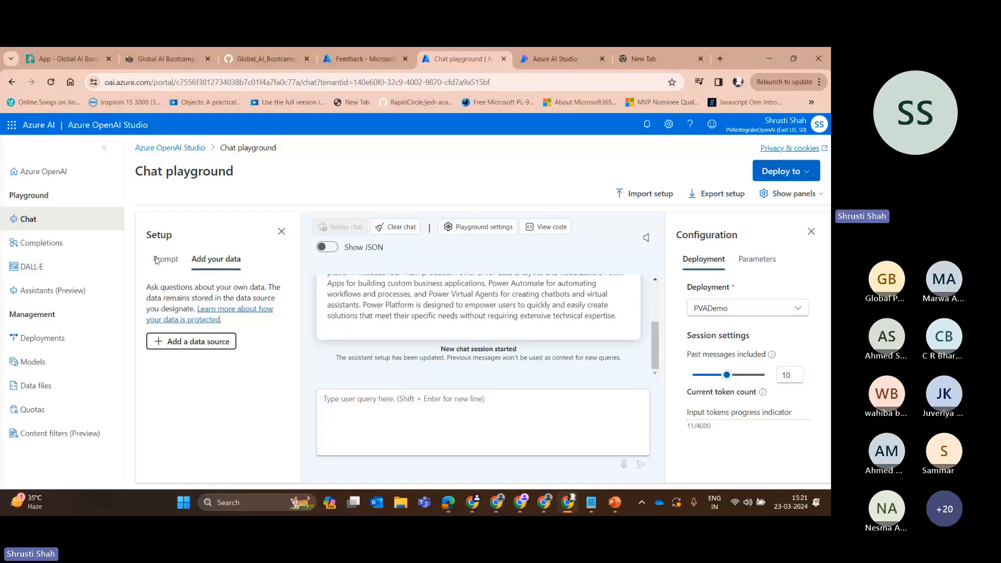
# Show the chat's sample code, viewing it in curl and then in json.
pyautogui.scroll(3, 412, 327)
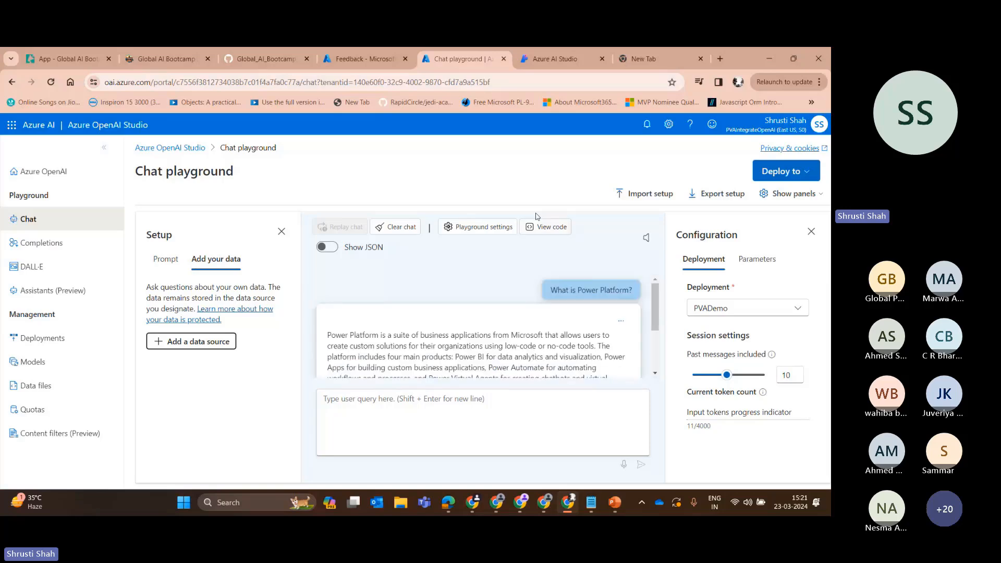
pyautogui.click(546, 231)
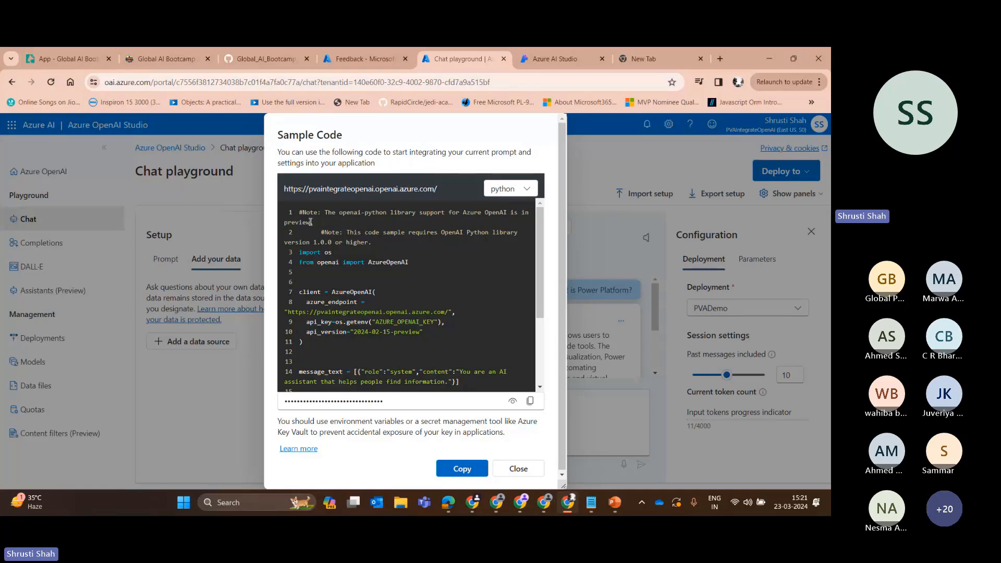
pyautogui.click(603, 233)
pyautogui.click(543, 226)
pyautogui.click(513, 191)
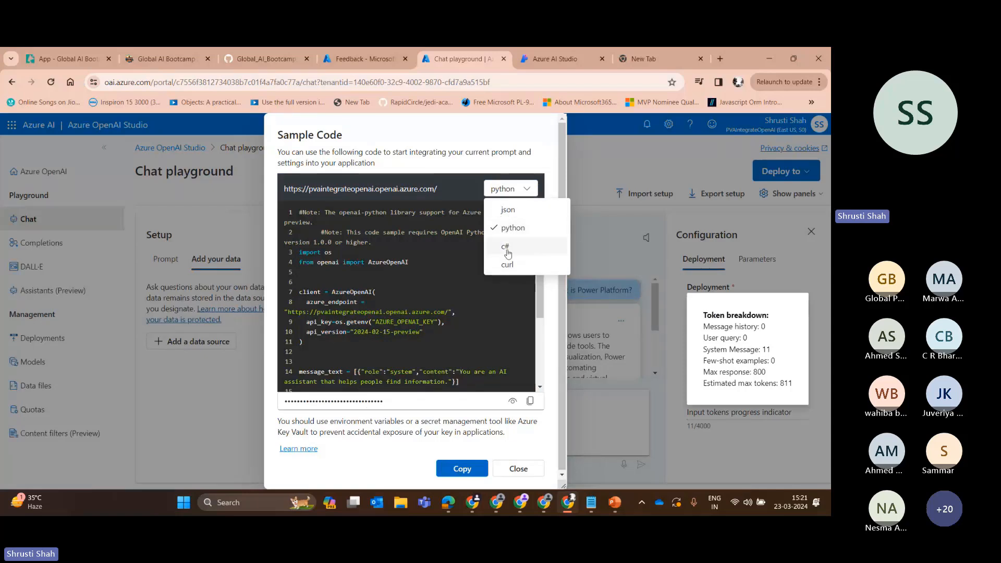
pyautogui.click(508, 264)
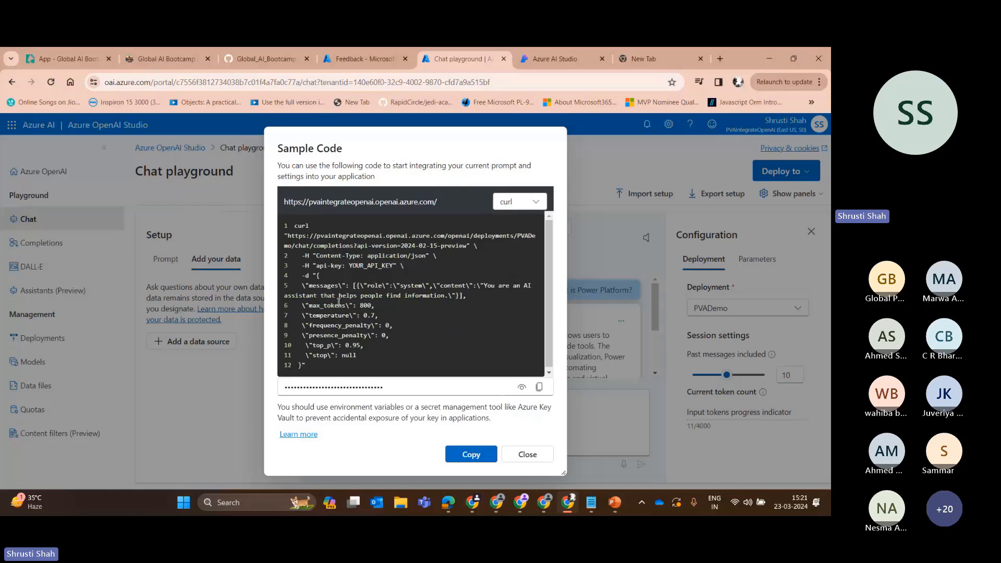
pyautogui.click(519, 202)
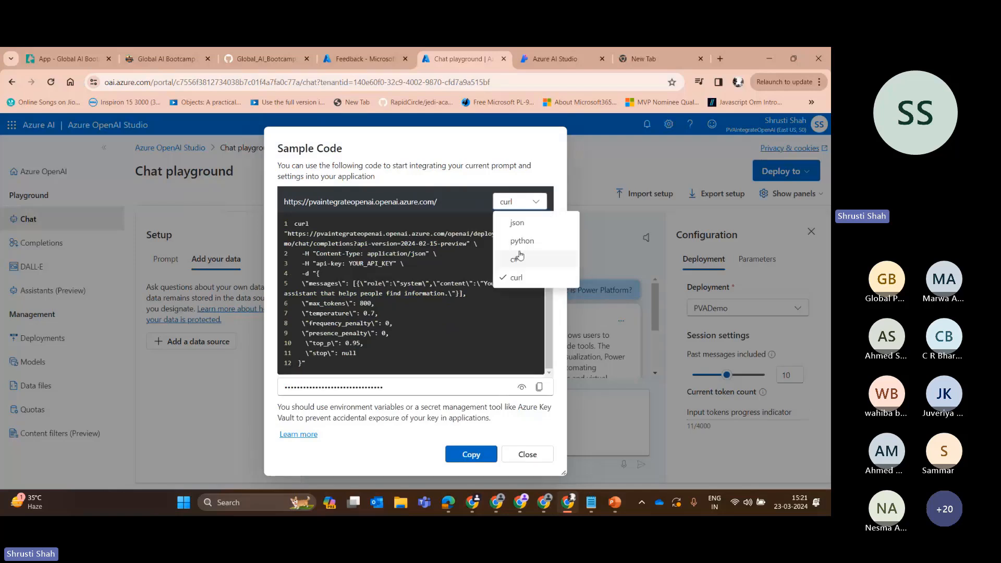
pyautogui.click(518, 224)
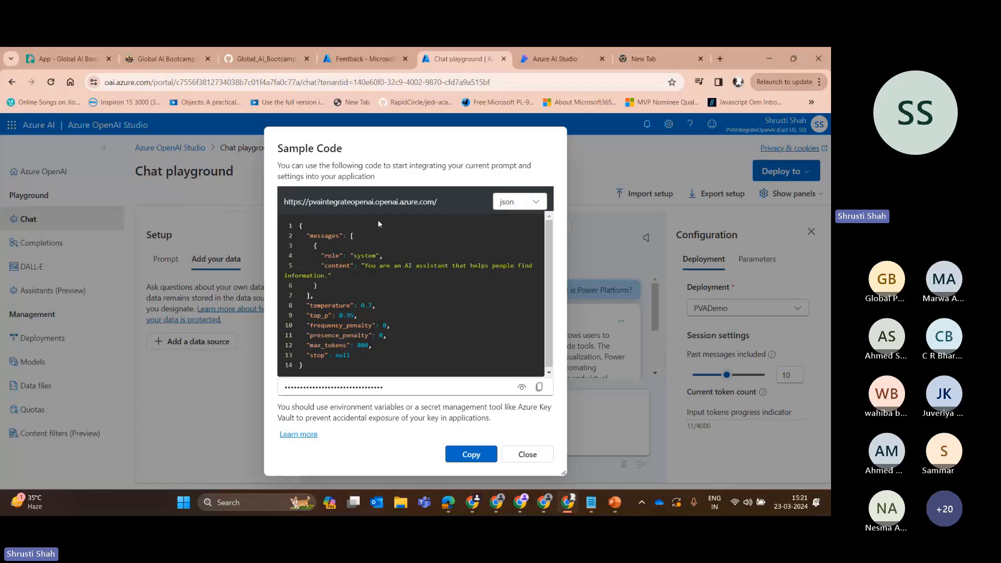
# Examine the messages, system content and parameter lines from temperature to stop in the json sample, then close the sample code.
pyautogui.moveTo(285, 202); pyautogui.dragTo(328, 337)
pyautogui.scroll(-1, 332, 234)
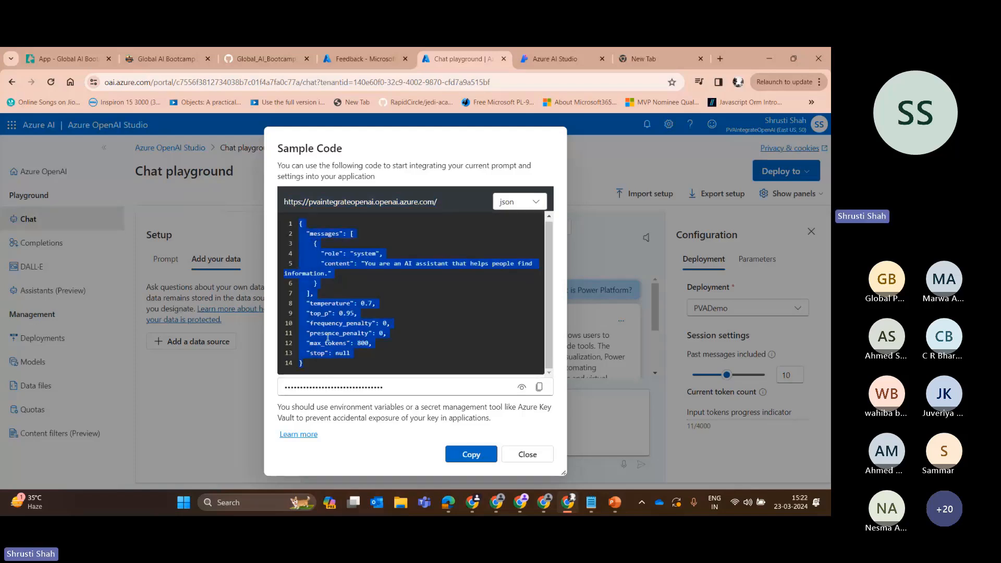
pyautogui.click(358, 254)
pyautogui.doubleClick(324, 234)
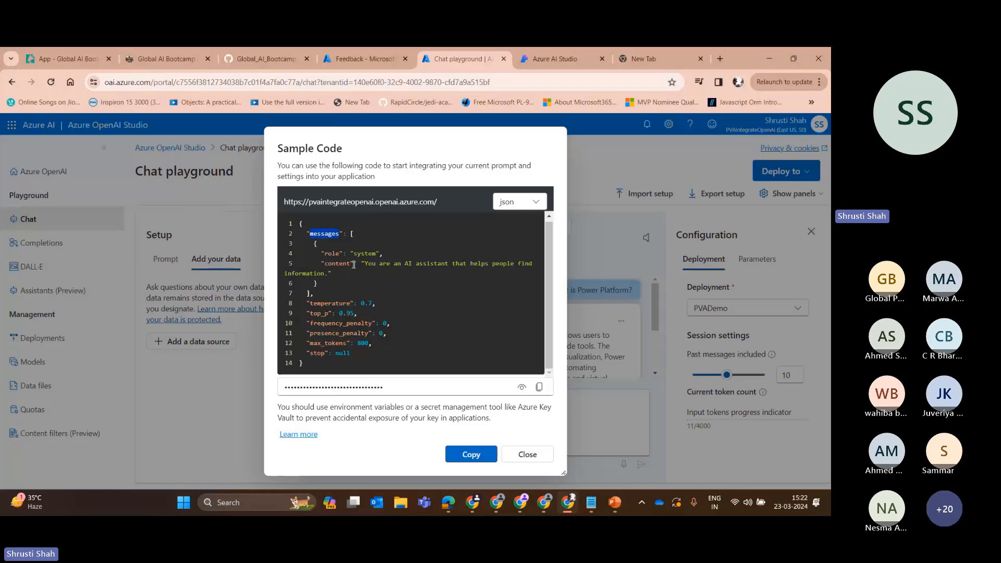
pyautogui.moveTo(362, 263); pyautogui.dragTo(533, 263)
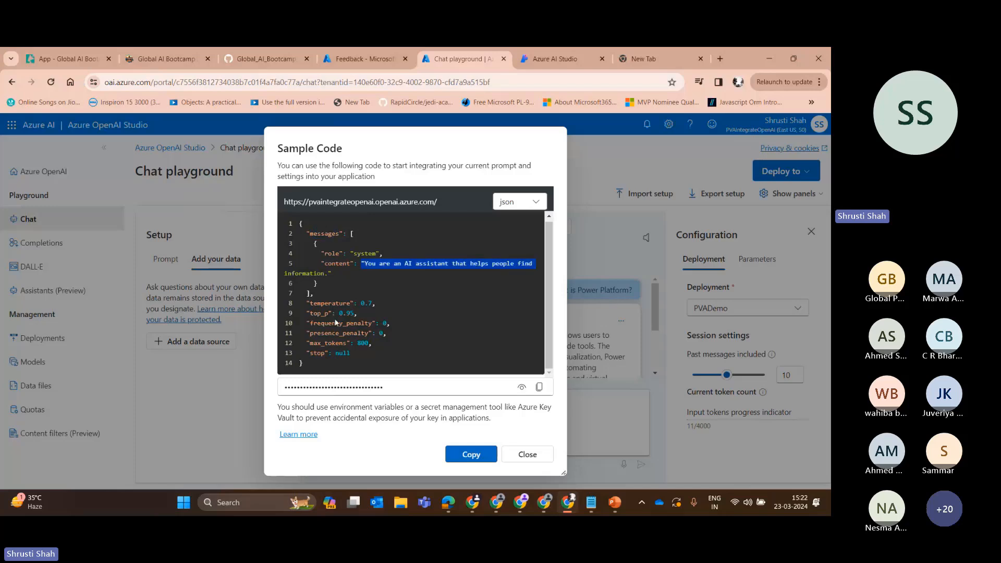
pyautogui.click(308, 299)
pyautogui.moveTo(308, 299); pyautogui.dragTo(363, 354)
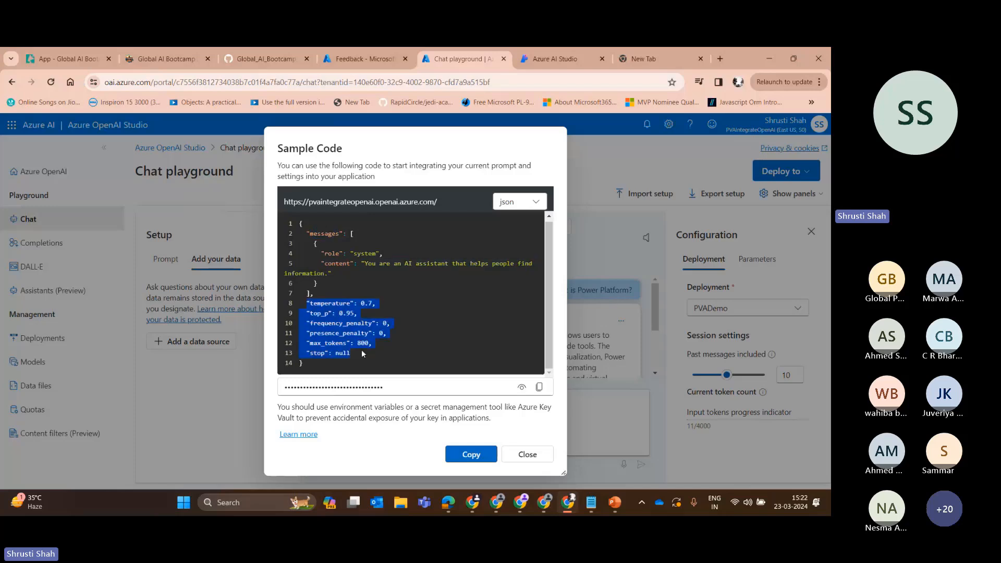
pyautogui.click(421, 313)
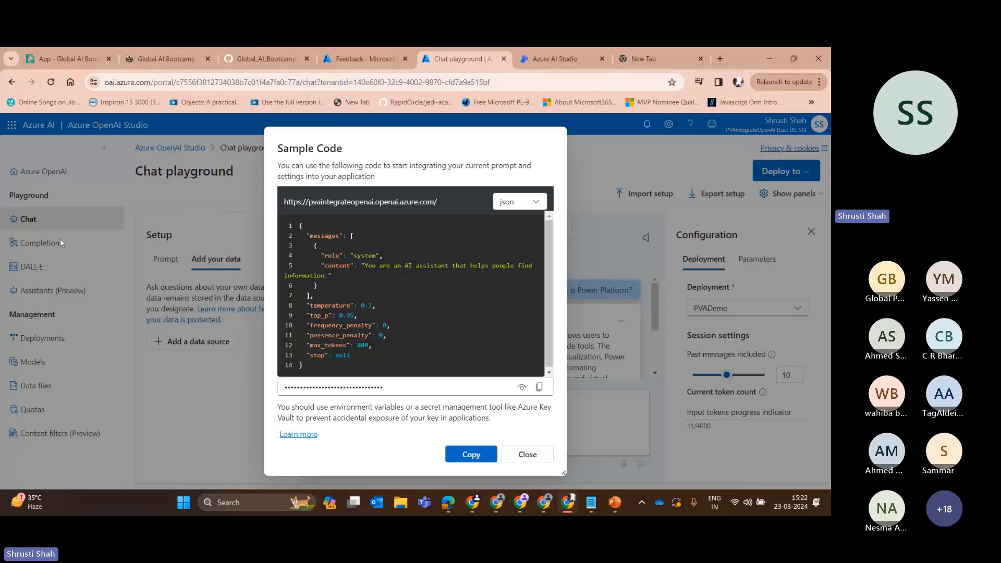
pyautogui.click(527, 454)
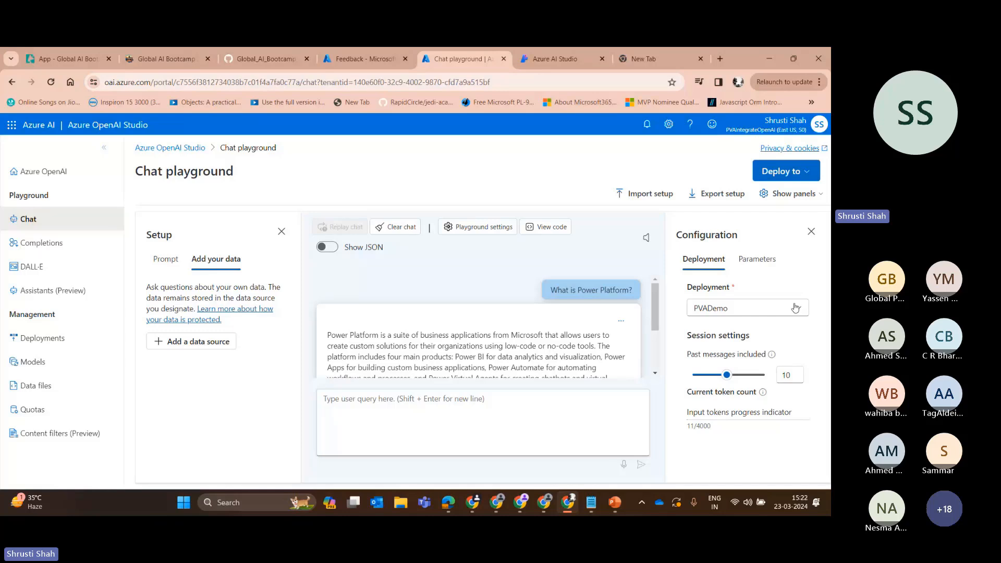
# Examine the chat's configuration parameters, from max response and temperature through the frequency and presence penalties.
pyautogui.click(757, 259)
pyautogui.scroll(-3, 740, 361)
pyautogui.scroll(3, 739, 361)
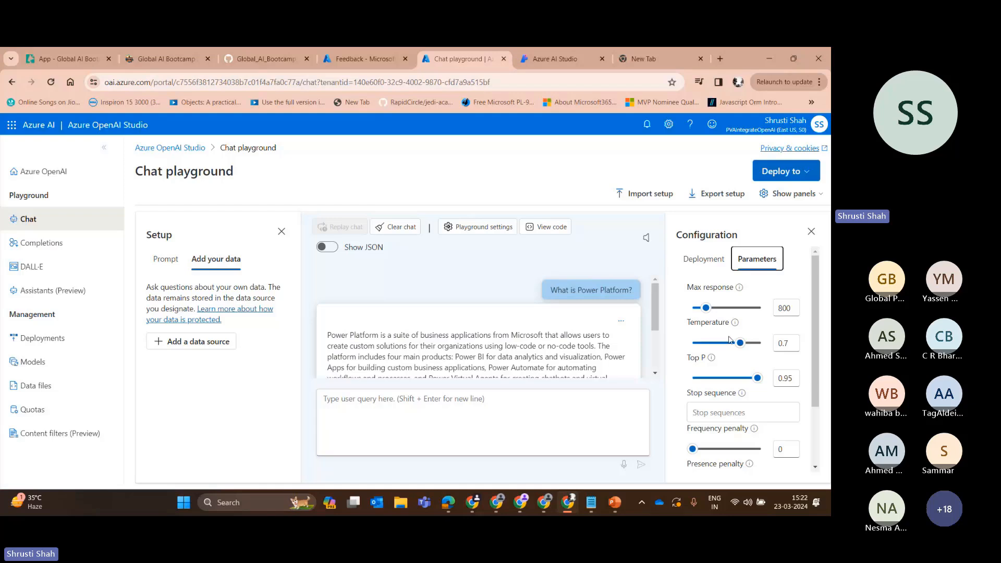
pyautogui.doubleClick(785, 308)
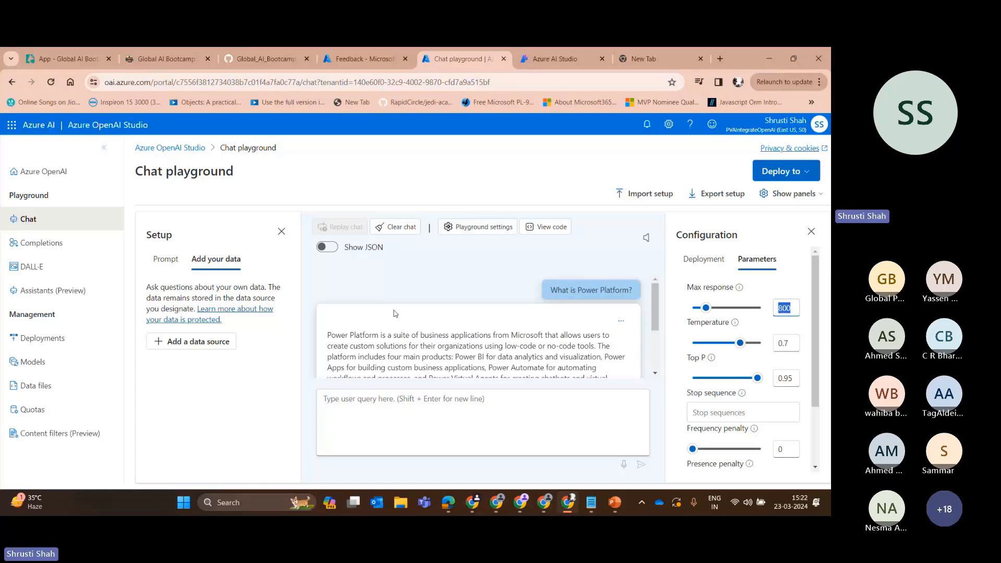
pyautogui.scroll(-2, 512, 318)
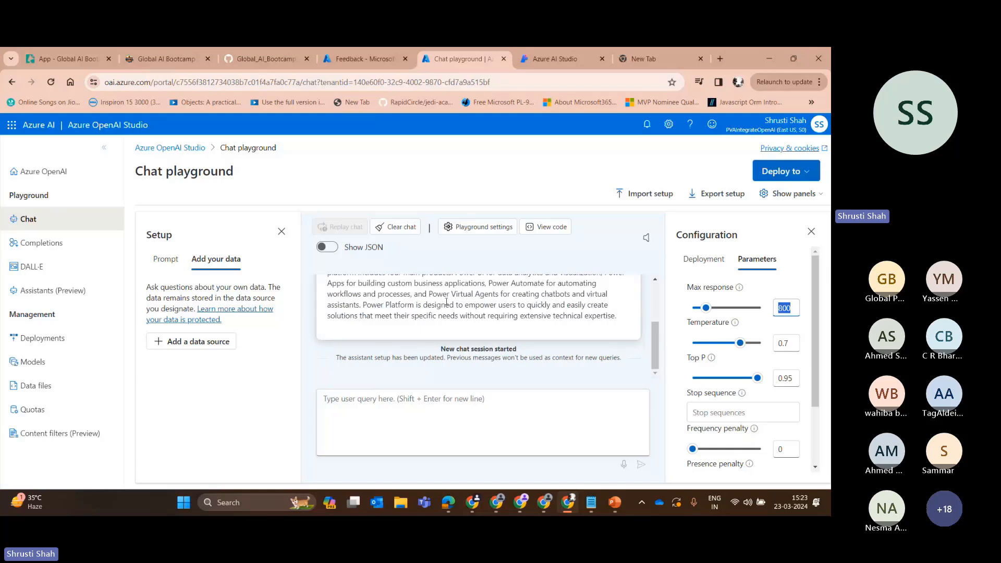
pyautogui.scroll(-1, 730, 328)
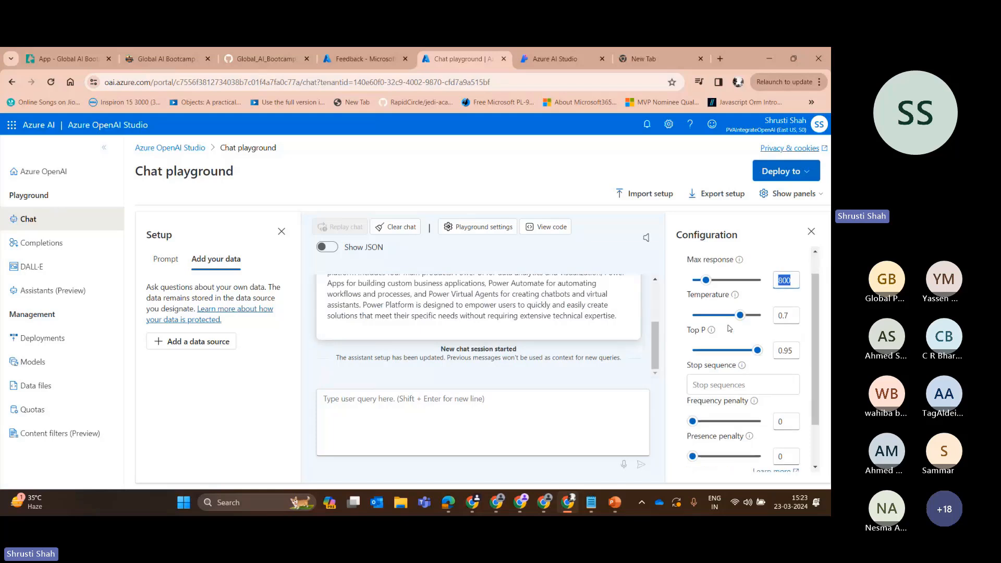
pyautogui.scroll(-2, 729, 328)
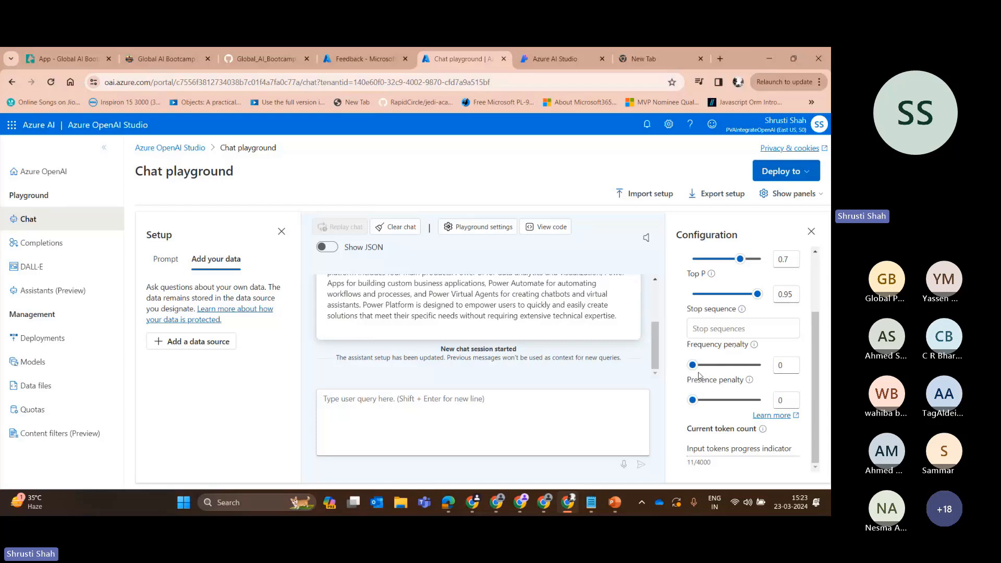
pyautogui.scroll(3, 704, 373)
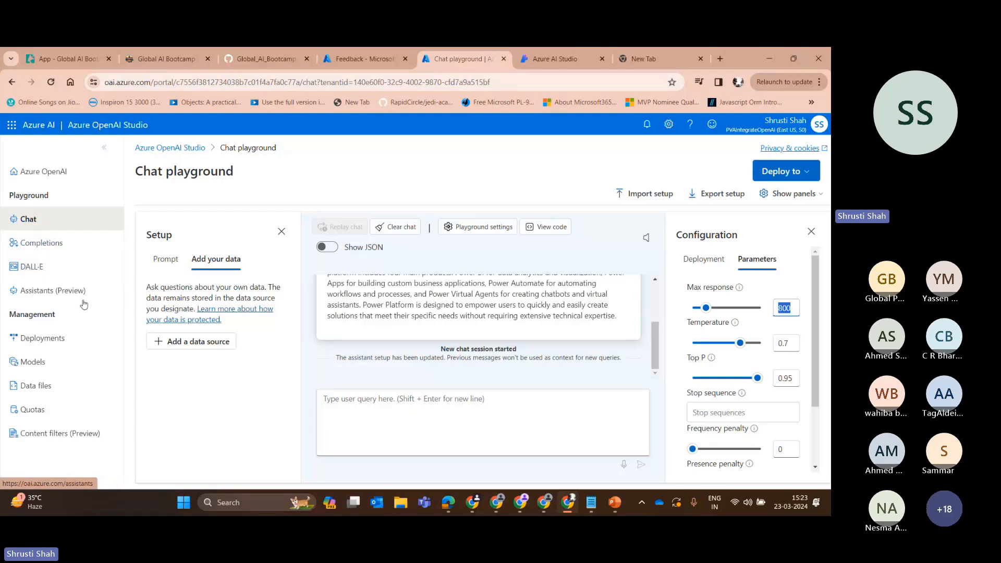
# Switch to Power Apps and open the AI hub to view its AI capabilities.
pyautogui.click(502, 505)
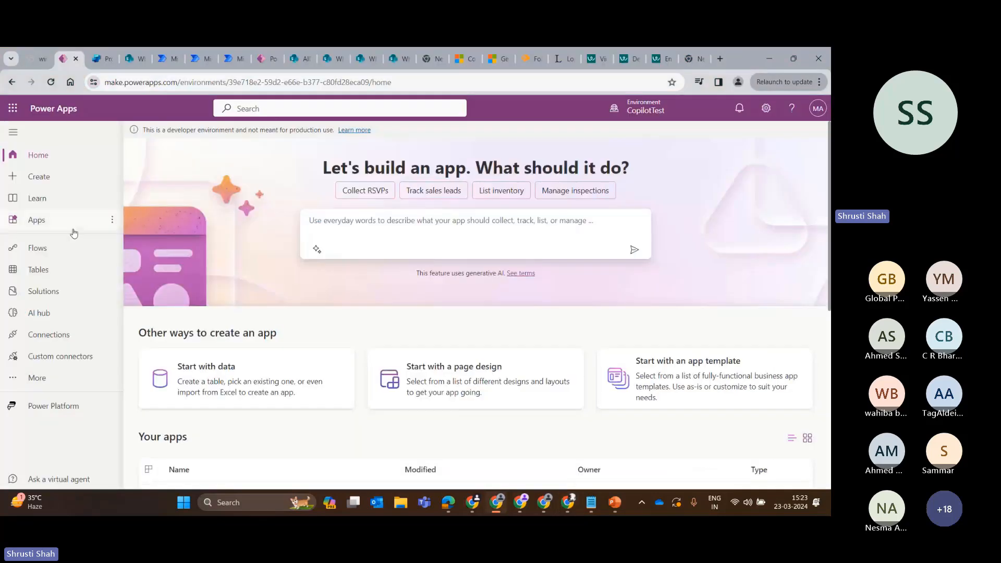
pyautogui.click(37, 378)
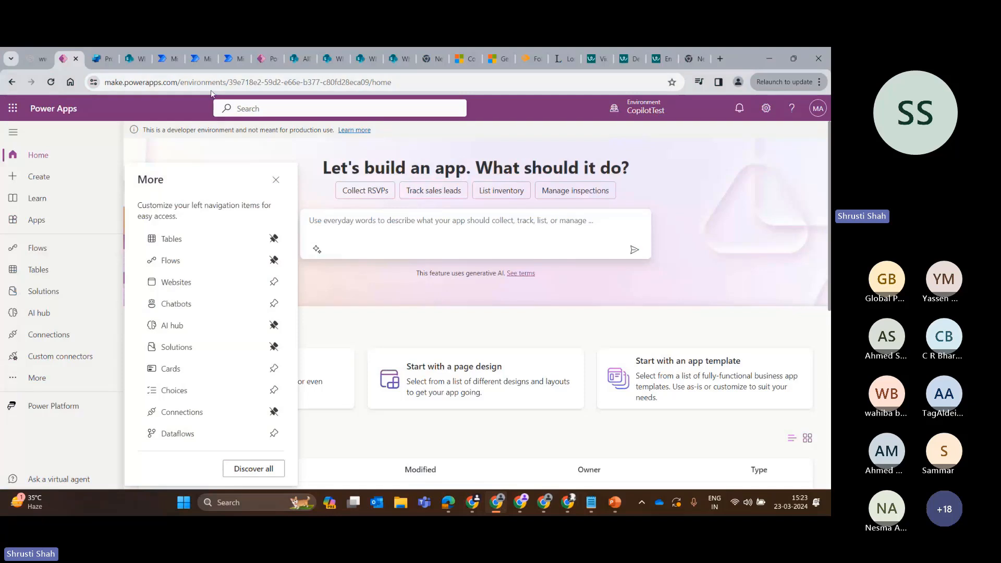
pyautogui.click(191, 325)
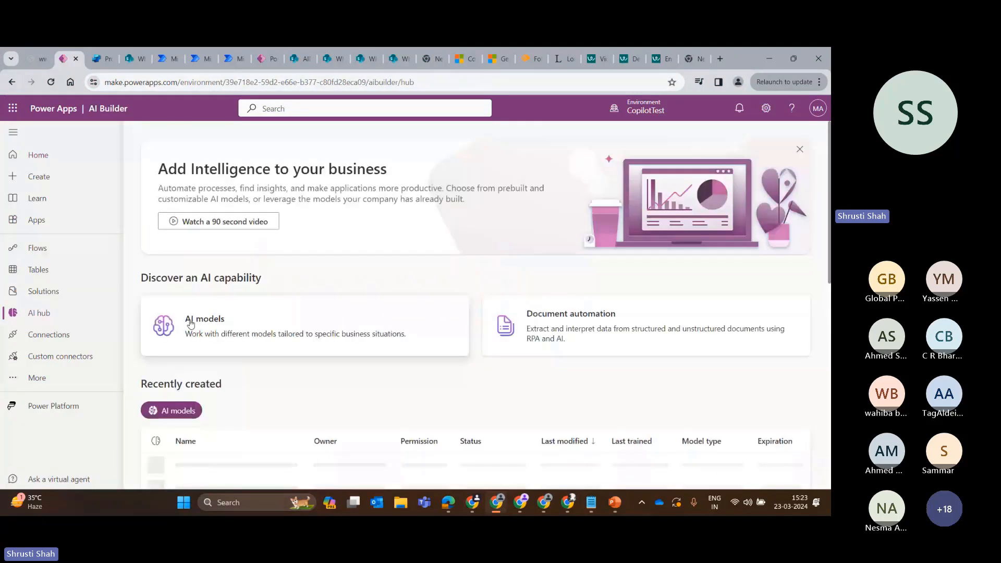
pyautogui.scroll(-1, 313, 319)
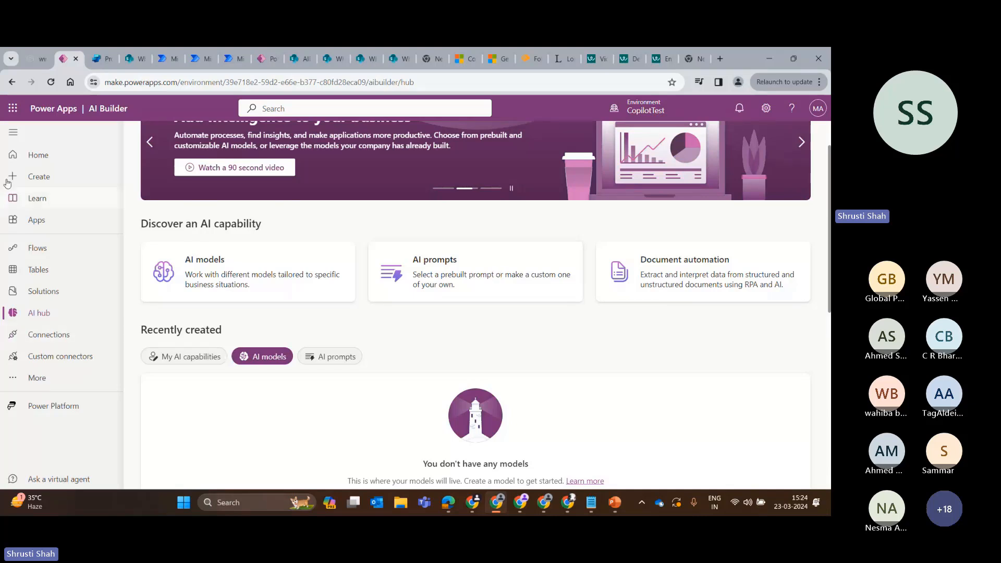
# Open AI prompts and look through the list of all prompts.
pyautogui.click(467, 281)
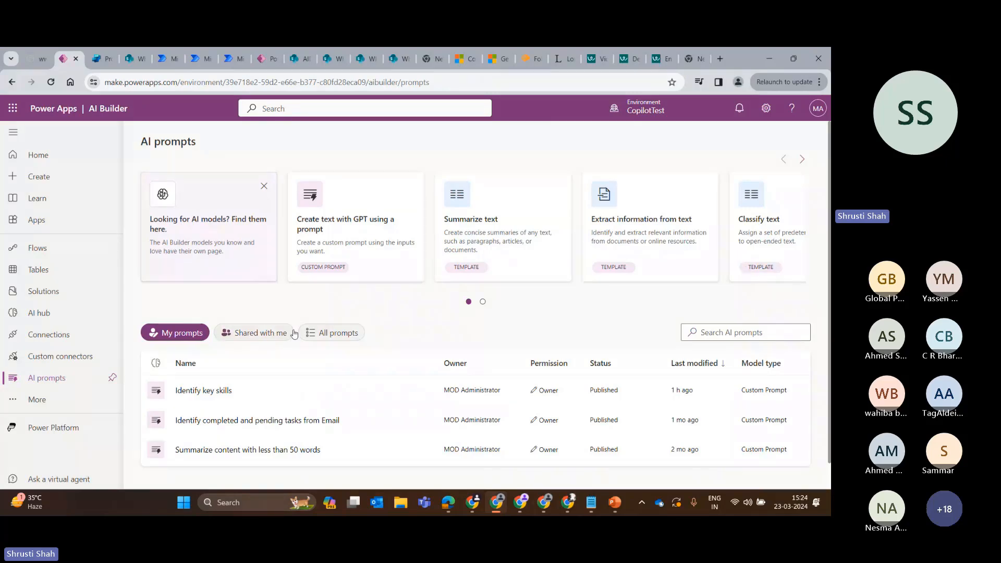
pyautogui.click(328, 334)
pyautogui.scroll(-3, 328, 340)
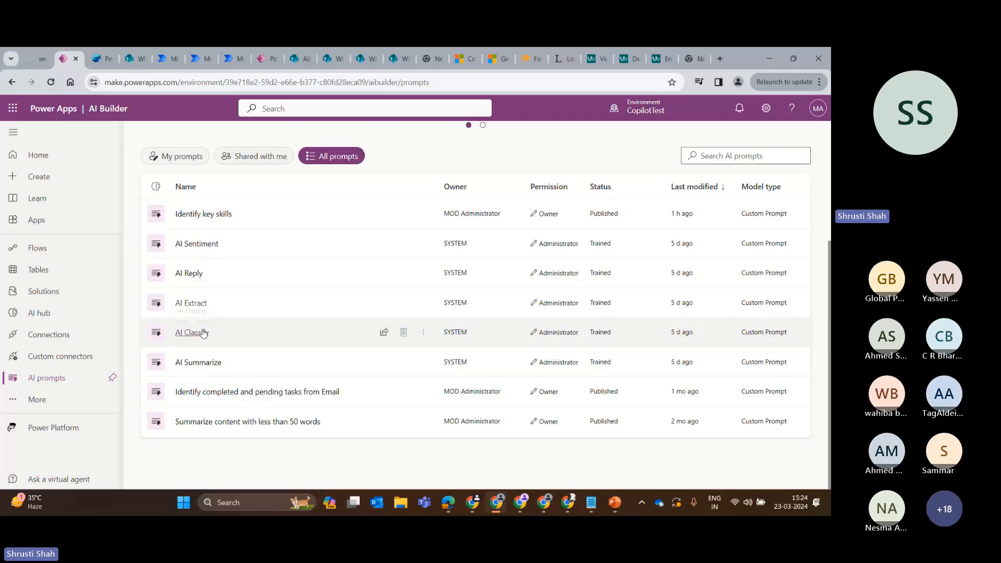
pyautogui.scroll(3, 342, 293)
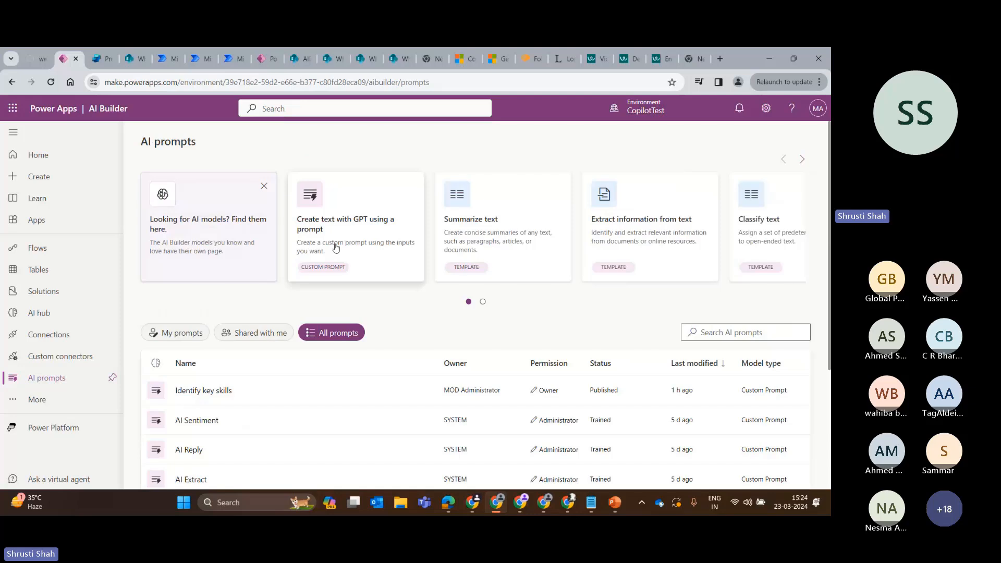
# Open the Summarize text template as a custom prompt and read its instructions.
pyautogui.click(516, 237)
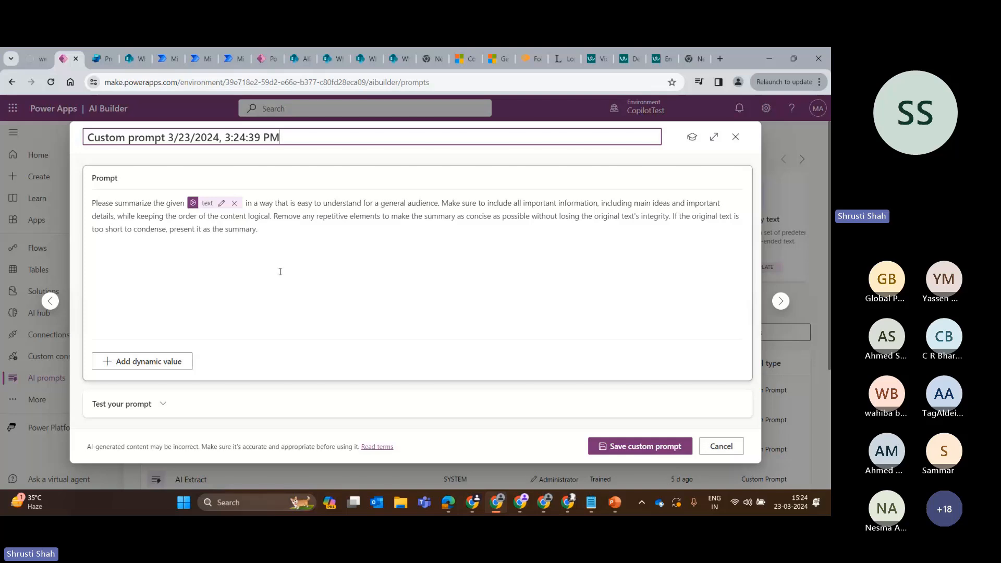
pyautogui.moveTo(439, 204); pyautogui.dragTo(315, 202)
pyautogui.click(425, 215)
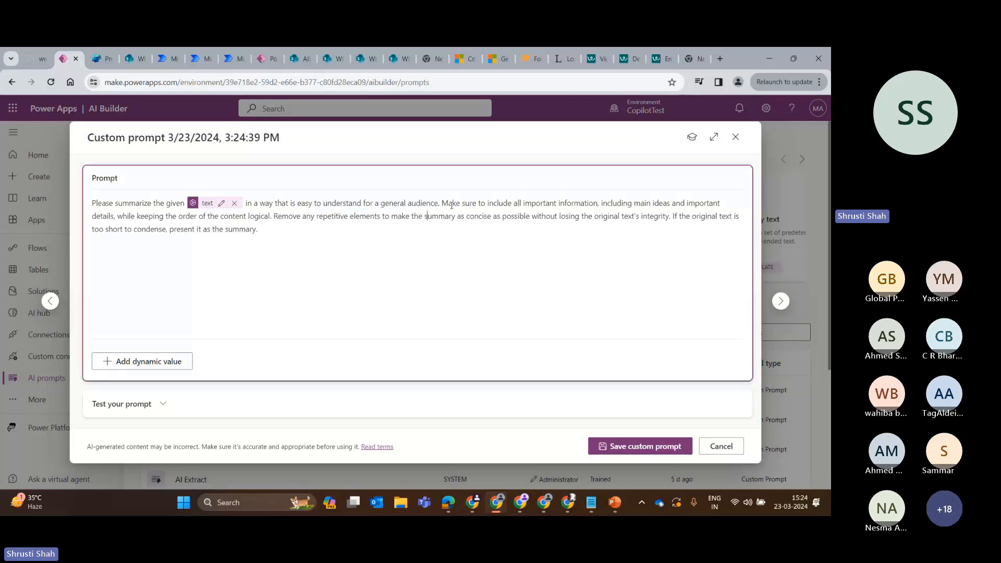
# Finish reading the Summarize text template's instructions and close the custom prompt without saving it.
pyautogui.keyDown('shift'); pyautogui.click(442, 203); pyautogui.keyUp('shift')
pyautogui.click(356, 236)
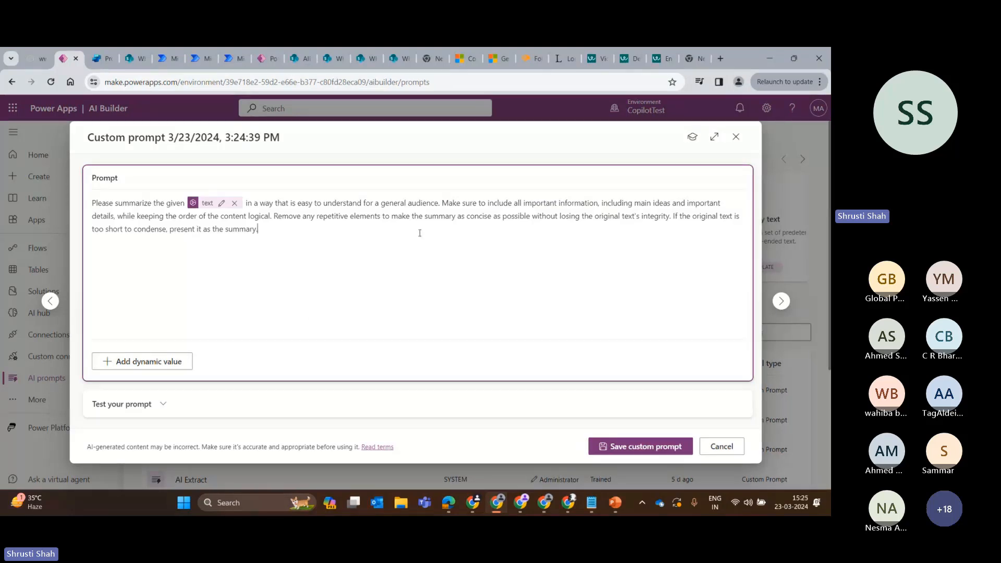
pyautogui.click(735, 136)
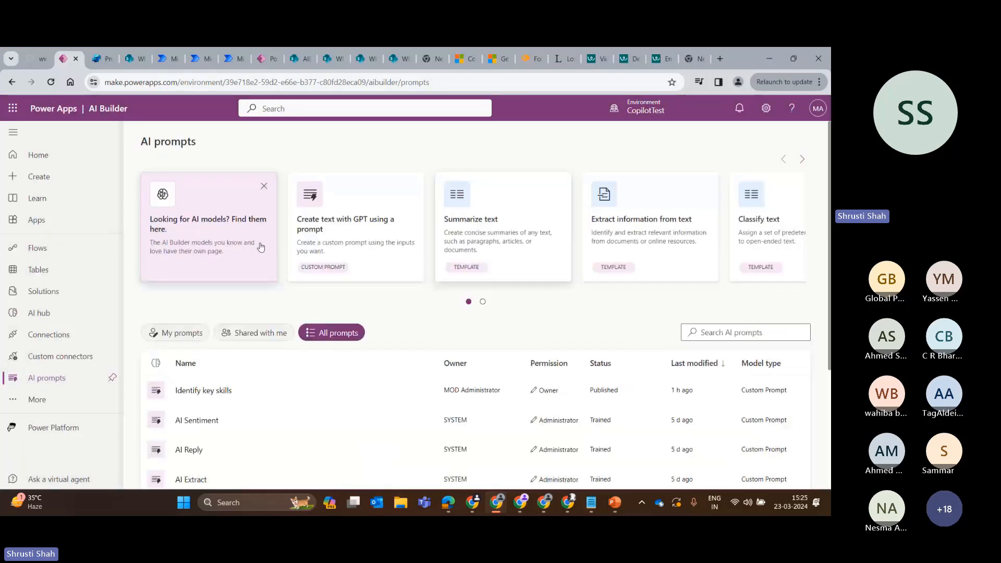
# Create a blank custom prompt for generating text with GPT and begin its instructions with "Summarize the following context.".
pyautogui.click(335, 230)
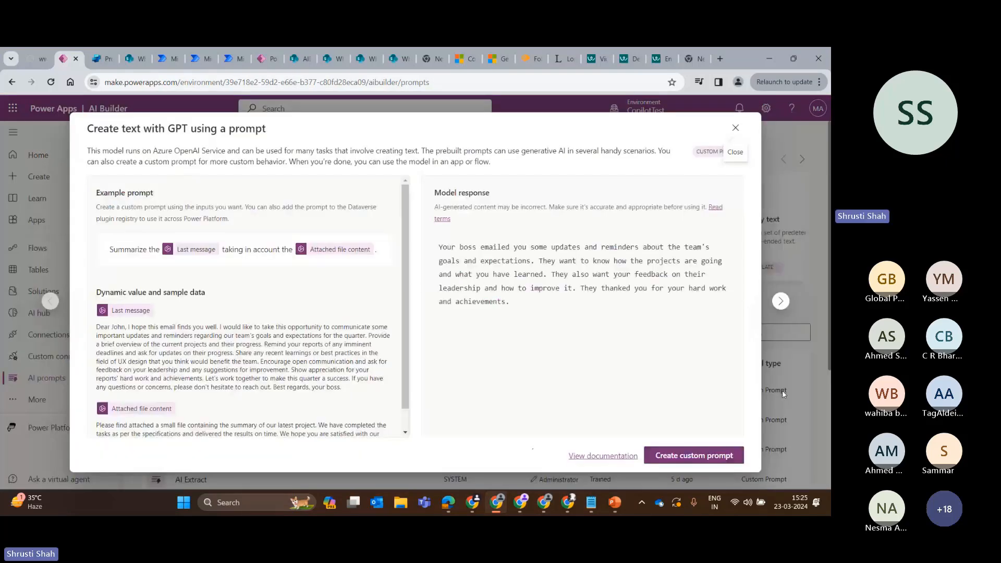
pyautogui.click(706, 458)
pyautogui.click(143, 199)
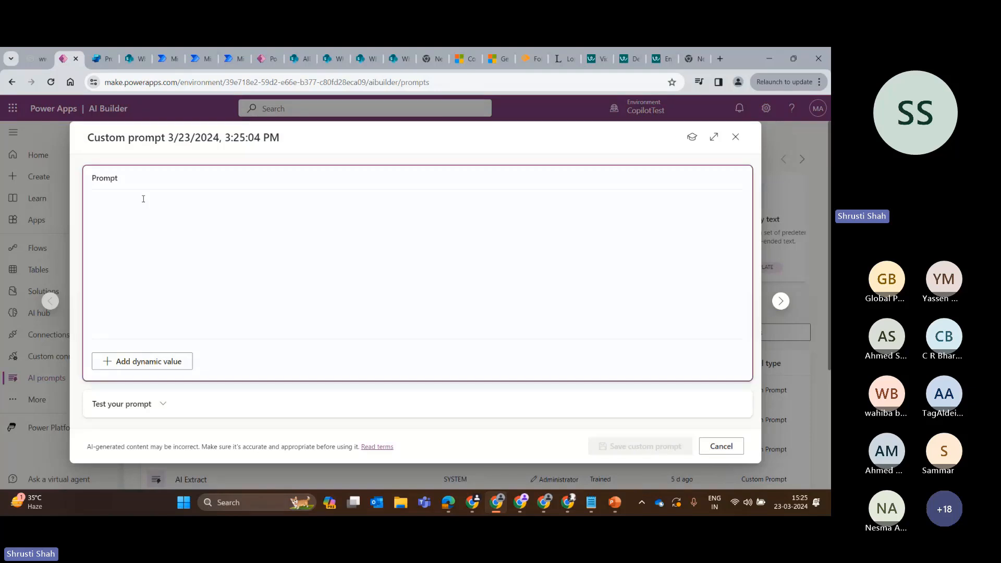
pyautogui.write('Summar')
pyautogui.write('ize the fo')
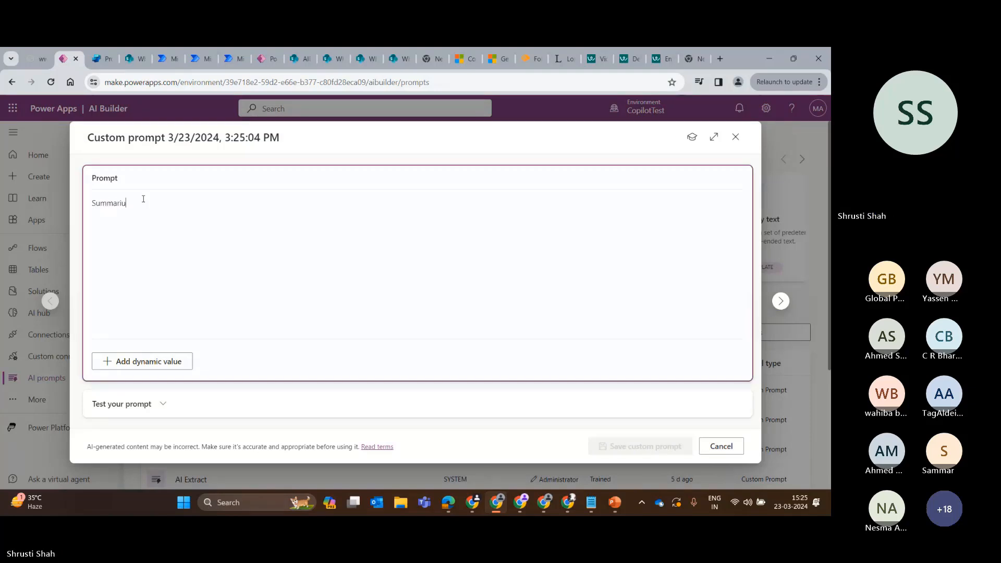
pyautogui.write('llo')
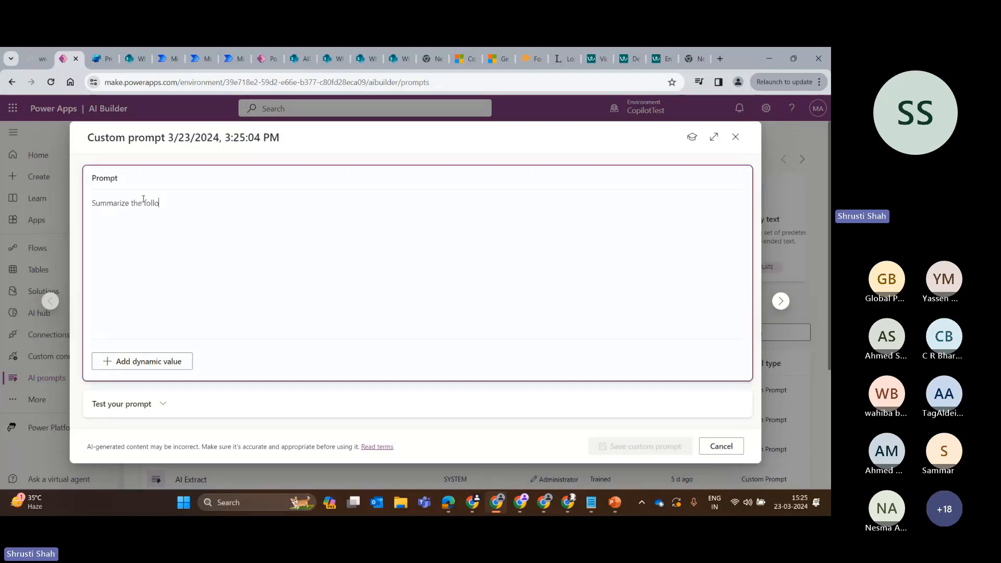
pyautogui.write('wing context,')
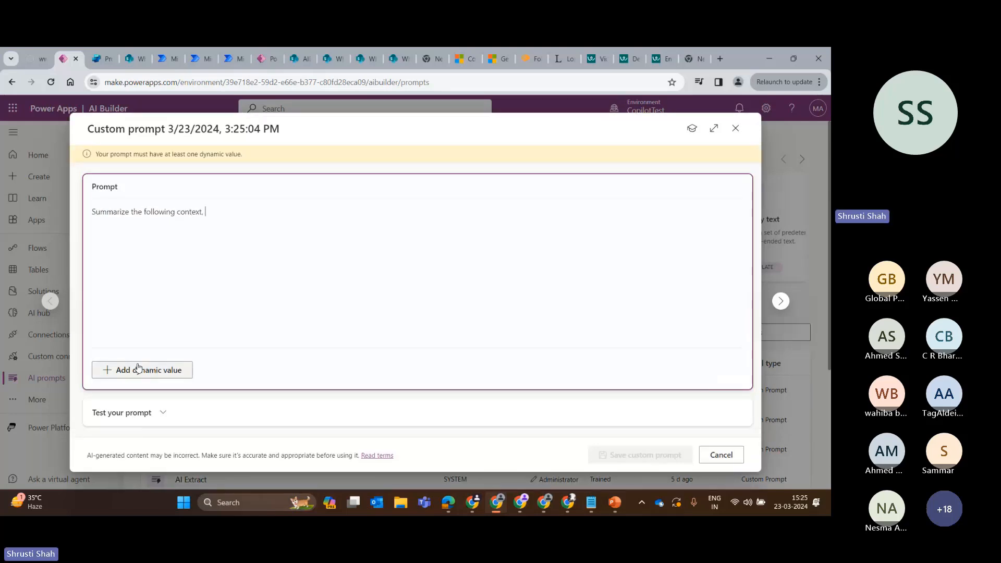
# Add a dynamic value named "summarize" at the end of the prompt's first sentence.
pyautogui.click(138, 369)
pyautogui.write('dy')
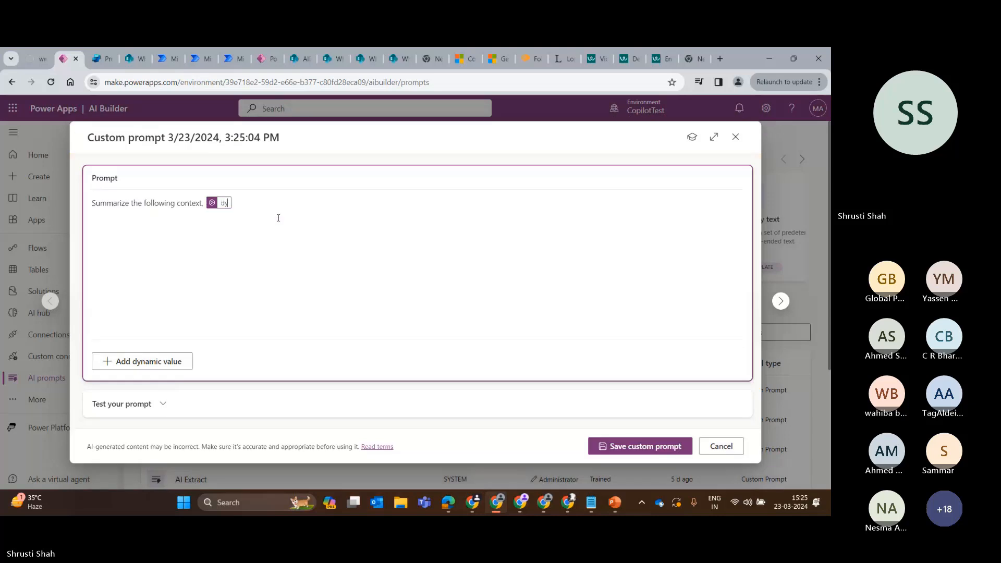
pyautogui.press('BackSpace')
pyautogui.press('BackSpace')
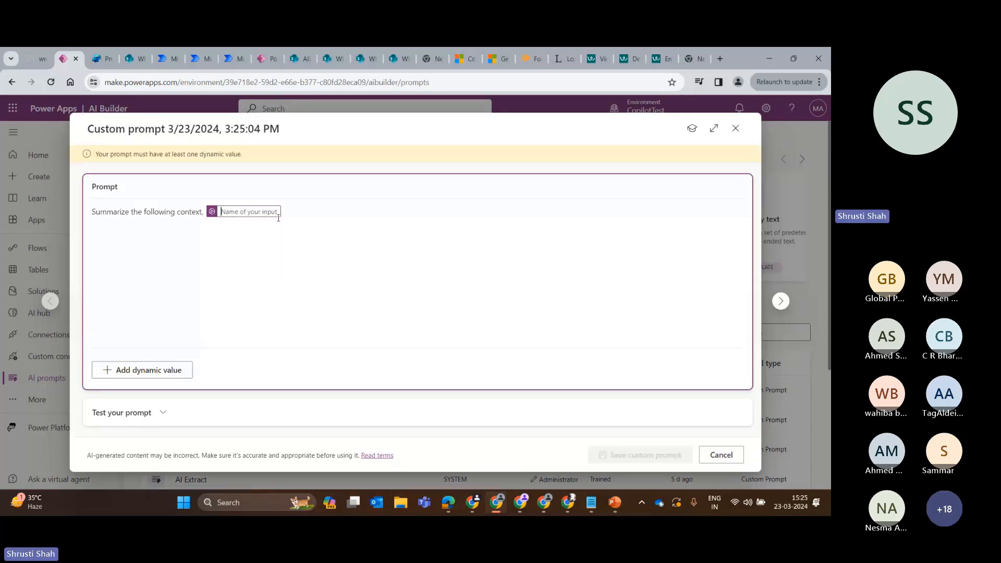
pyautogui.write('summar')
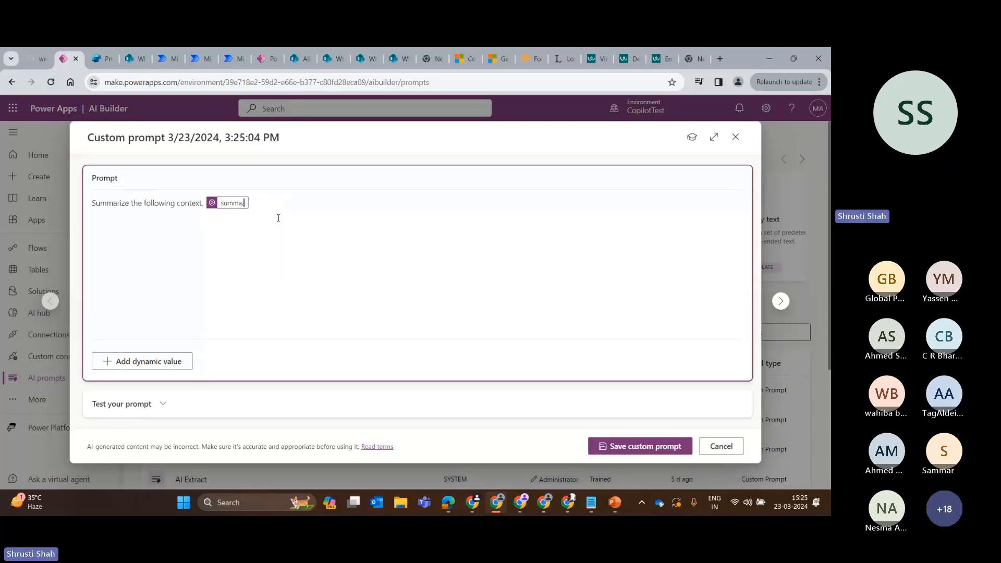
pyautogui.write('ize')
pyautogui.press('Return')
# Continue the prompt after the dynamic value with ". Summarize this is less than 50 words".
pyautogui.write('.')
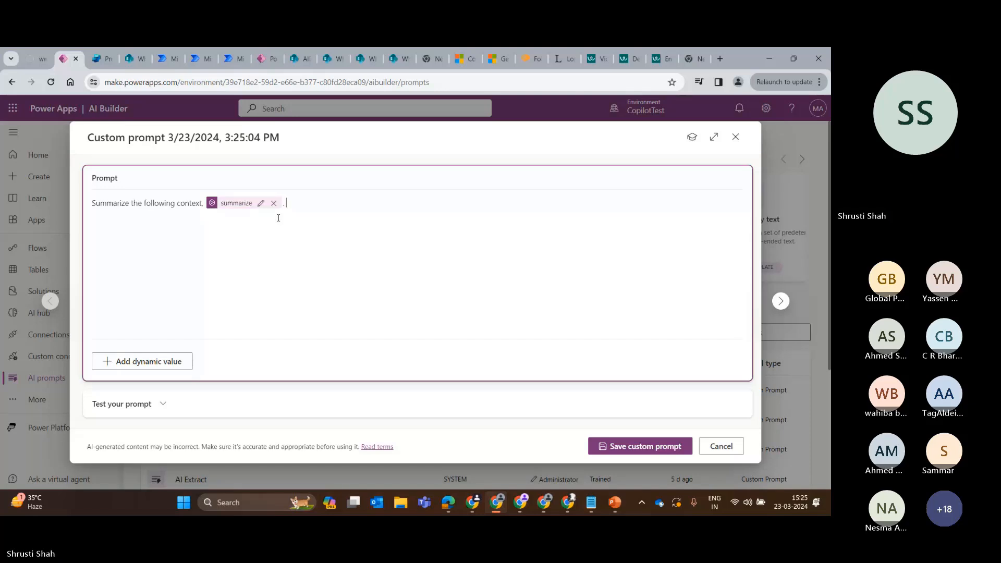
pyautogui.write(' Summarize t')
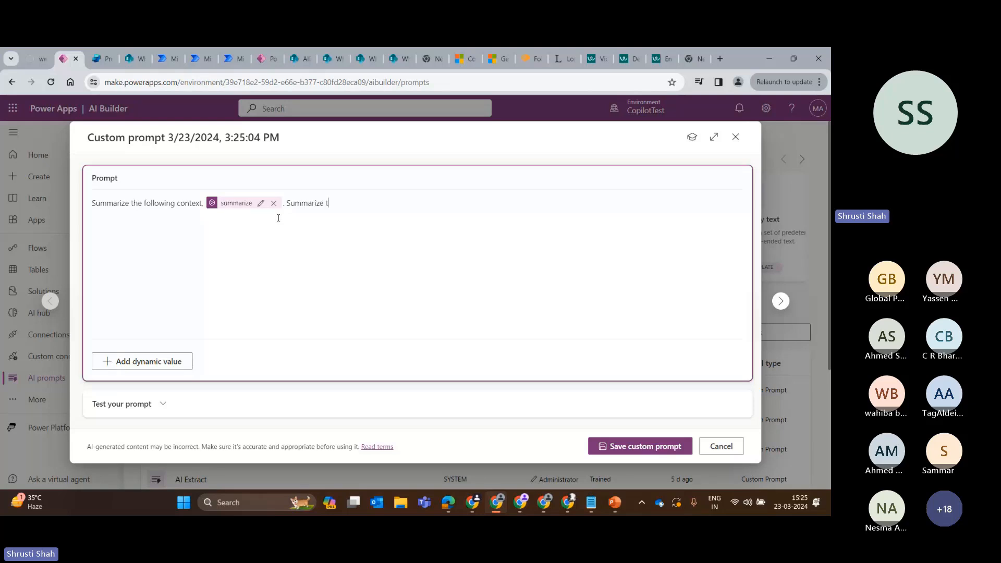
pyautogui.write('his is less than 50 words')
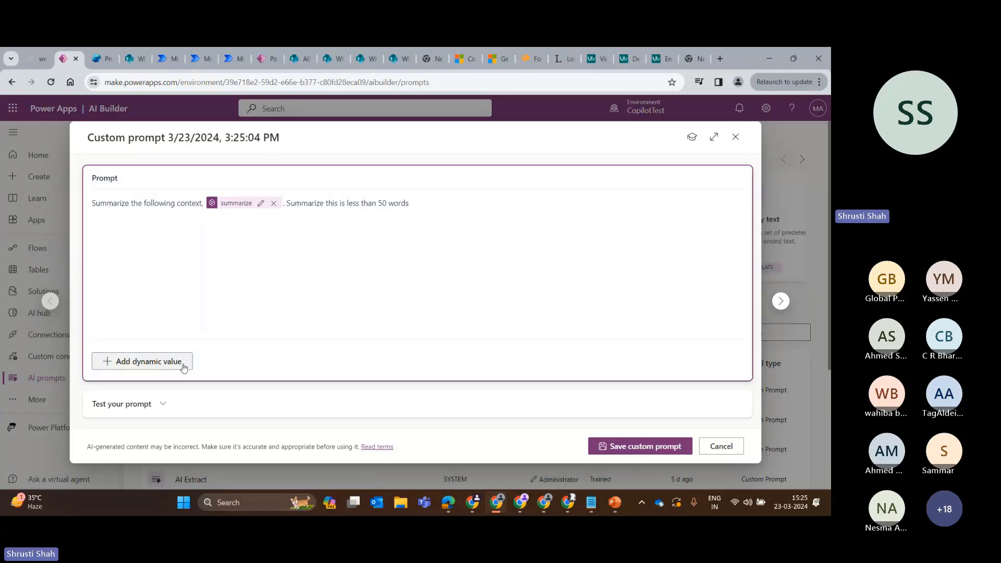
# Expand the prompt's testing section and start entering a sample value for summarize.
pyautogui.click(219, 403)
pyautogui.scroll(-1, 365, 365)
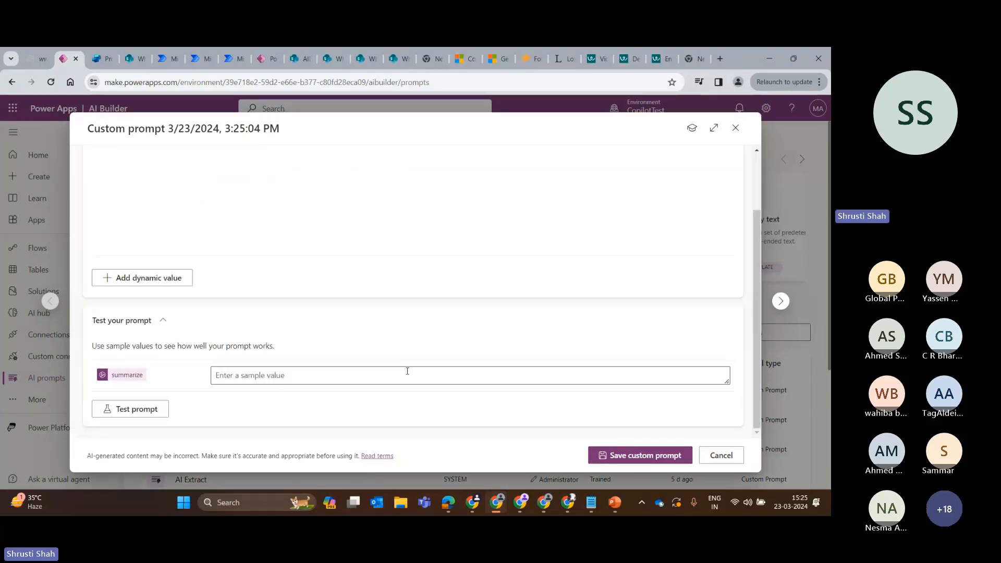
pyautogui.click(408, 371)
pyautogui.hotkey('ctrl', 'v')
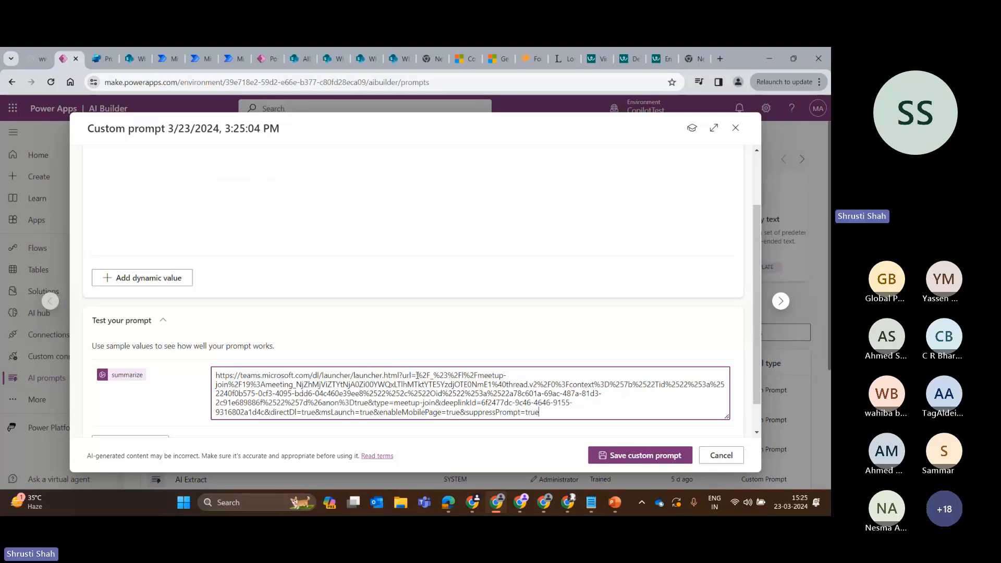
pyautogui.hotkey('ctrl', 'a')
pyautogui.press('BackSpace')
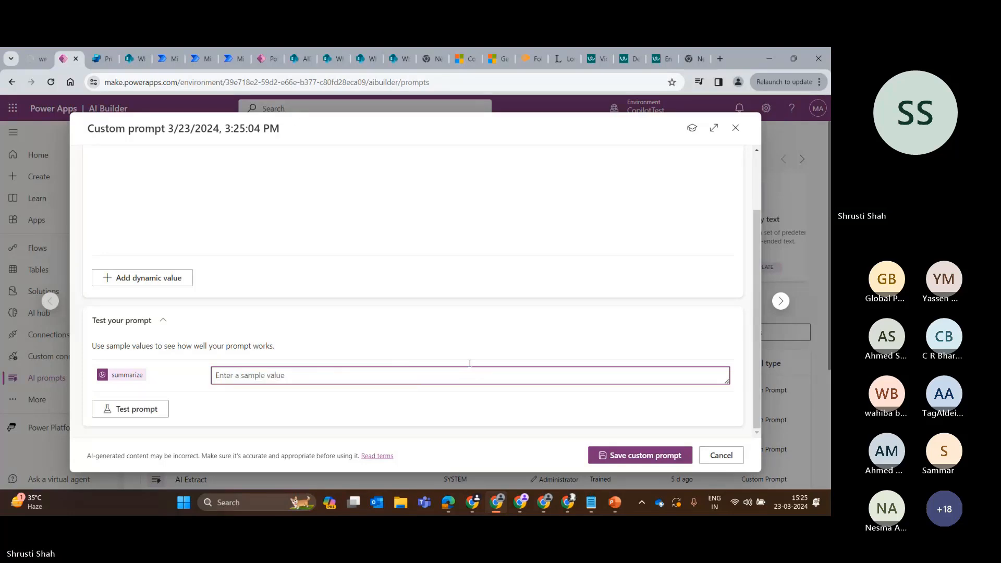
# Look past the Workable engineering job descriptions list and copy the selected text of the Design Engineer job description.
pyautogui.click(599, 57)
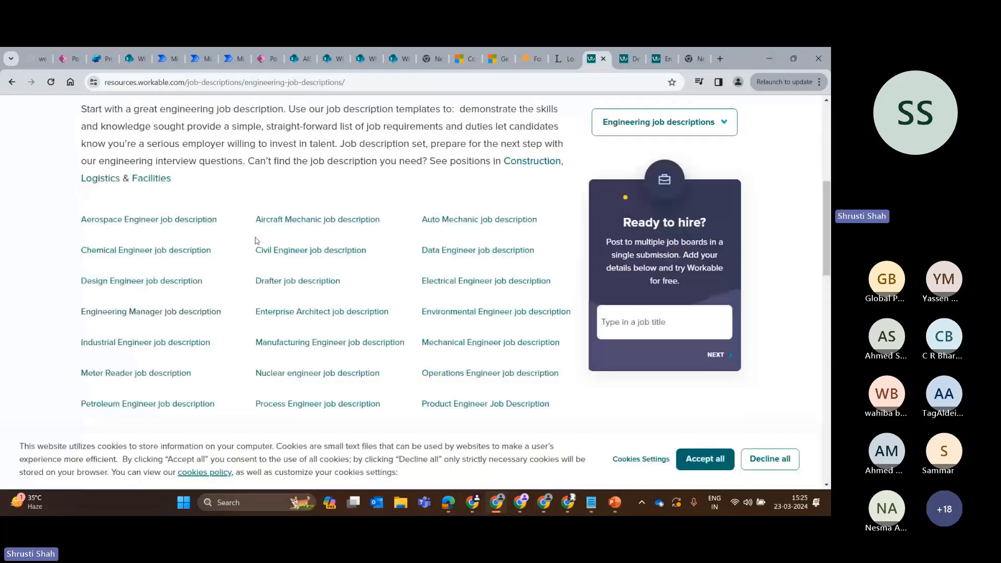
pyautogui.scroll(-5, 255, 240)
pyautogui.scroll(-6, 215, 290)
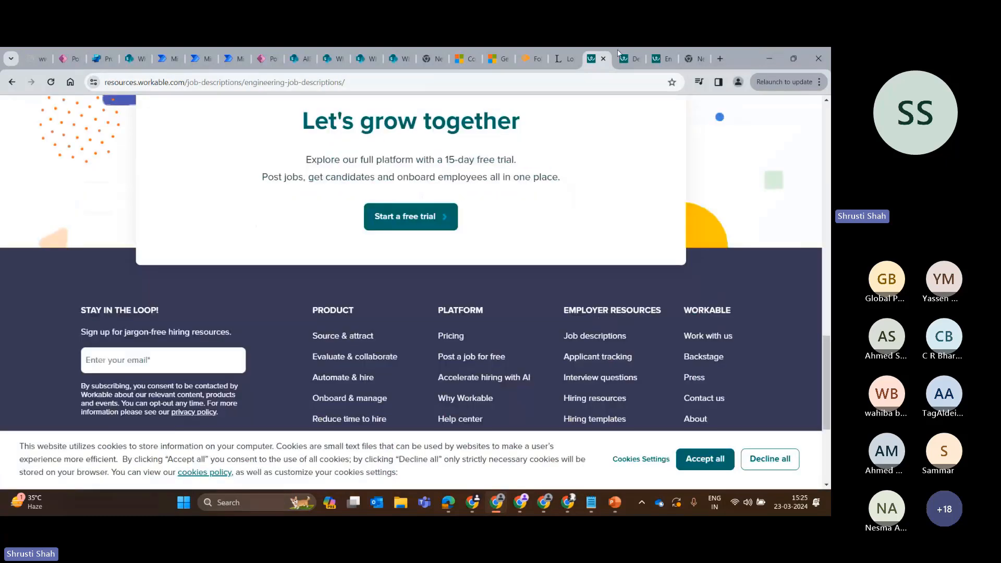
pyautogui.click(620, 55)
pyautogui.scroll(4, 267, 254)
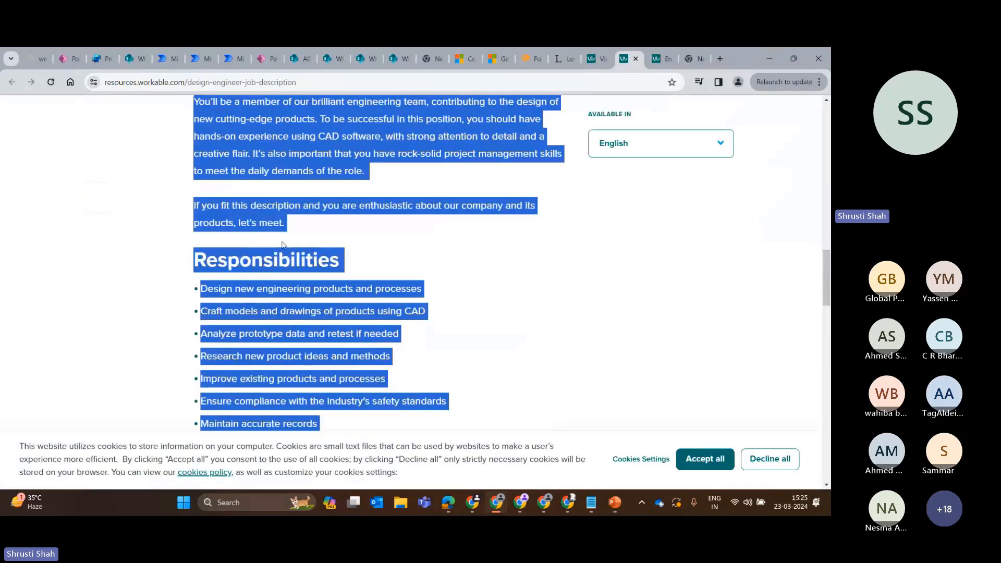
pyautogui.rightClick(278, 156)
pyautogui.click(289, 168)
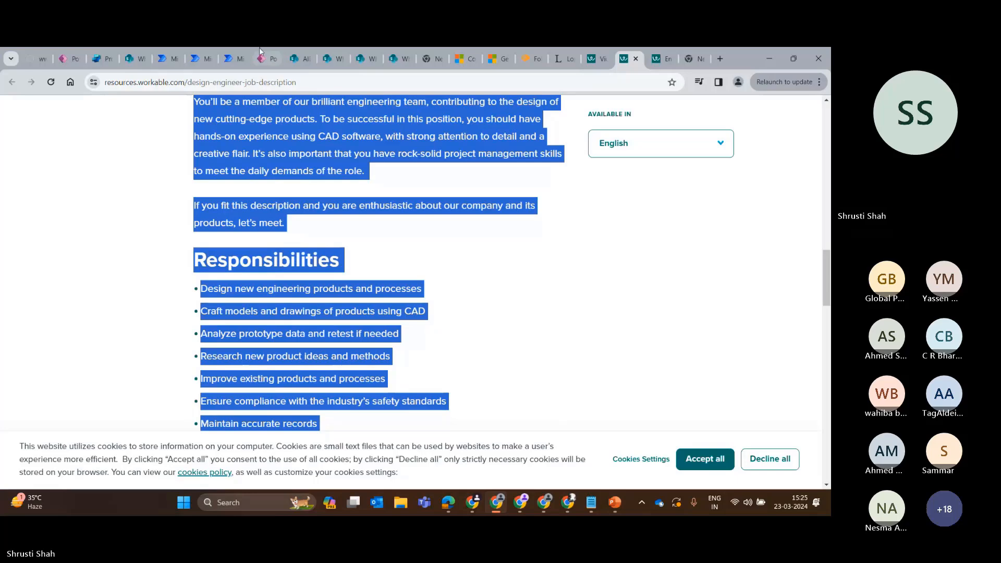
# Return to the custom prompt in Power Apps, paste the job description as the summarize sample value and test the prompt.
pyautogui.click(165, 59)
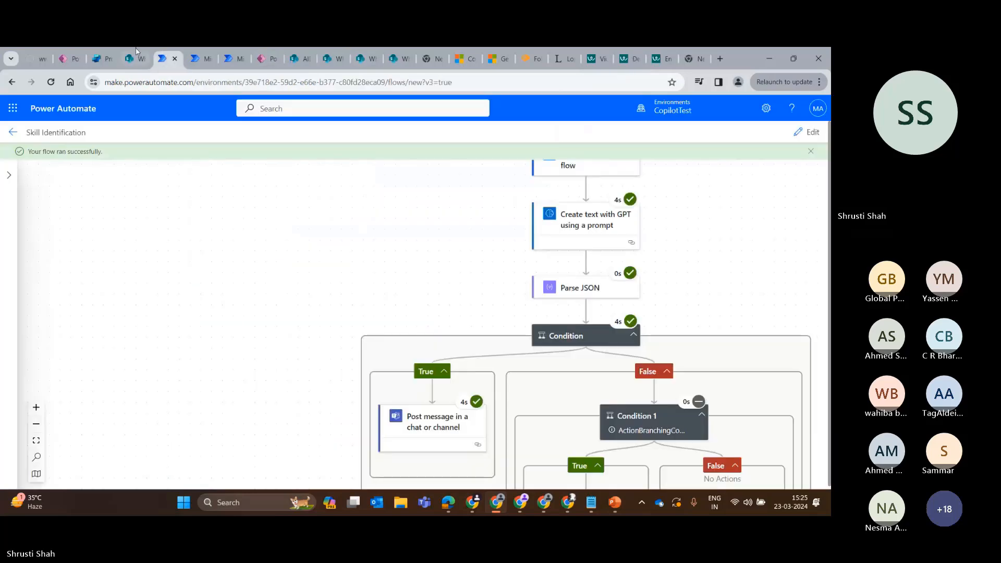
pyautogui.click(272, 52)
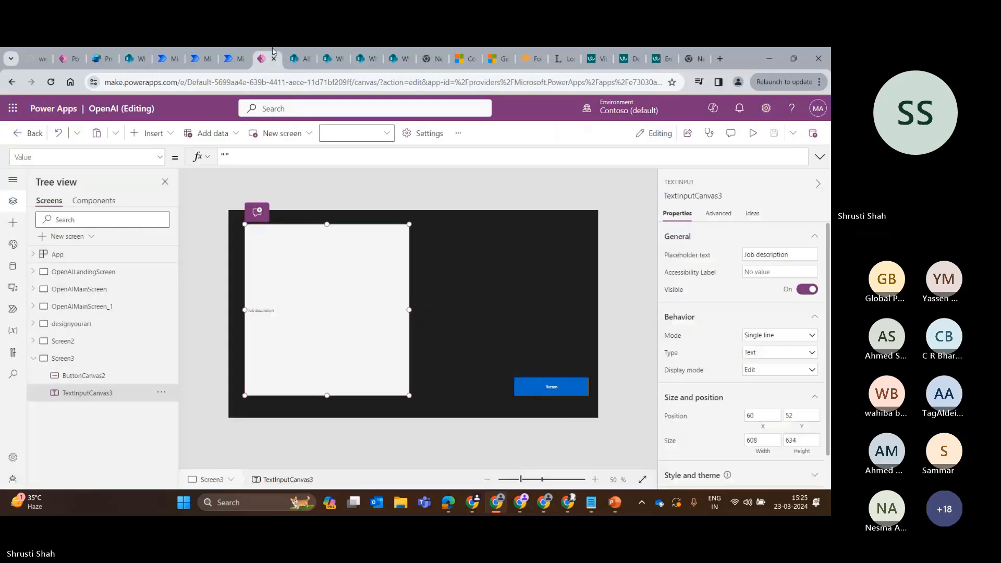
pyautogui.click(84, 53)
pyautogui.hotkey('ctrl', 'v')
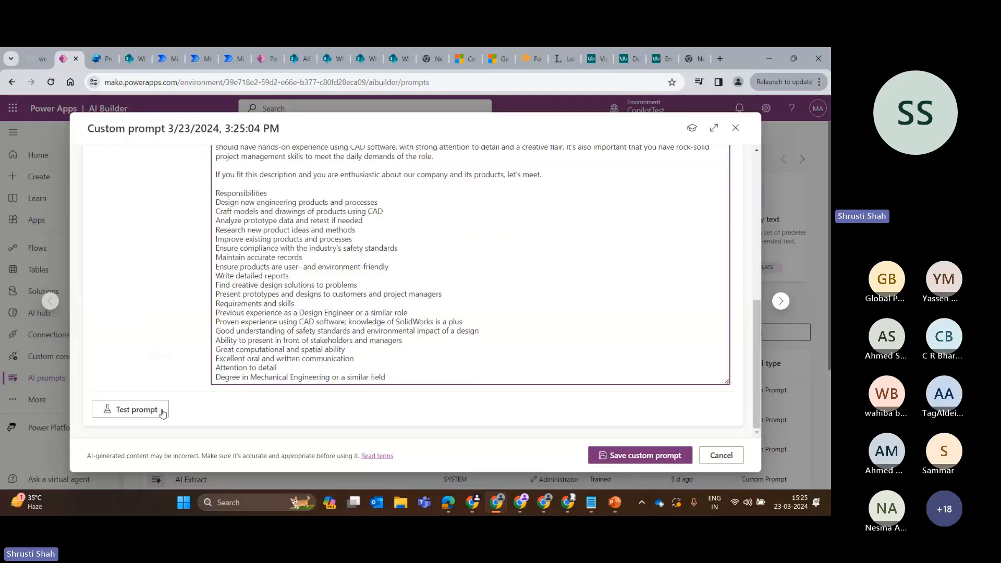
pyautogui.click(163, 412)
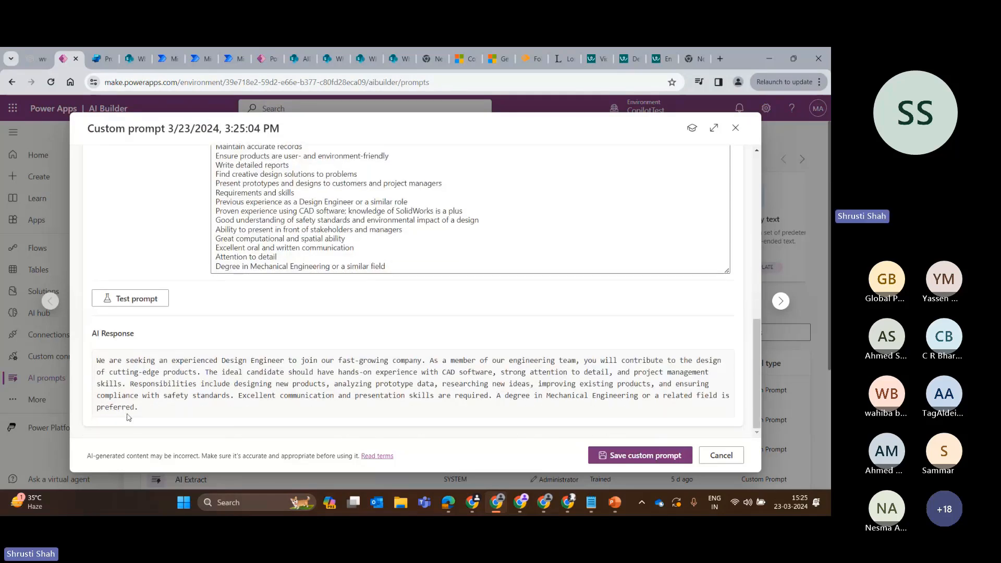
# Read the AI response and compare it with the job description given as the sample value.
pyautogui.moveTo(98, 358); pyautogui.dragTo(221, 384)
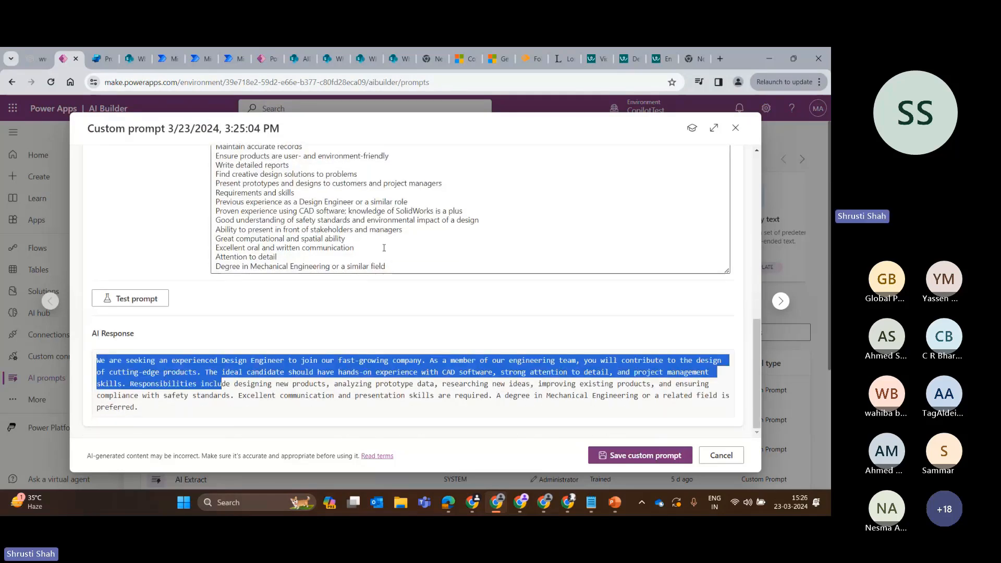
pyautogui.click(136, 384)
pyautogui.scroll(4, 137, 384)
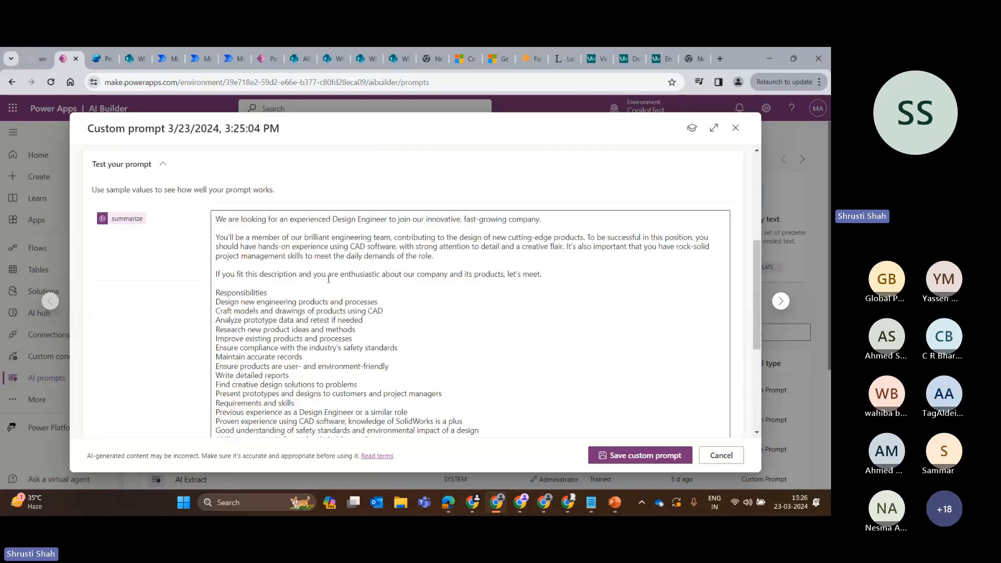
pyautogui.scroll(-4, 465, 310)
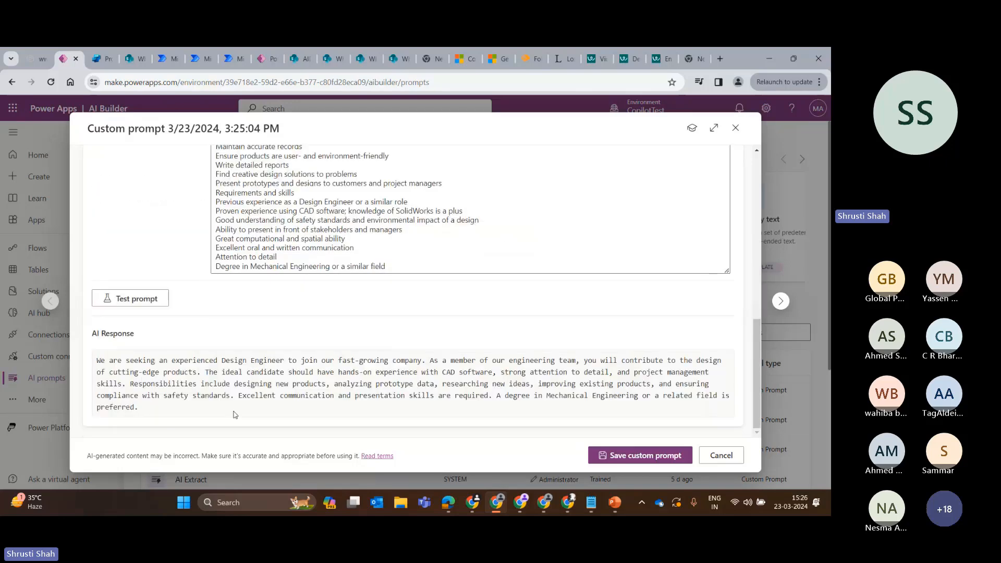
pyautogui.moveTo(152, 407); pyautogui.dragTo(105, 359)
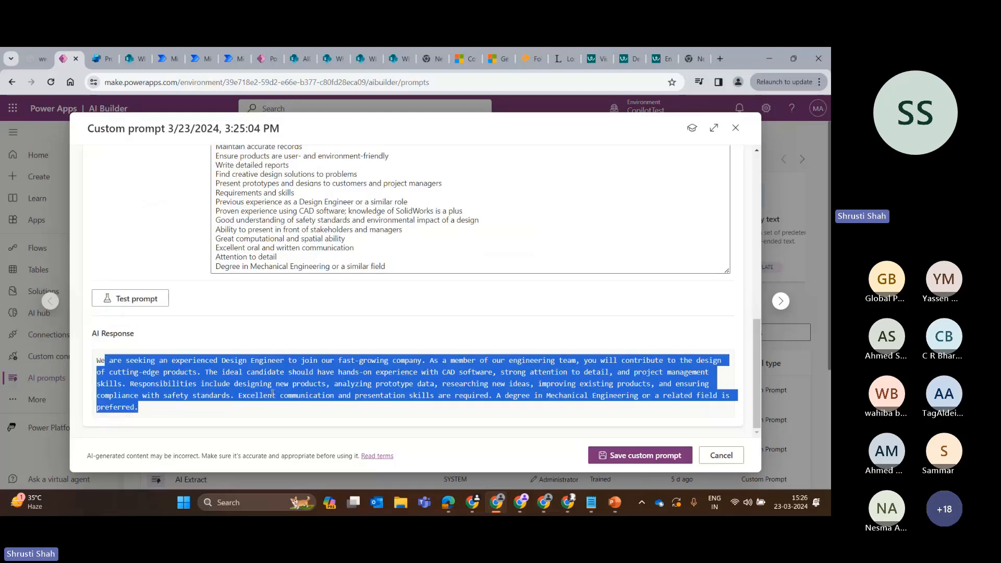
pyautogui.scroll(7, 342, 296)
pyautogui.scroll(-4, 333, 291)
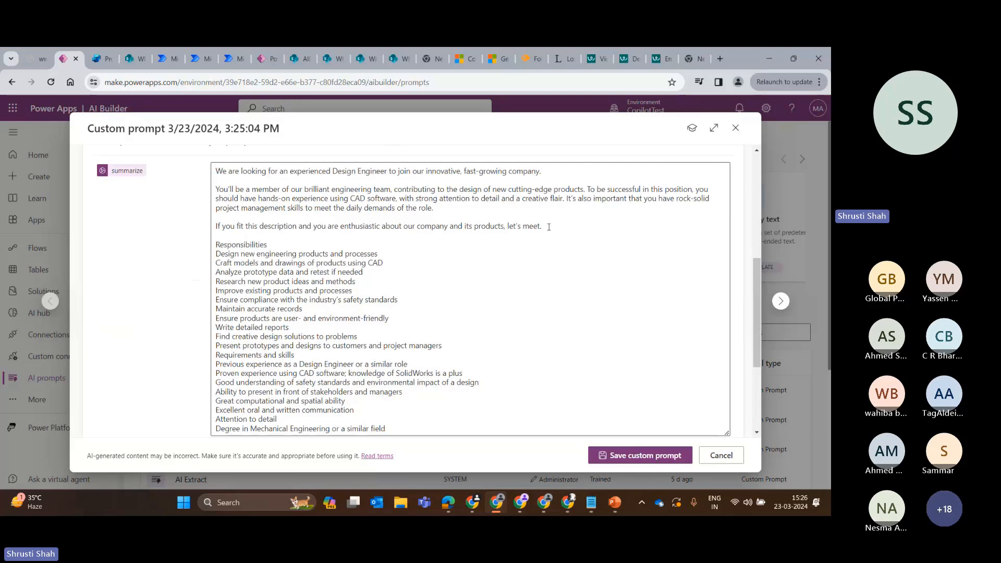
# Copy the introductory paragraphs above Responsibilities from the summarize sample value.
pyautogui.moveTo(549, 227); pyautogui.dragTo(207, 163)
pyautogui.hotkey('ctrl', 'c')
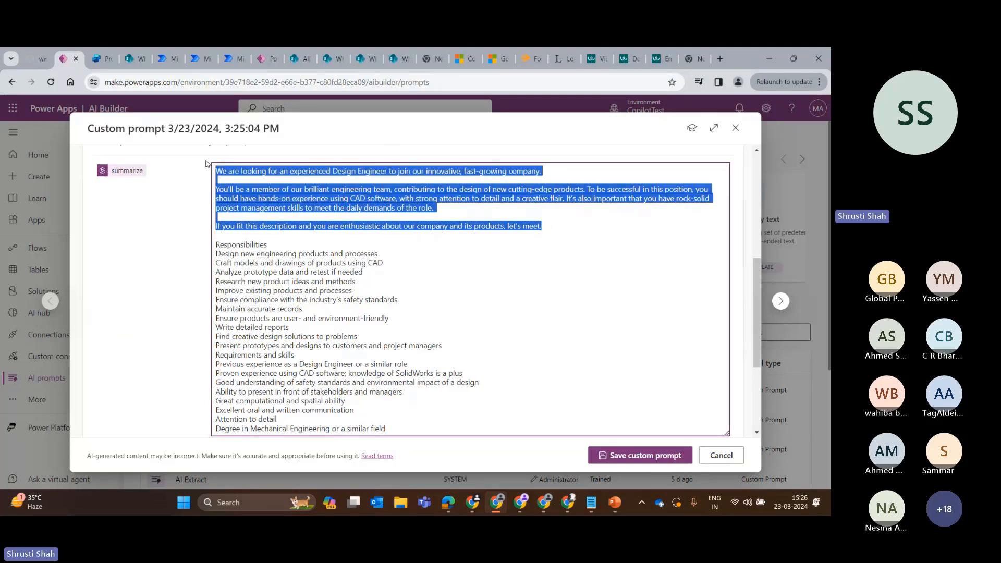
pyautogui.hotkey('ctrl', 'End')
pyautogui.hotkey('ctrl', 'v')
pyautogui.hotkey('ctrl', 'a')
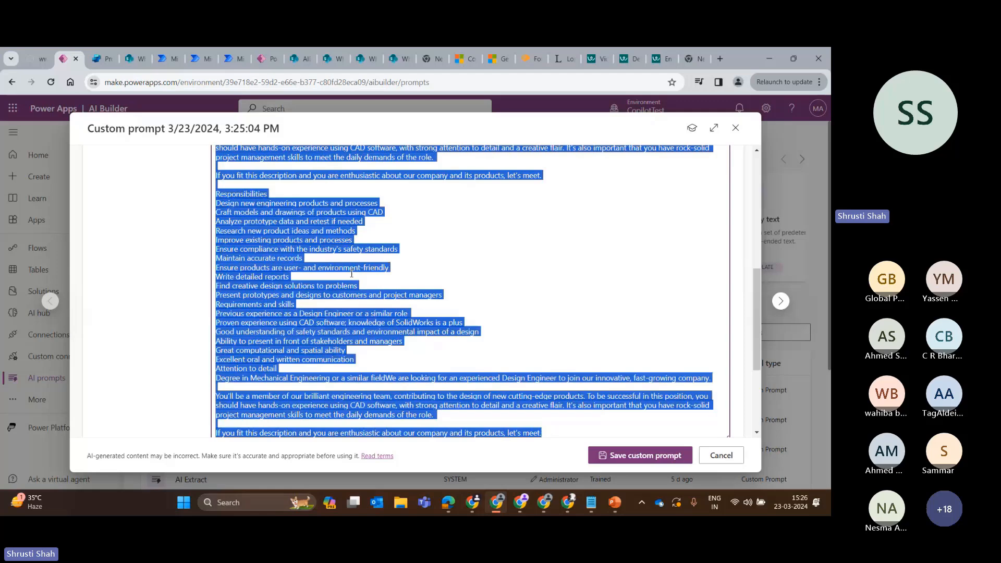
pyautogui.hotkey('ctrl', 'End')
pyautogui.hotkey('ctrl', 'v')
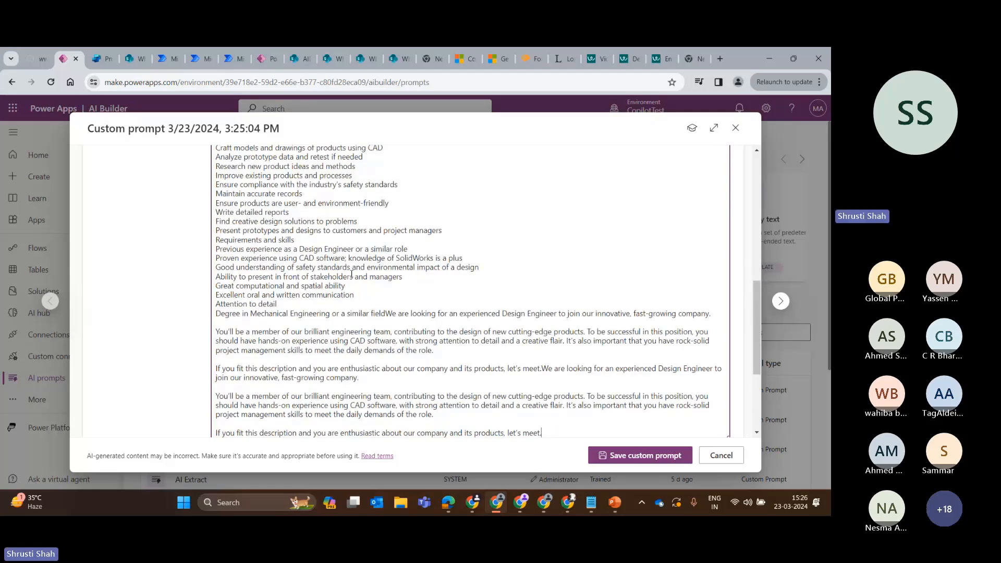
pyautogui.hotkey('ctrl', 'a')
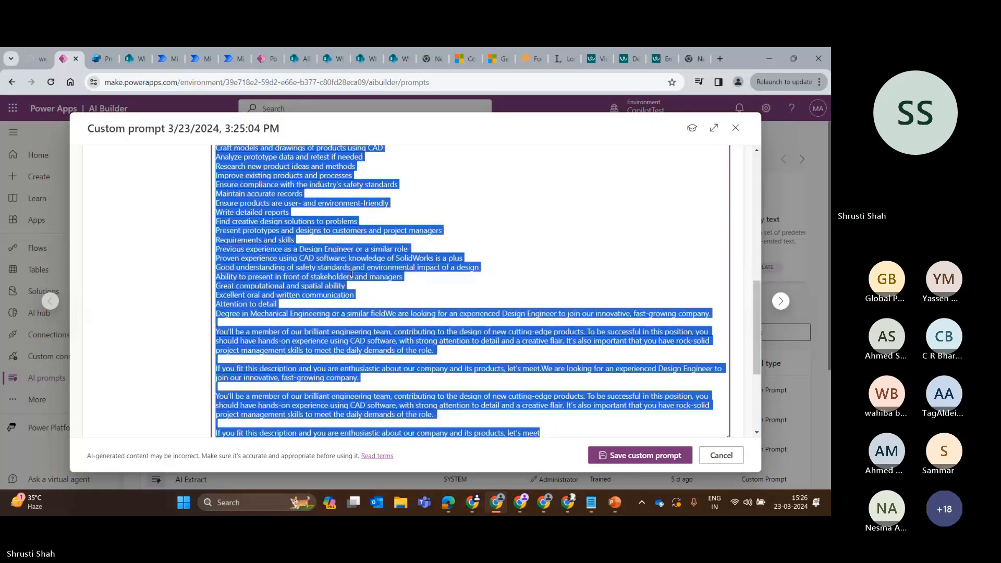
# Replace the entire summarize sample value with only the copied introductory paragraphs.
pyautogui.click(502, 126)
pyautogui.scroll(3, 341, 279)
pyautogui.click(340, 279)
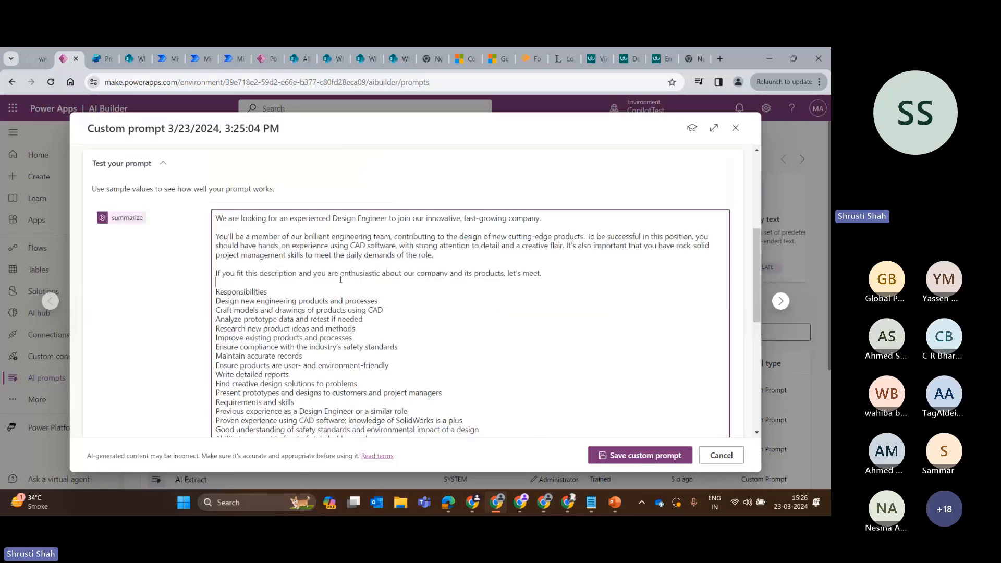
pyautogui.hotkey('ctrl', 'a')
pyautogui.press('Delete')
pyautogui.hotkey('ctrl', 'v')
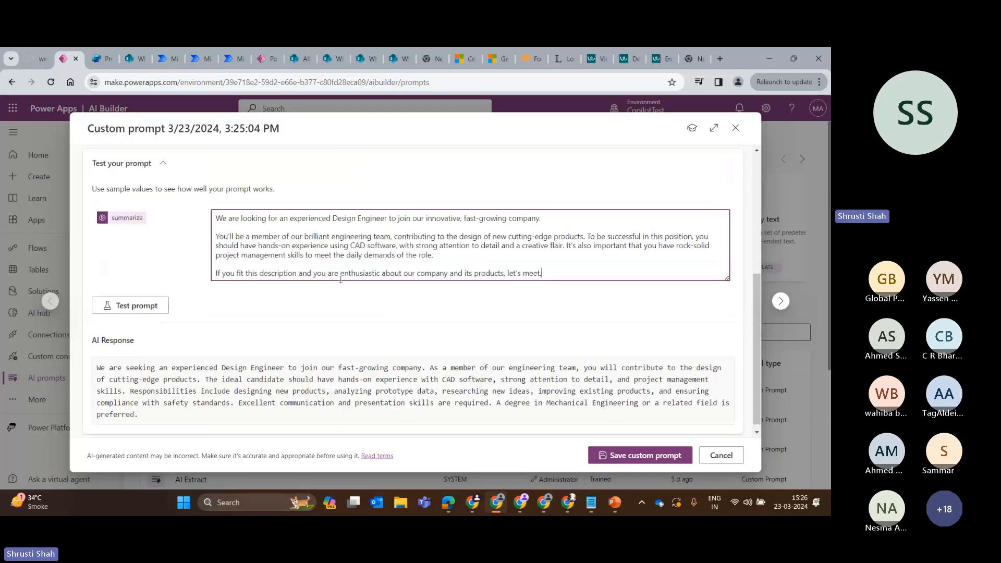
# Test the prompt, then reduce the summarize sample value to only the paragraph beginning "You'll be a member" and test it again.
pyautogui.click(164, 308)
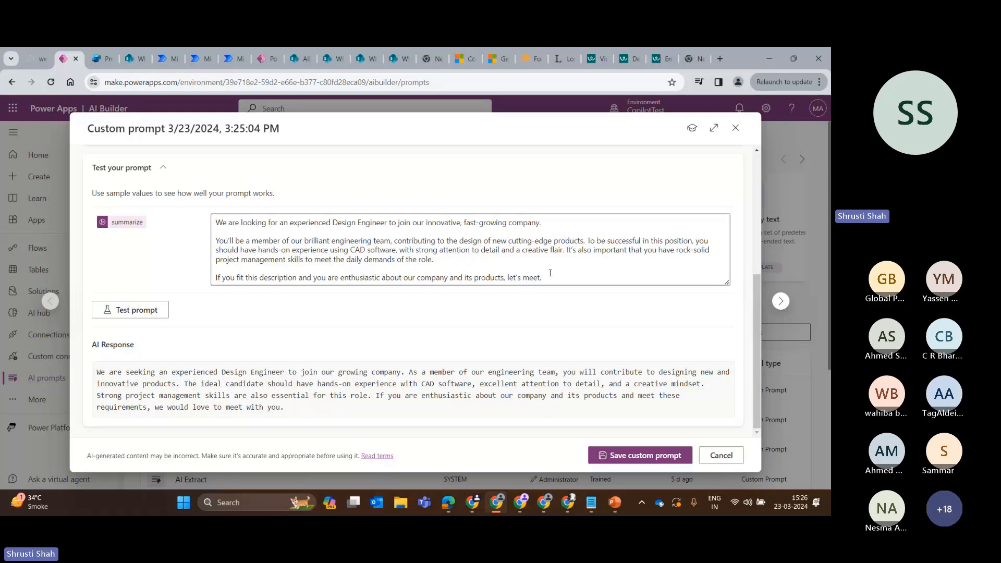
pyautogui.moveTo(550, 273); pyautogui.dragTo(139, 273)
pyautogui.press('BackSpace')
pyautogui.press('BackSpace')
pyautogui.press('BackSpace')
pyautogui.moveTo(545, 241); pyautogui.dragTo(204, 243)
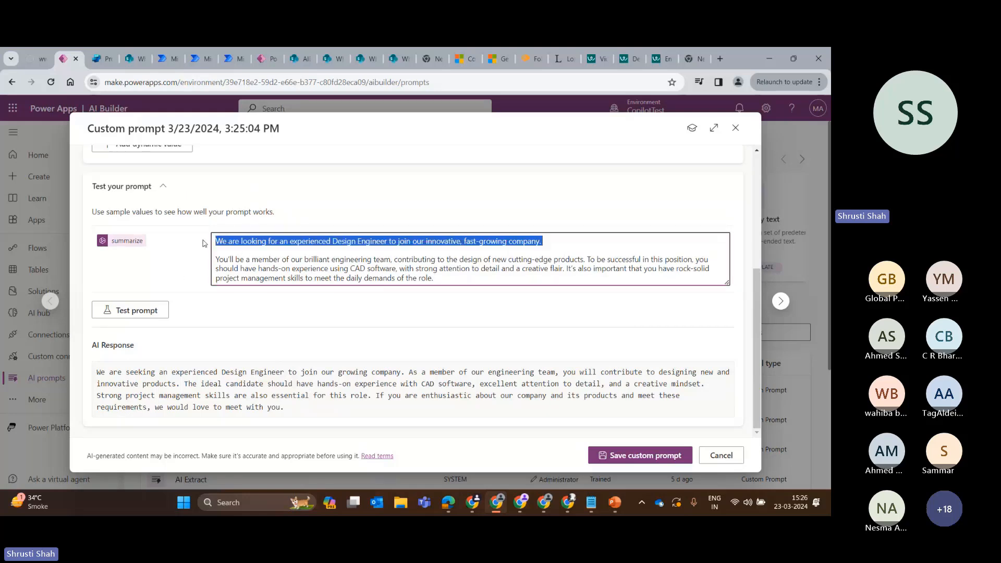
pyautogui.press('Delete')
pyautogui.press('Delete')
pyautogui.press('Delete')
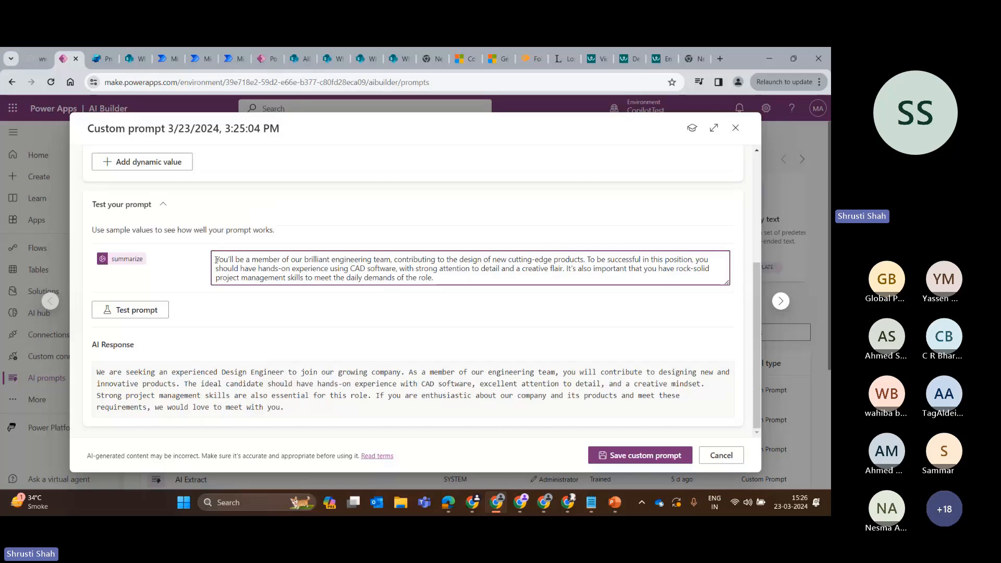
pyautogui.click(124, 310)
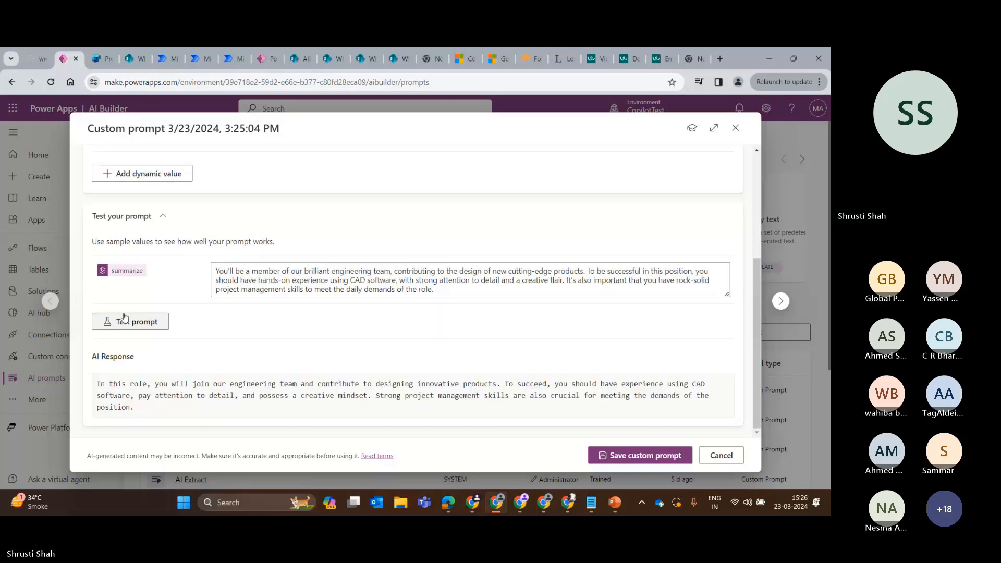
# Shorten the summarize sample value to "You'll be a member of our brilliant engineering team" and test the prompt.
pyautogui.moveTo(436, 290); pyautogui.dragTo(223, 264)
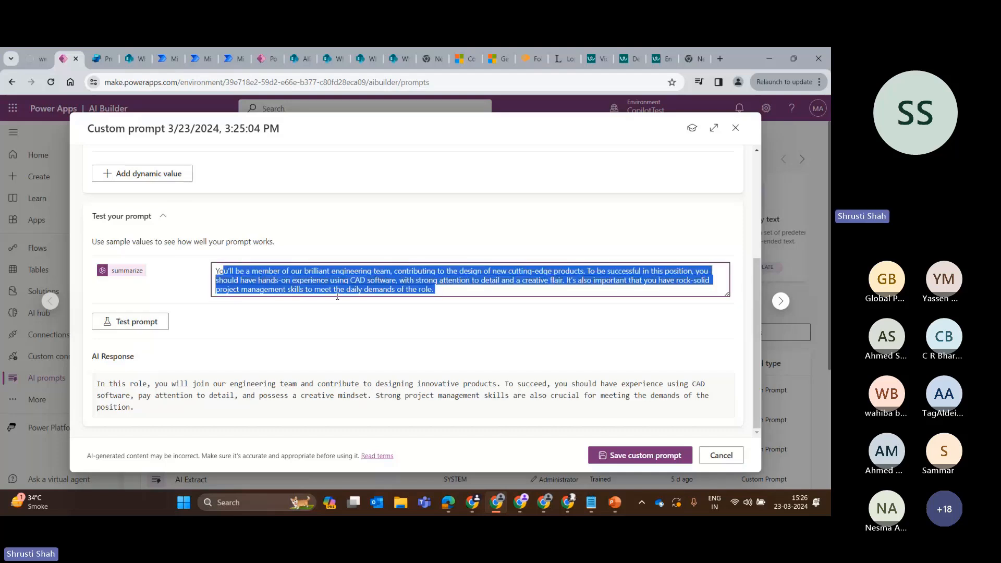
pyautogui.click(392, 275)
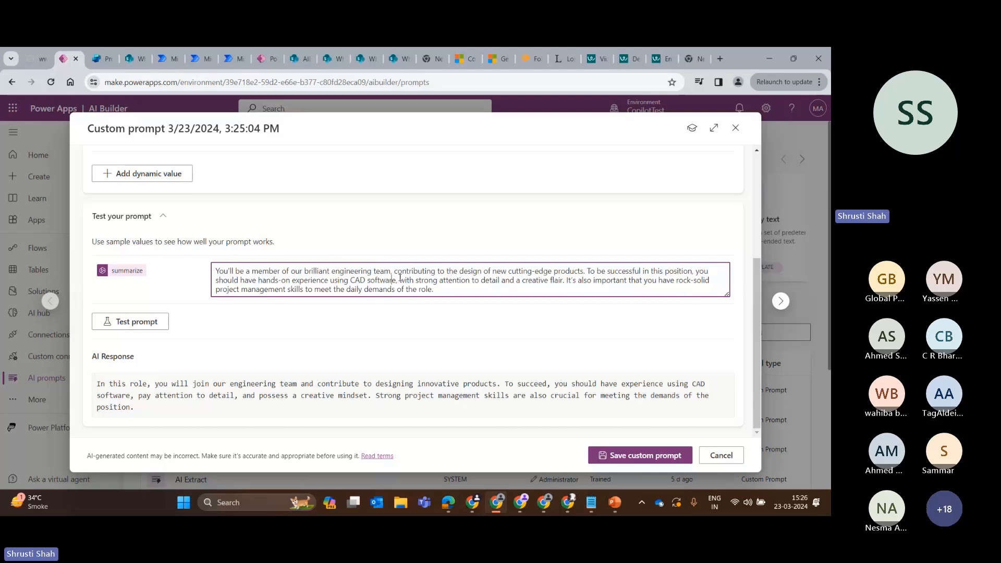
pyautogui.moveTo(391, 272); pyautogui.dragTo(468, 316)
pyautogui.press('BackSpace')
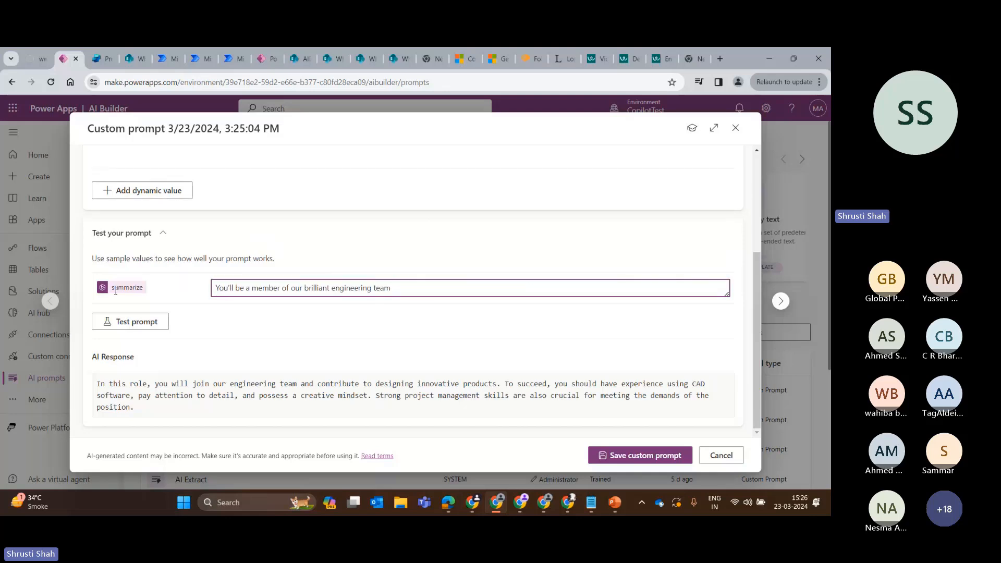
pyautogui.scroll(3, 396, 203)
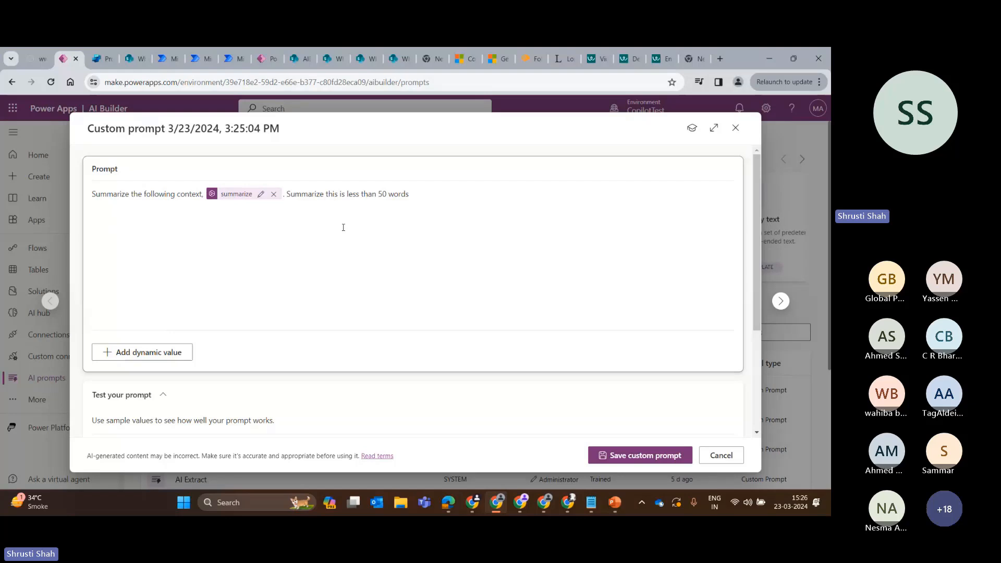
pyautogui.scroll(-3, 343, 228)
pyautogui.scroll(3, 378, 256)
pyautogui.scroll(-3, 382, 245)
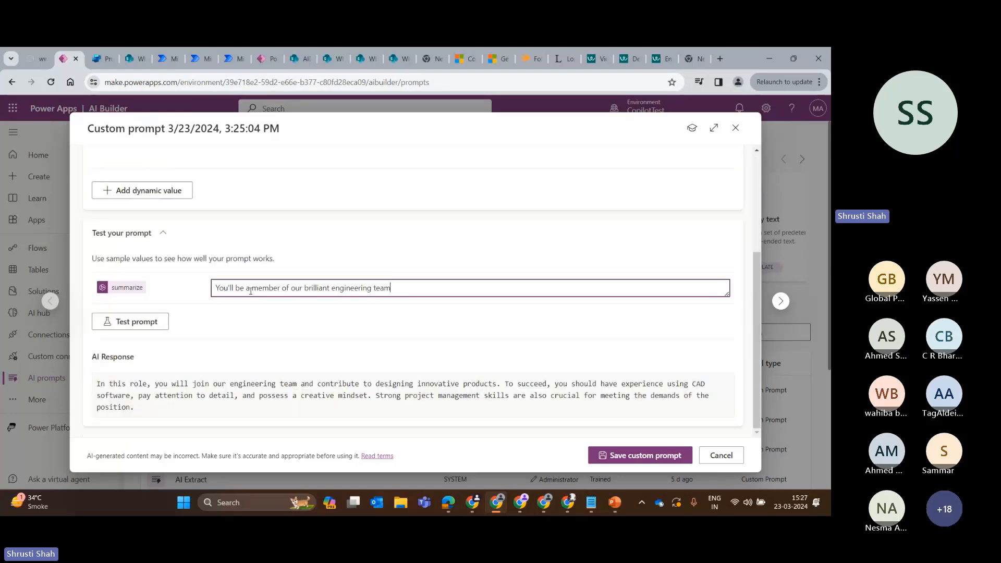
pyautogui.click(132, 323)
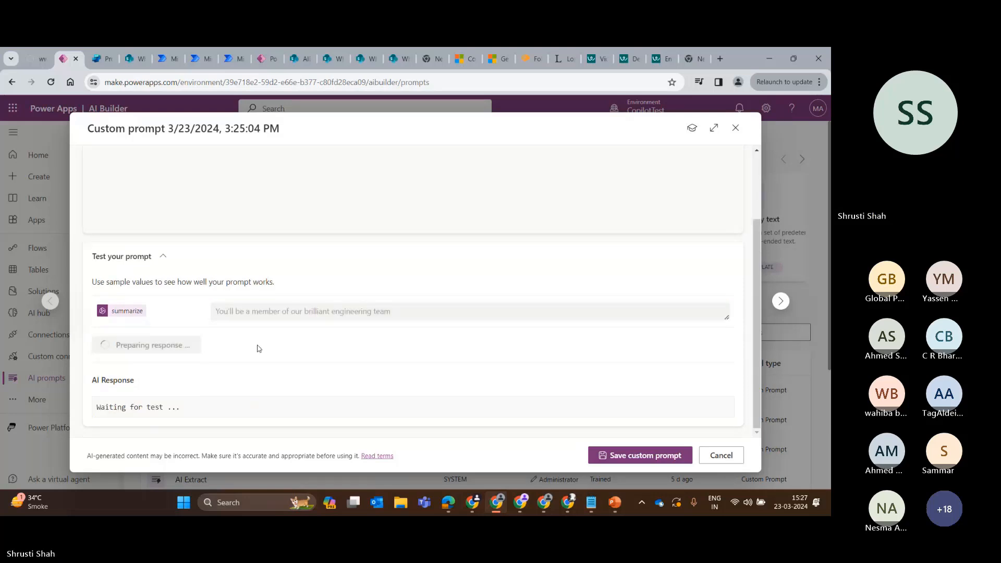
# Review the AI response to the short sample value against the prompt's 50-word summary instruction.
pyautogui.moveTo(331, 408); pyautogui.dragTo(234, 392)
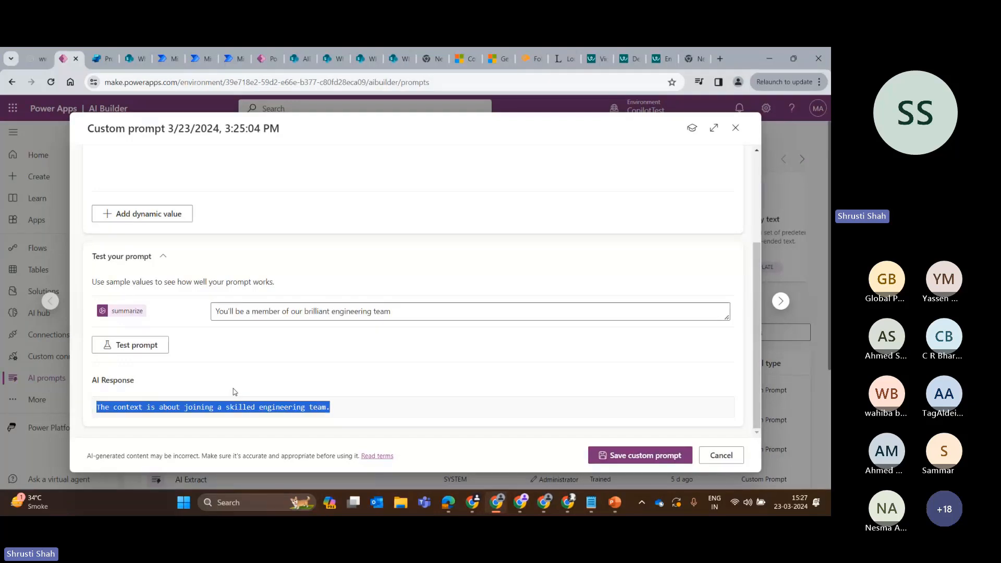
pyautogui.click(241, 369)
pyautogui.scroll(3, 325, 255)
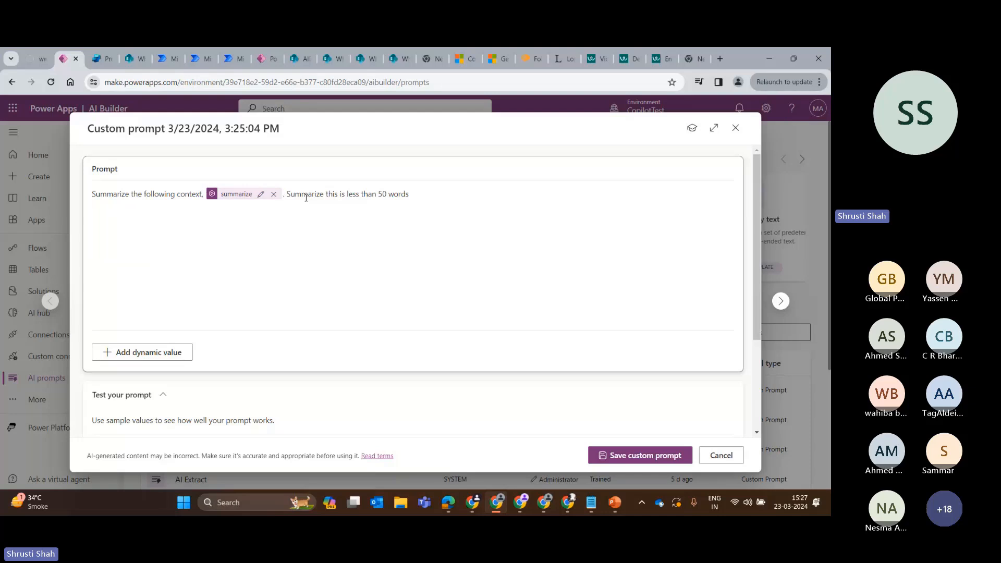
pyautogui.scroll(-3, 344, 372)
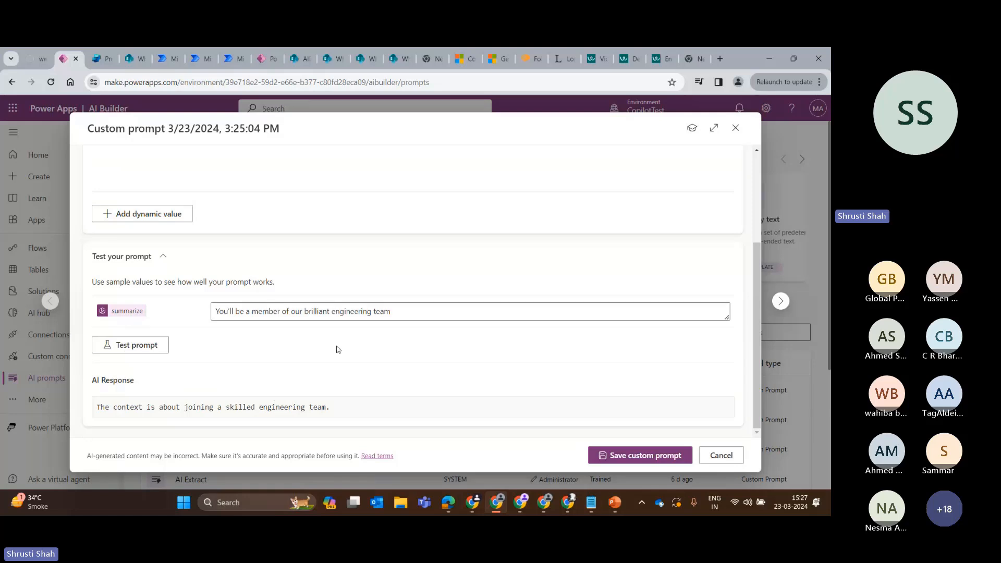
pyautogui.scroll(3, 362, 215)
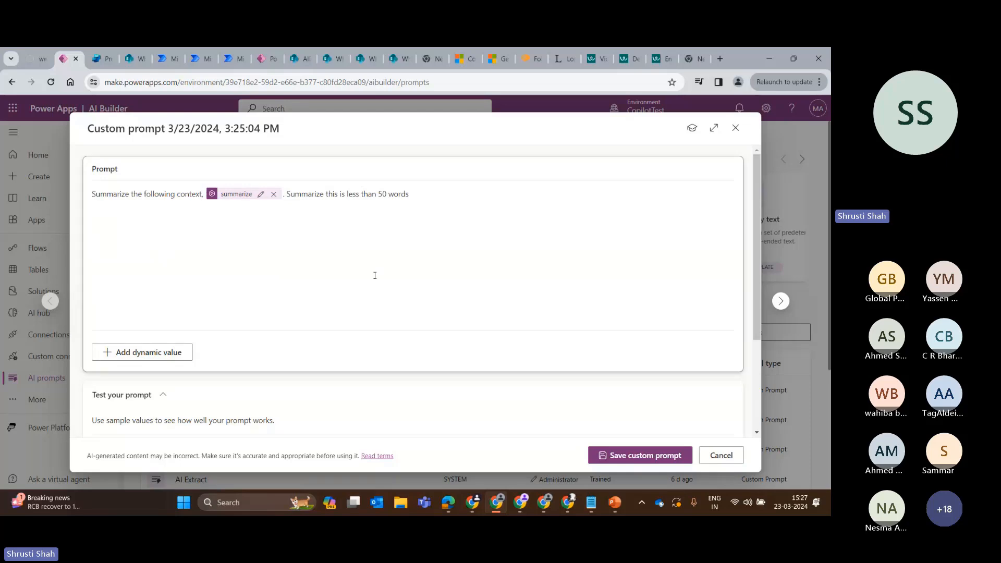
pyautogui.scroll(-3, 374, 275)
pyautogui.scroll(3, 480, 385)
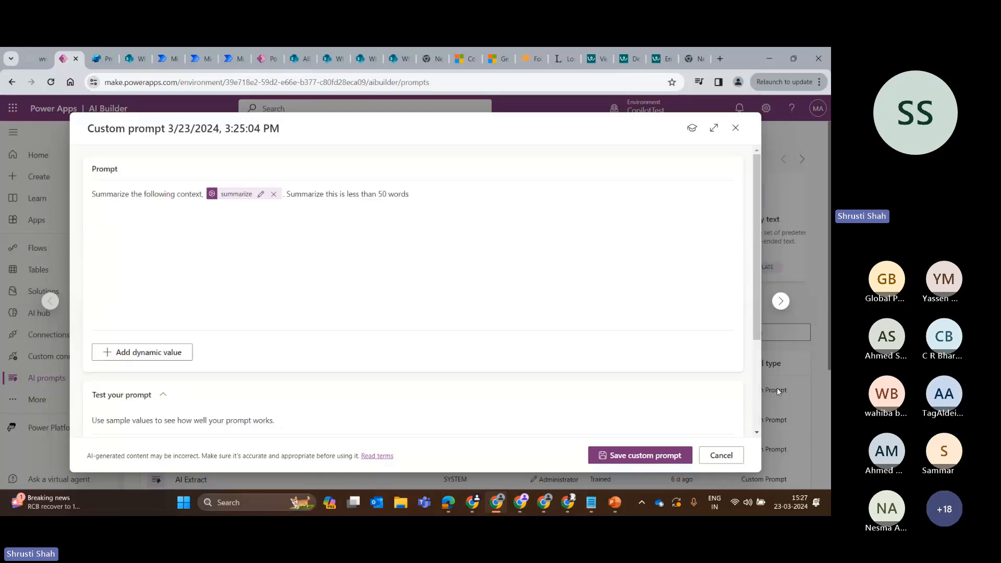
# Close the custom prompt without saving and open the Identify key skills prompt from the AI prompts list.
pyautogui.click(735, 128)
pyautogui.scroll(-3, 324, 386)
pyautogui.scroll(3, 365, 313)
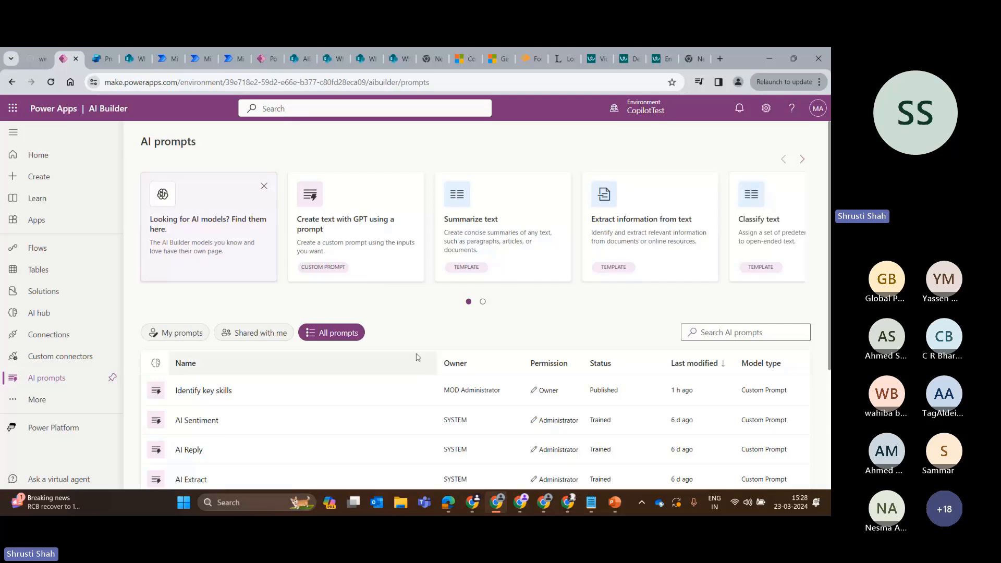
pyautogui.scroll(-2, 368, 363)
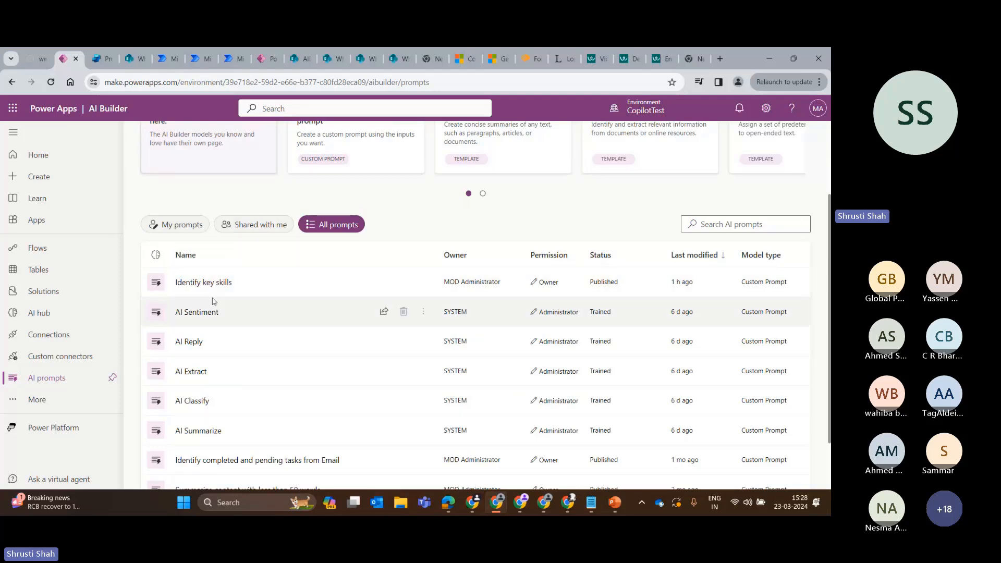
pyautogui.click(214, 282)
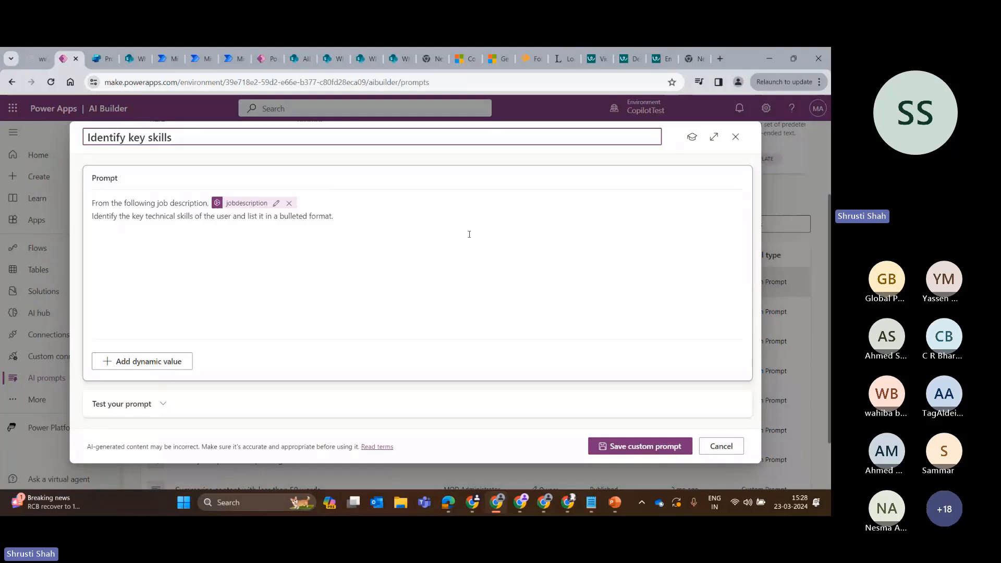
# Copy the full design engineer job description from the Workable page into the jobdescription sample value and test the prompt.
pyautogui.click(163, 403)
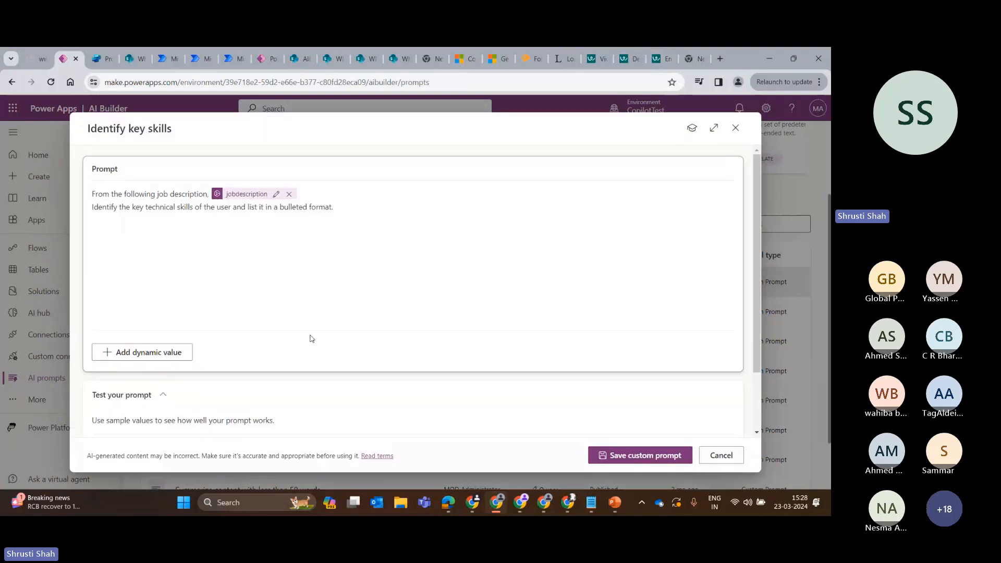
pyautogui.scroll(-2, 311, 339)
pyautogui.click(276, 375)
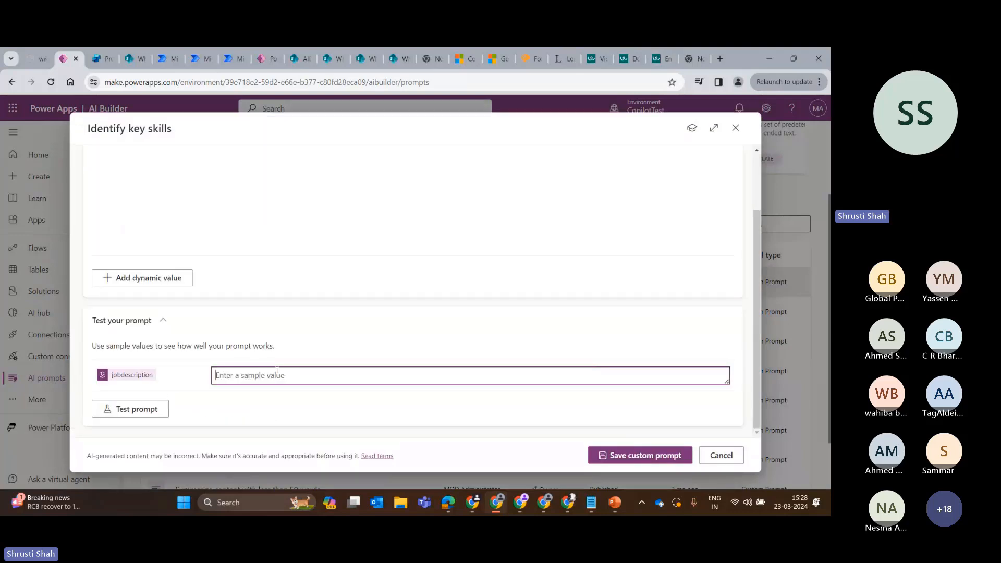
pyautogui.click(627, 51)
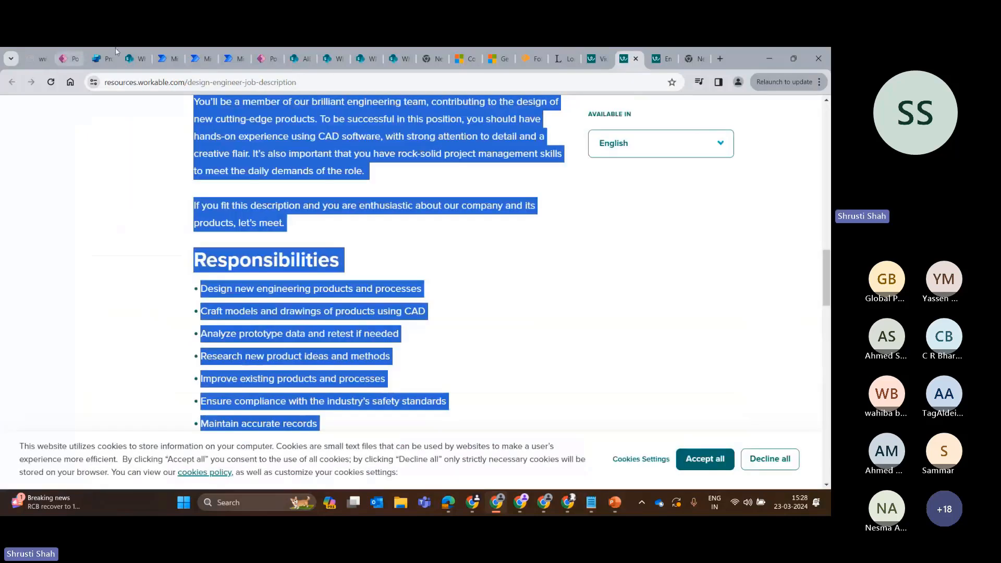
pyautogui.click(75, 53)
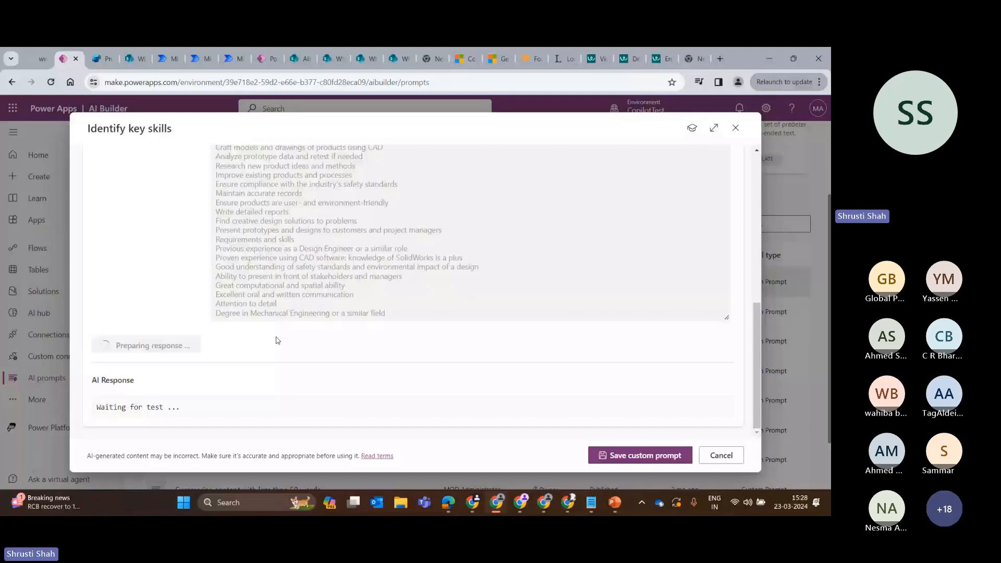
# Compare the bulleted technical skills in the AI response with the requirements in the jobdescription sample value.
pyautogui.scroll(-2, 232, 402)
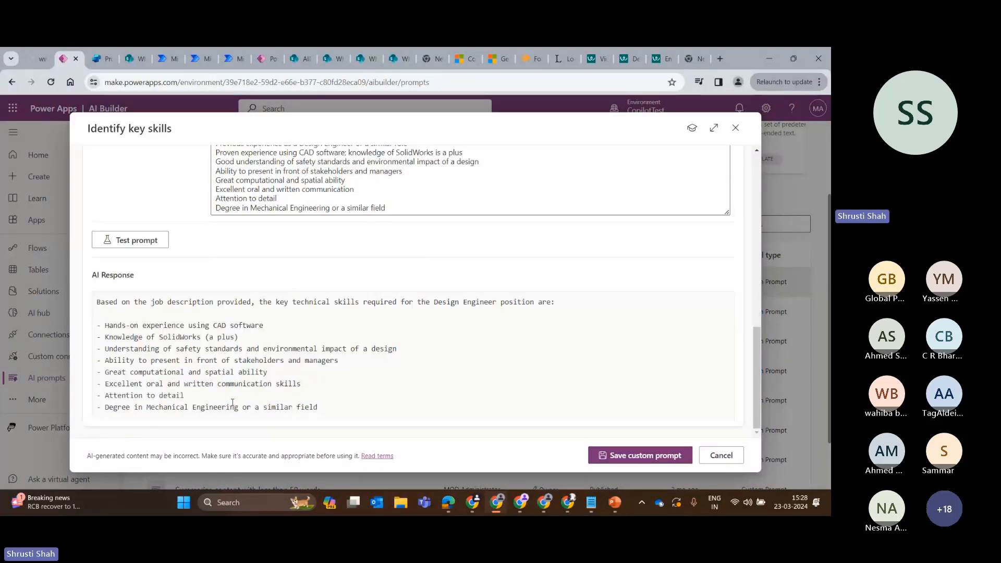
pyautogui.scroll(1, 367, 227)
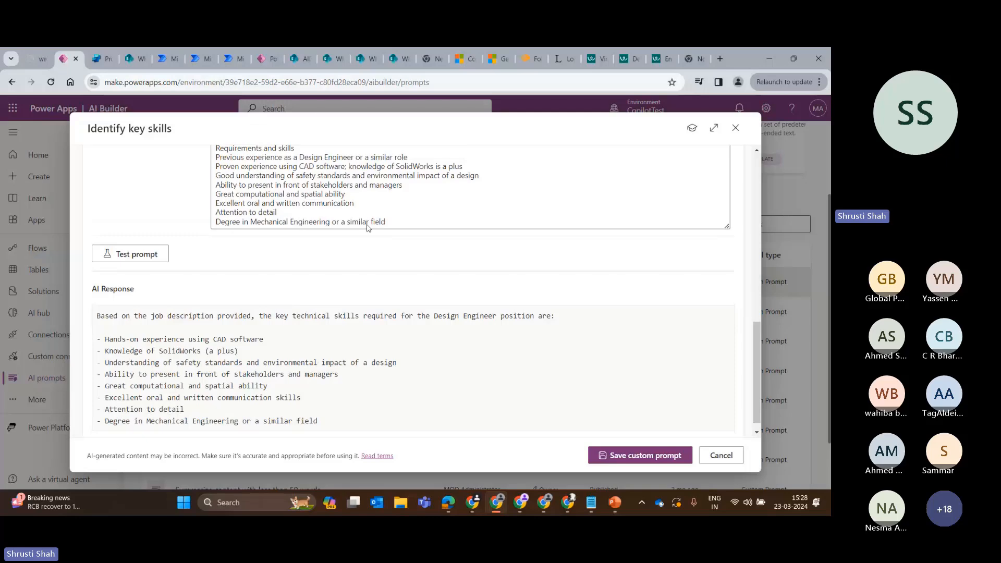
pyautogui.scroll(4, 367, 227)
pyautogui.scroll(-4, 314, 250)
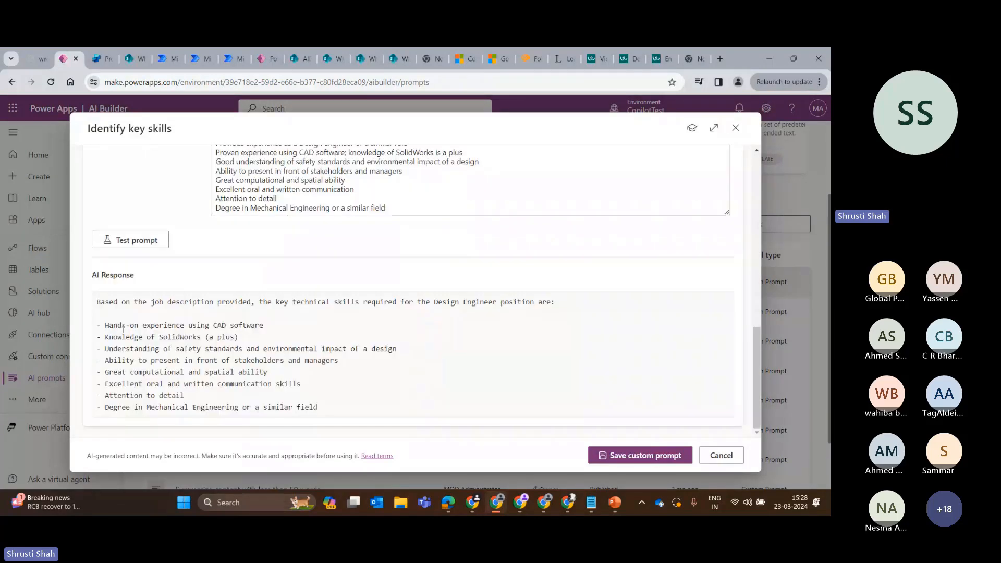
pyautogui.moveTo(105, 326); pyautogui.dragTo(326, 408)
pyautogui.scroll(1, 295, 373)
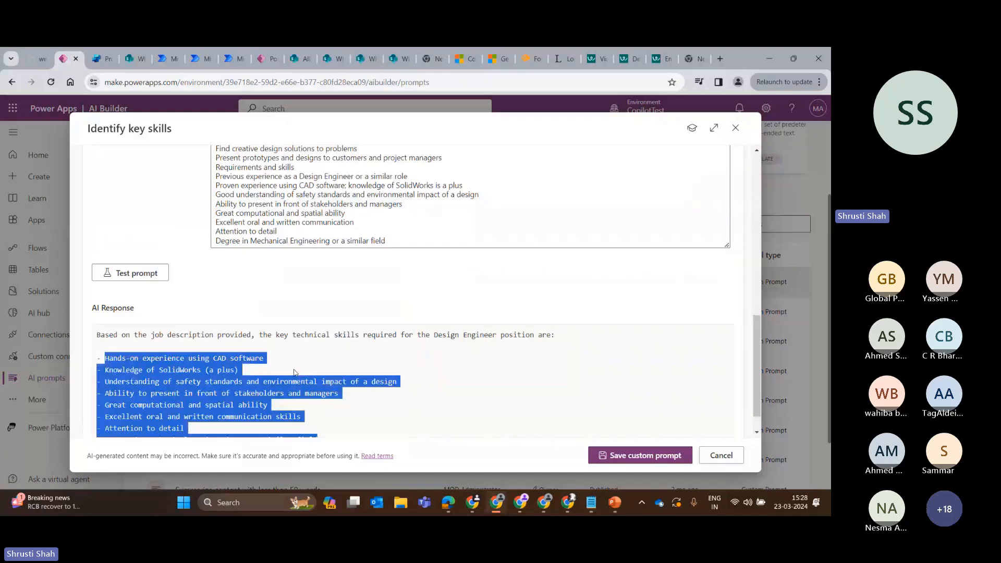
# Append an instruction to the Identify key skills prompt to generate the response in Json format, and test the prompt.
pyautogui.scroll(10, 313, 292)
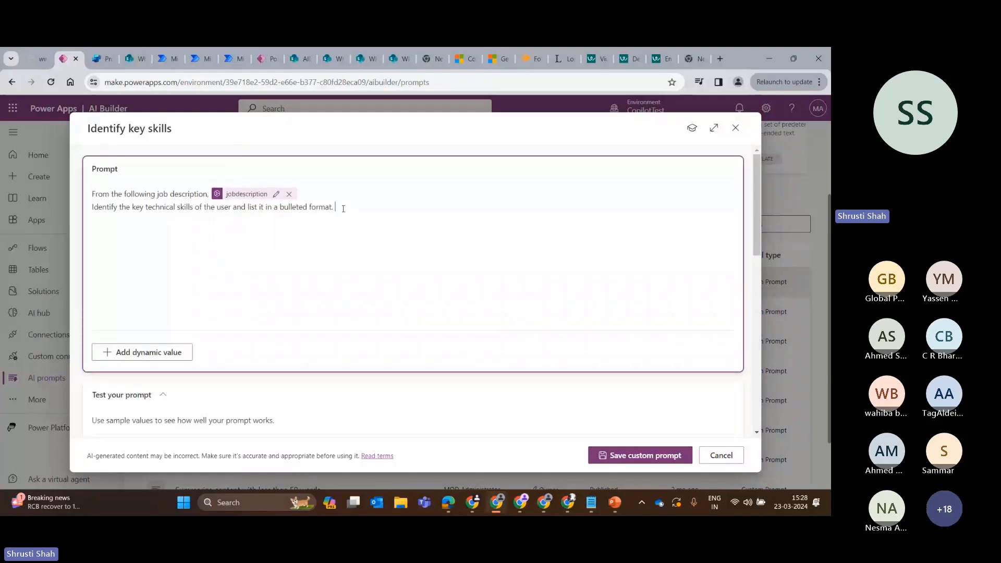
pyautogui.click(343, 207)
pyautogui.write('Generate the response in Json f')
pyautogui.scroll(-3, 343, 209)
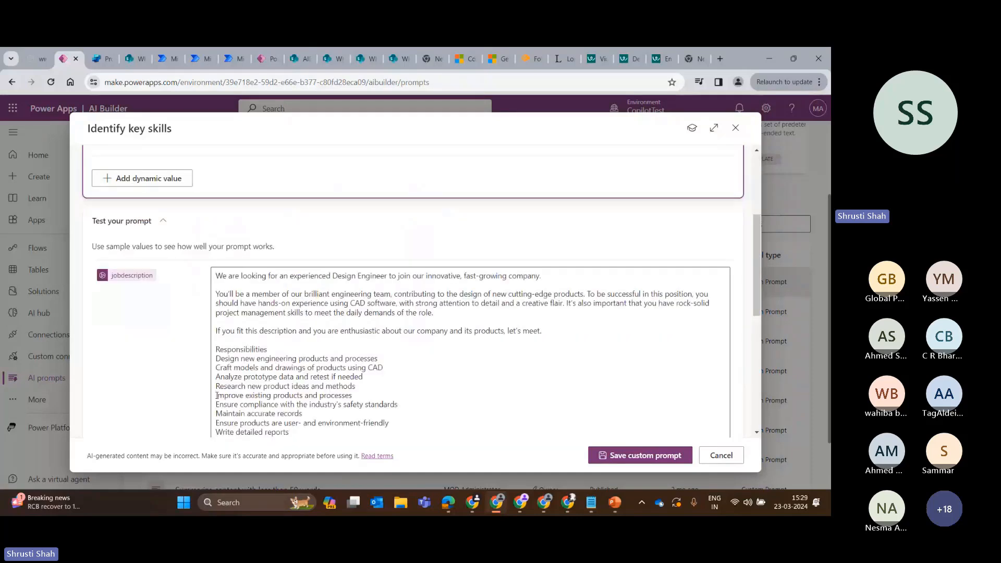
pyautogui.scroll(-4, 116, 399)
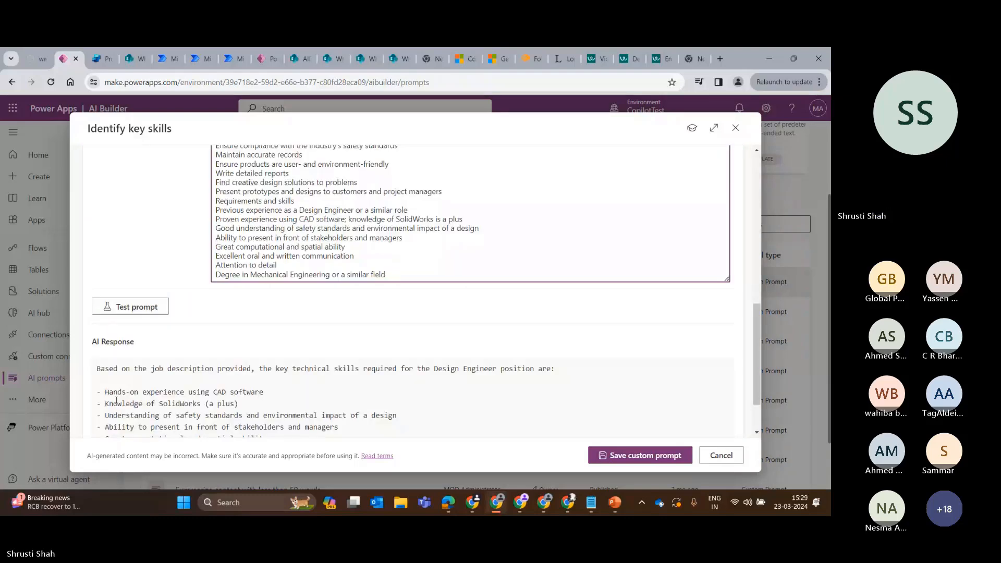
pyautogui.click(130, 306)
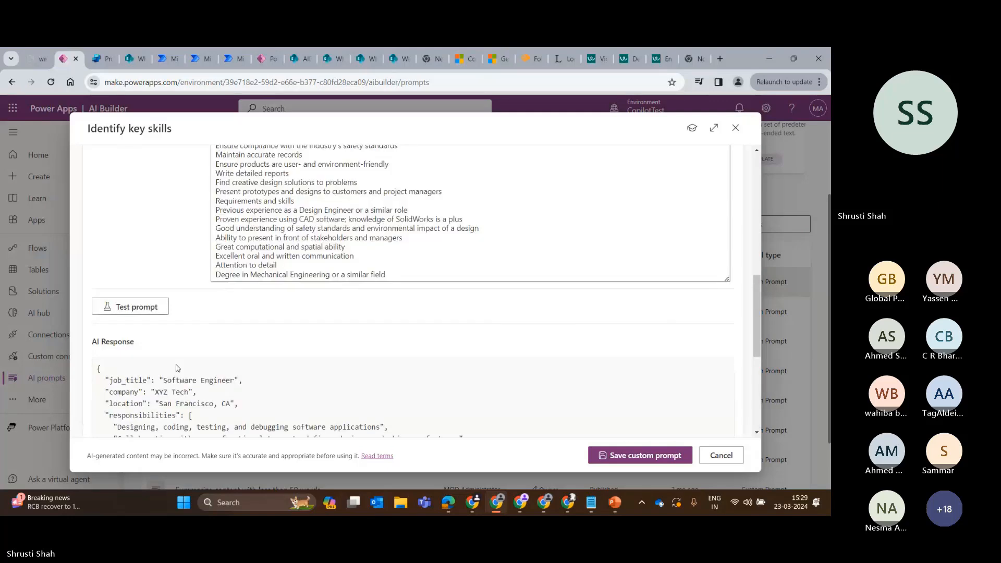
# Examine the JSON response's job title, company, location, responsibilities and requirements entries.
pyautogui.scroll(-4, 179, 369)
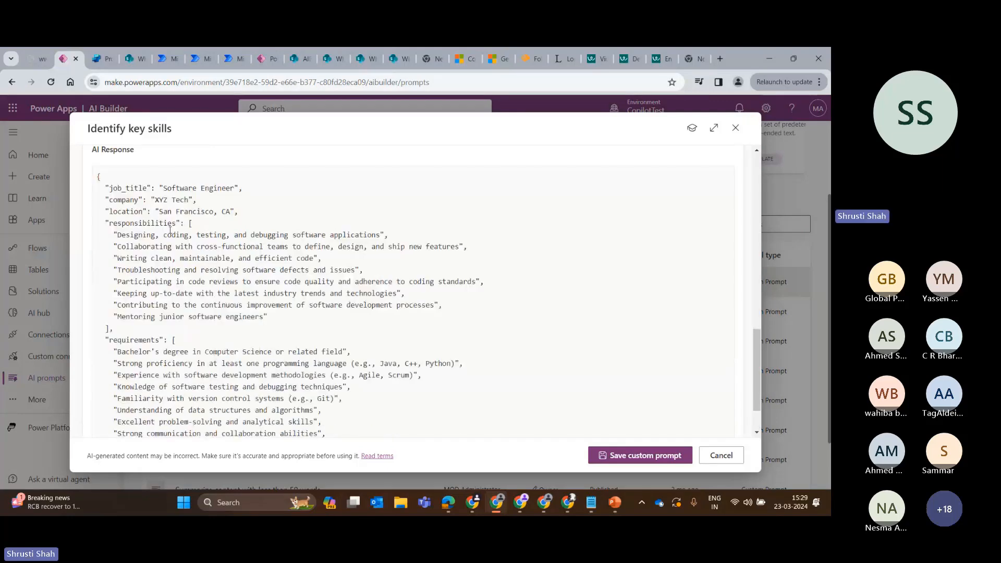
pyautogui.scroll(1, 170, 230)
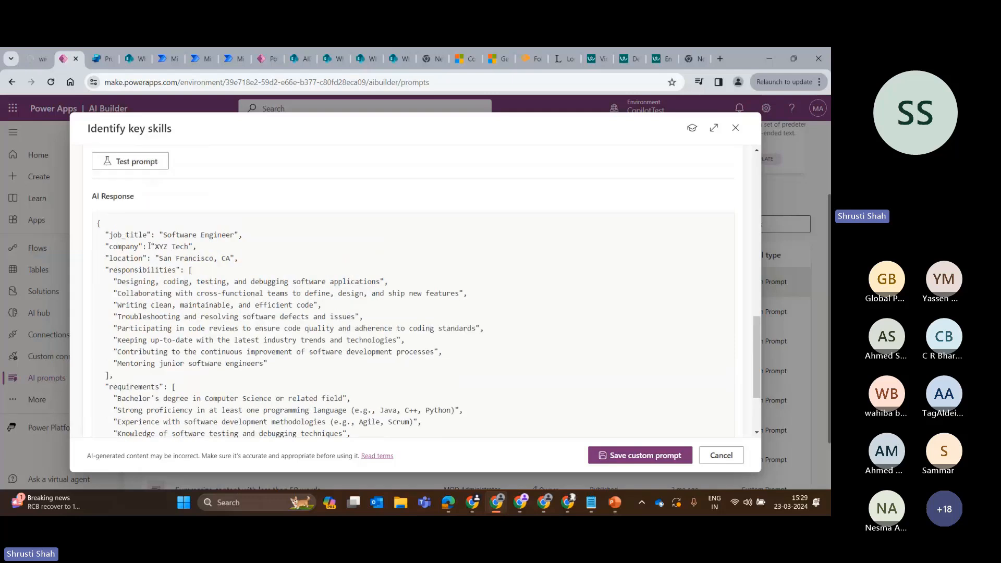
pyautogui.moveTo(98, 235); pyautogui.dragTo(163, 271)
pyautogui.click(112, 282)
pyautogui.moveTo(97, 270); pyautogui.dragTo(111, 376)
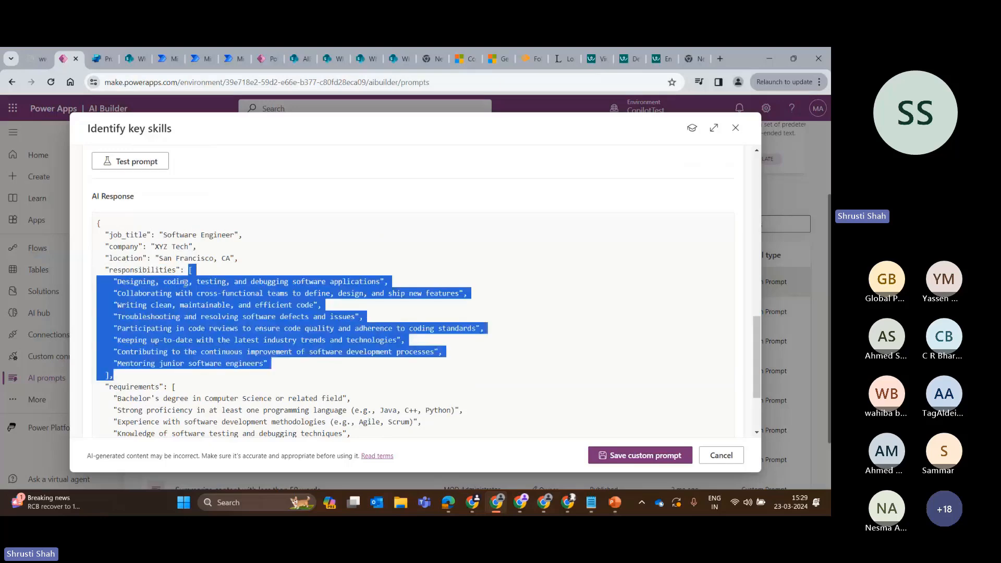
pyautogui.scroll(-2, 185, 282)
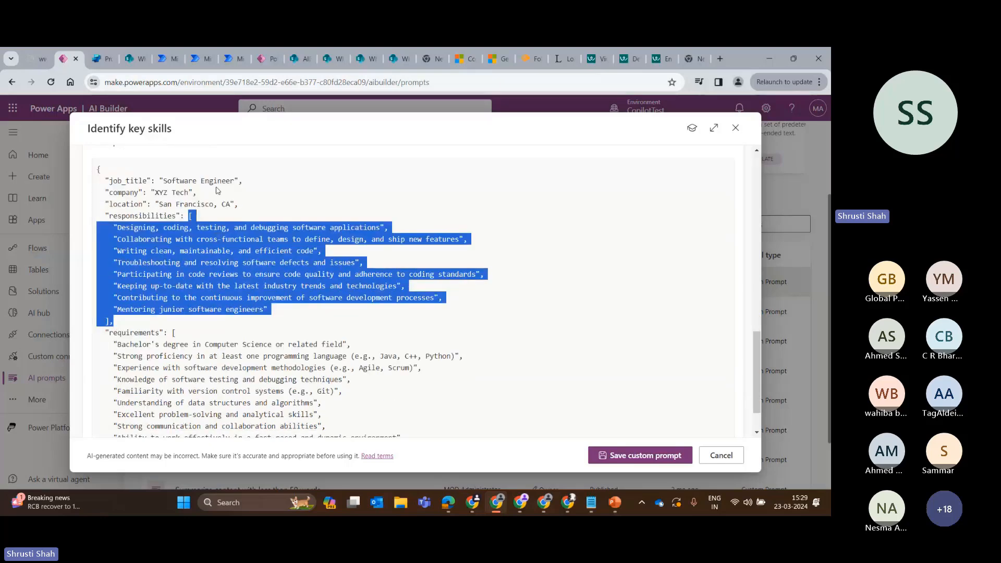
pyautogui.scroll(-2, 218, 190)
pyautogui.doubleClick(134, 279)
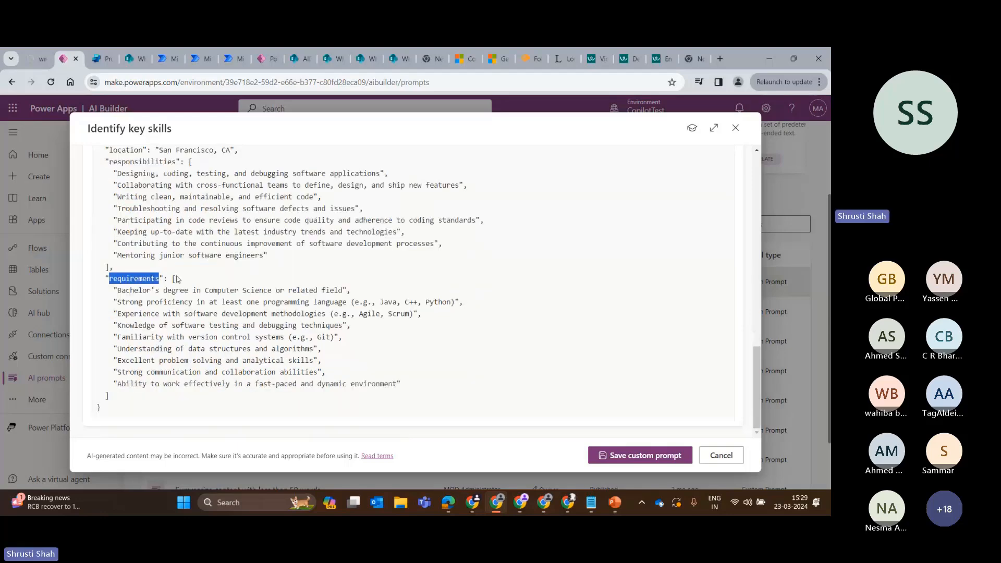
# Compare the requirements list in the JSON response with the prompt instructions and the jobdescription sample value.
pyautogui.moveTo(175, 279); pyautogui.dragTo(129, 394)
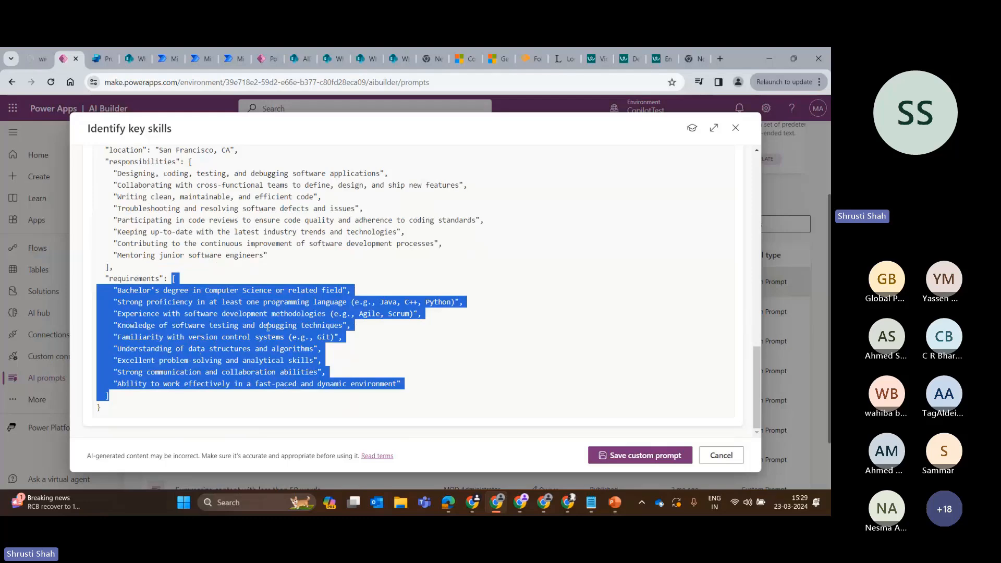
pyautogui.scroll(3, 263, 323)
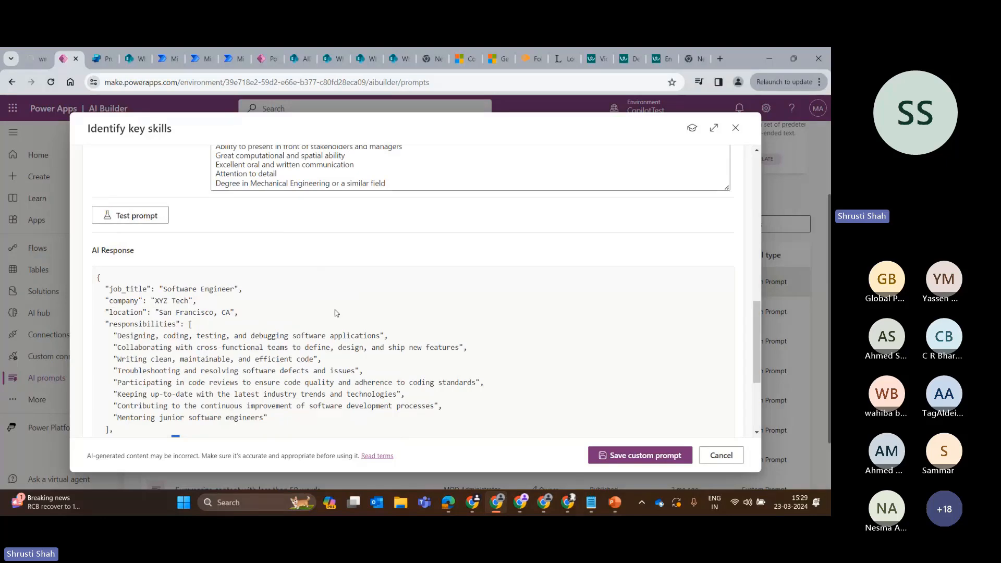
pyautogui.scroll(4, 337, 313)
pyautogui.scroll(-1, 325, 282)
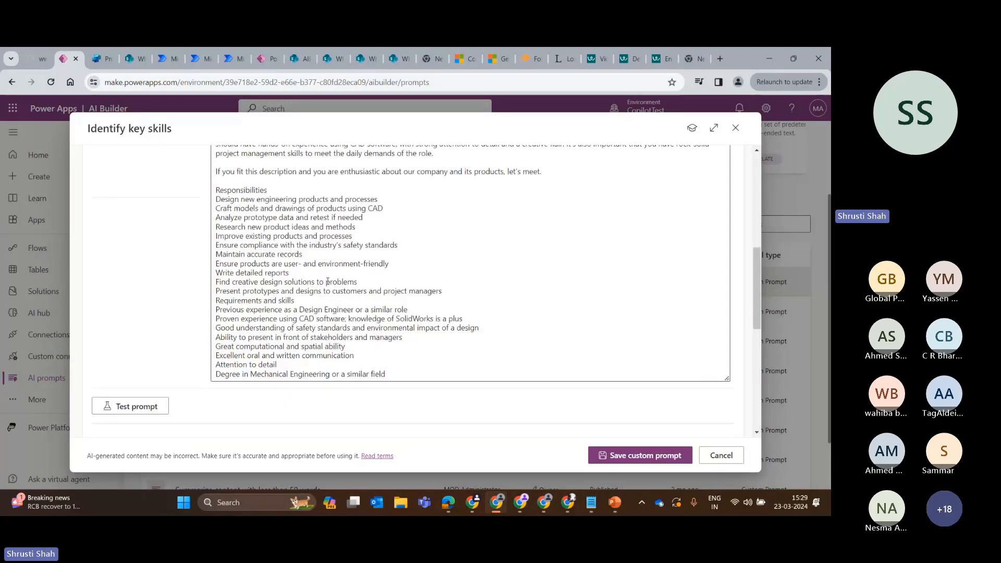
pyautogui.scroll(-4, 328, 282)
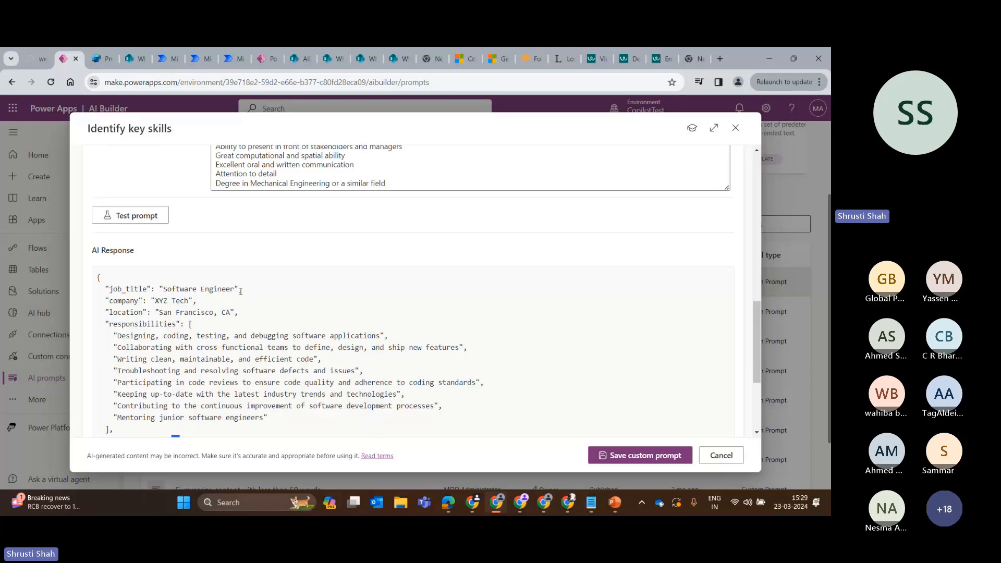
pyautogui.scroll(8, 203, 360)
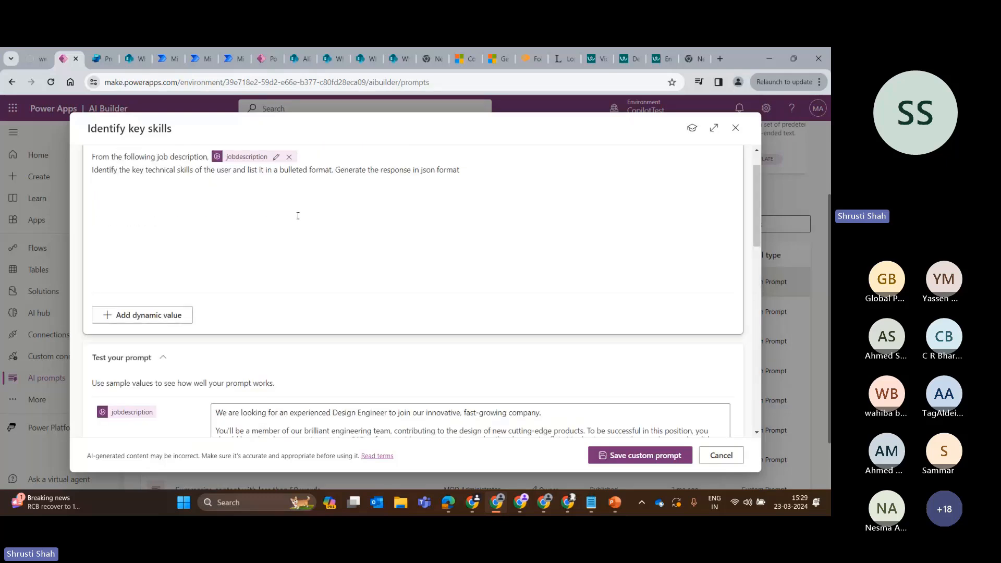
pyautogui.scroll(-5, 298, 215)
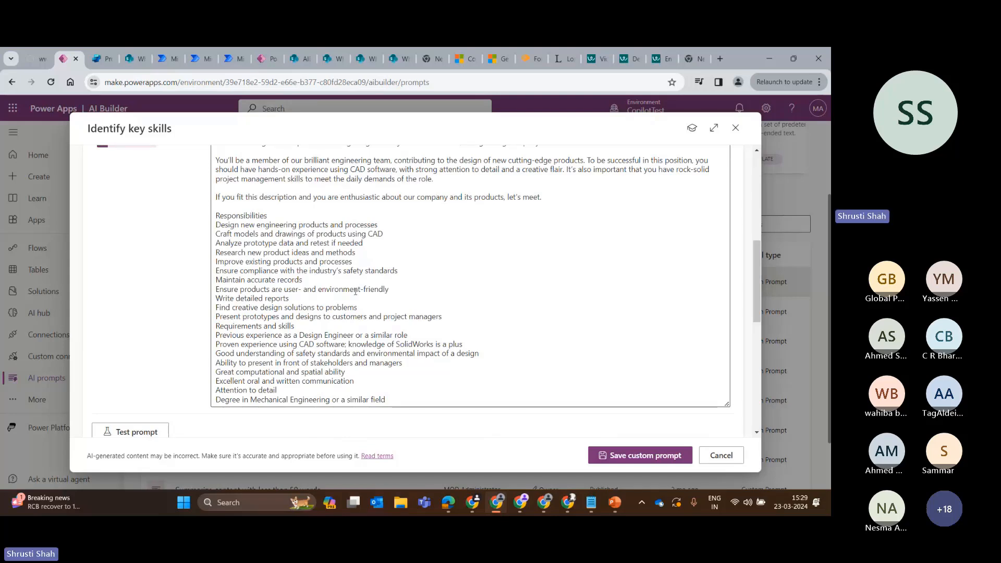
pyautogui.scroll(-5, 218, 308)
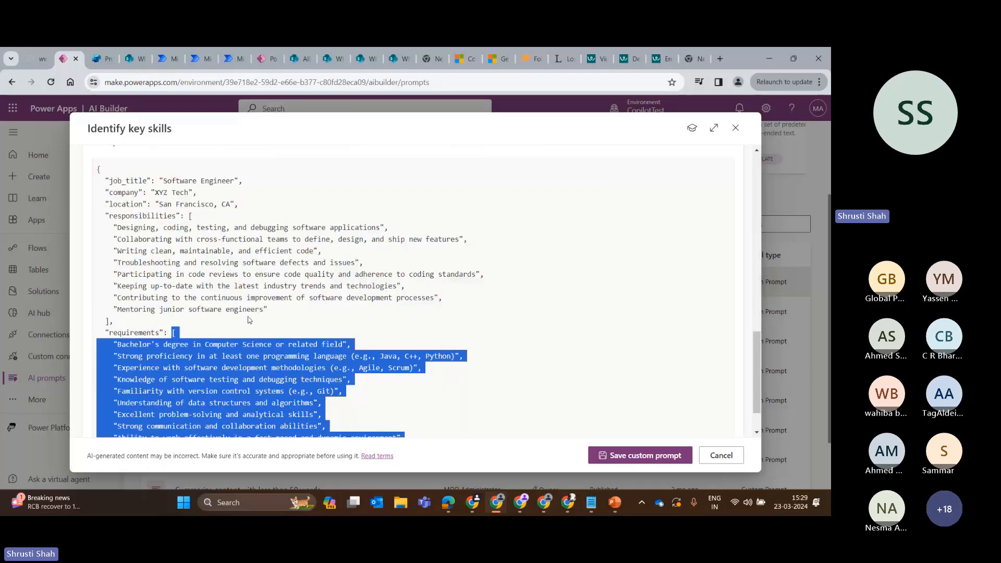
pyautogui.scroll(10, 249, 321)
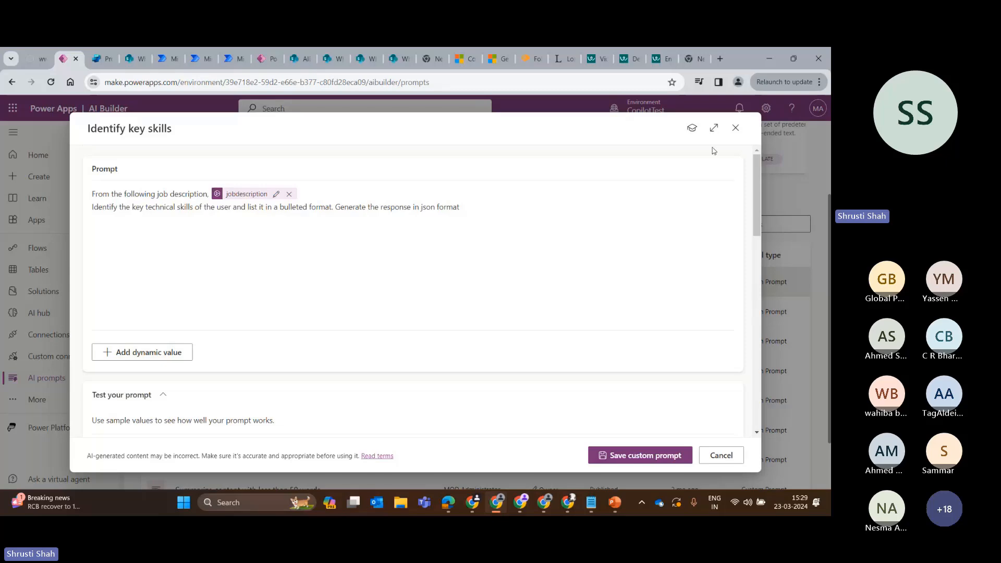
# Close the Identify key skills prompt without saving and switch to the Skill Identification flow run in Power Automate.
pyautogui.click(735, 128)
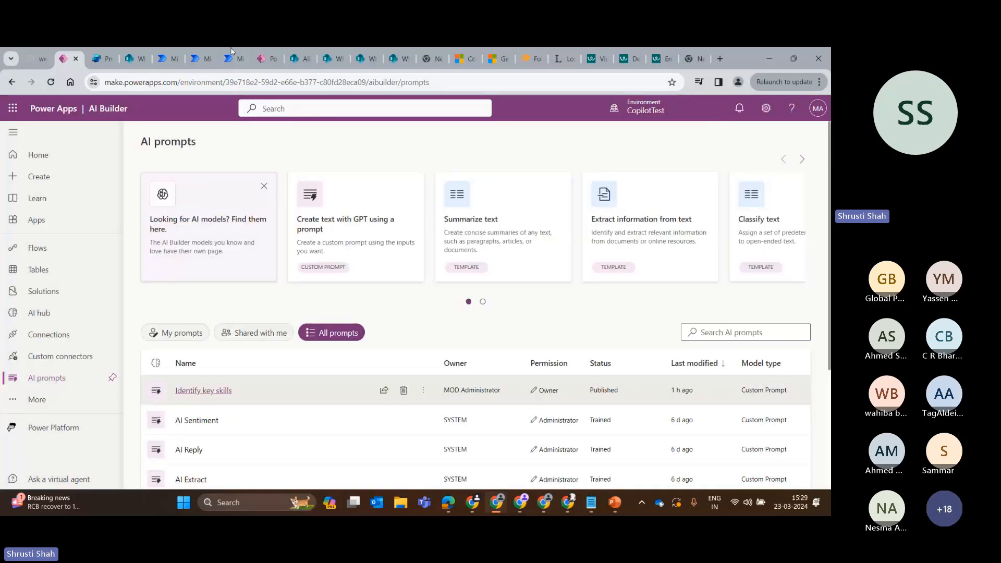
pyautogui.click(162, 58)
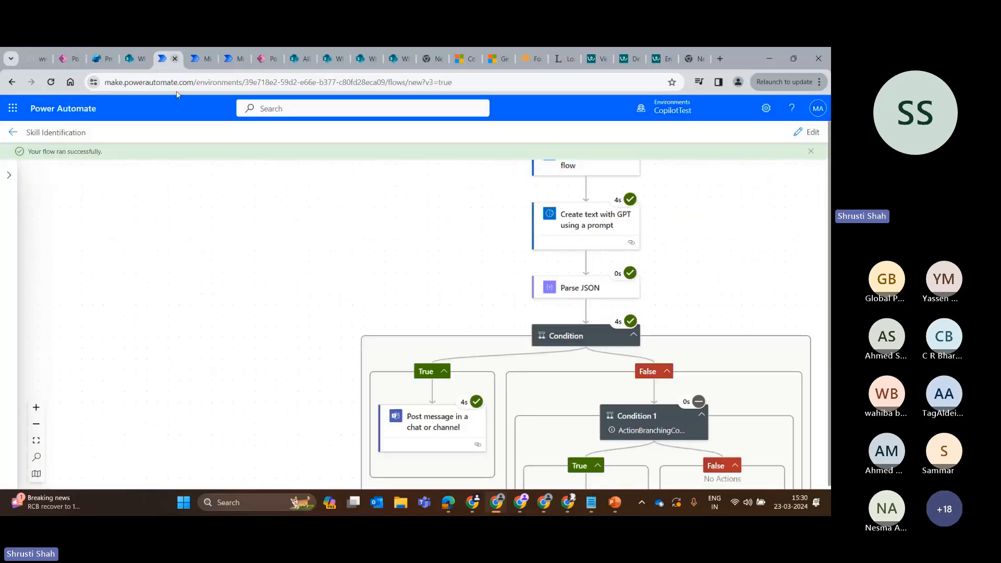
pyautogui.scroll(3, 239, 162)
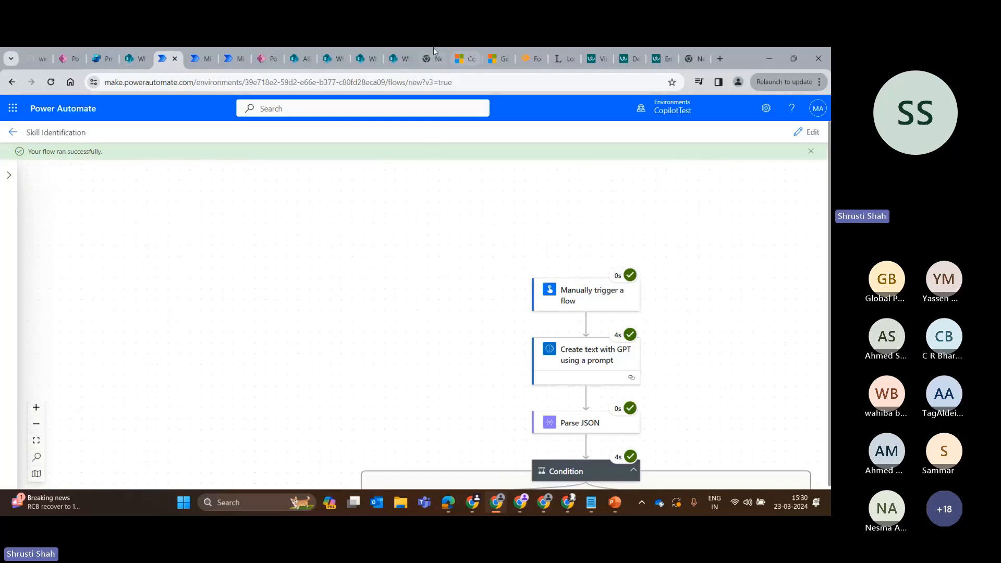
pyautogui.click(680, 58)
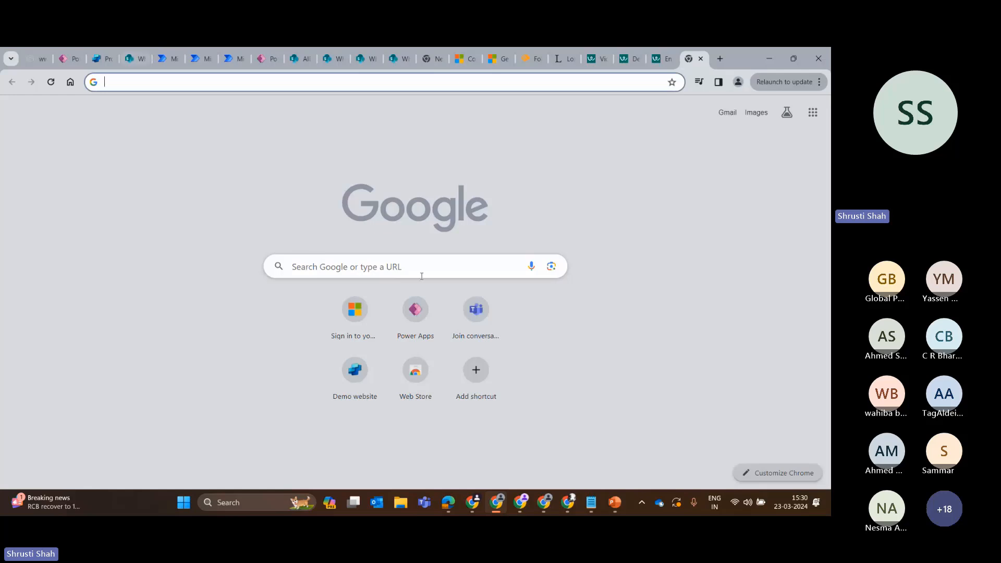
pyautogui.write('t')
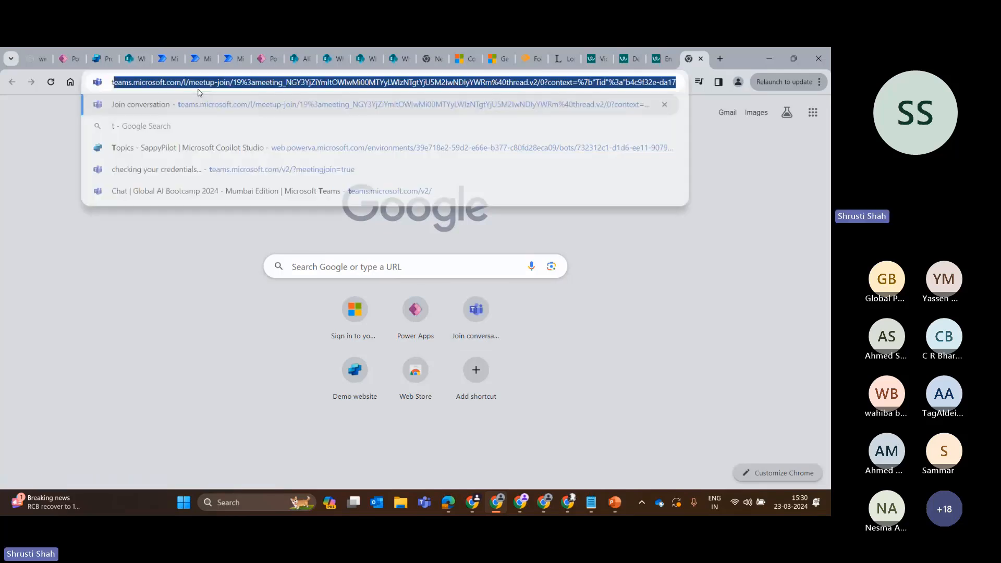
pyautogui.write('ea')
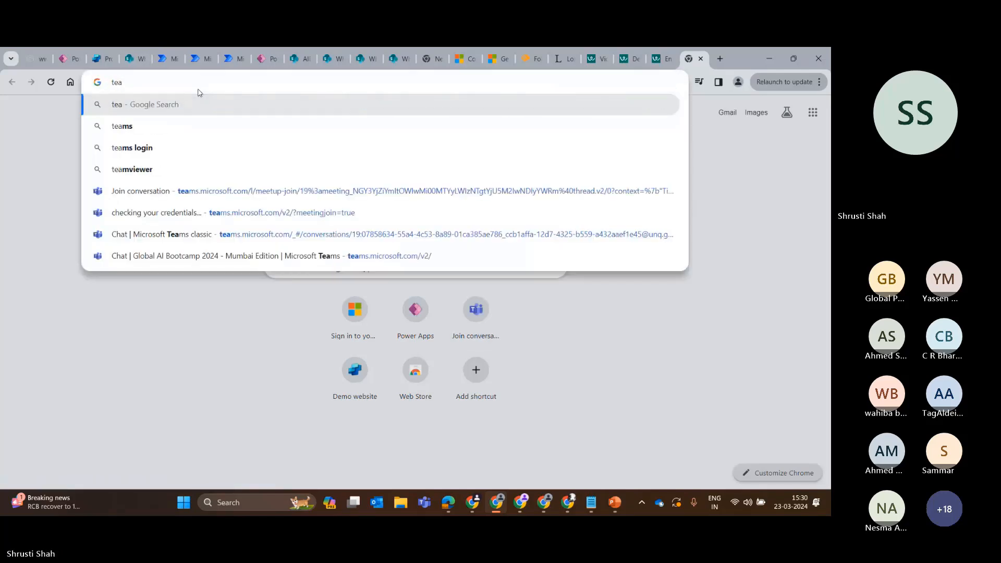
pyautogui.write('m.m')
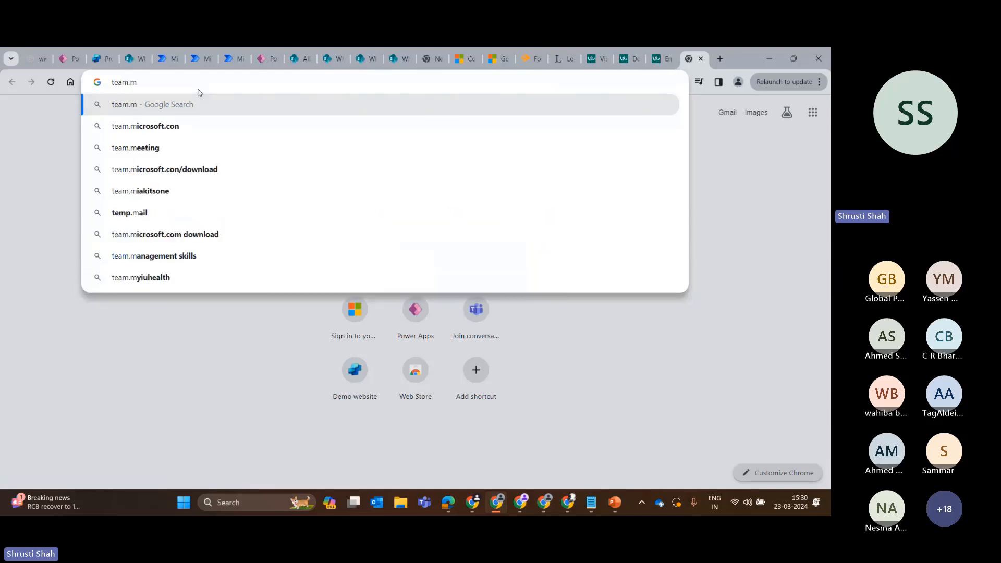
# Return to the AI prompts page in Power Apps and launch Microsoft Teams from there in a new browser tab.
pyautogui.click(69, 59)
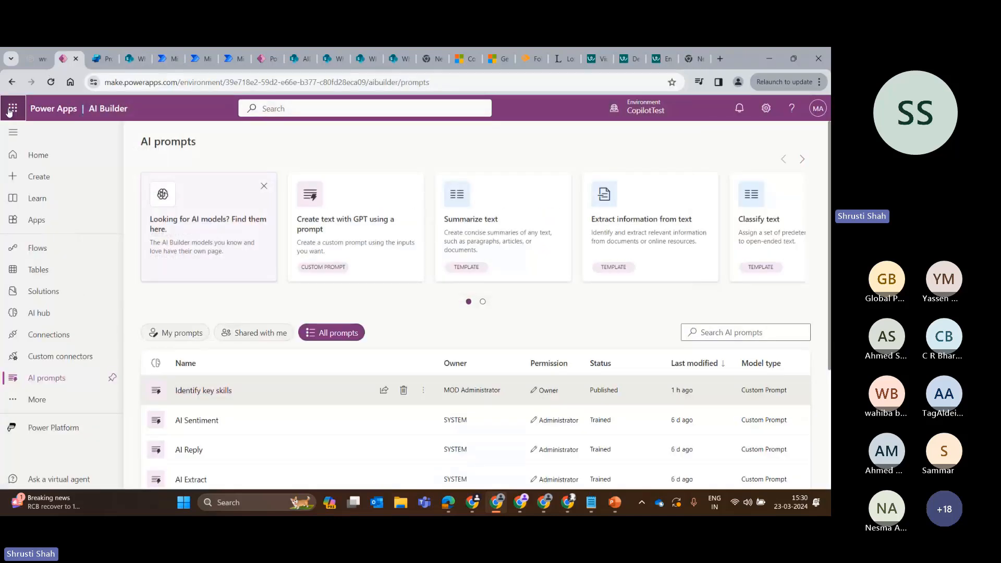
pyautogui.click(10, 111)
pyautogui.click(152, 255)
pyautogui.click(169, 272)
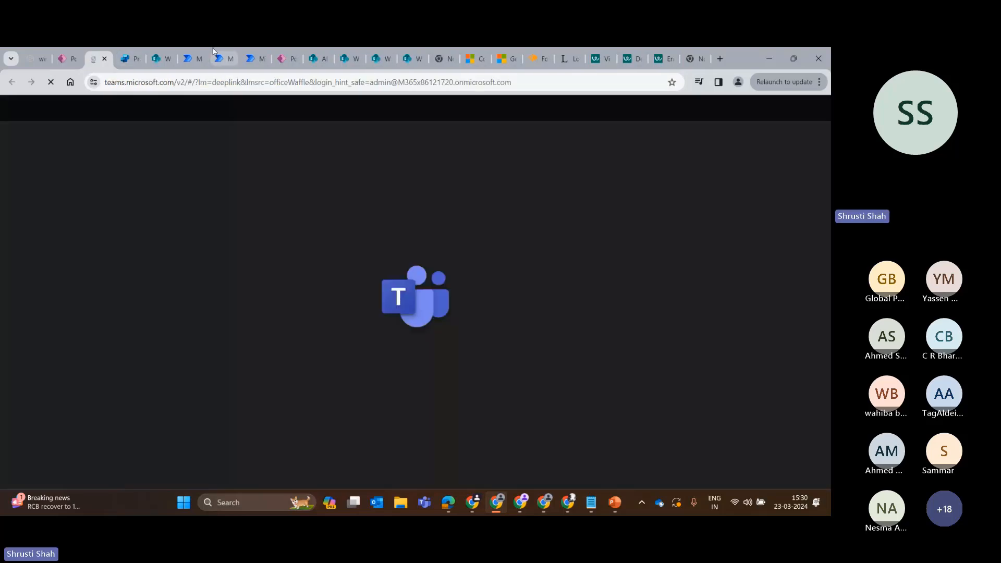
# Switch back to the Skill Identification flow in Power Automate and open it for editing.
pyautogui.click(214, 54)
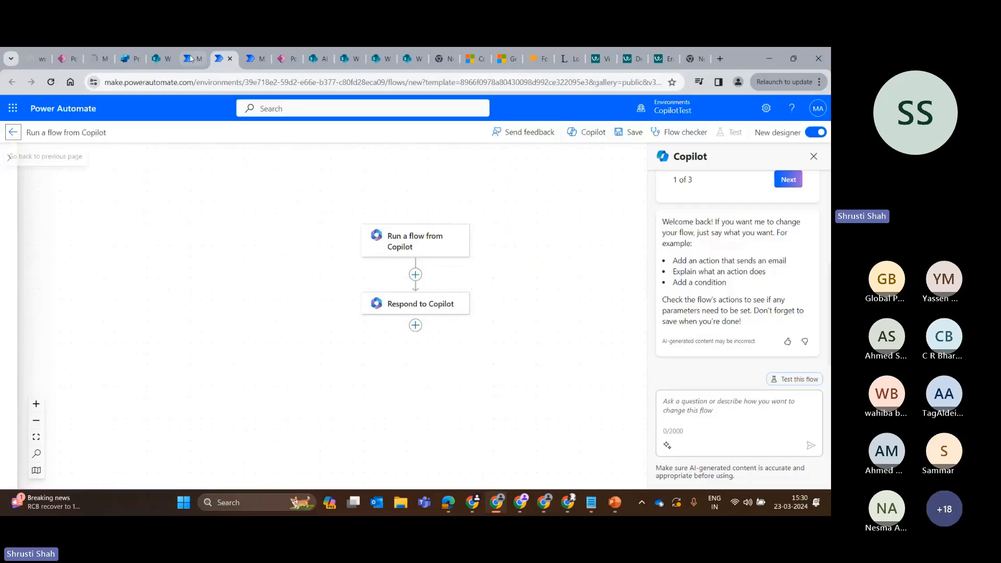
pyautogui.click(197, 57)
pyautogui.scroll(-3, 407, 285)
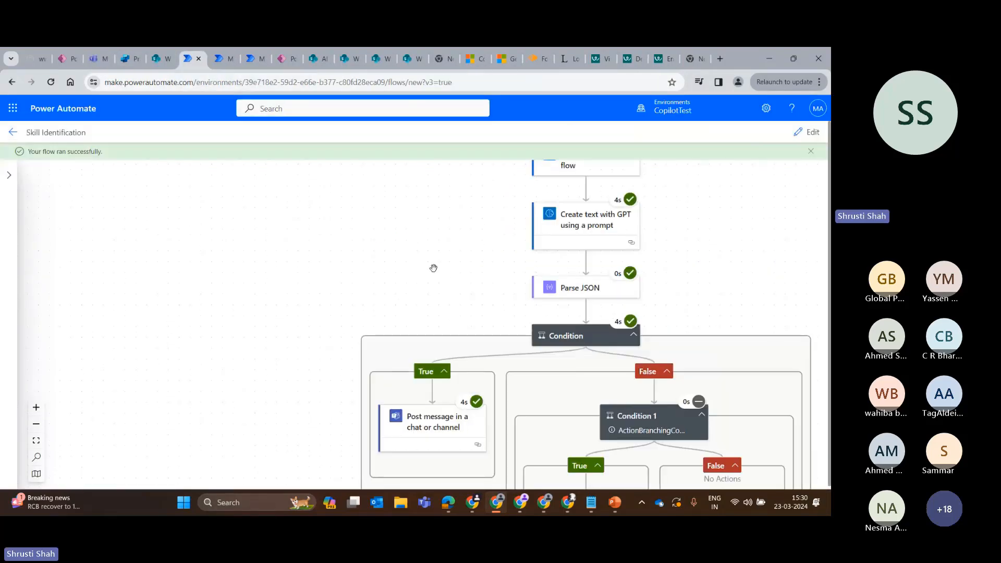
pyautogui.scroll(3, 434, 268)
pyautogui.moveTo(557, 205); pyautogui.dragTo(322, 268)
pyautogui.click(808, 132)
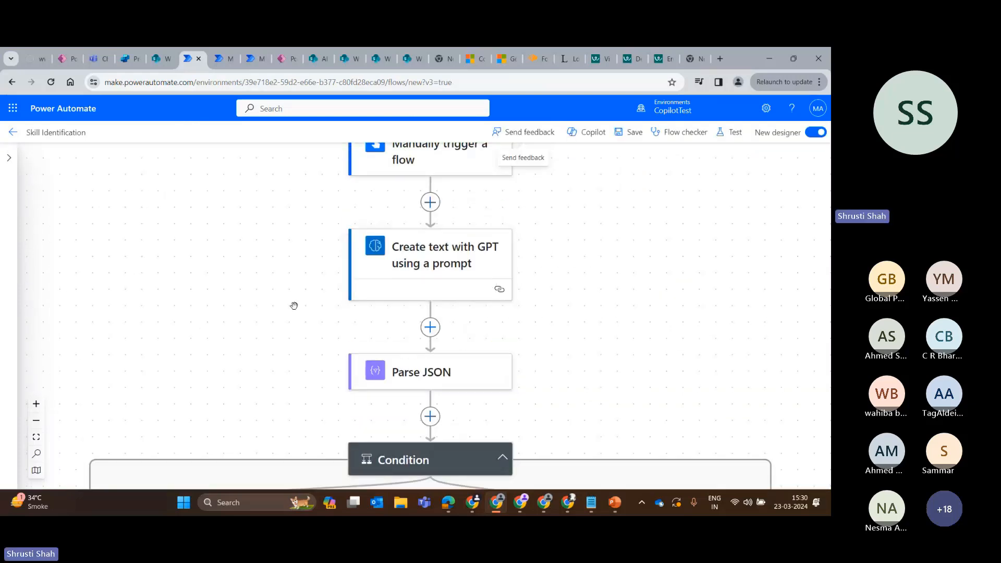
# Inspect the Create text with GPT using a prompt action, including its available prompts and the dynamic content for Input Jobdescription.
pyautogui.scroll(3, 294, 306)
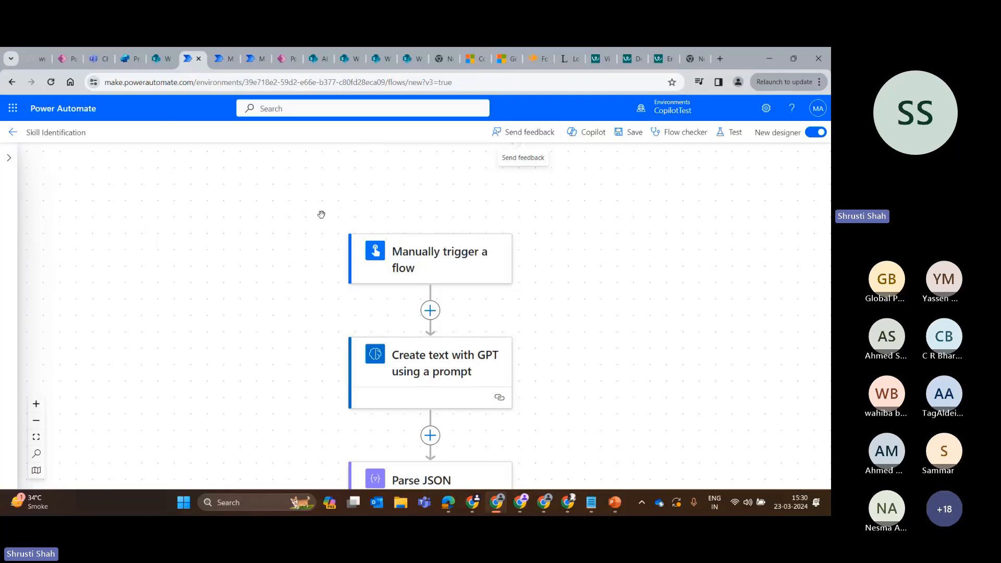
pyautogui.scroll(-1, 487, 246)
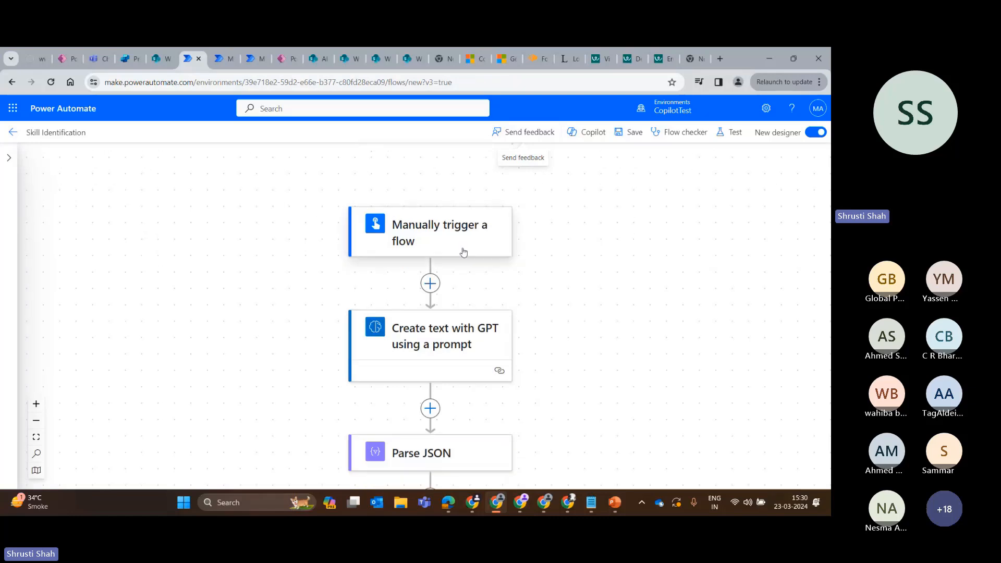
pyautogui.scroll(-1, 293, 232)
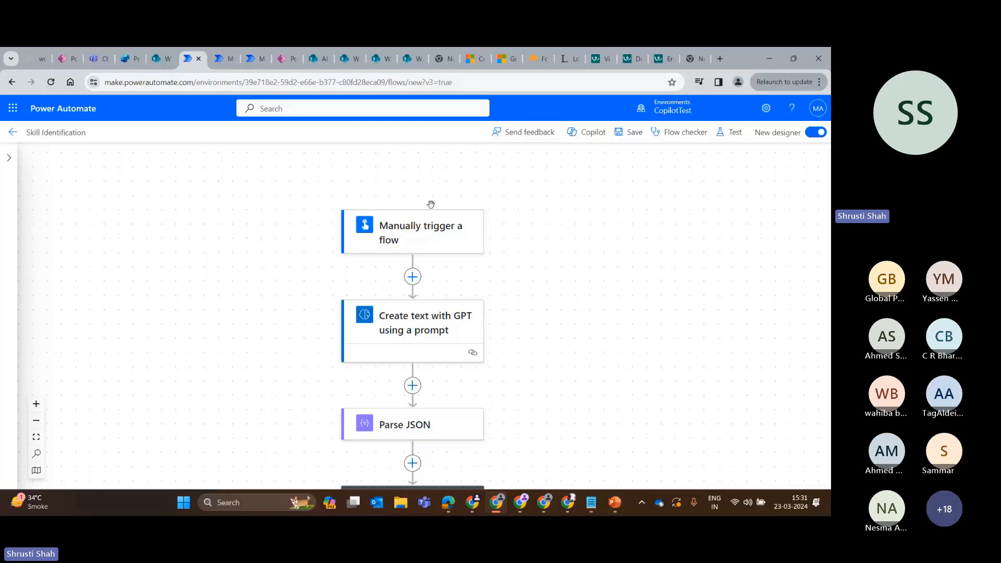
pyautogui.scroll(-2, 431, 204)
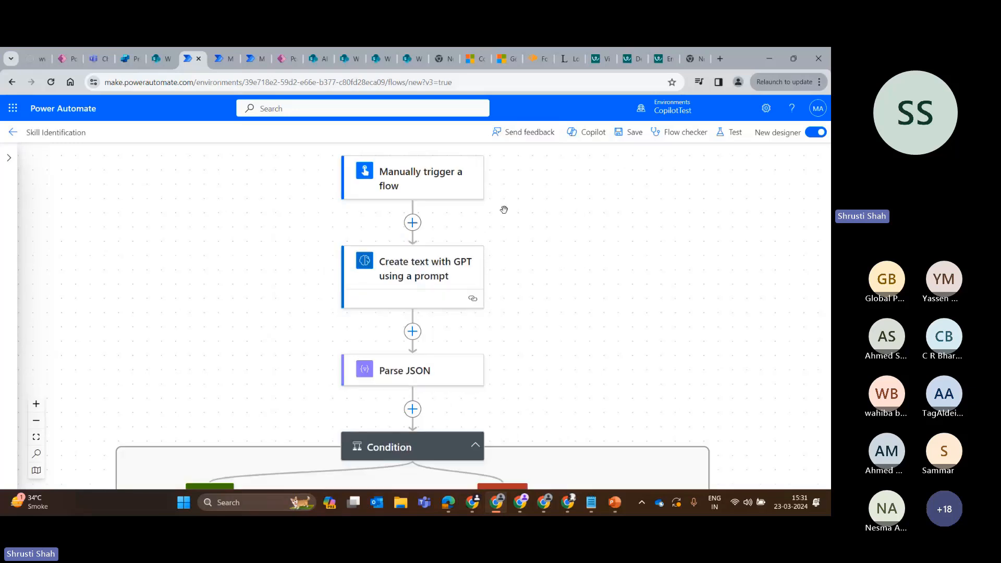
pyautogui.click(428, 271)
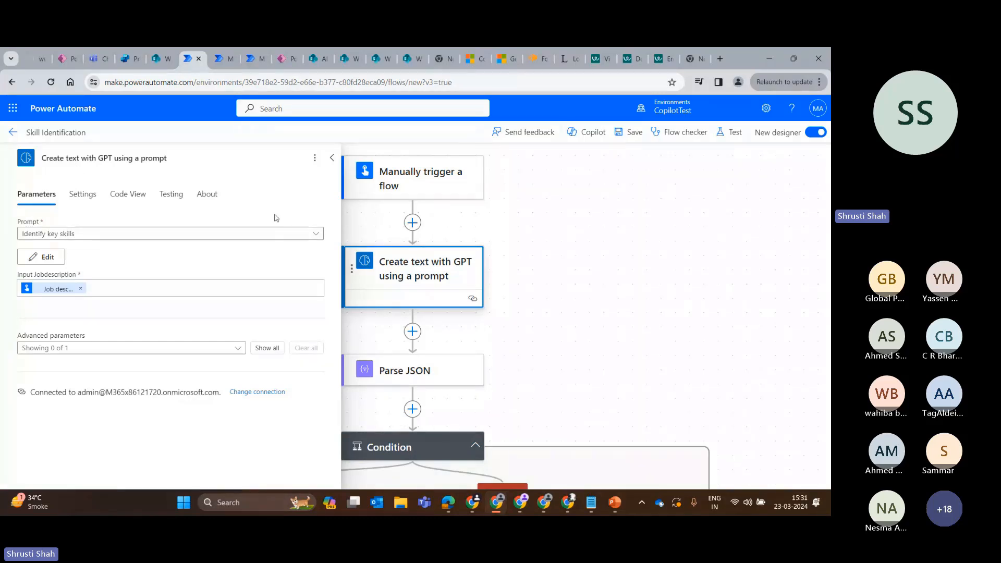
pyautogui.click(156, 233)
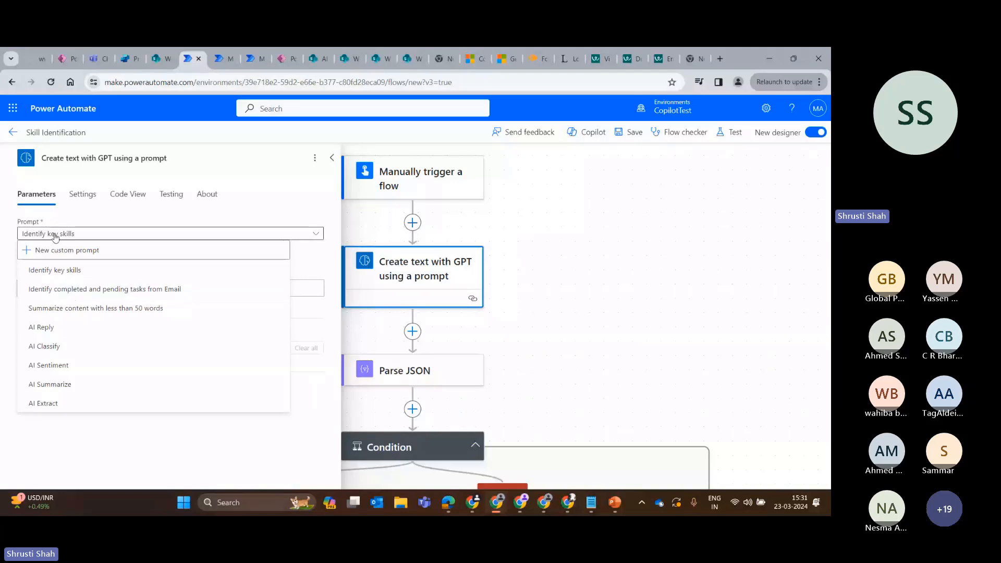
pyautogui.click(201, 218)
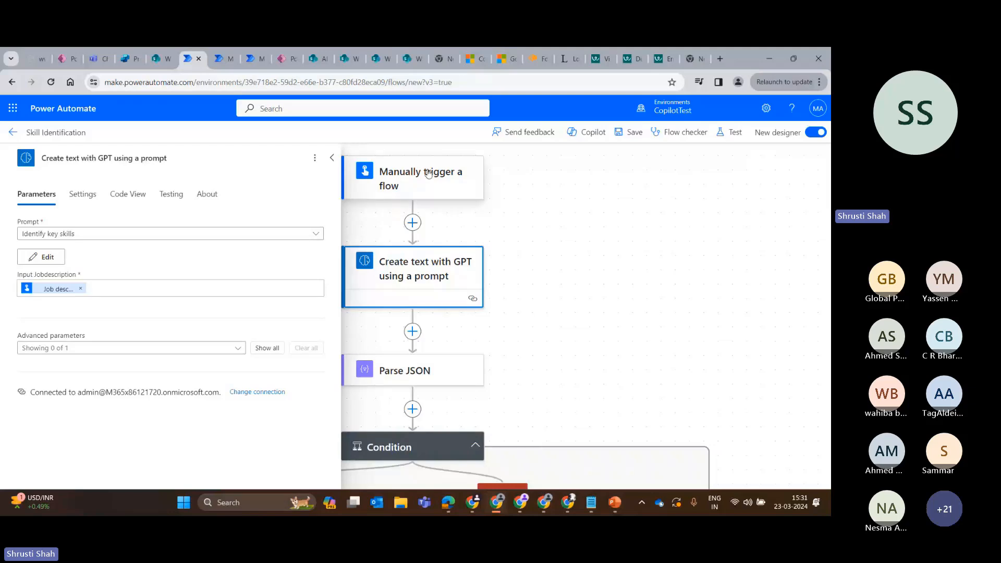
pyautogui.click(203, 287)
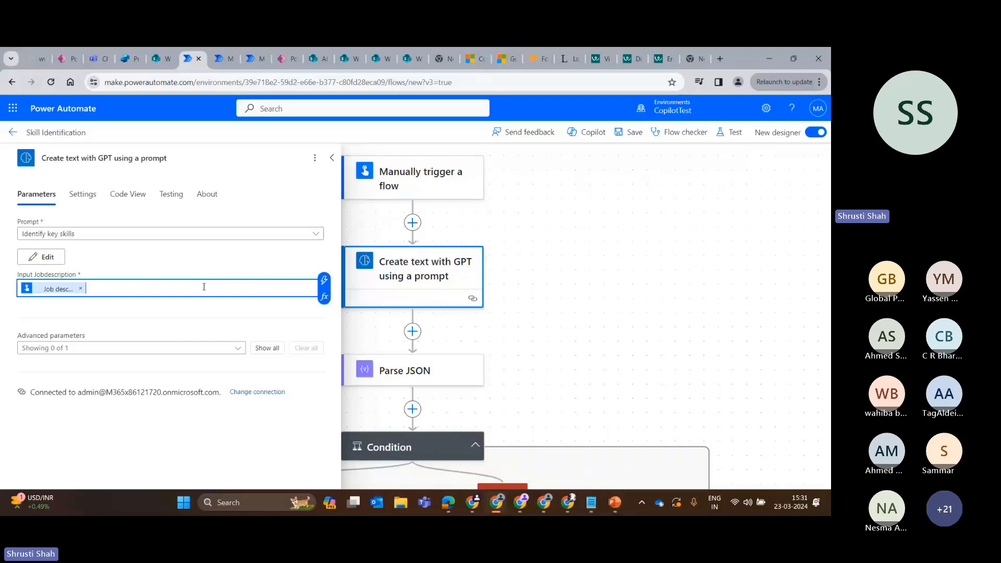
pyautogui.click(324, 280)
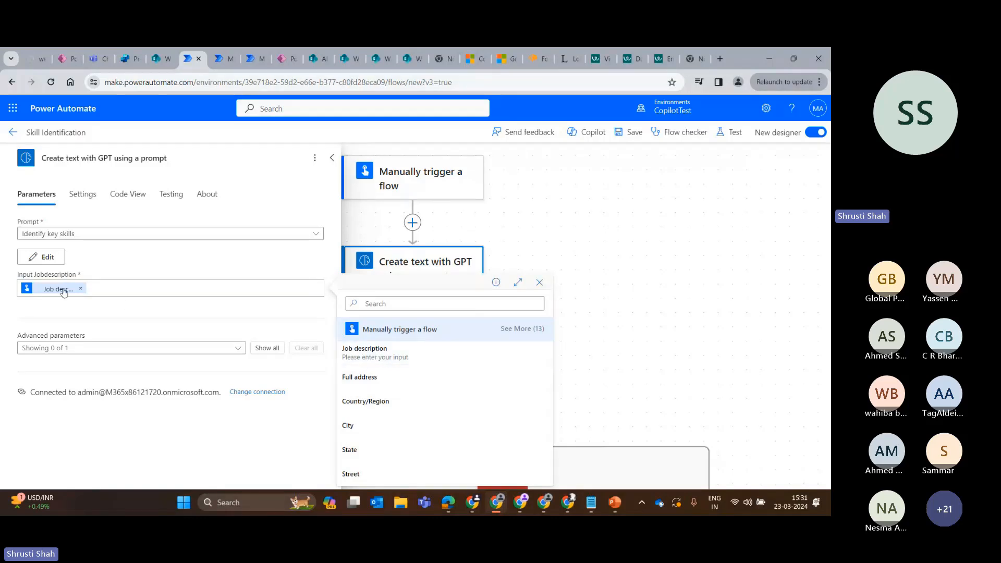
pyautogui.click(332, 158)
# Examine the expressions of the Condition that follows Parse JSON, including their operators and compared skill keywords.
pyautogui.scroll(-4, 424, 373)
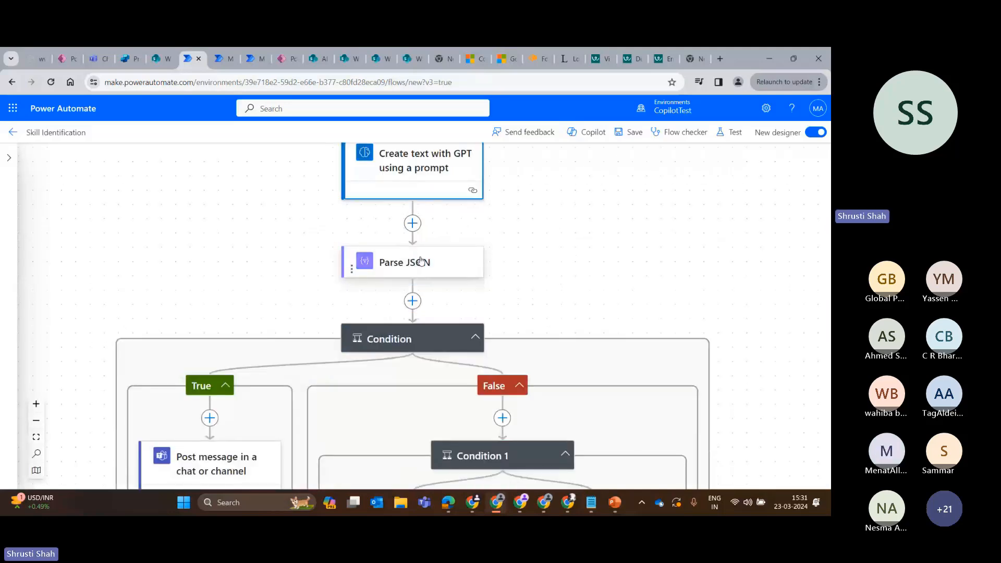
pyautogui.click(398, 339)
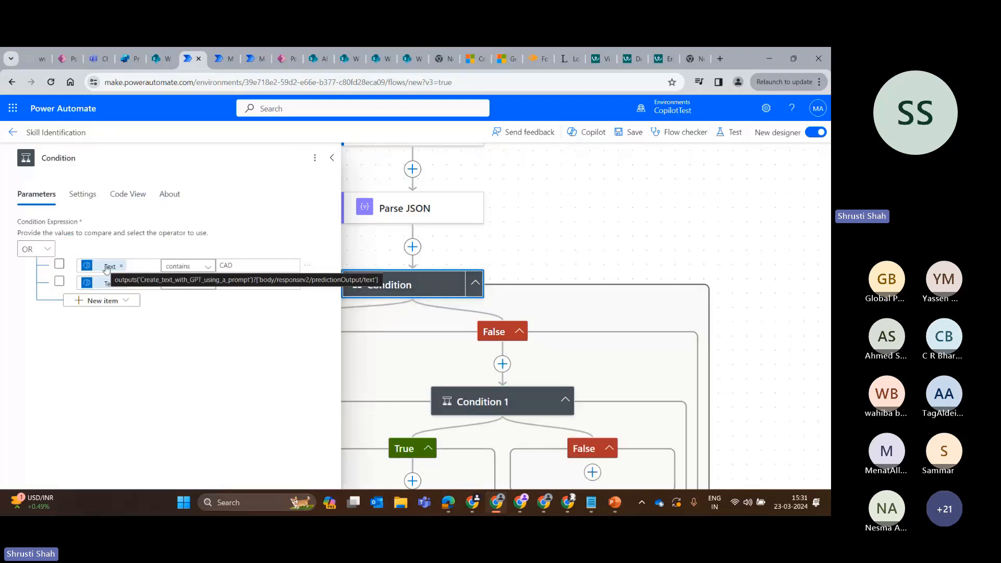
pyautogui.scroll(1, 461, 197)
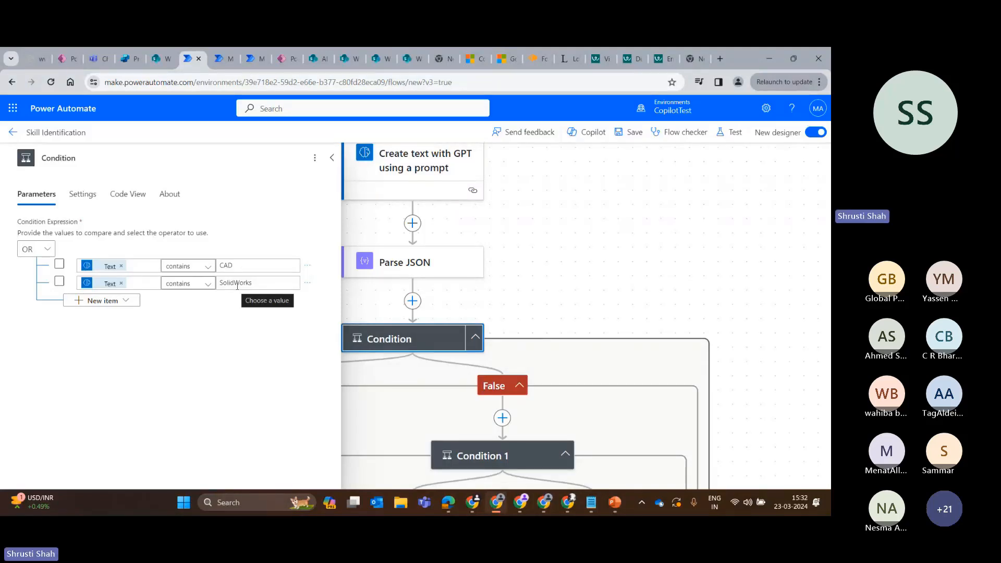
pyautogui.click(332, 157)
# Review the Teams channel and message settings of the Post message in a chat or channel action in Condition's True branch.
pyautogui.scroll(-2, 221, 376)
pyautogui.click(221, 376)
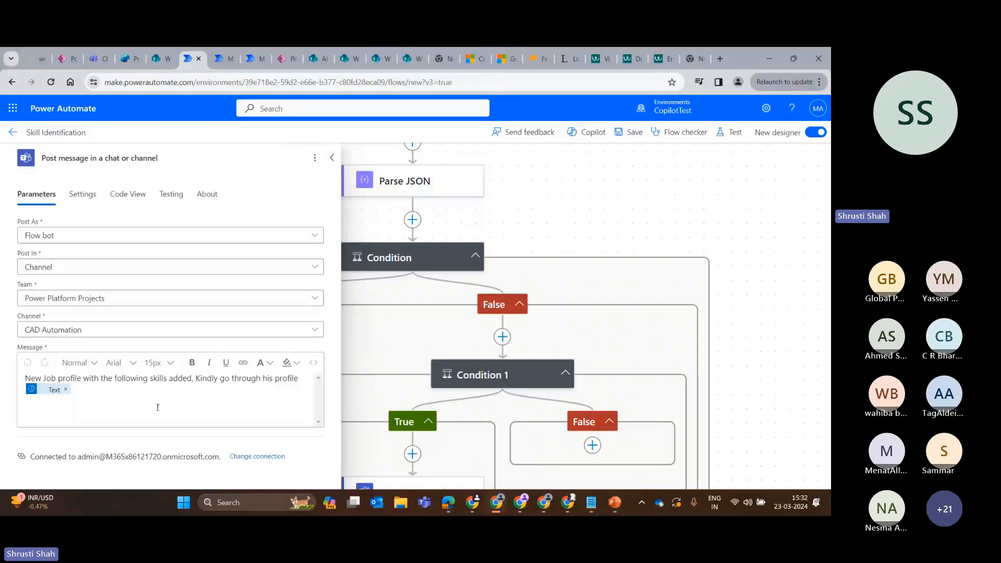
pyautogui.click(343, 158)
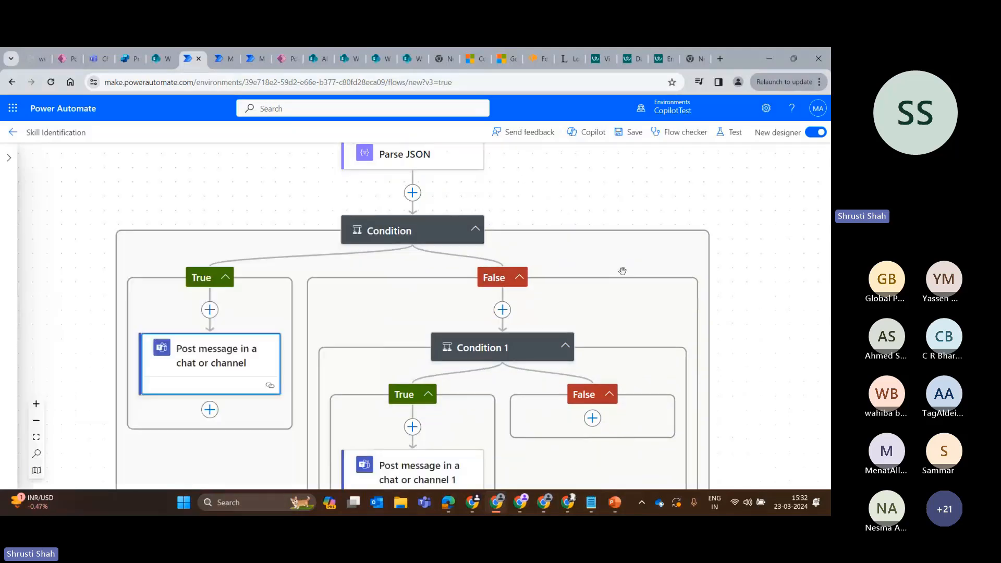
pyautogui.scroll(-1, 622, 271)
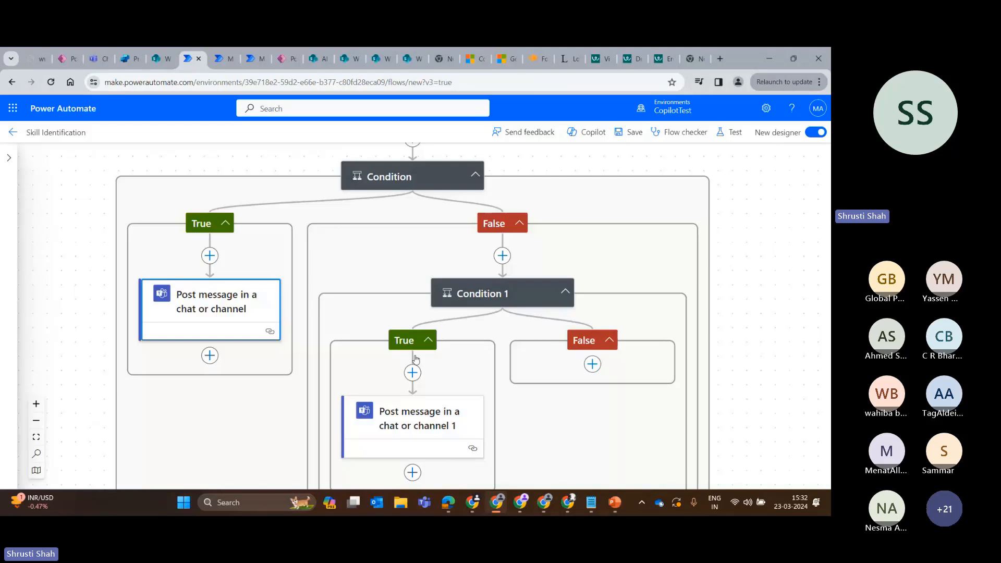
# Review the expressions of Condition 1 in the False branch, including its operator and compared Power Platform keywords.
pyautogui.click(415, 417)
pyautogui.click(479, 294)
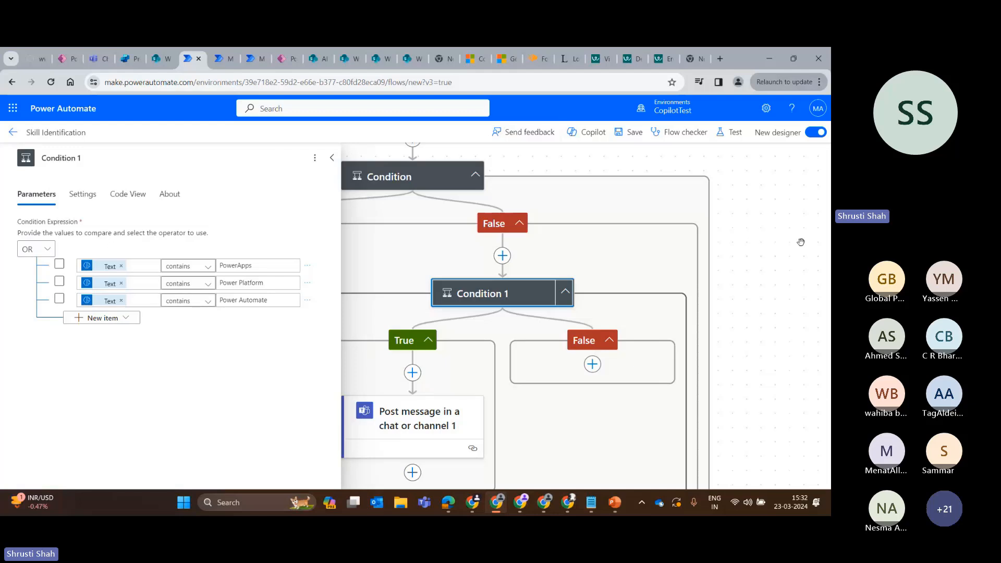
pyautogui.click(332, 157)
pyautogui.scroll(-1, 375, 342)
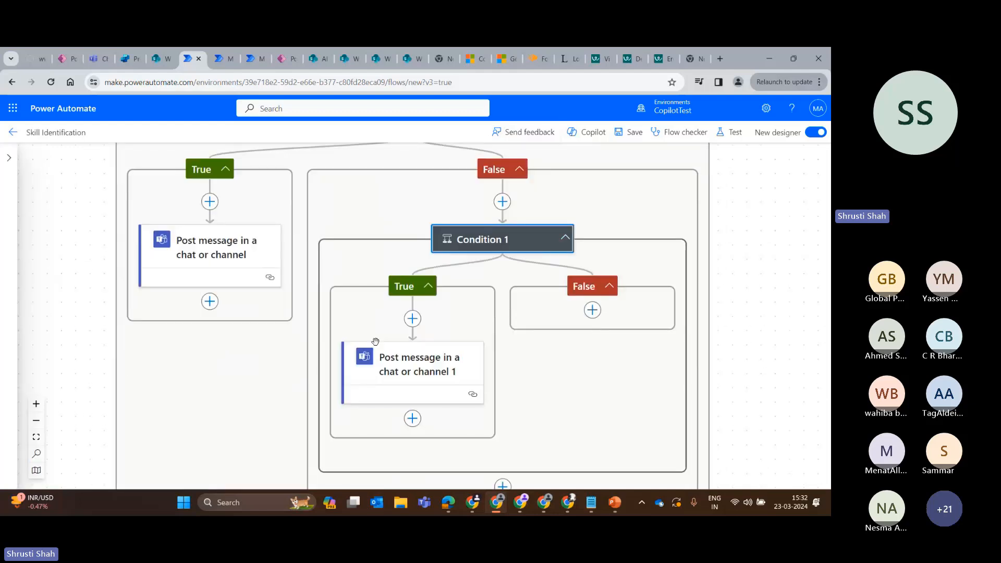
# Review the team, channel and message settings of Post message in a chat or channel 1 under Condition 1's True branch.
pyautogui.click(375, 343)
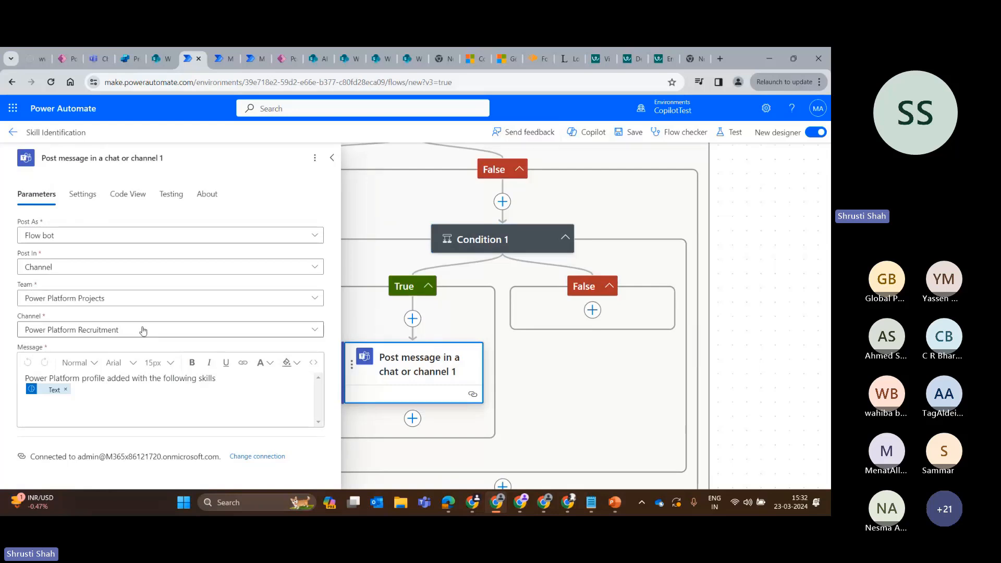
pyautogui.click(331, 157)
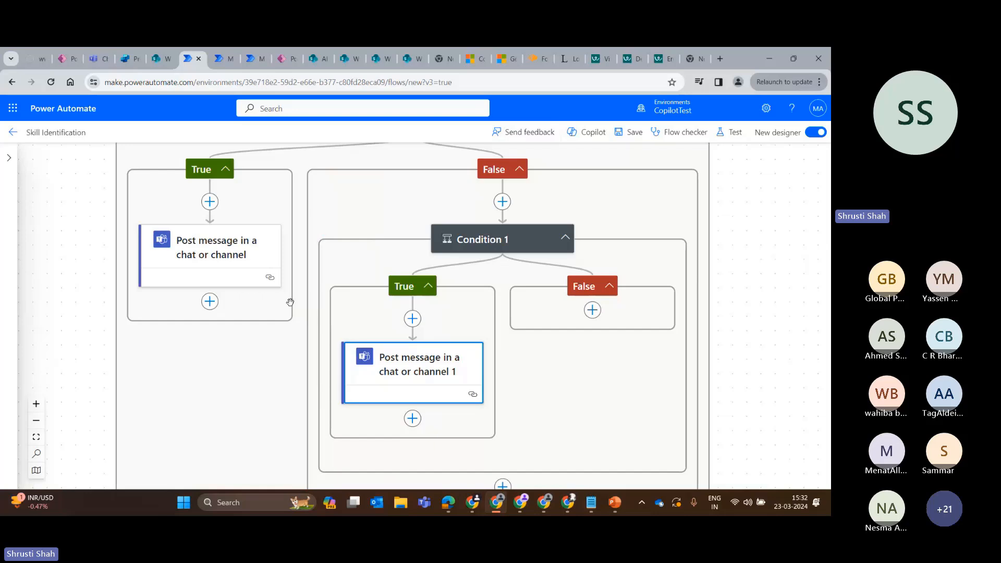
pyautogui.scroll(2, 355, 328)
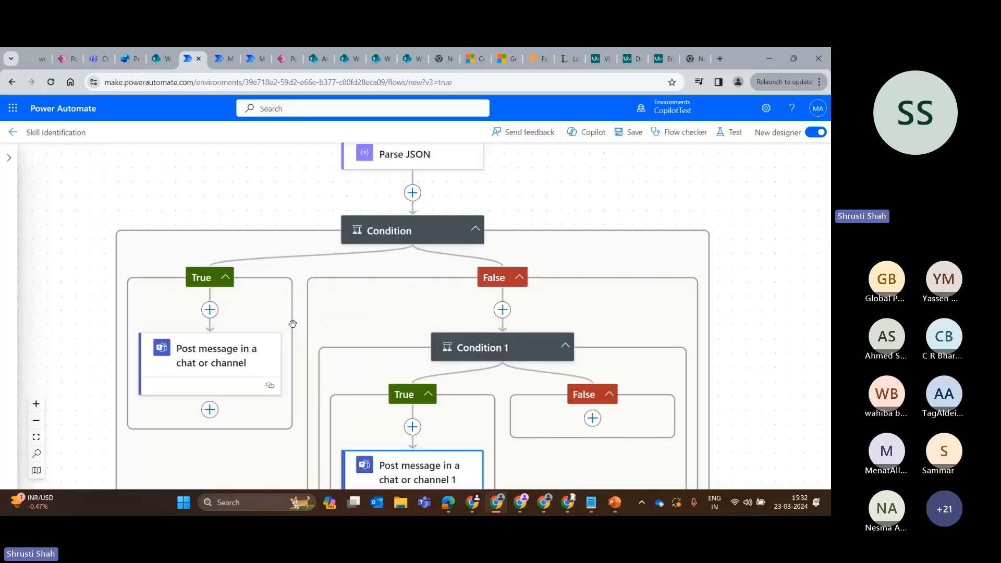
pyautogui.scroll(2, 360, 330)
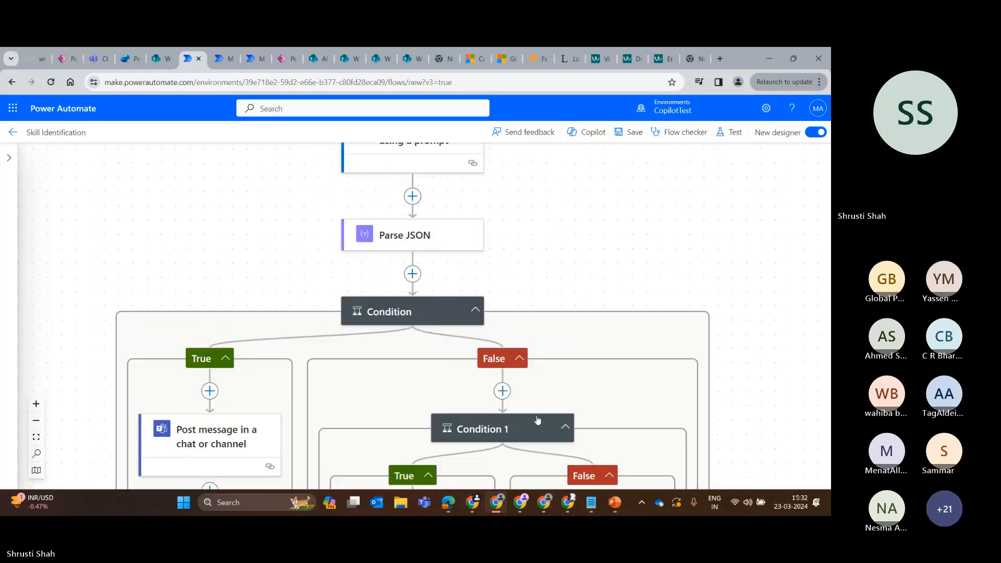
pyautogui.scroll(-2, 441, 375)
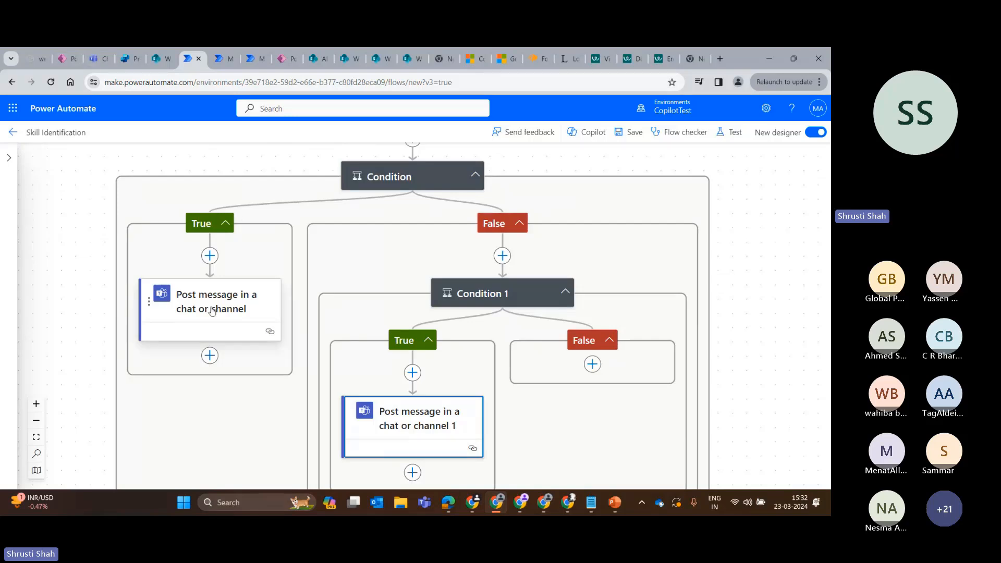
# Switch to Teams and check the CAD Automation and Power Platform Recruitment channels of Power Platform Projects, expanding the full CAD Automation post.
pyautogui.click(93, 58)
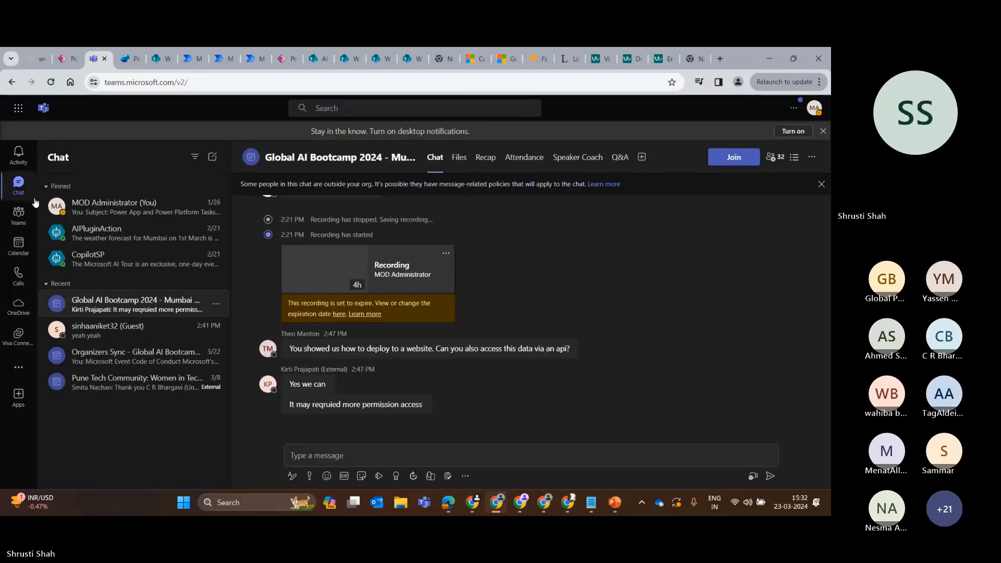
pyautogui.click(31, 215)
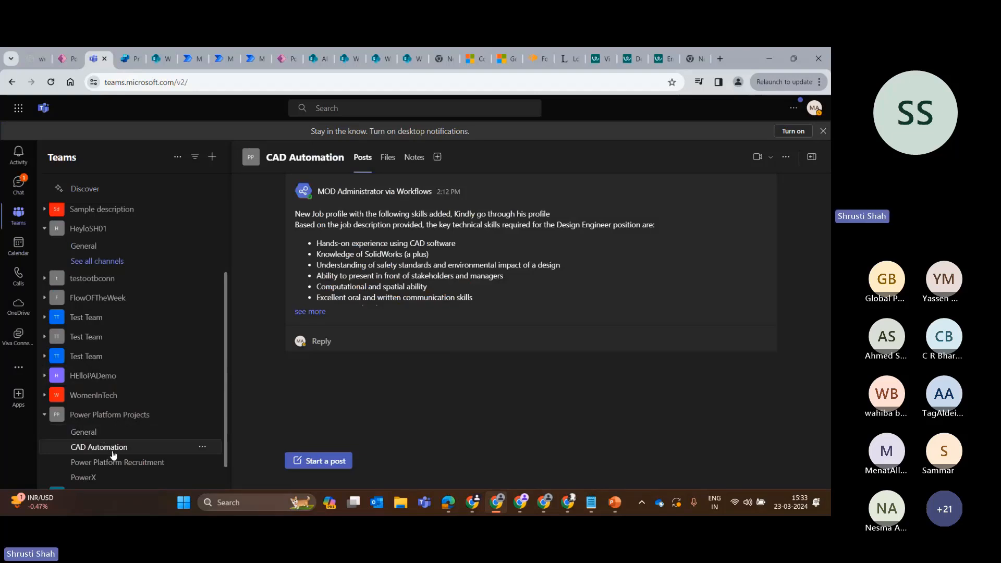
pyautogui.click(814, 412)
pyautogui.click(90, 461)
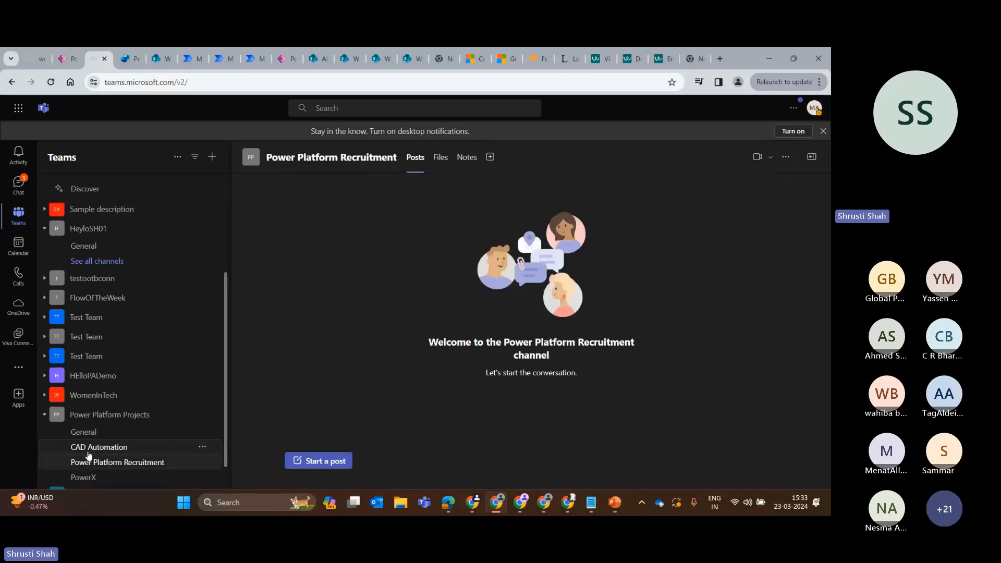
pyautogui.click(89, 449)
pyautogui.click(309, 311)
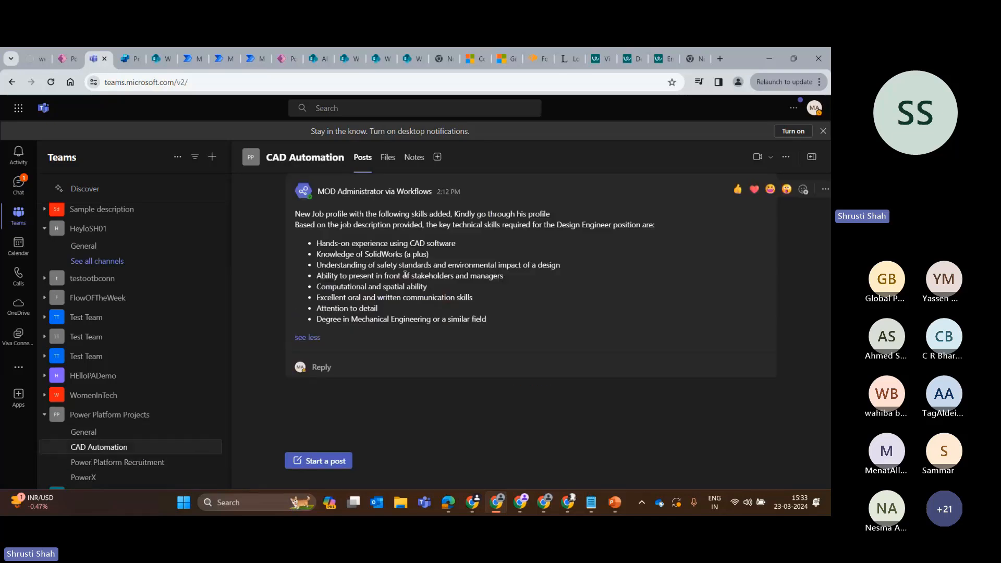
# Return to the Skill Identification flow in Power Automate and test it manually with the copied Design Engineer job description.
pyautogui.click(189, 58)
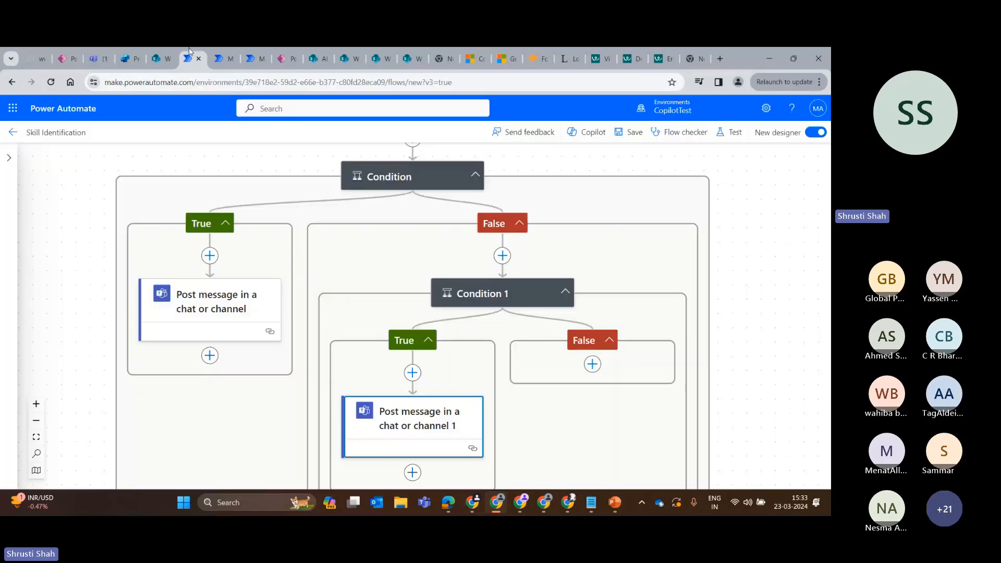
pyautogui.click(730, 133)
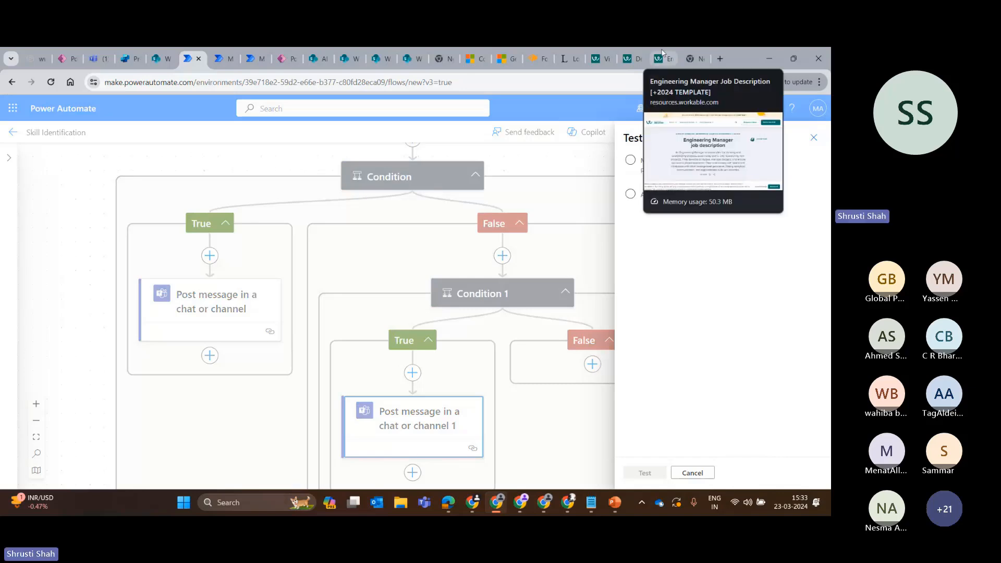
pyautogui.click(642, 168)
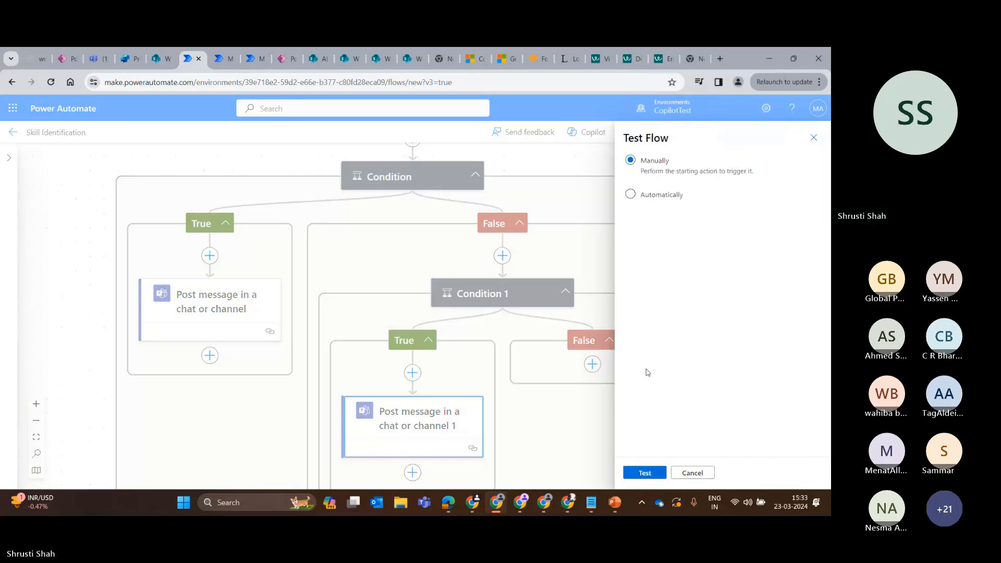
pyautogui.click(646, 473)
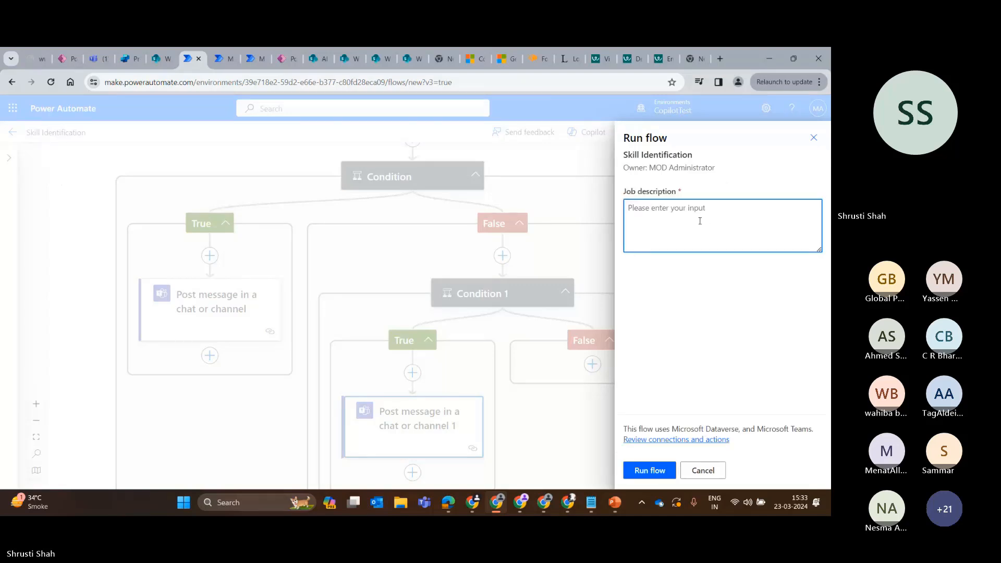
pyautogui.hotkey('ctrl', 'v')
pyautogui.click(649, 471)
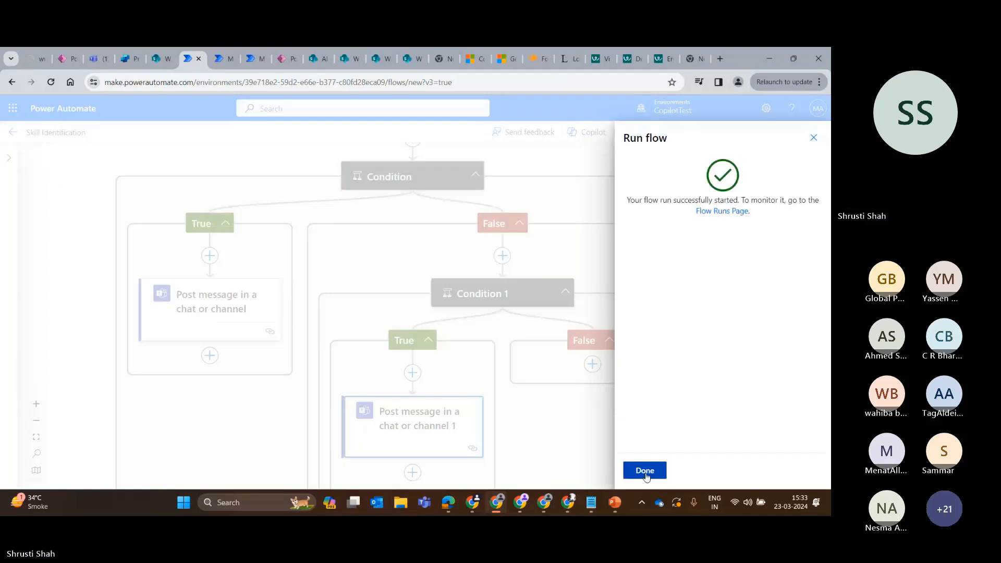
pyautogui.click(646, 472)
# Run the Skill Identification flow once more with the same pasted job description.
pyautogui.click(658, 472)
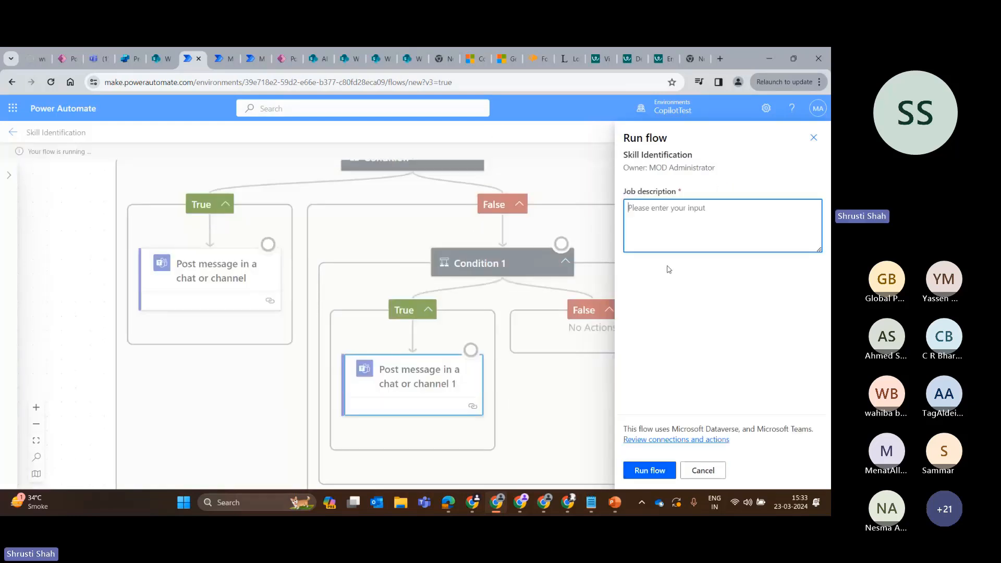
pyautogui.hotkey('ctrl', 'v')
pyautogui.click(648, 471)
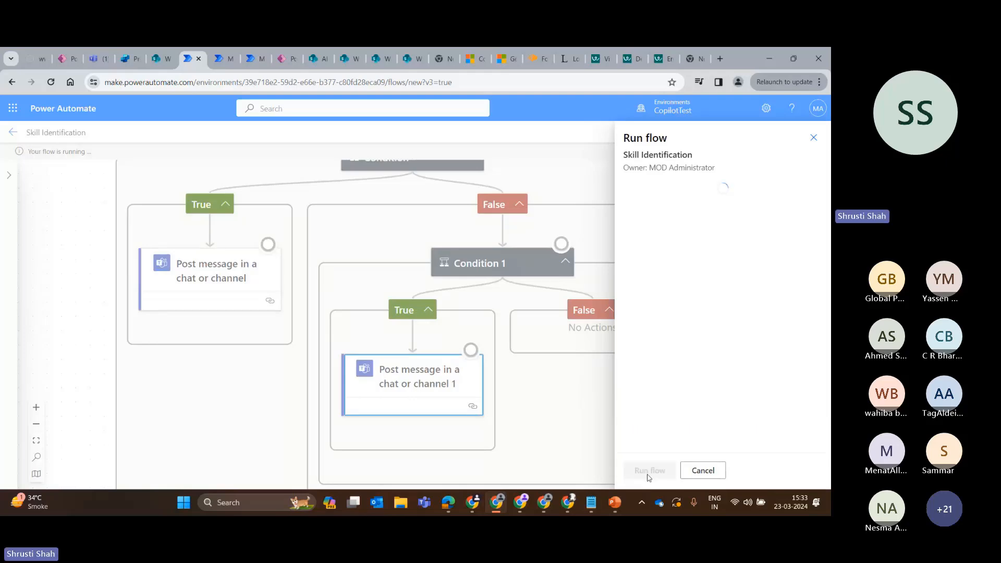
pyautogui.click(645, 471)
# Inspect the run details of Create text with GPT using a prompt, including its job description input parameter.
pyautogui.scroll(3, 412, 313)
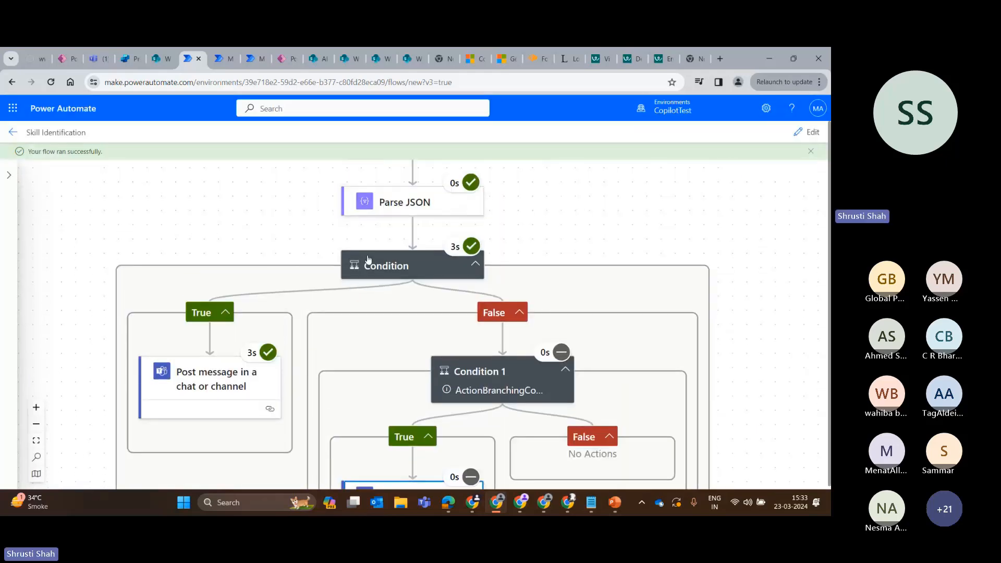
pyautogui.scroll(2, 537, 284)
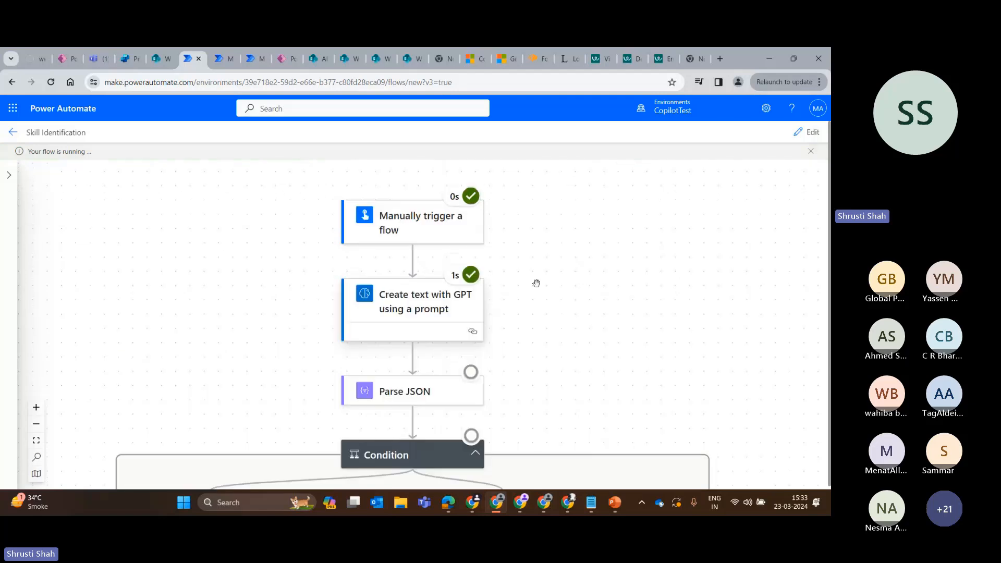
pyautogui.click(442, 313)
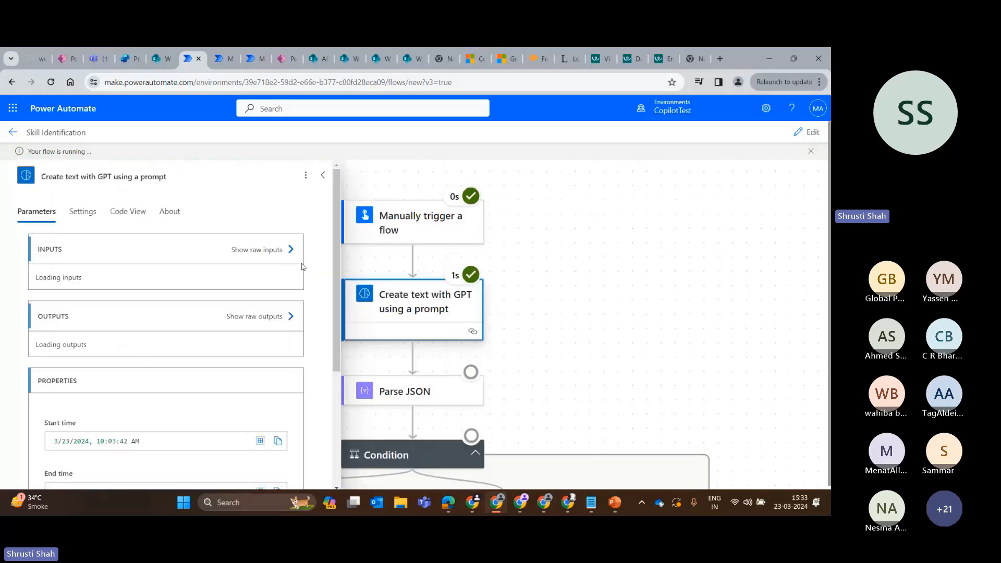
pyautogui.scroll(-7, 237, 324)
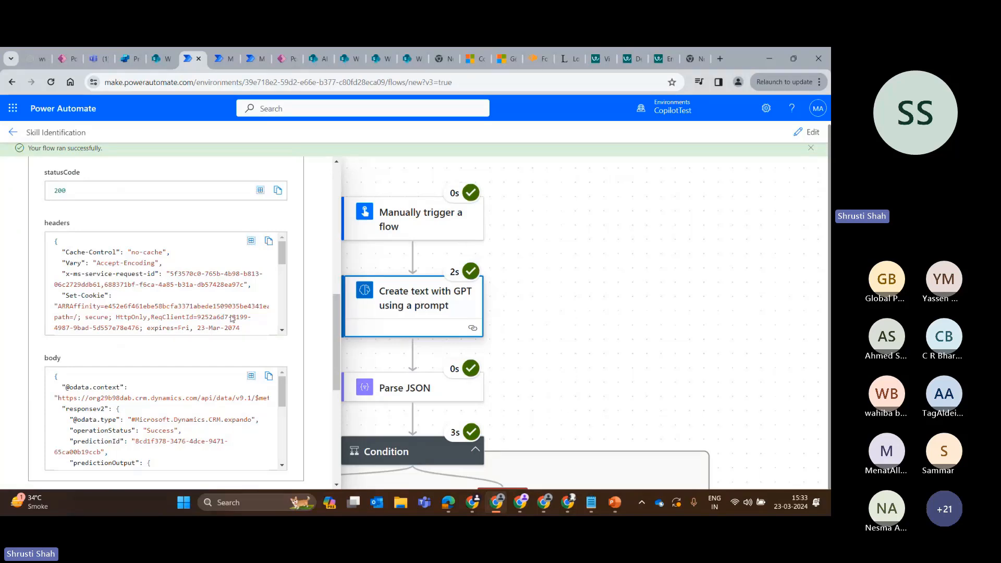
pyautogui.scroll(5, 255, 437)
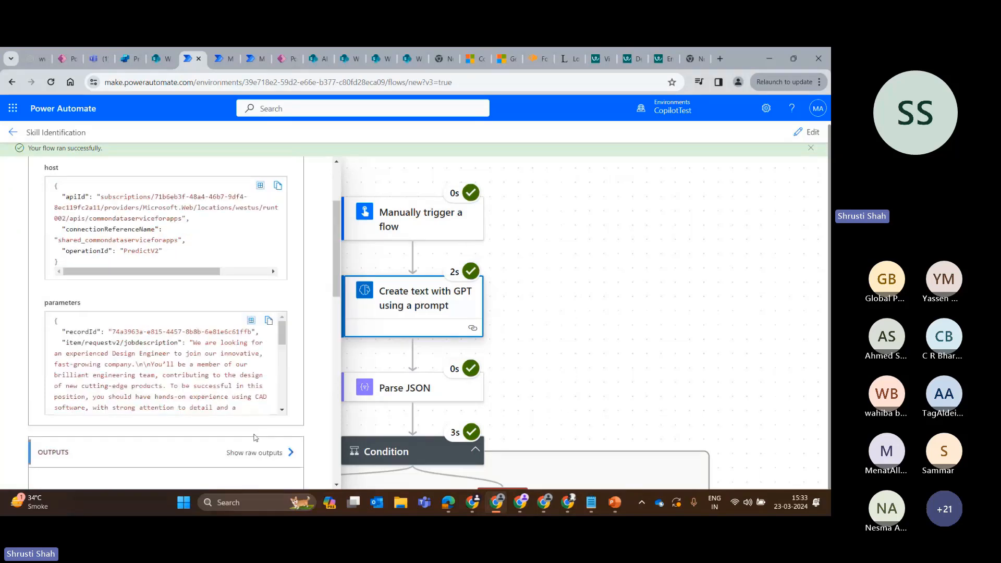
# Examine the raw outputs of the GPT prompt action, focusing on responsev2 and the text under predictionOutput.
pyautogui.click(255, 452)
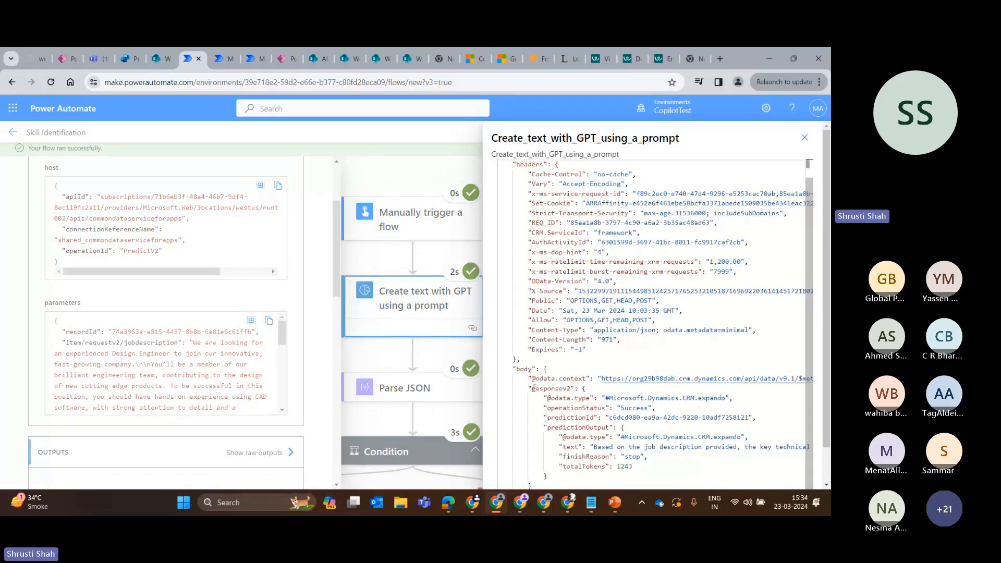
pyautogui.moveTo(532, 388); pyautogui.dragTo(585, 390)
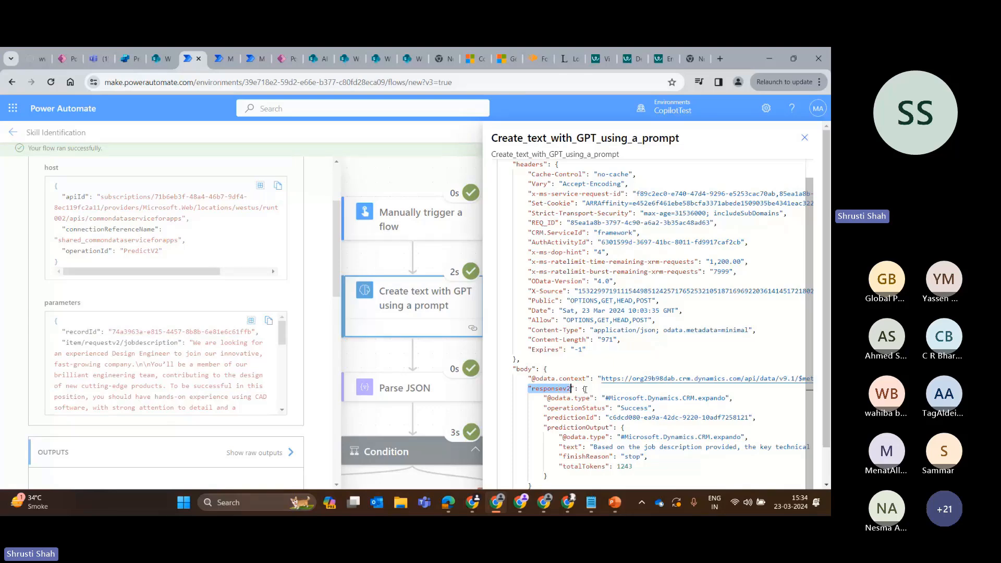
pyautogui.click(585, 390)
pyautogui.scroll(-1, 570, 325)
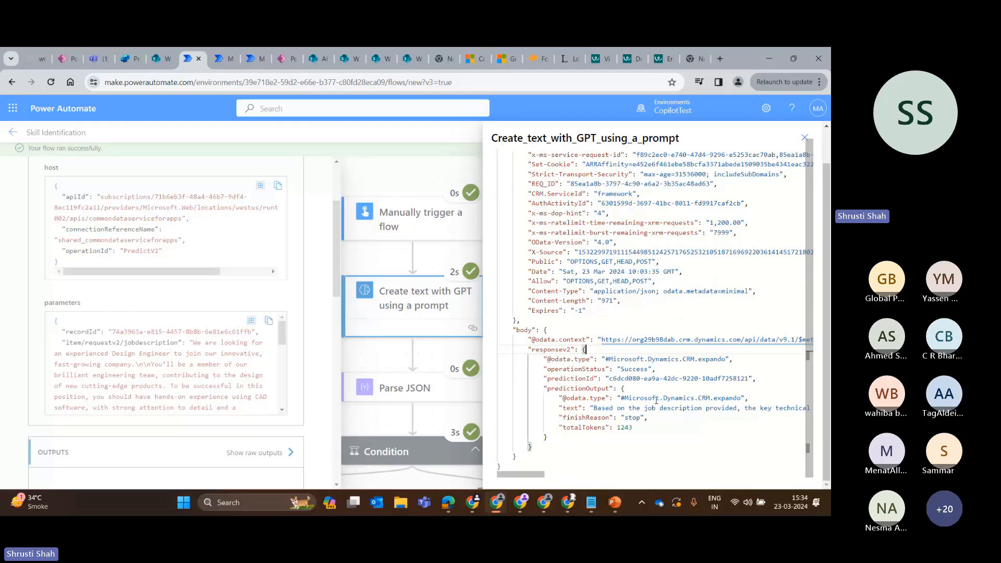
pyautogui.click(556, 408)
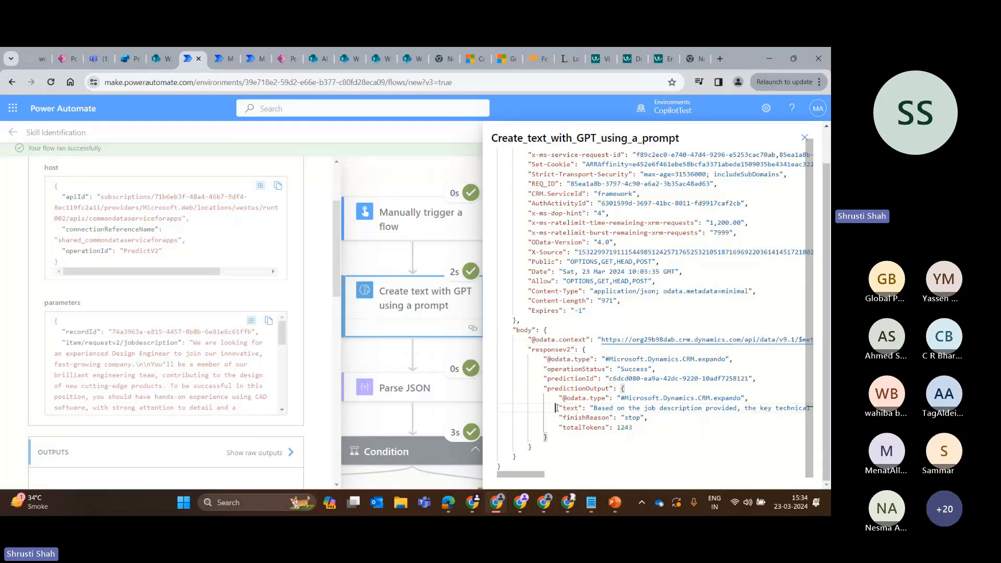
pyautogui.moveTo(556, 408); pyautogui.dragTo(588, 407)
pyautogui.moveTo(590, 408); pyautogui.dragTo(813, 403)
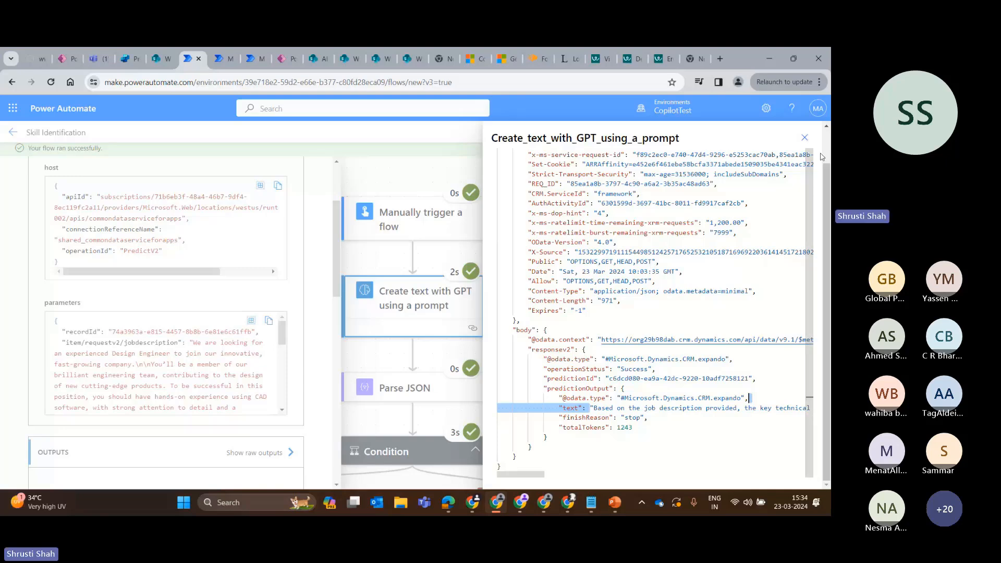
pyautogui.click(805, 138)
# Check the run result of the Condition after Parse JSON, including its raw inputs, and return to its branches.
pyautogui.scroll(1, 304, 207)
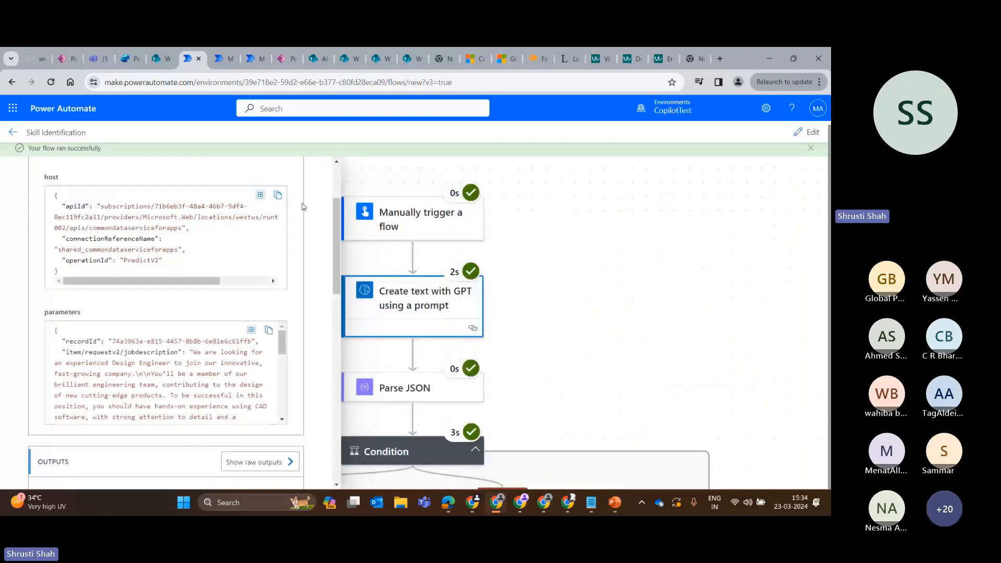
pyautogui.scroll(-4, 412, 313)
pyautogui.click(387, 235)
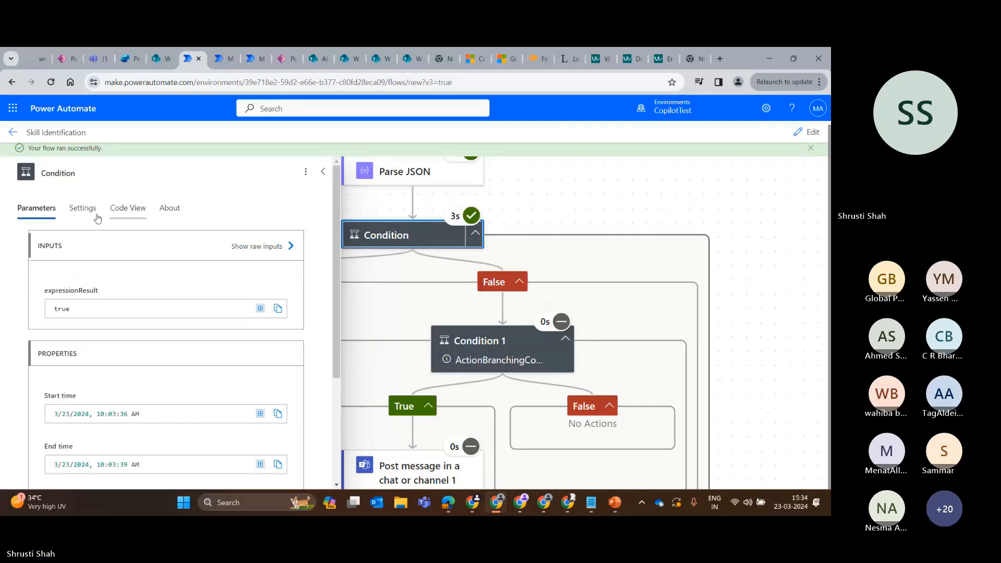
pyautogui.scroll(-3, 269, 375)
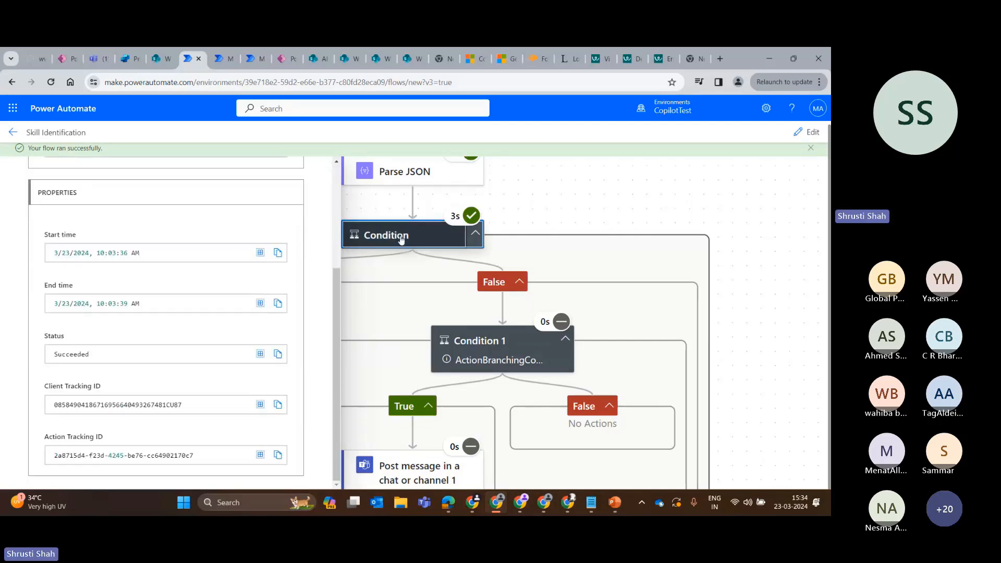
pyautogui.scroll(3, 128, 227)
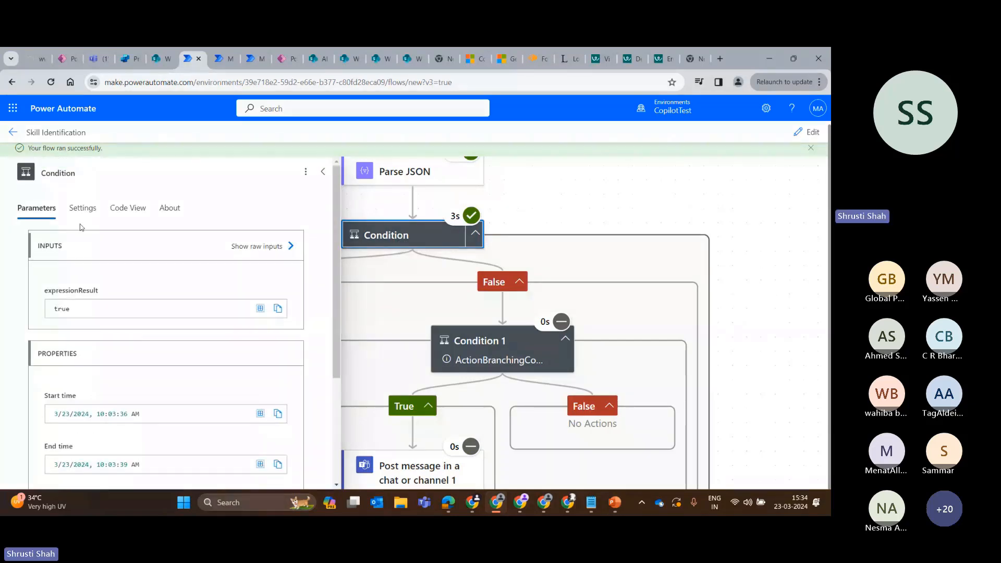
pyautogui.click(277, 247)
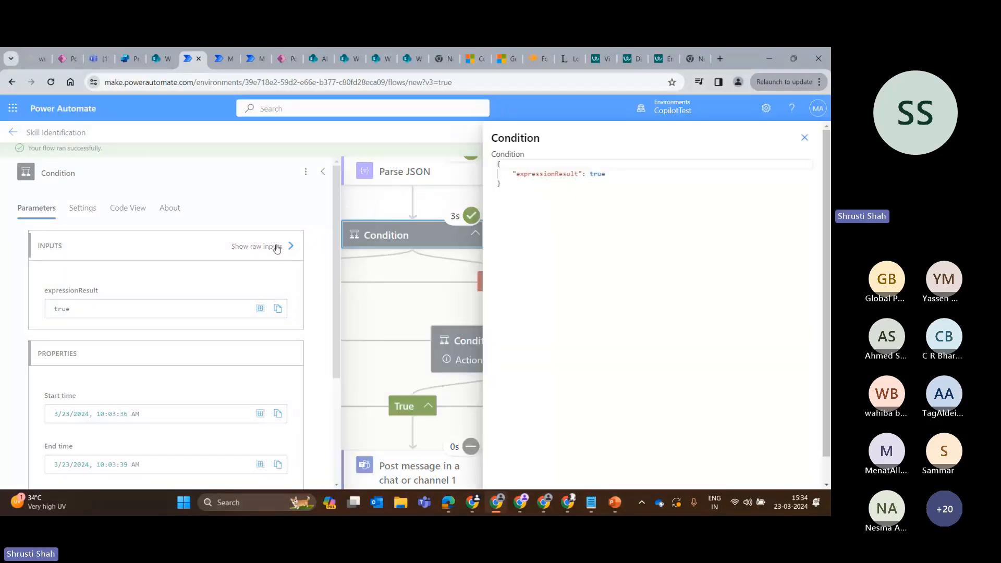
pyautogui.click(805, 137)
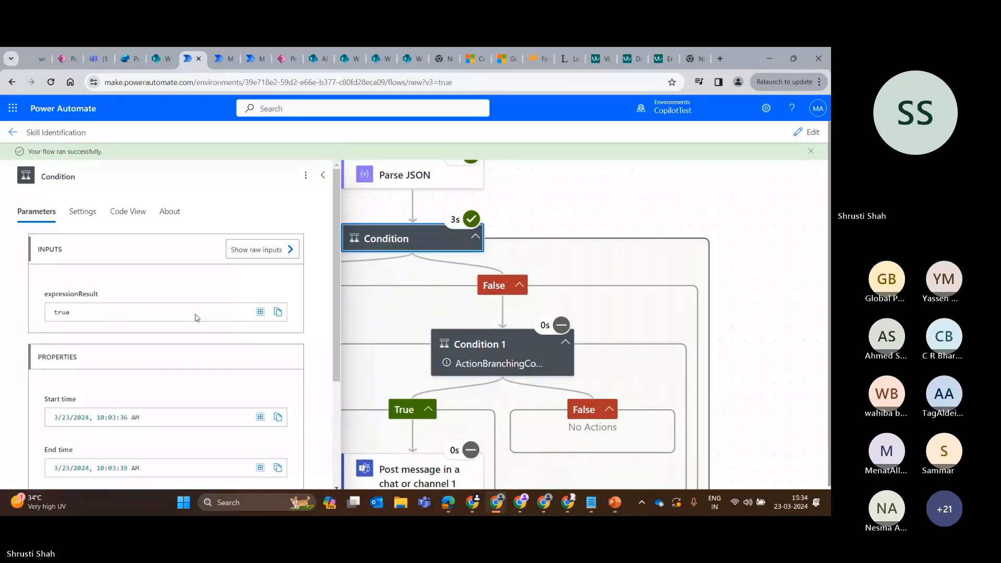
pyautogui.click(322, 173)
pyautogui.scroll(-2, 230, 268)
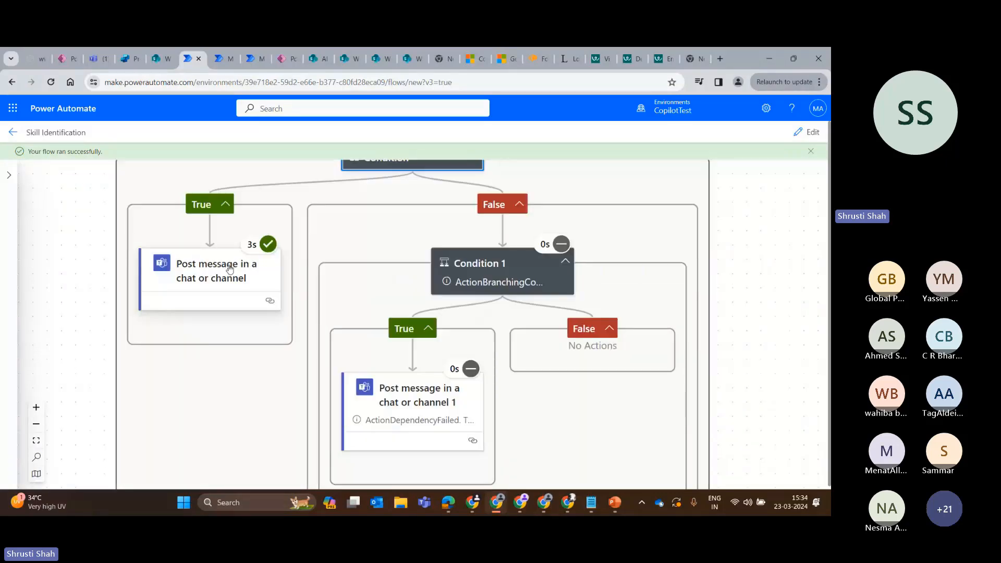
# Inspect the run details and raw outputs of Post message in a chat or channel in the Condition's True branch.
pyautogui.click(229, 269)
pyautogui.scroll(1, 163, 418)
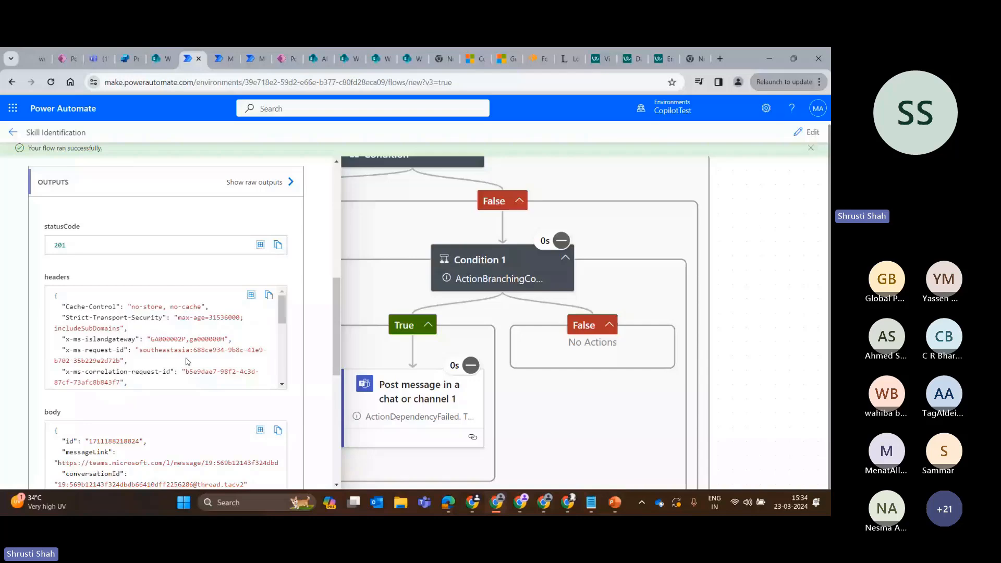
pyautogui.scroll(-3, 186, 360)
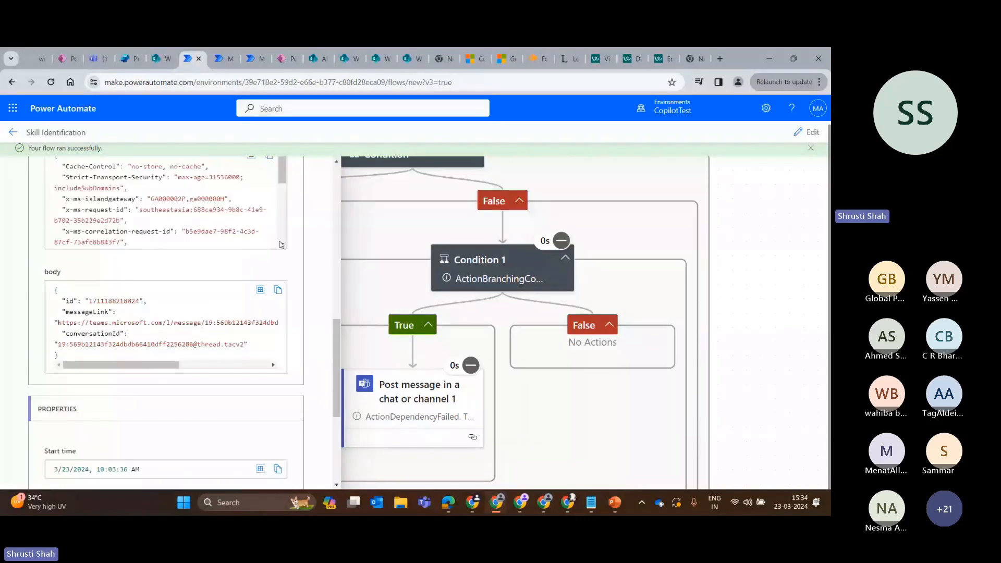
pyautogui.scroll(3, 281, 244)
pyautogui.click(260, 205)
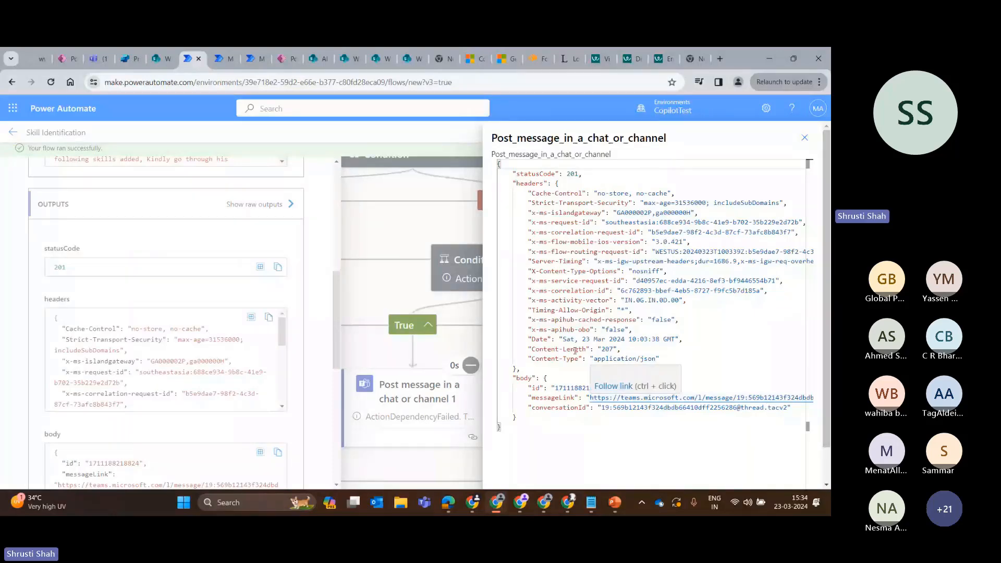
# Check the CAD Automation channel in Teams for the flow's post and review the Teams message action's inputs in the run.
pyautogui.click(97, 58)
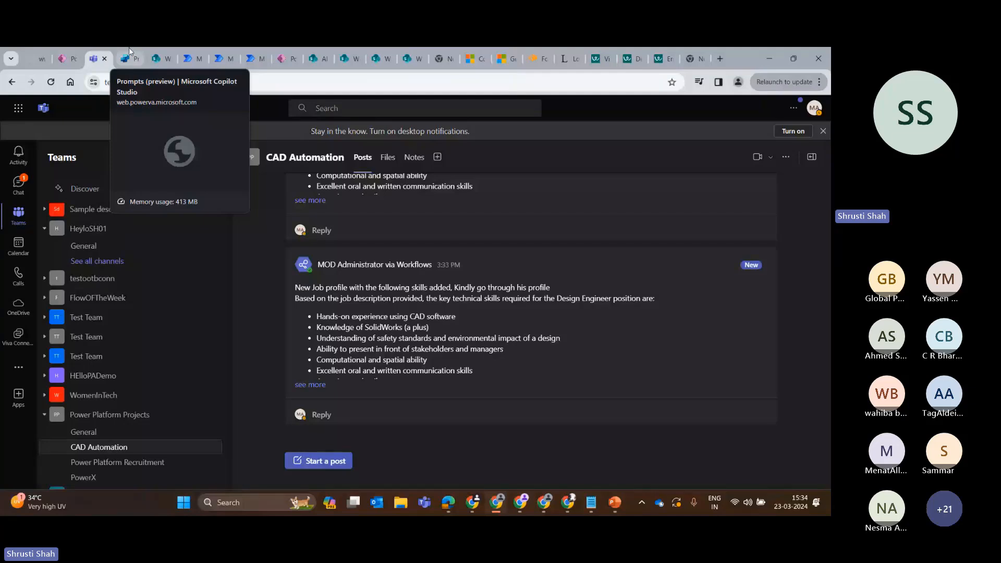
pyautogui.click(191, 58)
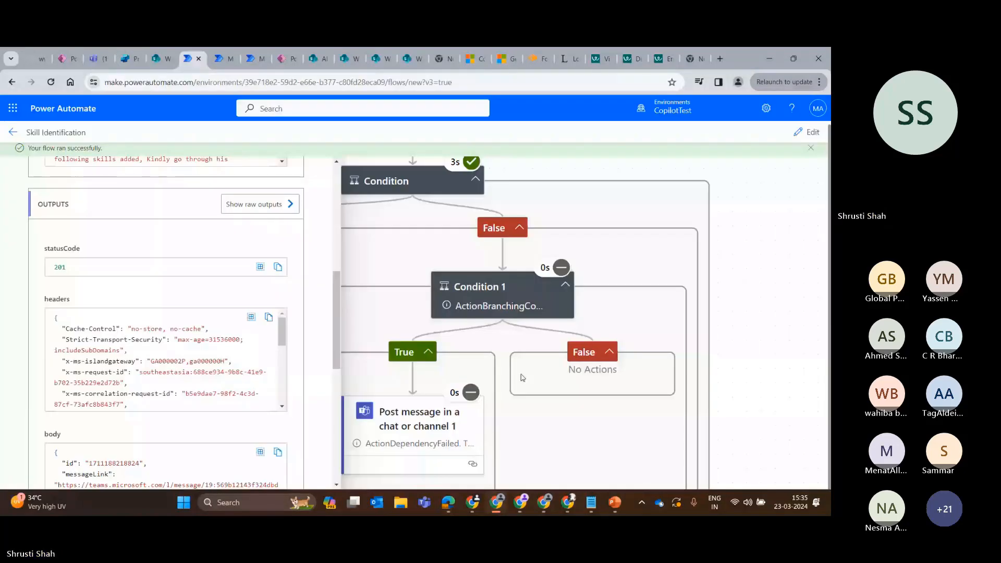
pyautogui.scroll(1, 208, 340)
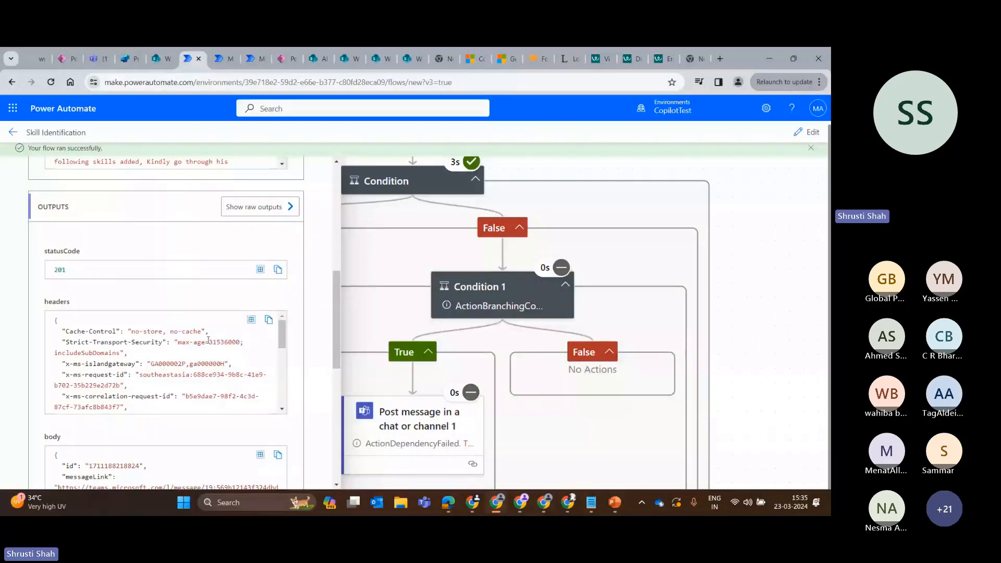
pyautogui.scroll(10, 208, 340)
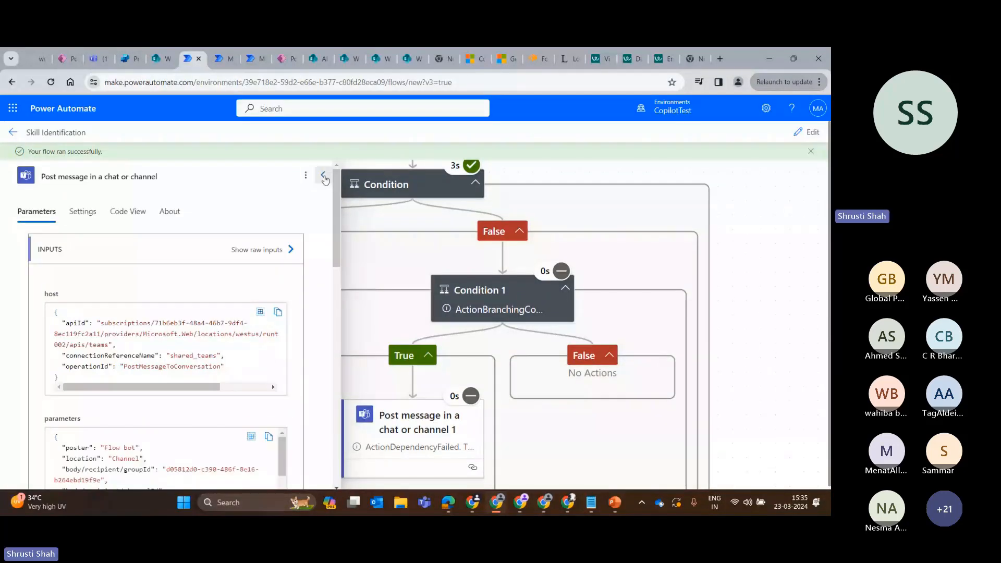
pyautogui.click(323, 175)
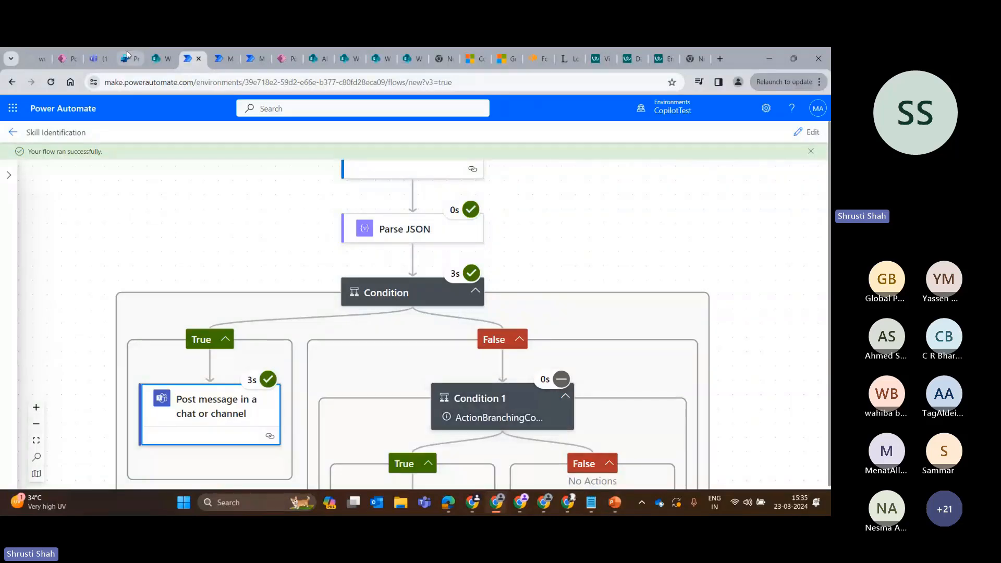
pyautogui.click(111, 51)
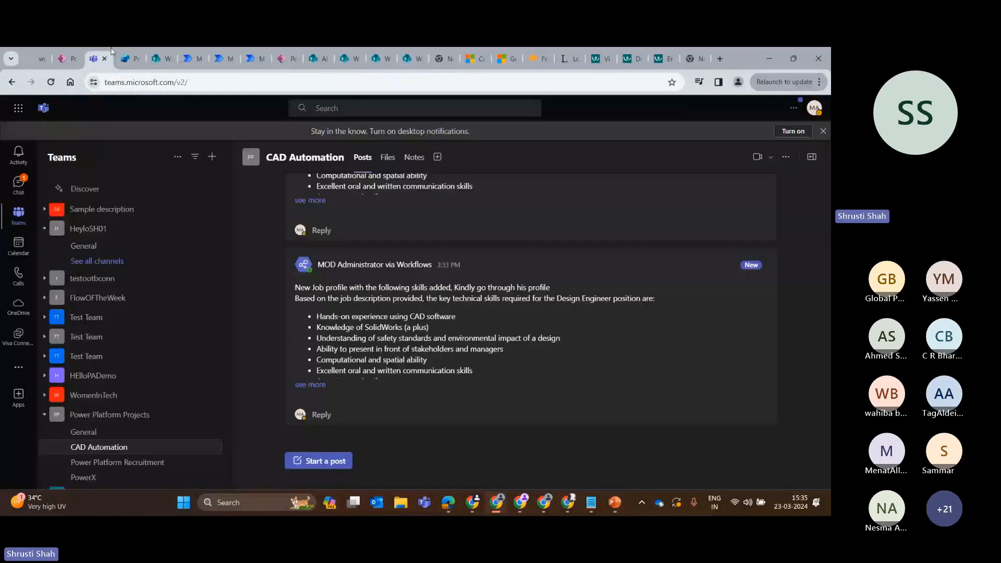
pyautogui.click(181, 52)
# Leave the Skill Identification run and open the custom prompt Identify completed and pending tasks from Email in AI Builder.
pyautogui.click(12, 131)
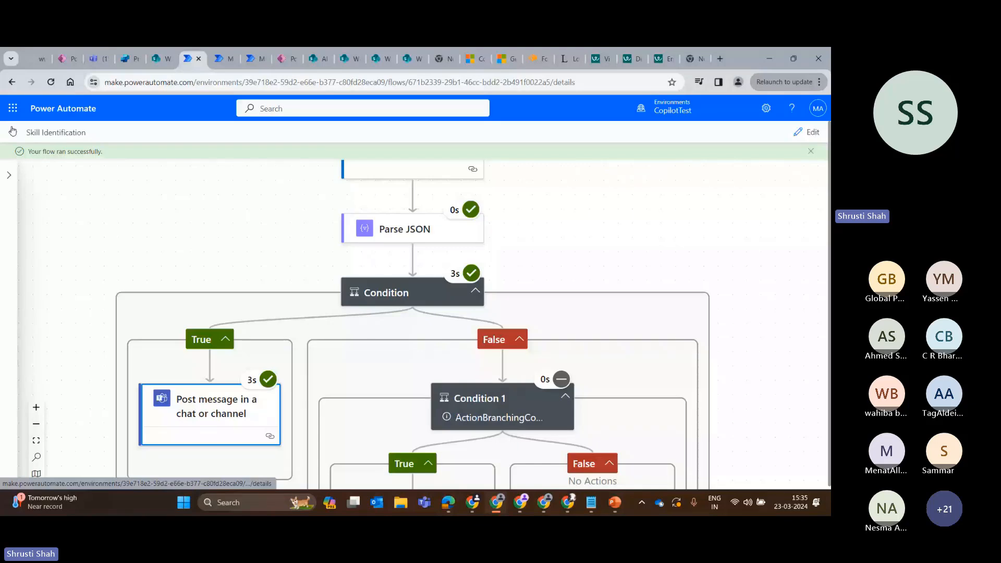
pyautogui.click(66, 59)
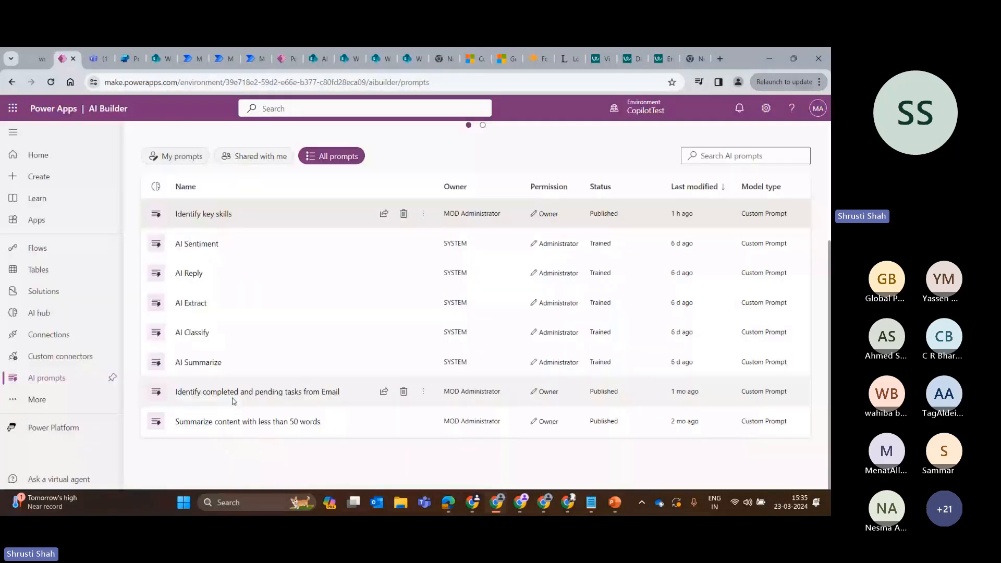
pyautogui.click(233, 399)
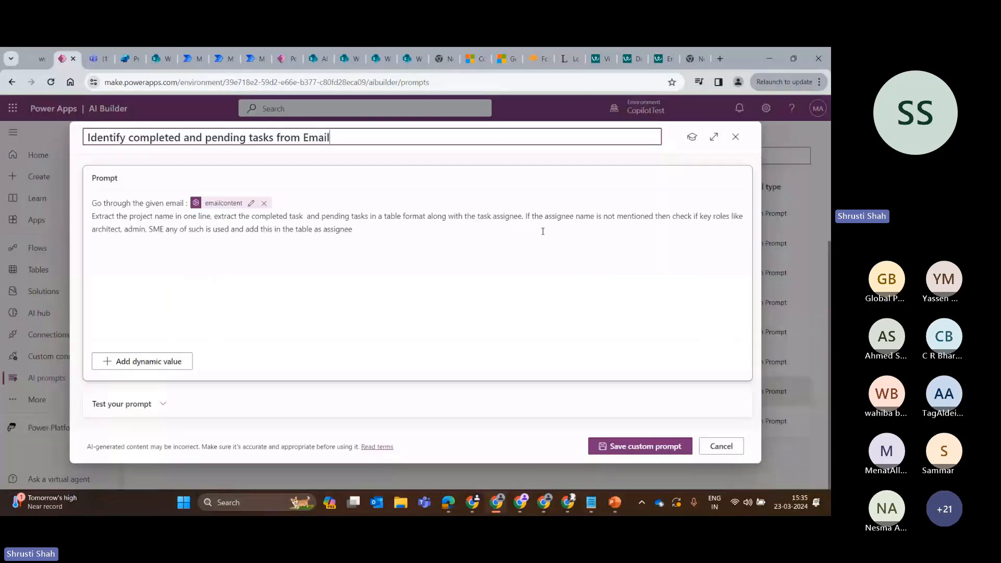
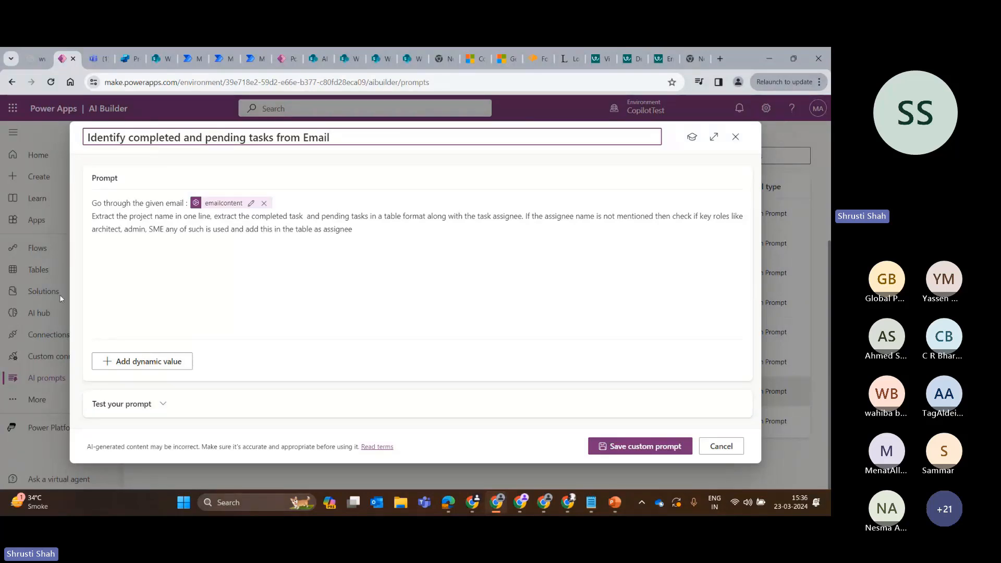
# Expand the test section of the email tasks prompt to view its emailcontent sample input, and close the prompt.
pyautogui.click(200, 399)
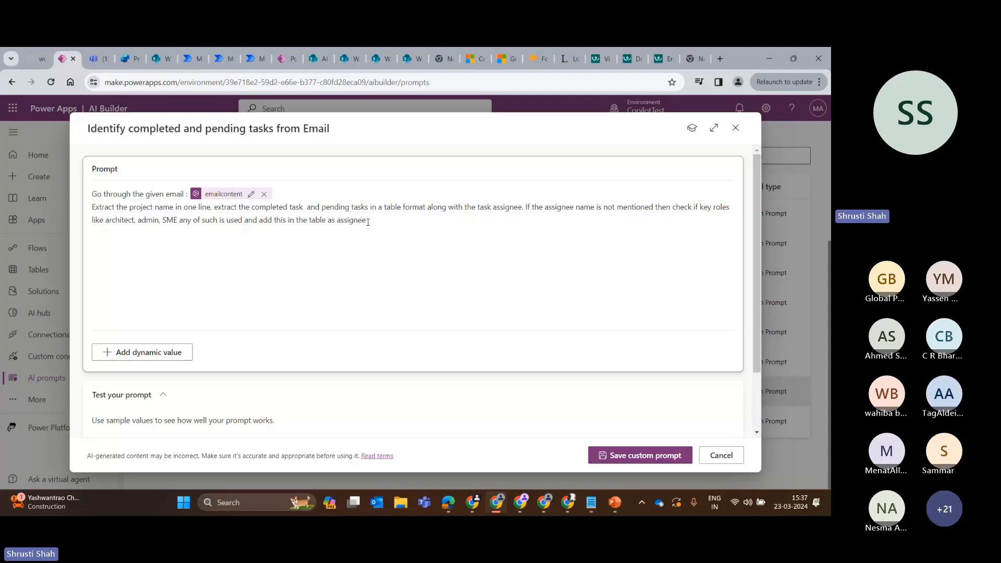
pyautogui.scroll(-2, 277, 272)
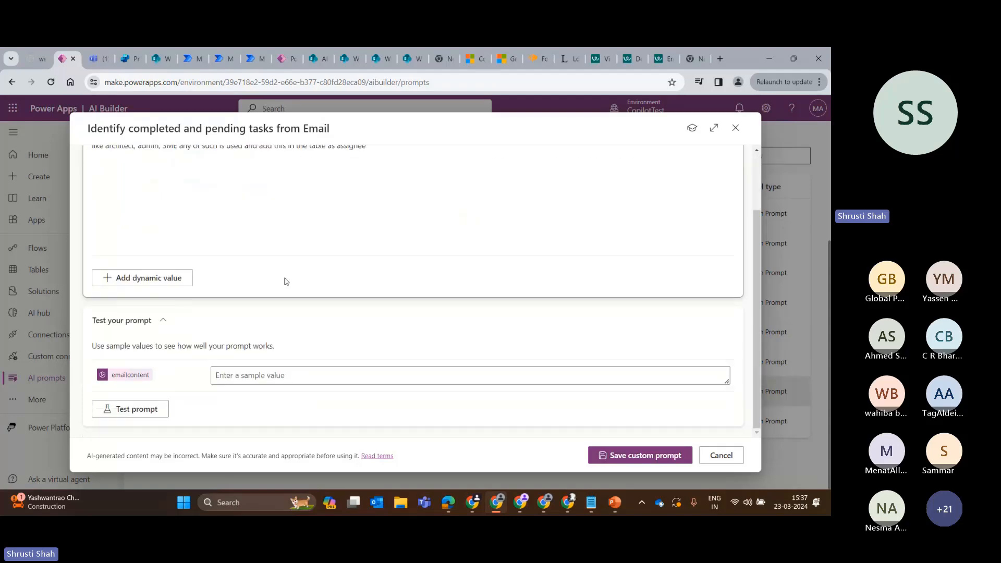
pyautogui.scroll(2, 311, 293)
pyautogui.click(733, 127)
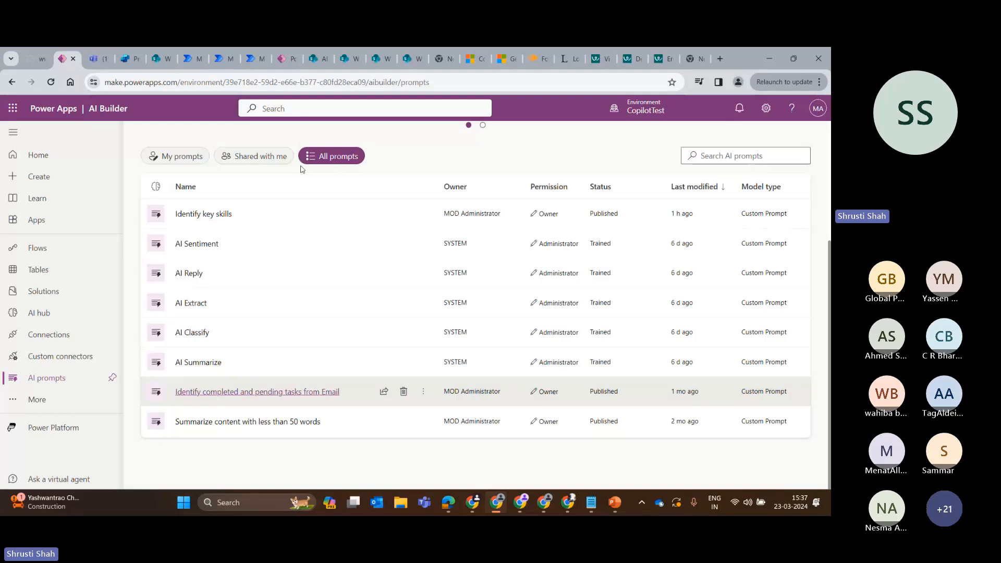
# Browse the AI prompt templates, examine the prompt text of the Classify text template, close it and look over the prompts list.
pyautogui.scroll(3, 301, 169)
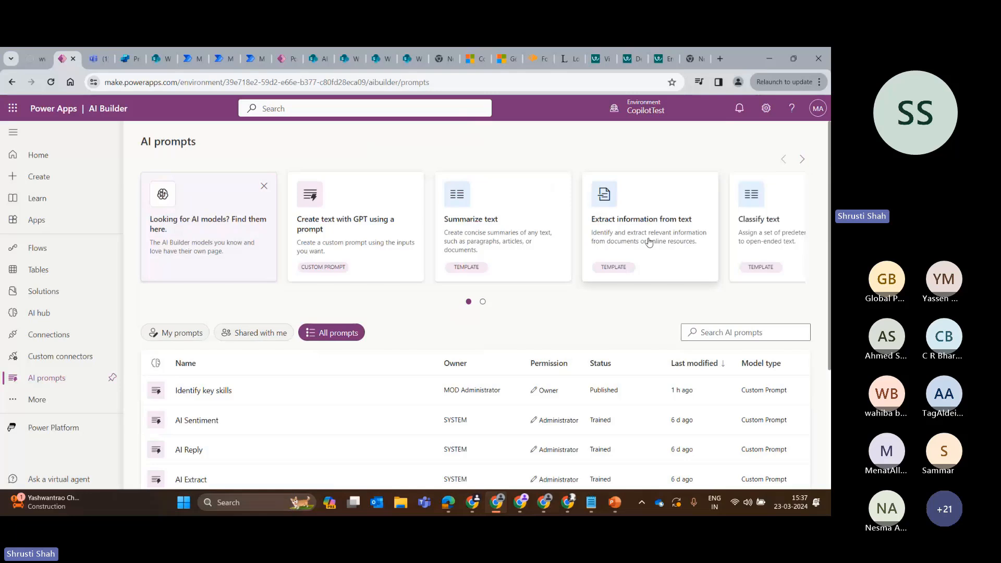
pyautogui.click(802, 159)
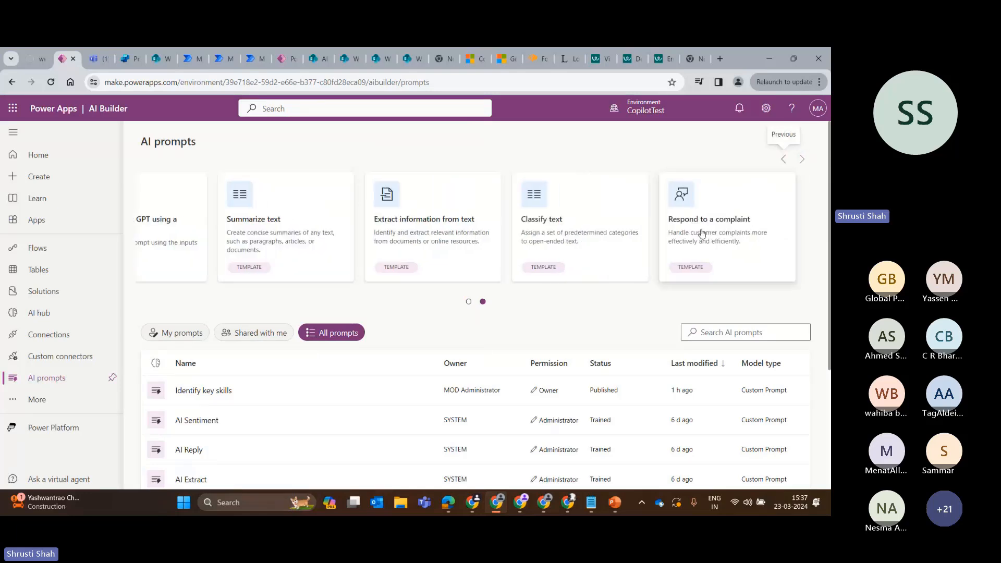
pyautogui.click(579, 225)
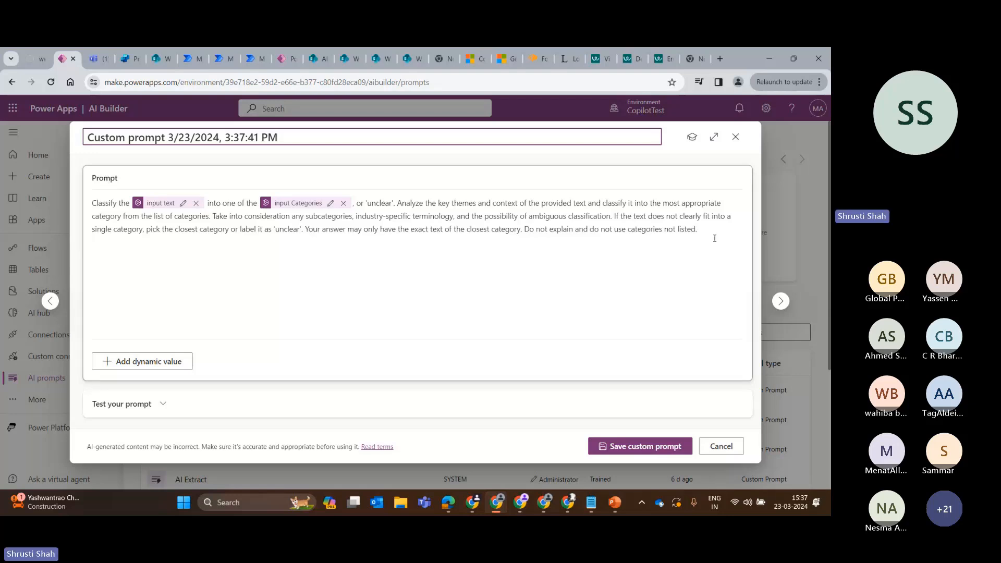
pyautogui.moveTo(715, 239); pyautogui.dragTo(92, 203)
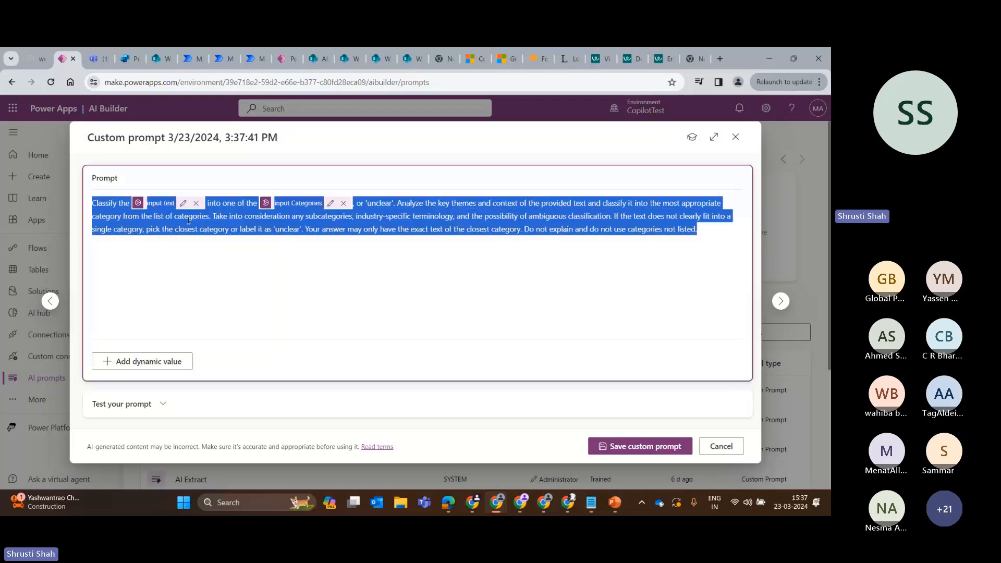
pyautogui.click(736, 137)
pyautogui.scroll(-3, 576, 309)
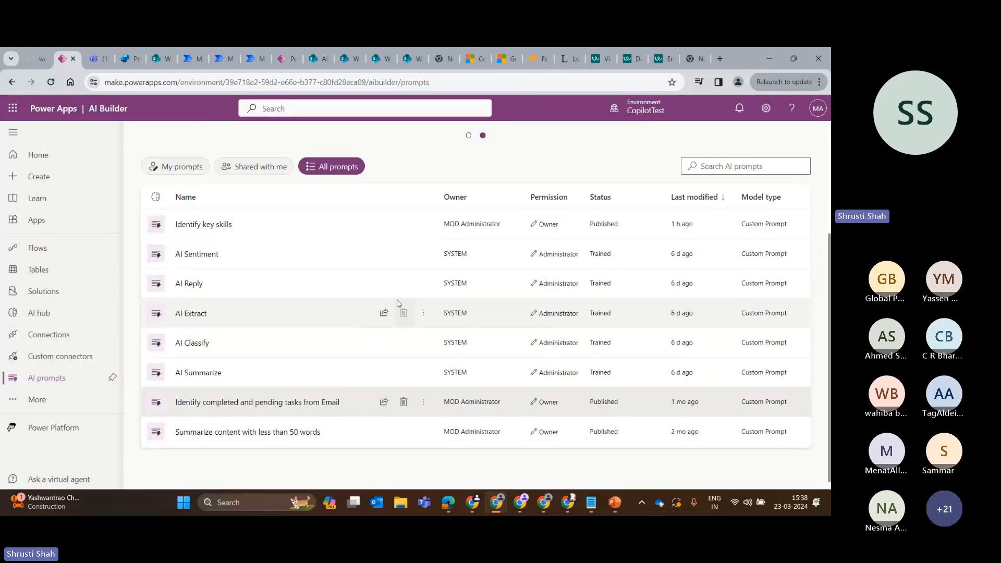
pyautogui.scroll(3, 398, 303)
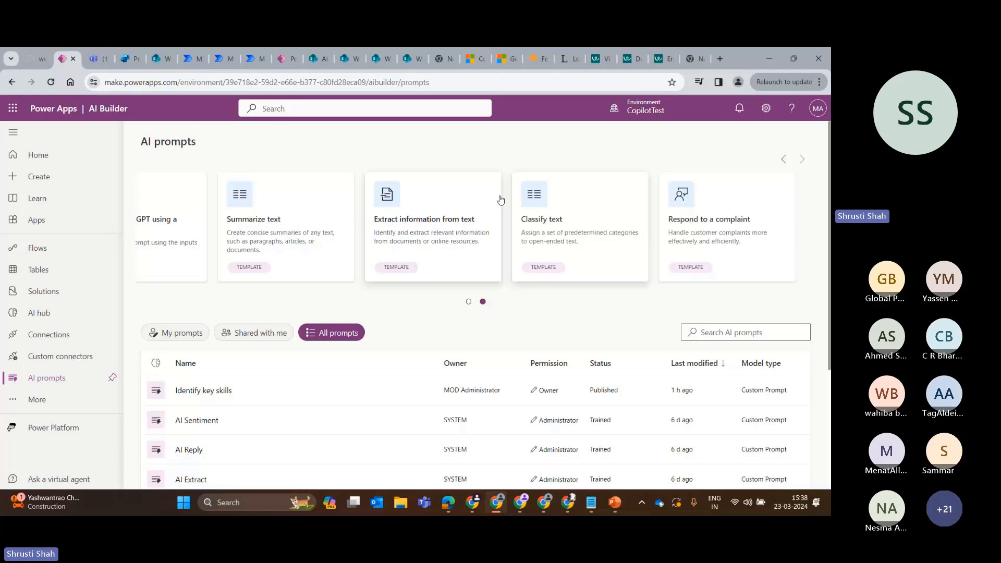
# Switch to the OpenAI canvas app editor and inspect Screen3's job description text input and the button's Text formula.
pyautogui.click(282, 60)
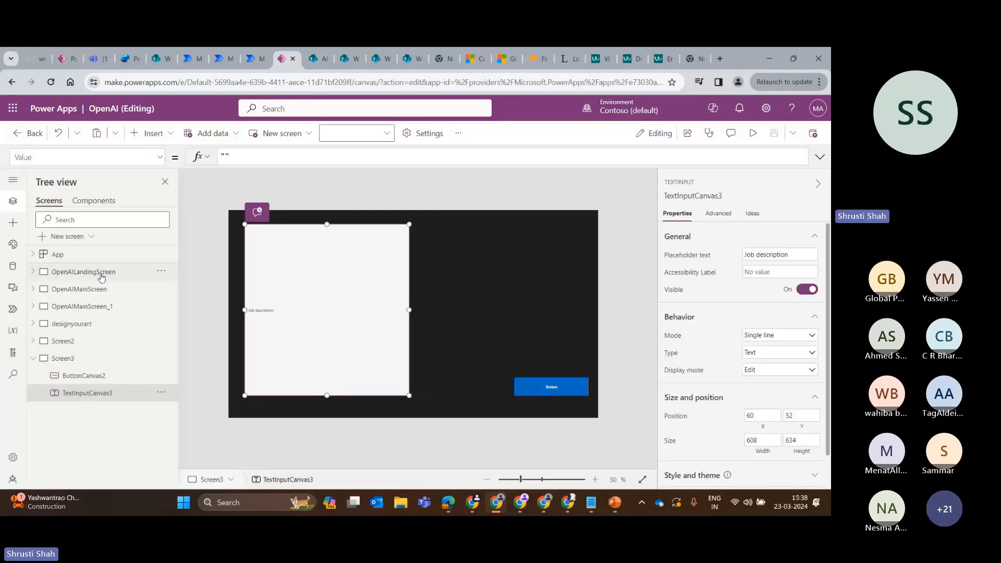
pyautogui.click(99, 272)
pyautogui.click(87, 363)
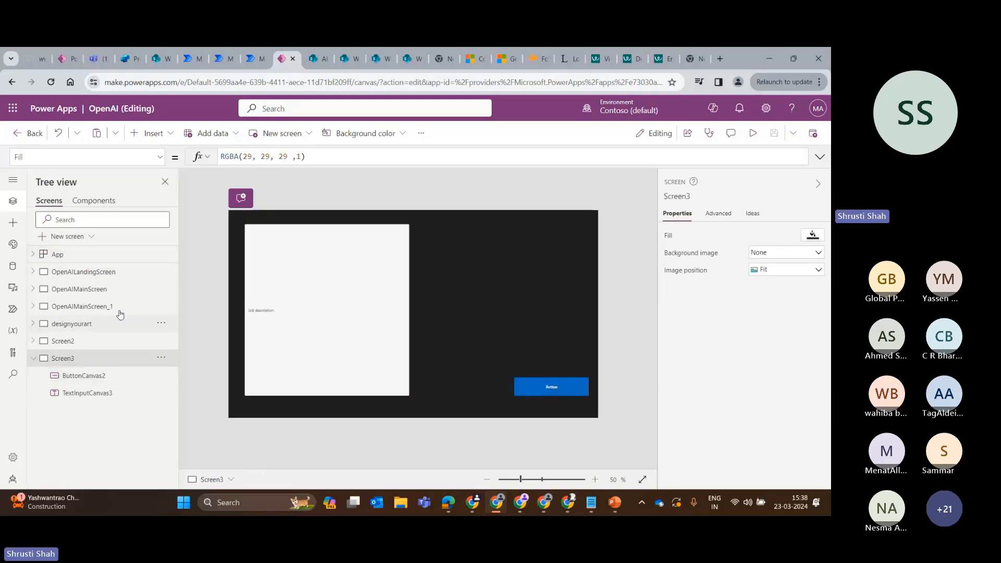
pyautogui.click(352, 295)
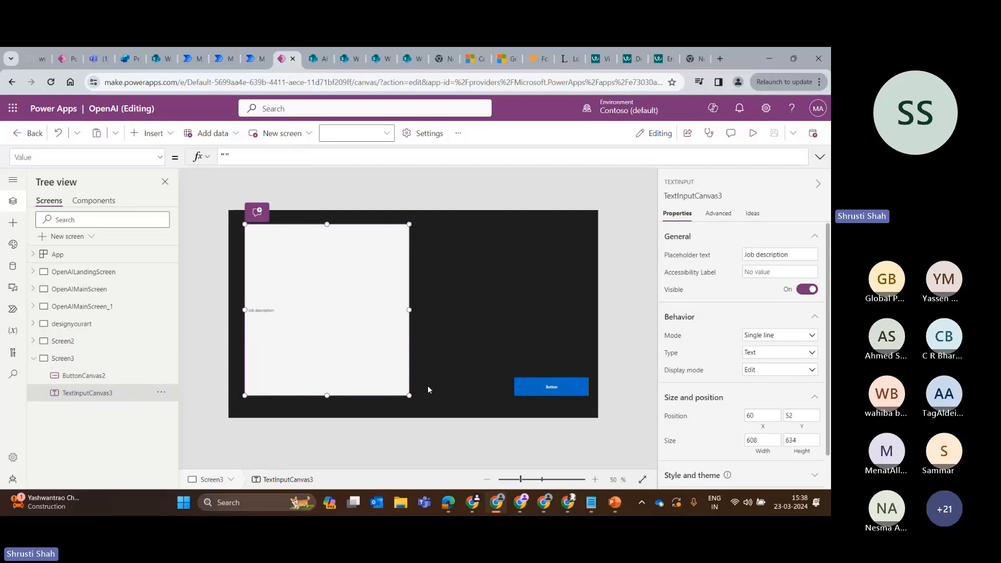
pyautogui.click(543, 387)
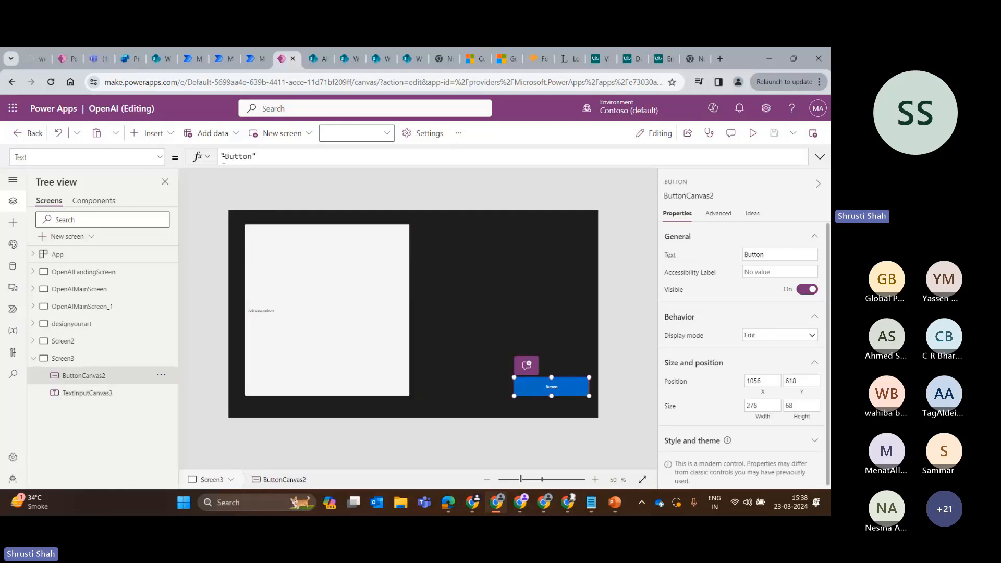
pyautogui.click(248, 156)
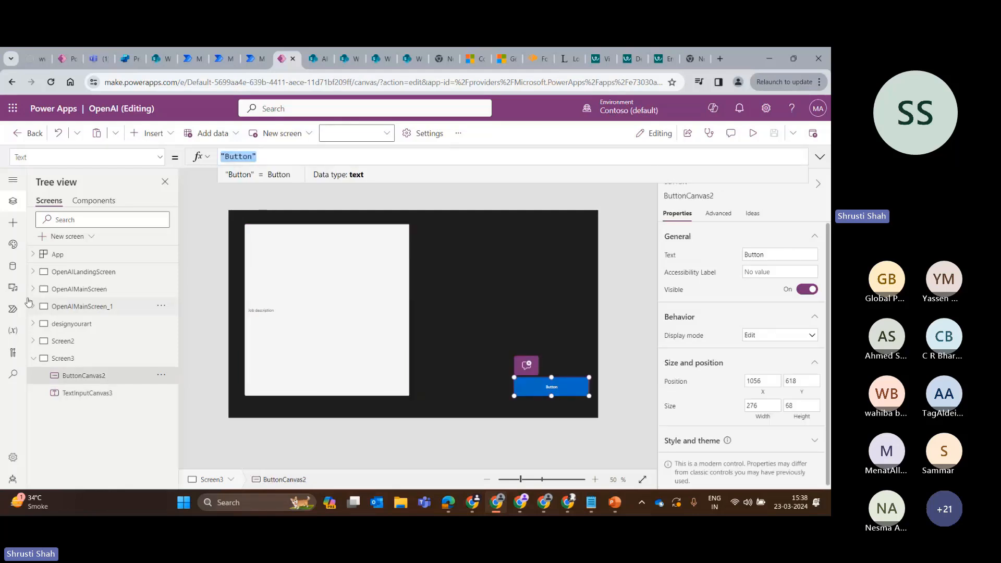
# Start adding data to the app, search the data sources for "ai bui", and clear the search.
pyautogui.click(13, 223)
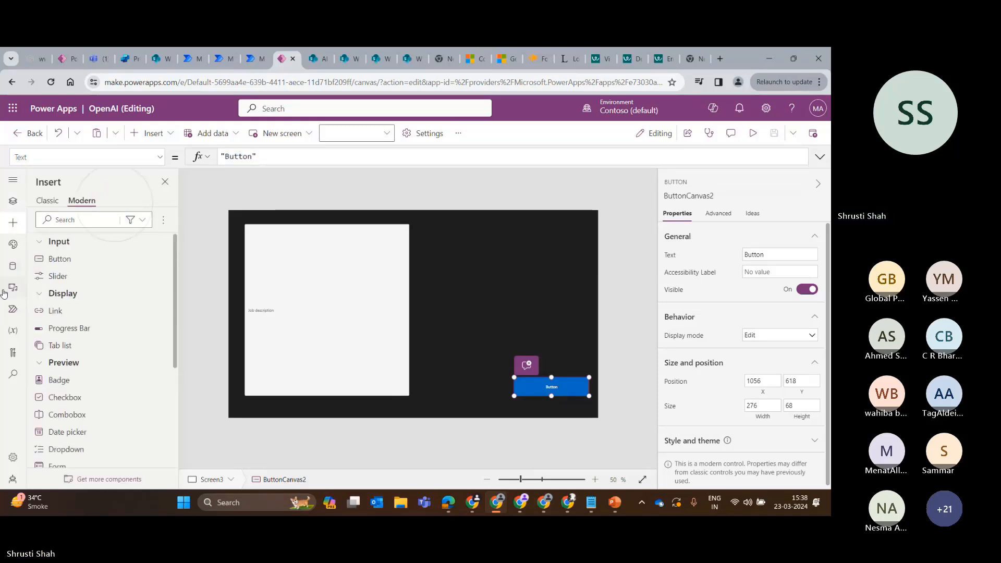
pyautogui.click(13, 266)
pyautogui.click(64, 220)
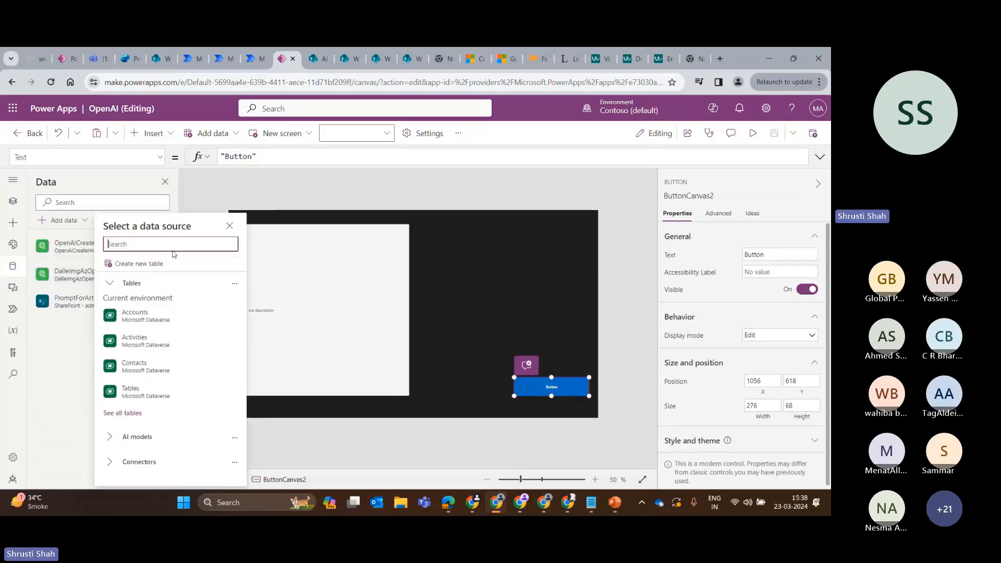
pyautogui.write('ai bui')
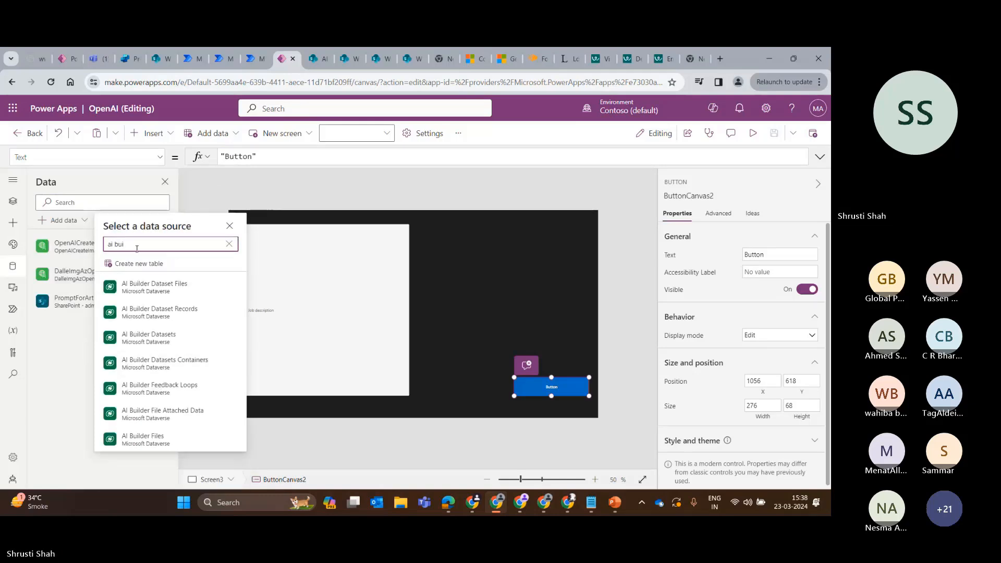
pyautogui.hotkey('ctrl', 'a')
pyautogui.press('BackSpace')
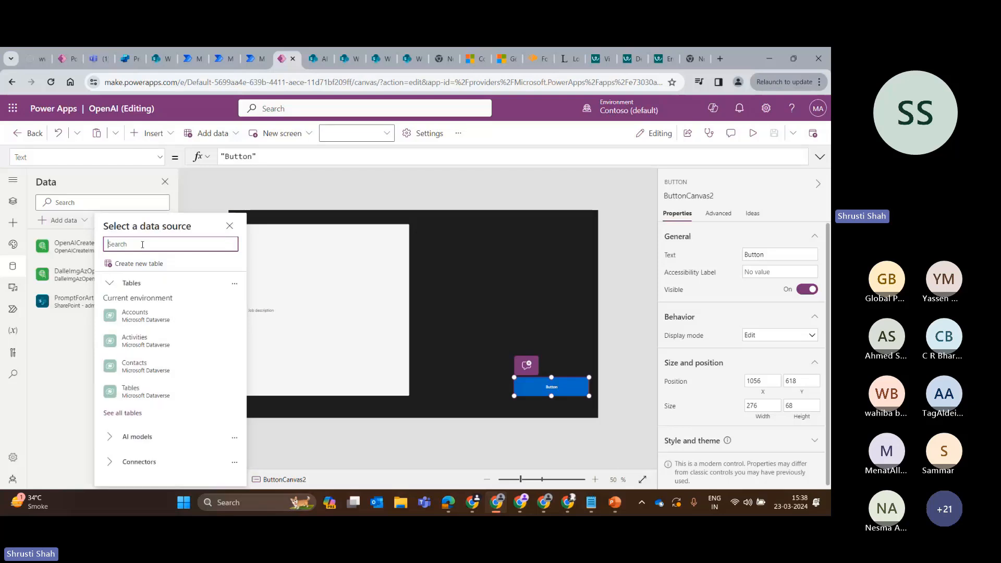
# Expand the AI models among the data sources and look through the prebuilt models and custom prompts.
pyautogui.click(130, 436)
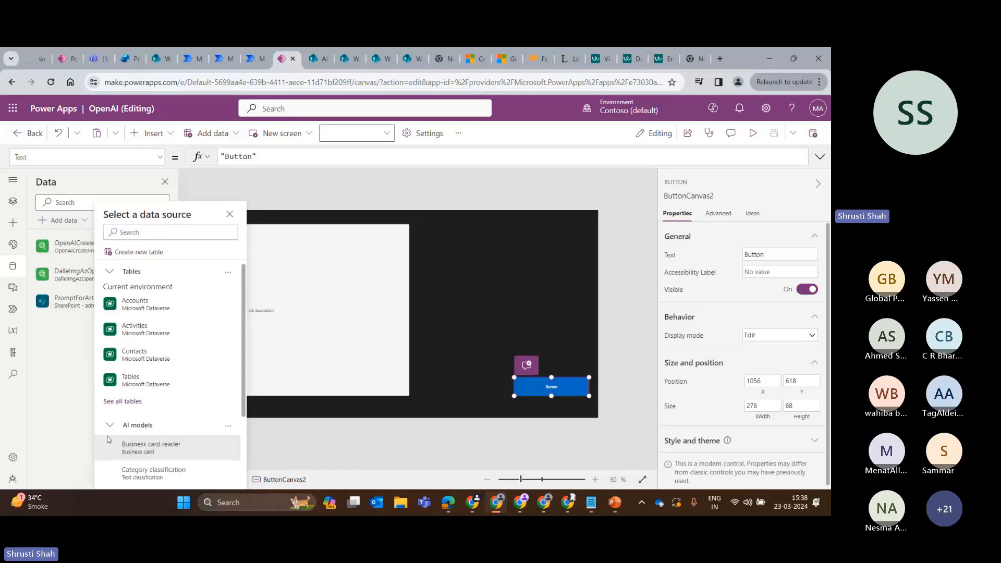
pyautogui.click(118, 442)
pyautogui.scroll(-2, 166, 345)
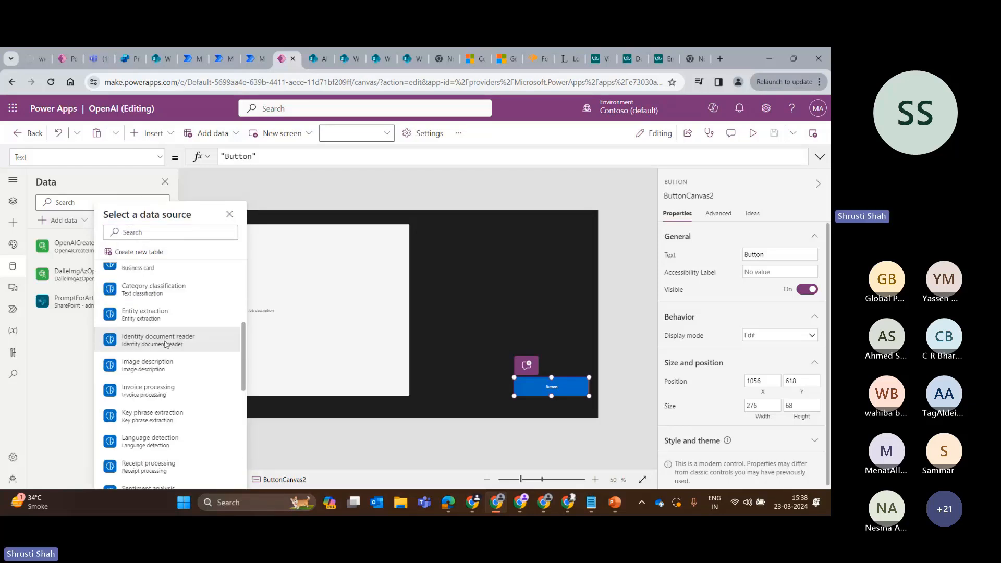
pyautogui.scroll(-5, 163, 359)
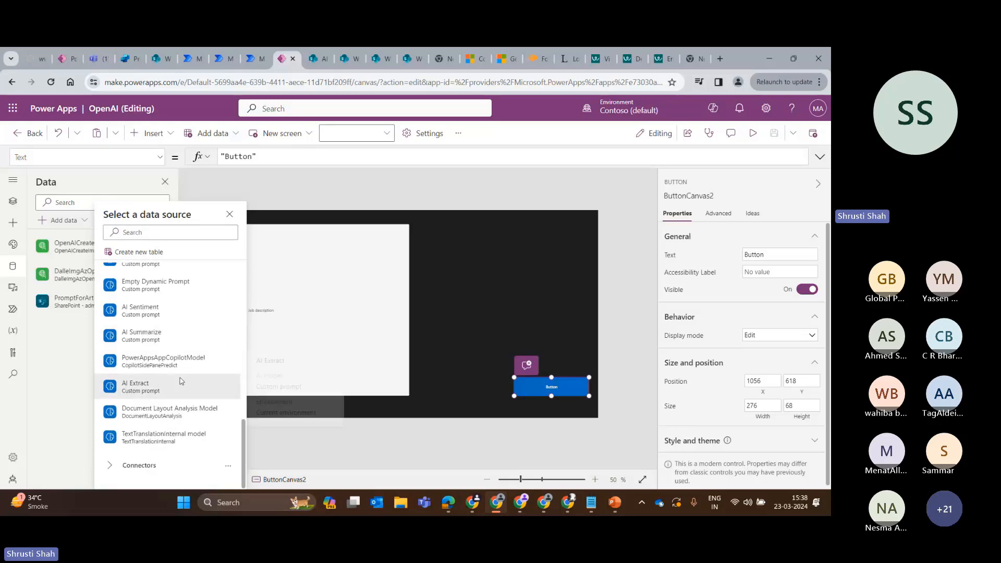
pyautogui.moveTo(185, 395)
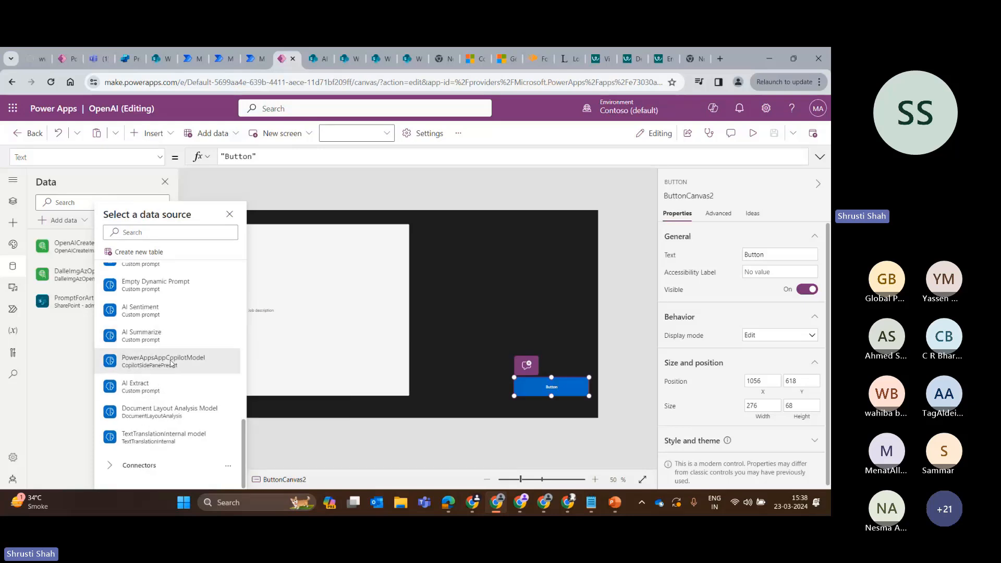
pyautogui.scroll(1, 169, 382)
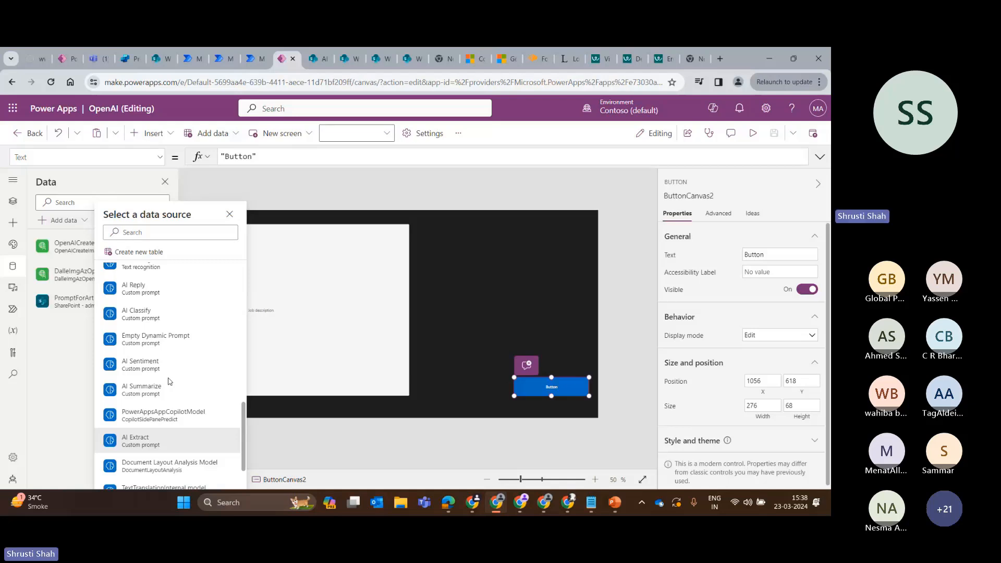
# Search the data sources for "identify", check the results for the custom prompt, and clear the search.
pyautogui.click(134, 232)
pyautogui.write('iden')
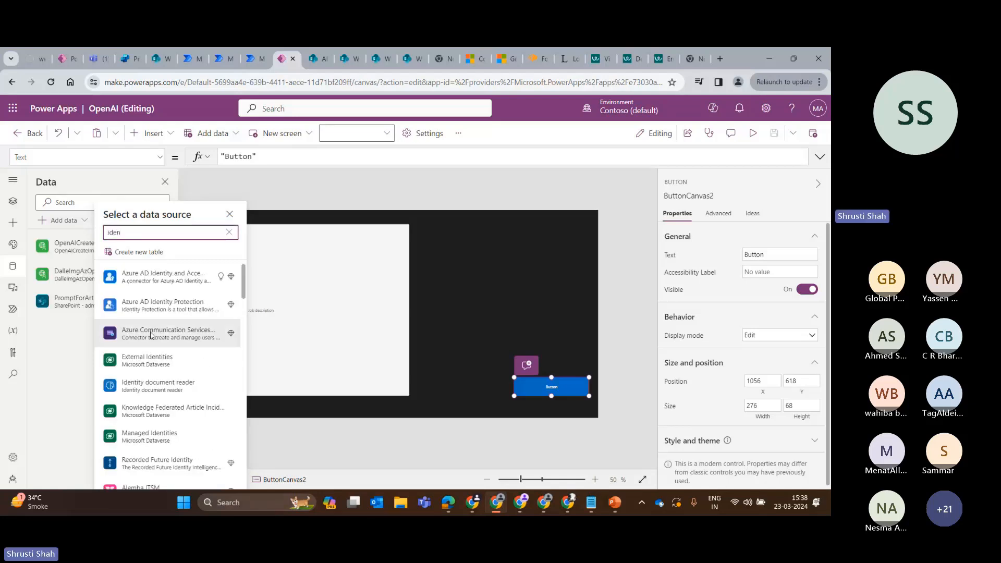
pyautogui.scroll(-10, 153, 355)
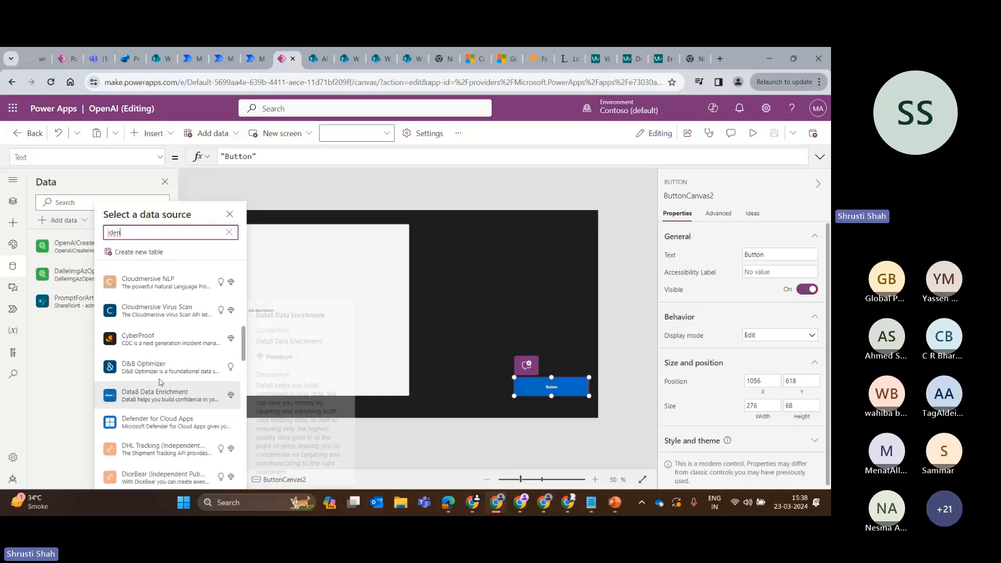
pyautogui.write('tify')
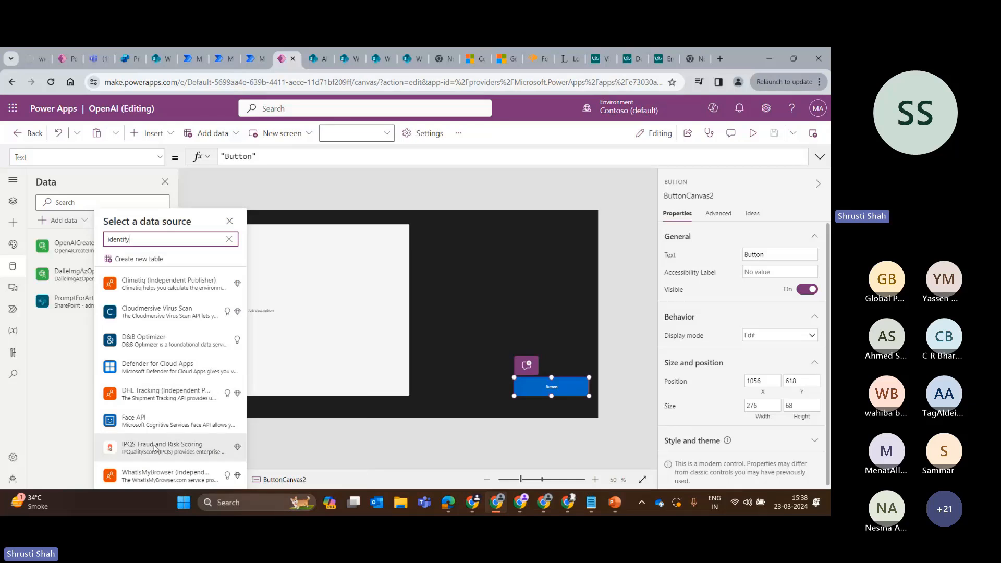
pyautogui.click(230, 239)
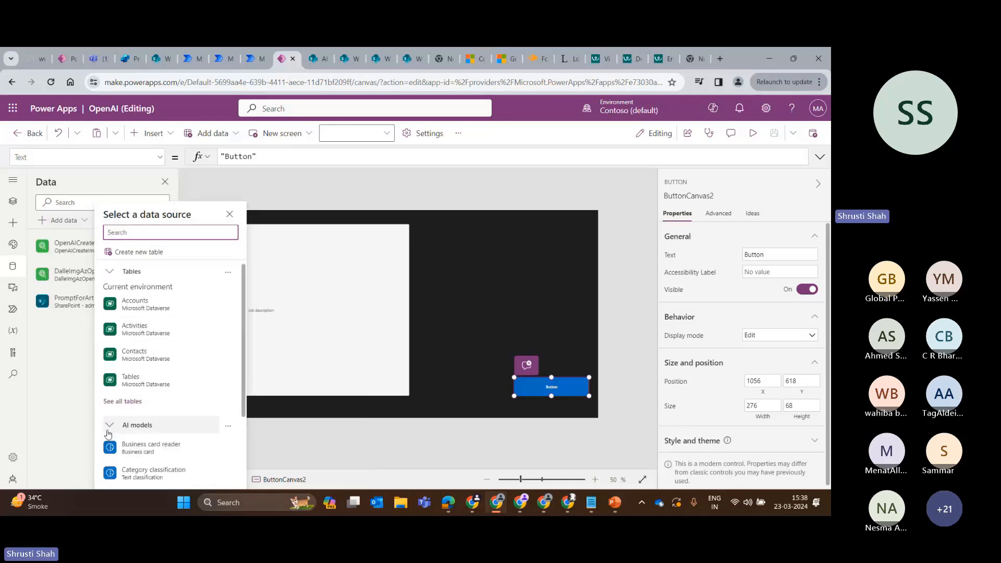
# Go through the AI models again, checking the custom prompt entries for the prompts built in AI Builder.
pyautogui.scroll(-2, 130, 417)
pyautogui.click(124, 441)
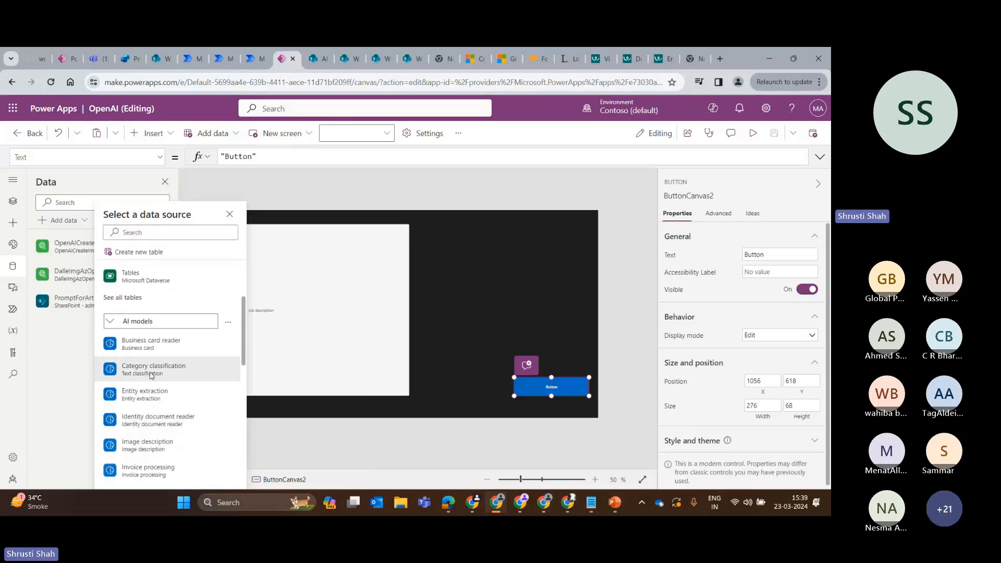
pyautogui.scroll(-5, 168, 390)
pyautogui.scroll(-4, 169, 389)
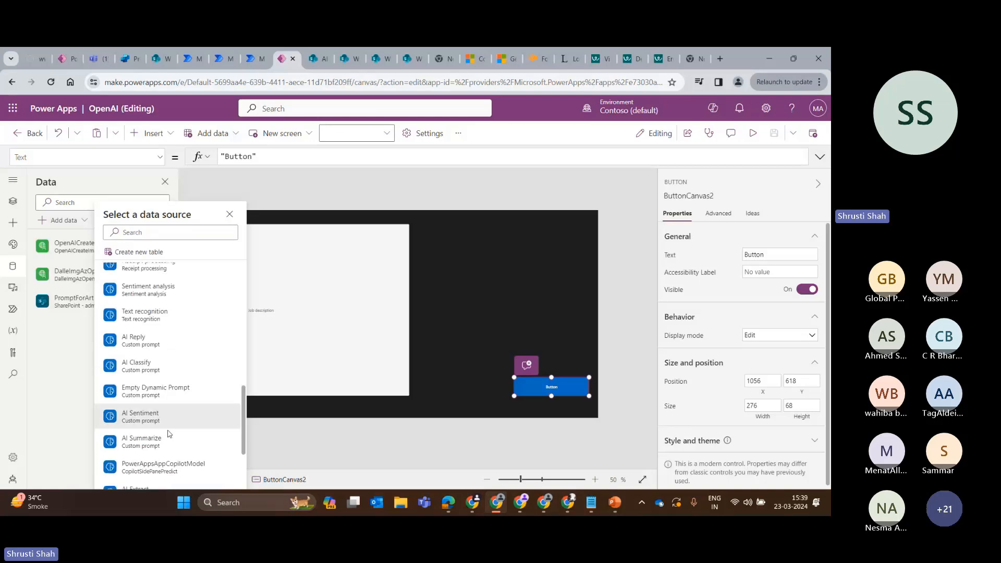
pyautogui.moveTo(158, 377)
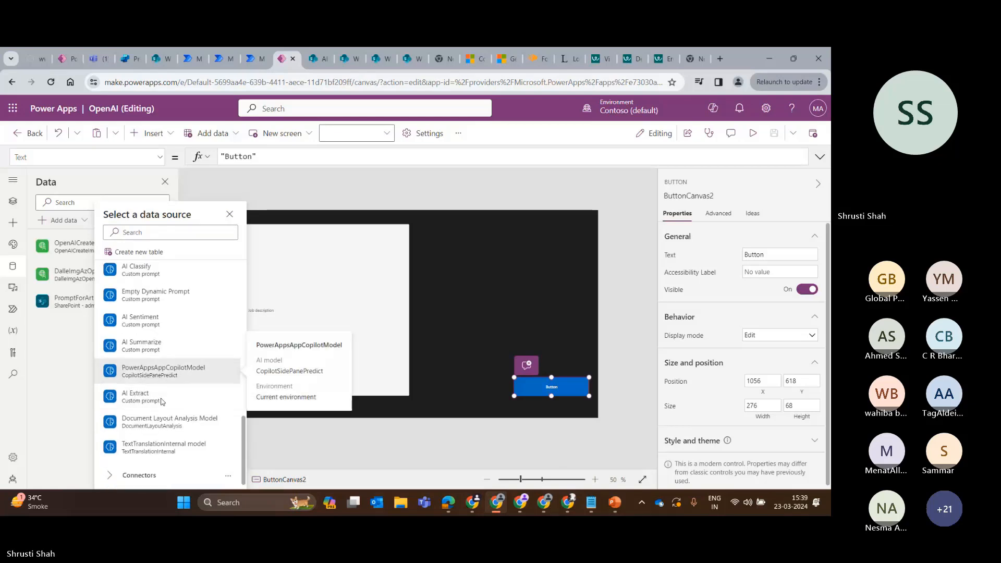
pyautogui.scroll(-1, 133, 472)
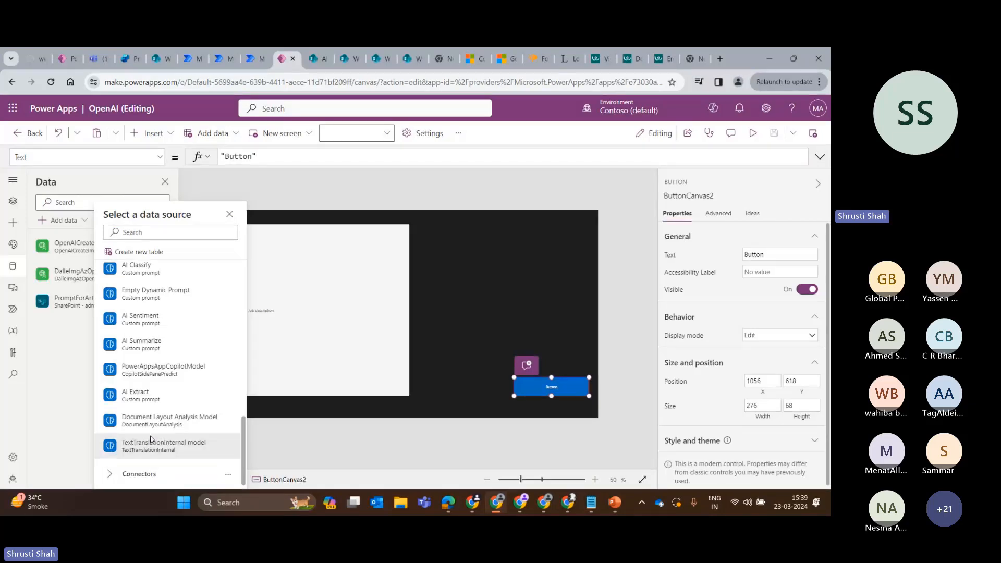
pyautogui.moveTo(160, 346)
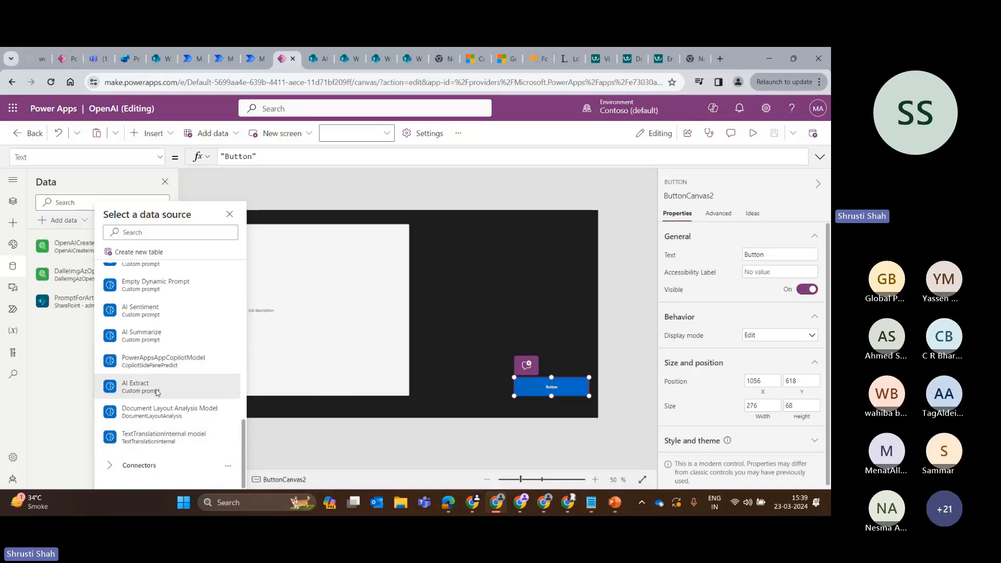
pyautogui.scroll(2, 148, 365)
# Dismiss the data source selection and leave the OpenAI app editor for the Apps list.
pyautogui.click(65, 290)
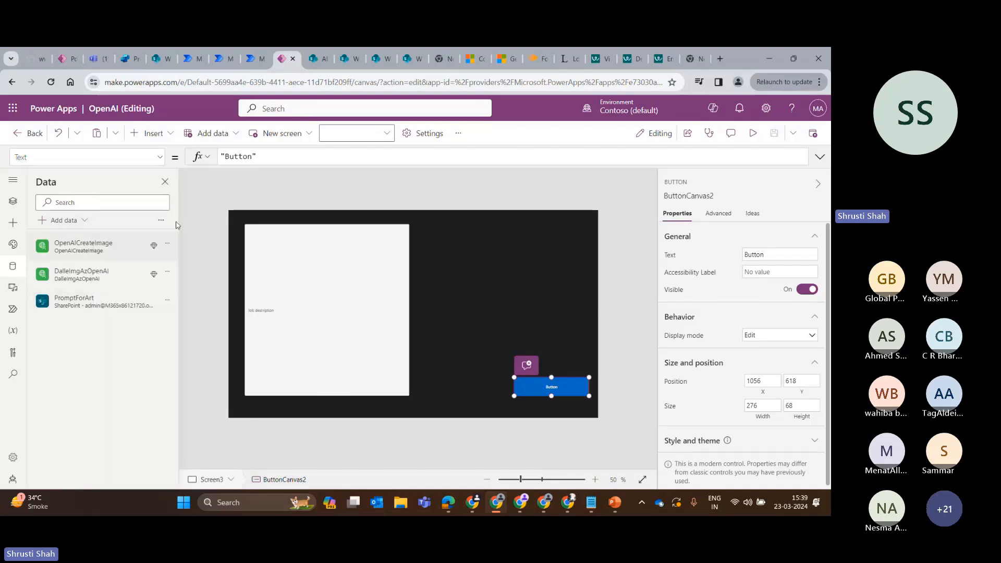
pyautogui.click(160, 220)
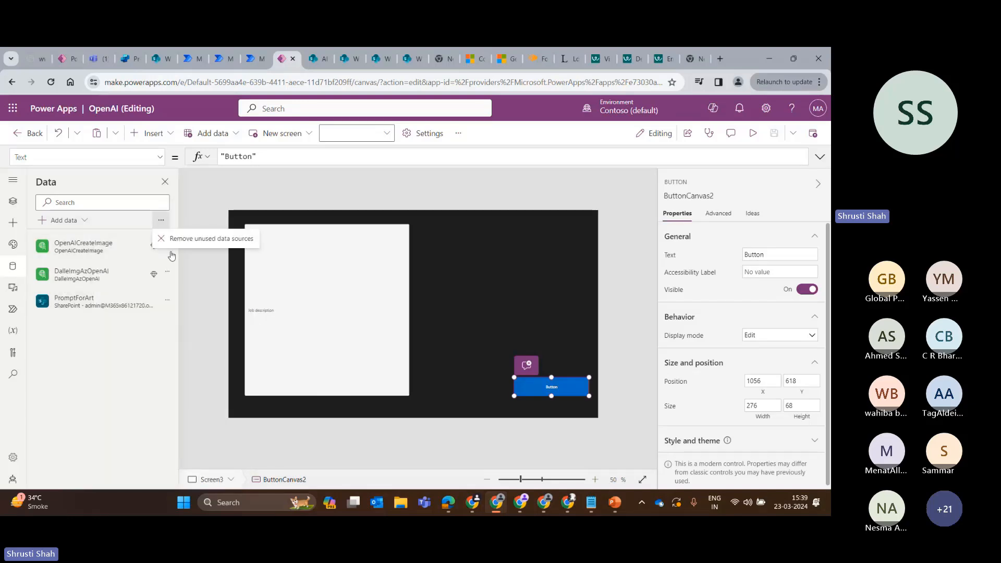
pyautogui.click(12, 82)
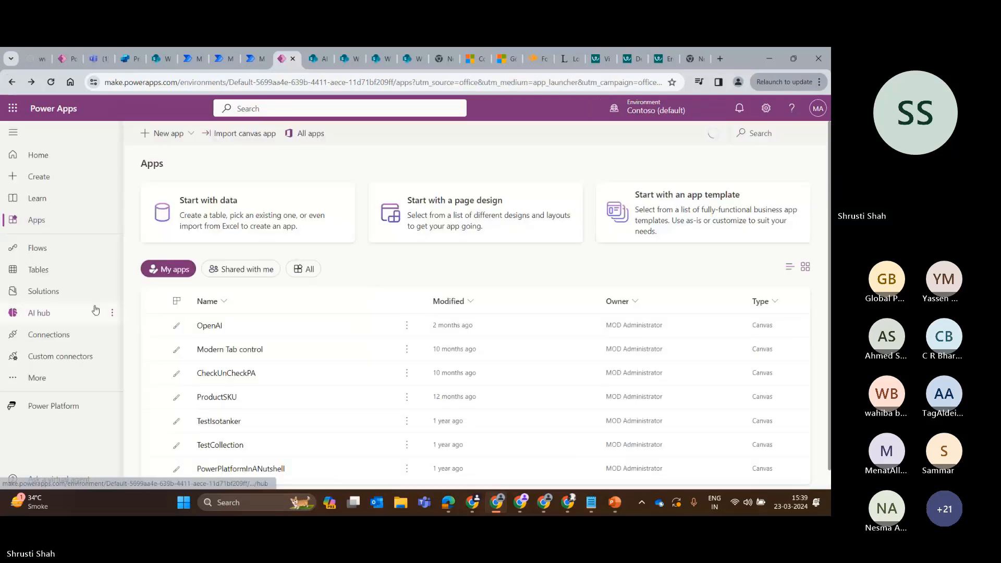
# Reopen the OpenAI app for editing, skip the welcome message, and display Screen3.
pyautogui.scroll(-1, 243, 234)
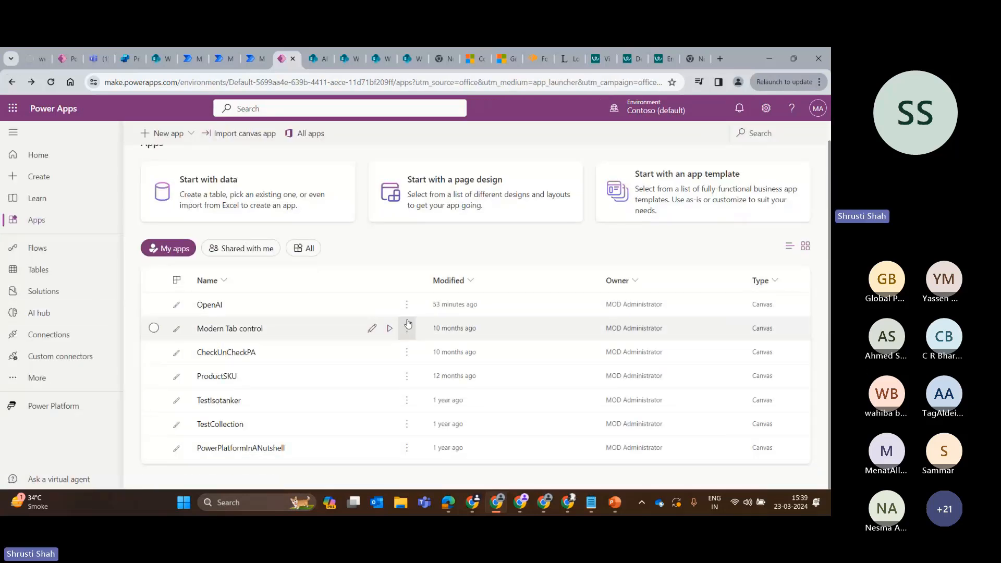
pyautogui.click(373, 304)
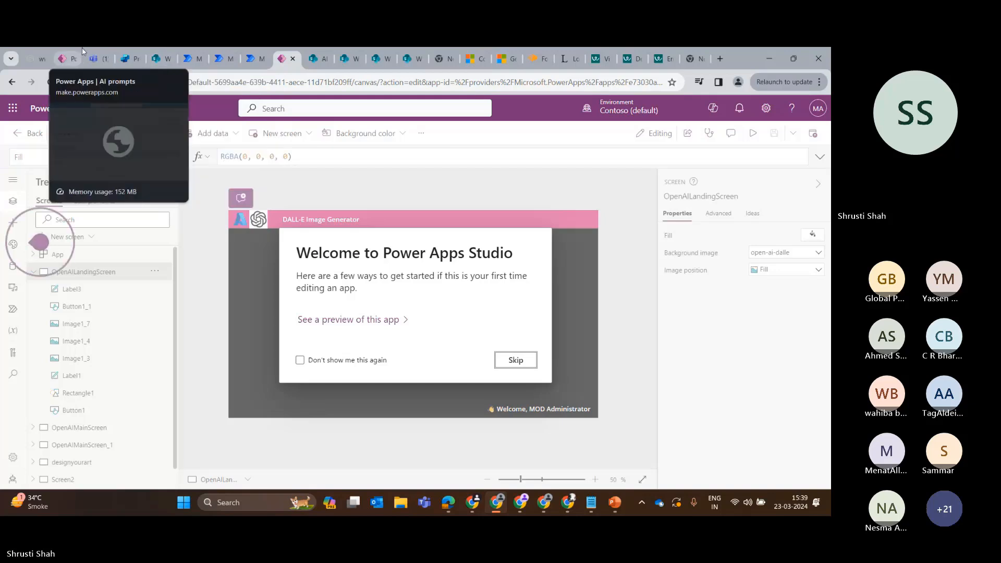
pyautogui.click(529, 365)
pyautogui.scroll(-1, 99, 417)
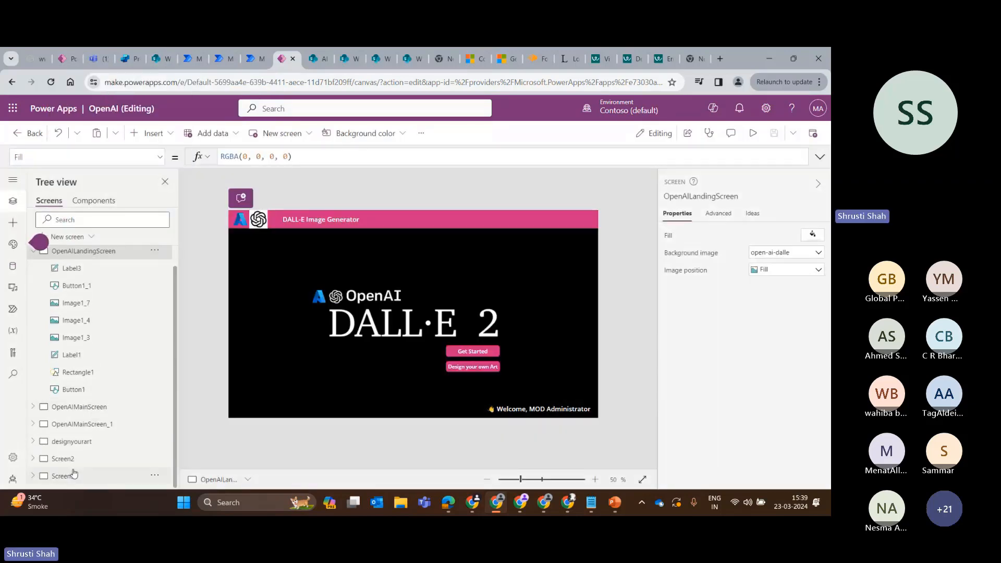
pyautogui.click(74, 474)
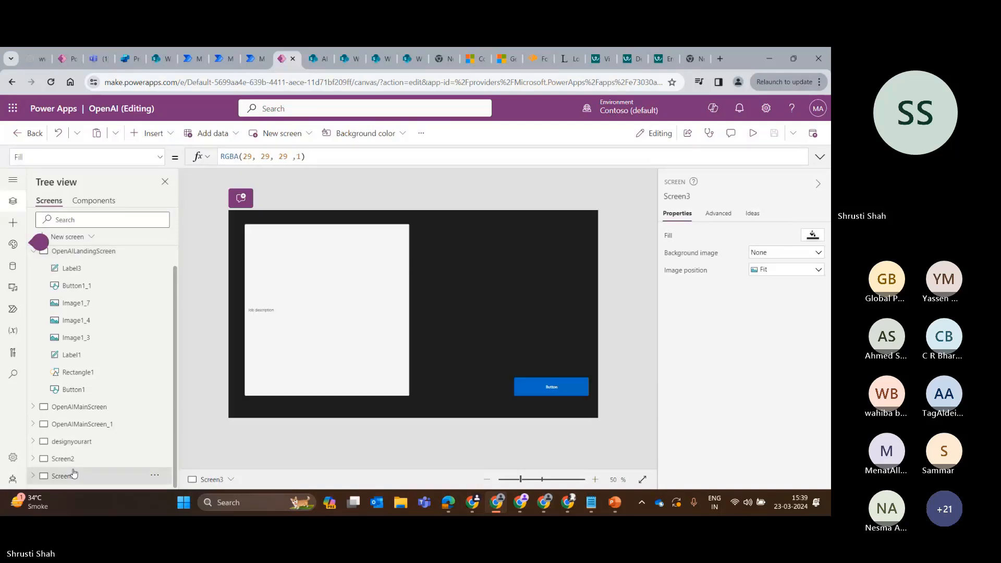
# Add the AI Summarize custom prompt from the AI models to the app's data sources.
pyautogui.click(13, 266)
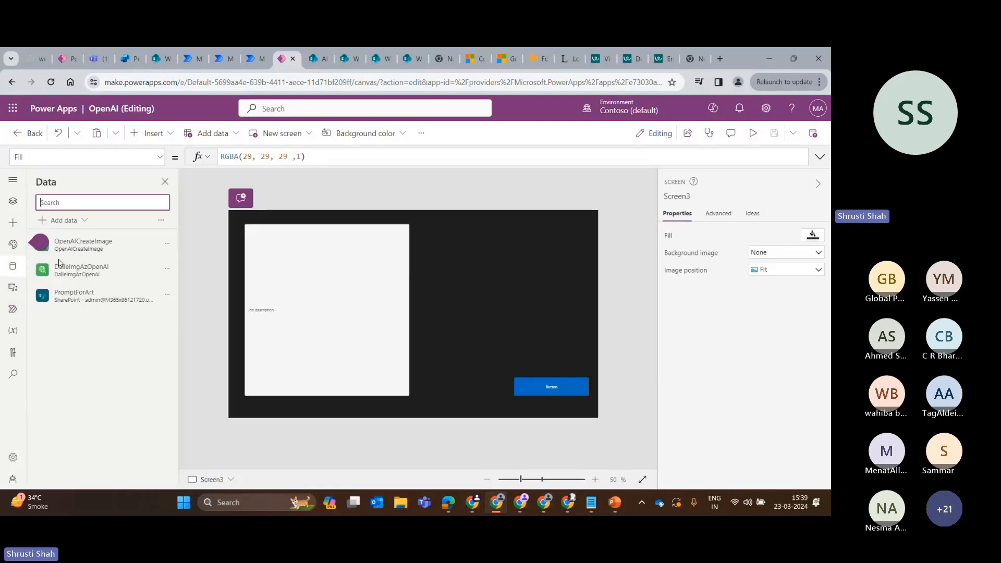
pyautogui.click(161, 348)
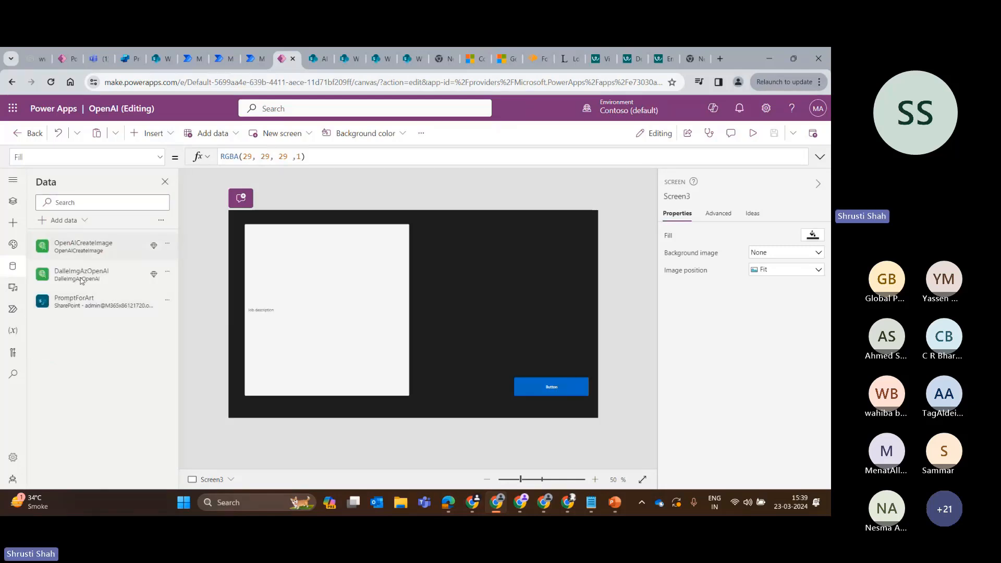
pyautogui.click(76, 220)
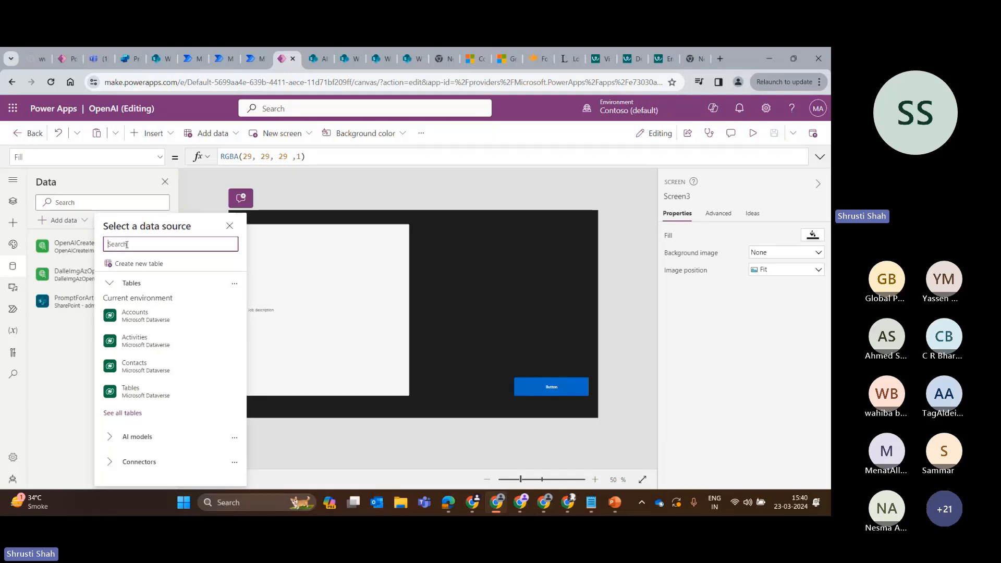
pyautogui.click(111, 437)
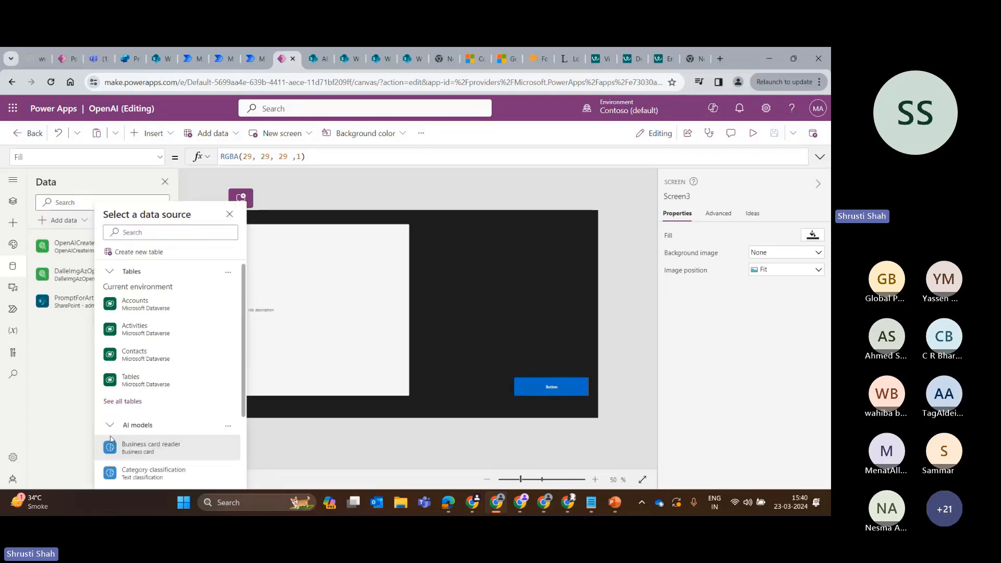
pyautogui.click(124, 441)
pyautogui.scroll(-3, 146, 424)
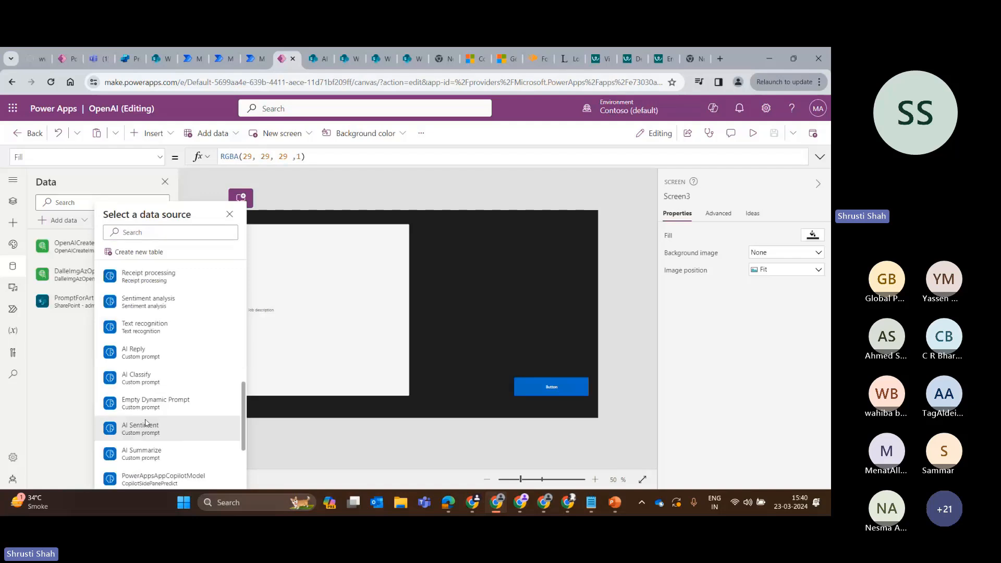
pyautogui.scroll(-2, 146, 423)
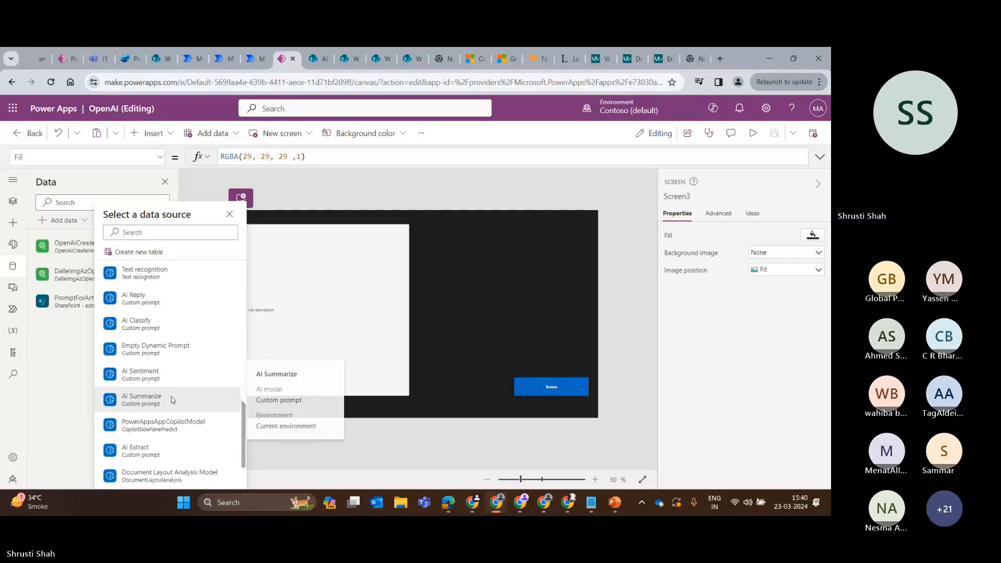
pyautogui.click(173, 400)
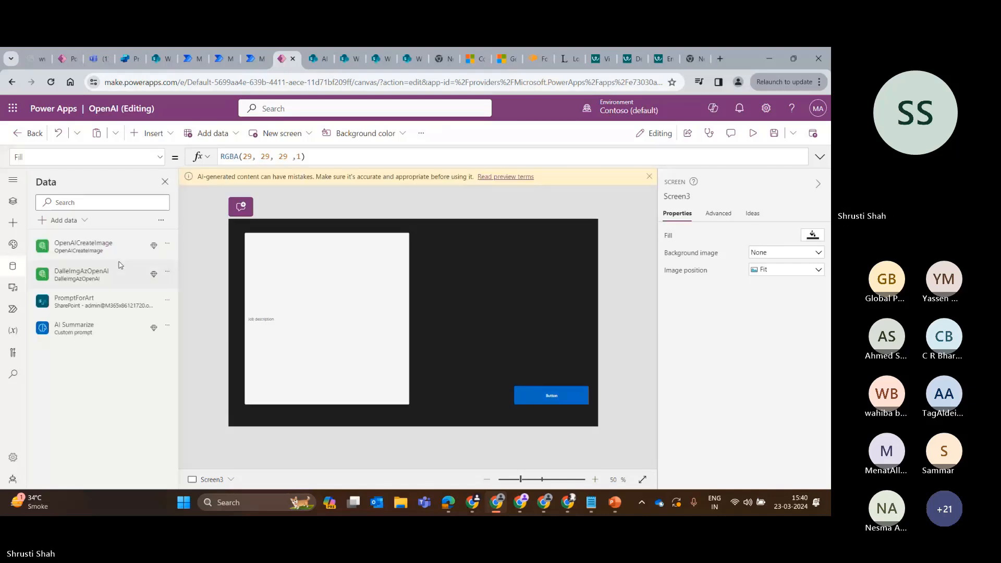
# Replace the Text formula of Screen3's button with a Set call for the variable summarizedContent.
pyautogui.click(328, 281)
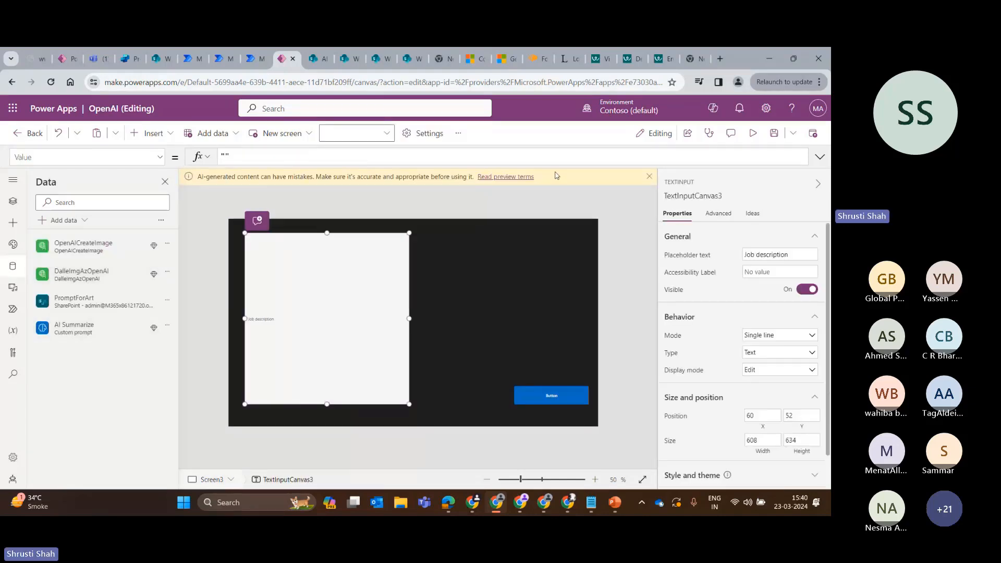
pyautogui.click(584, 400)
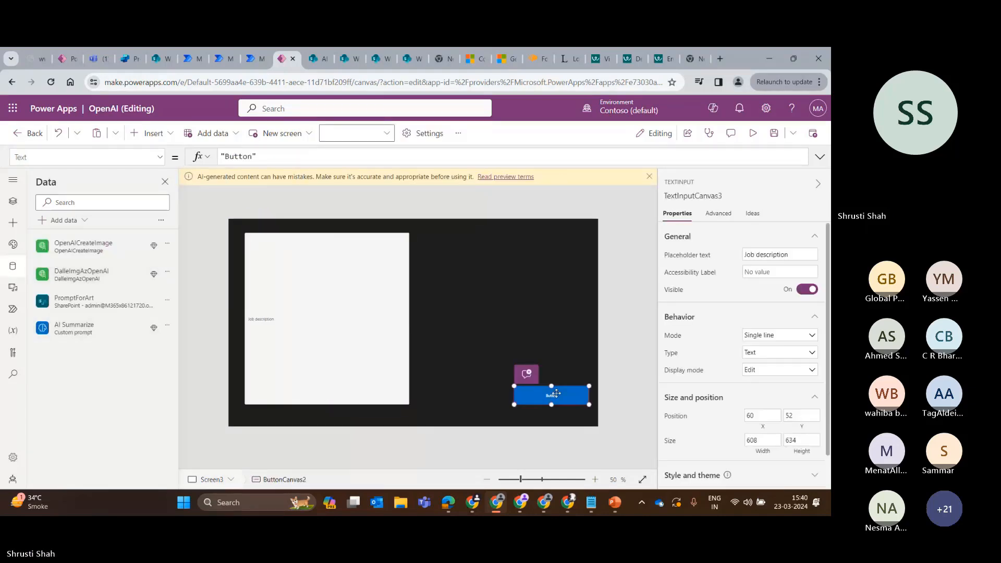
pyautogui.tripleClick(268, 157)
pyautogui.press('BackSpace')
pyautogui.write('s')
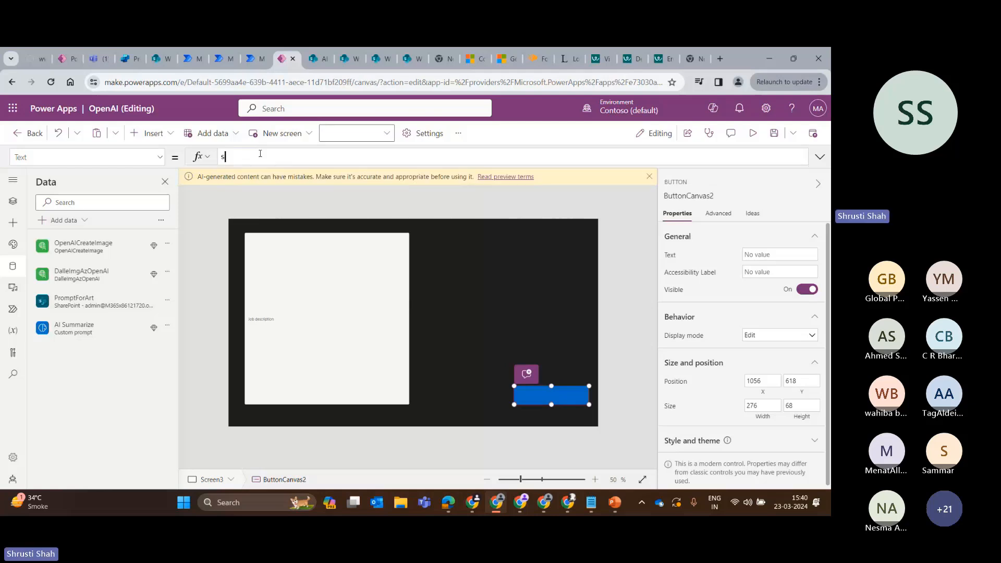
pyautogui.write('et(sum')
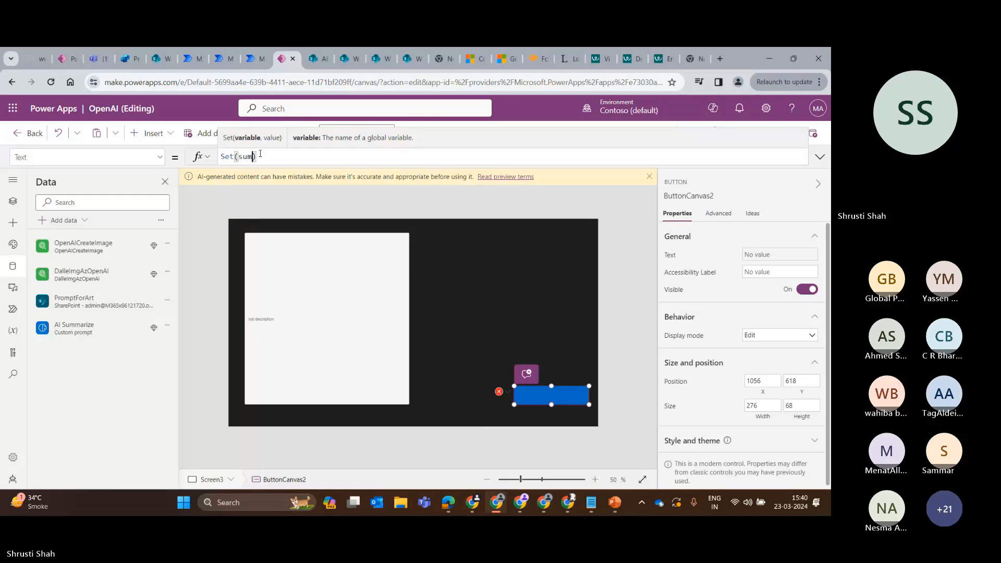
pyautogui.write('marizedContent, ')
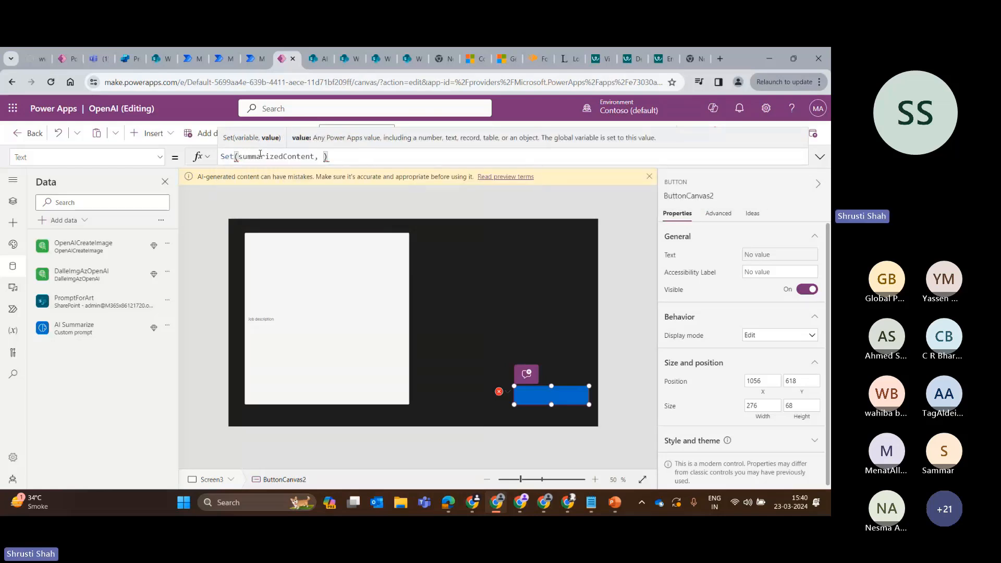
pyautogui.write('pr')
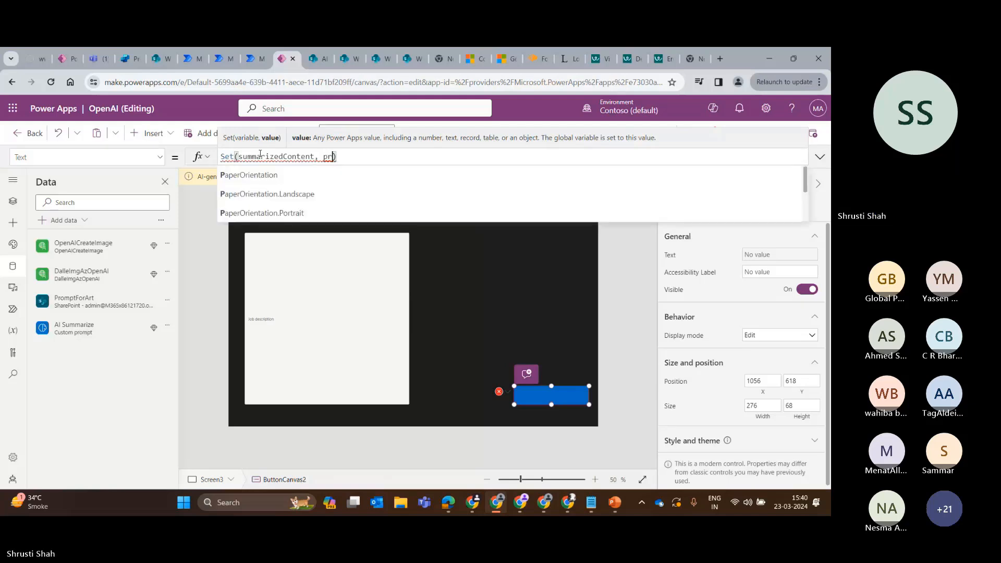
pyautogui.write('om')
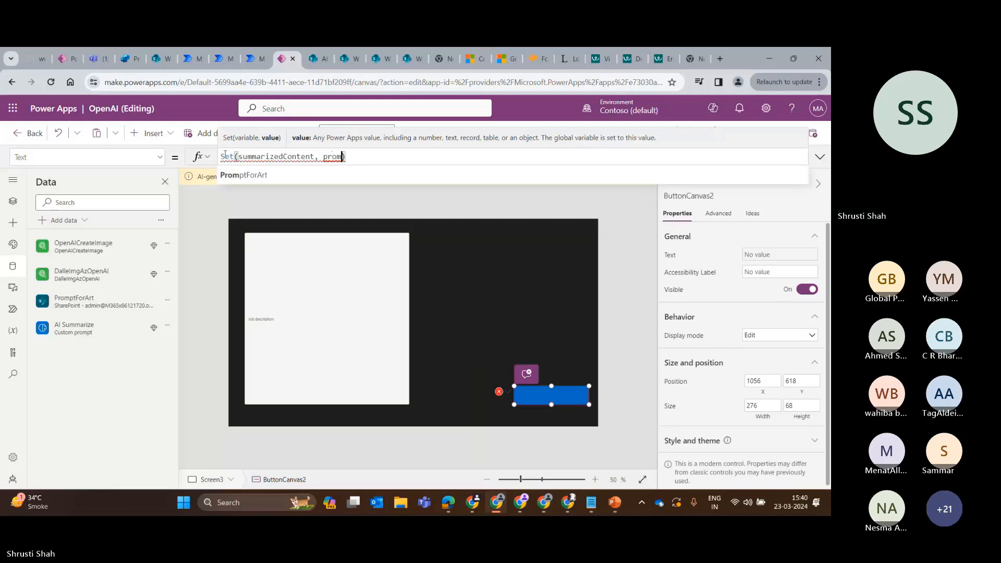
pyautogui.press('BackSpace')
pyautogui.press('BackSpace')
pyautogui.press('BackSpace')
pyautogui.press('BackSpace')
# Use 'AI Summarize'.Predict() as the value of summarizedContent in the Set formula.
pyautogui.write('a')
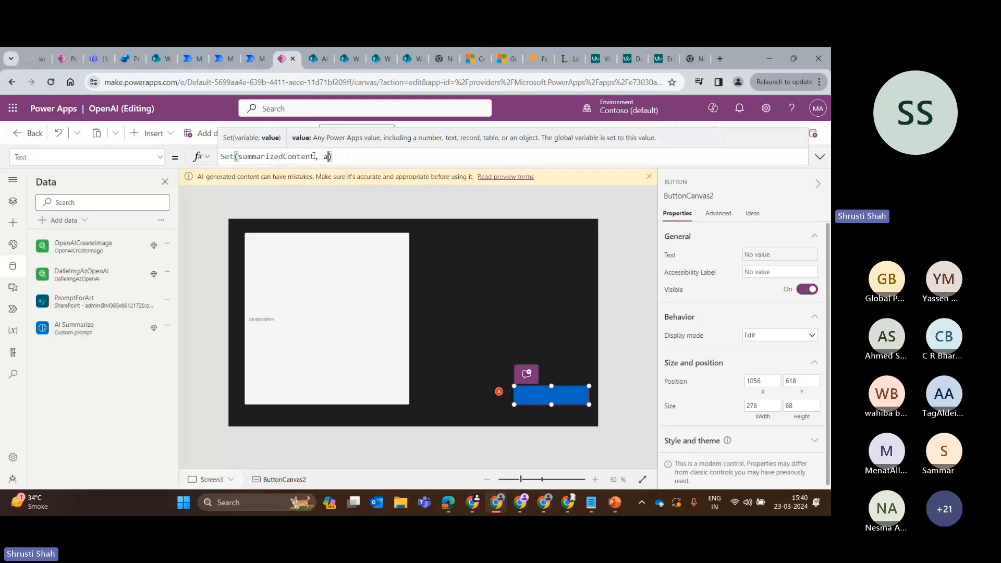
pyautogui.write('is')
pyautogui.press('BackSpace')
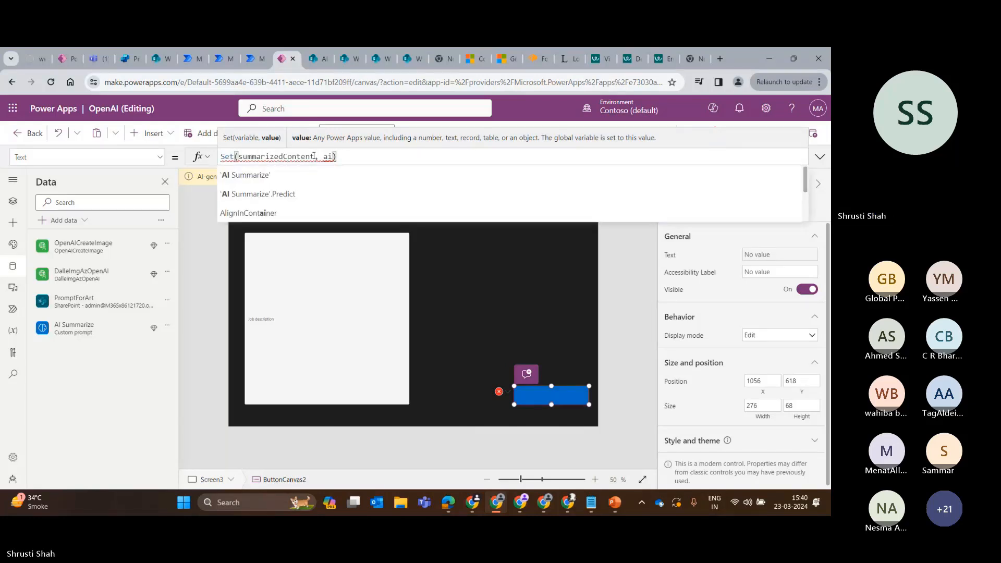
pyautogui.click(280, 180)
pyautogui.write('.')
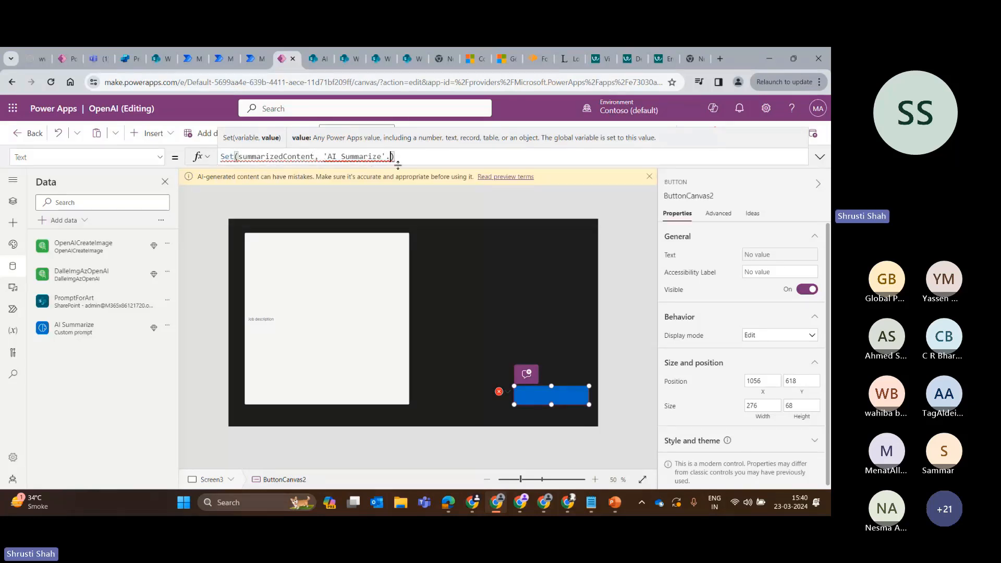
pyautogui.write('pr')
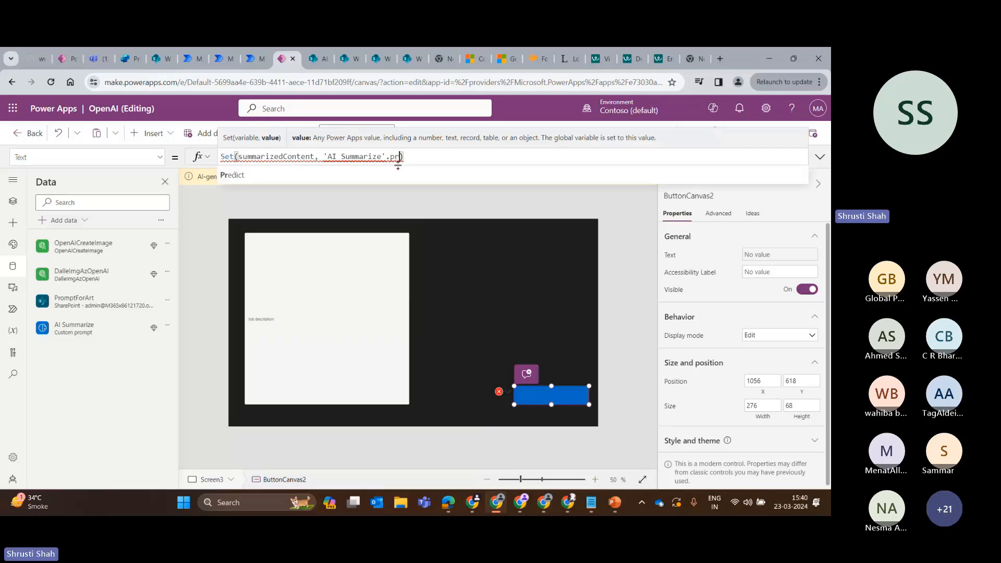
pyautogui.press('Tab')
pyautogui.write('(')
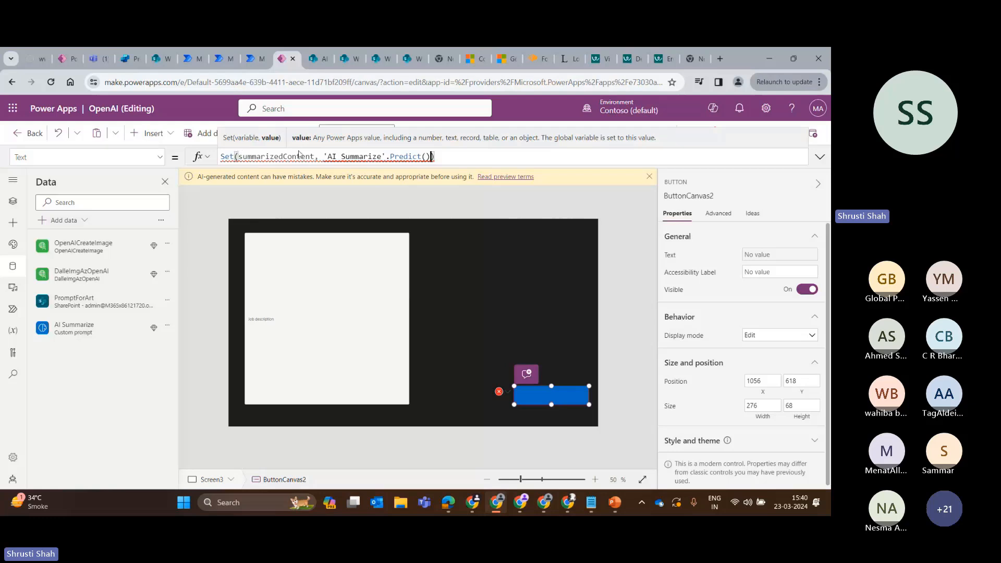
pyautogui.click(425, 157)
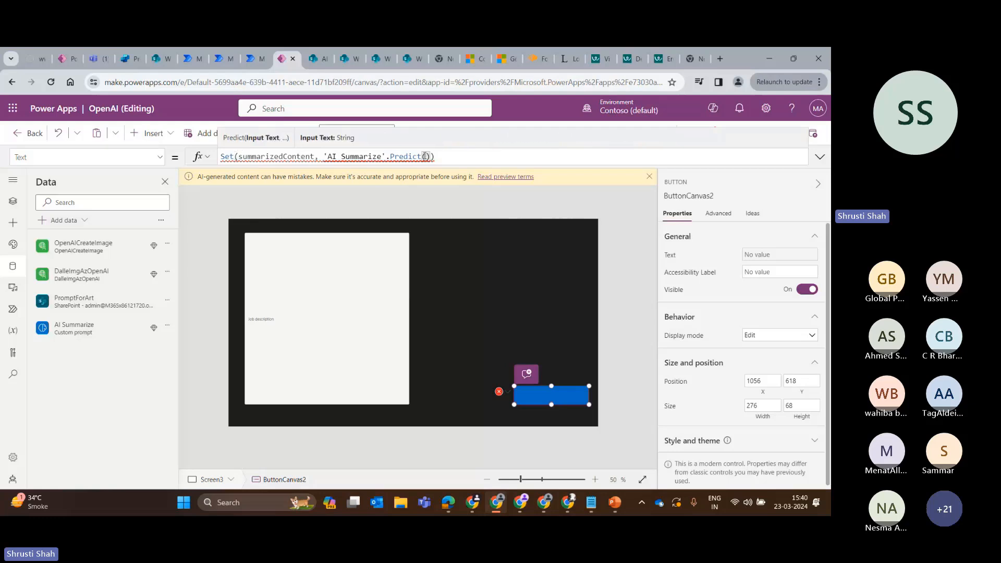
pyautogui.write('""')
pyautogui.press('BackSpace')
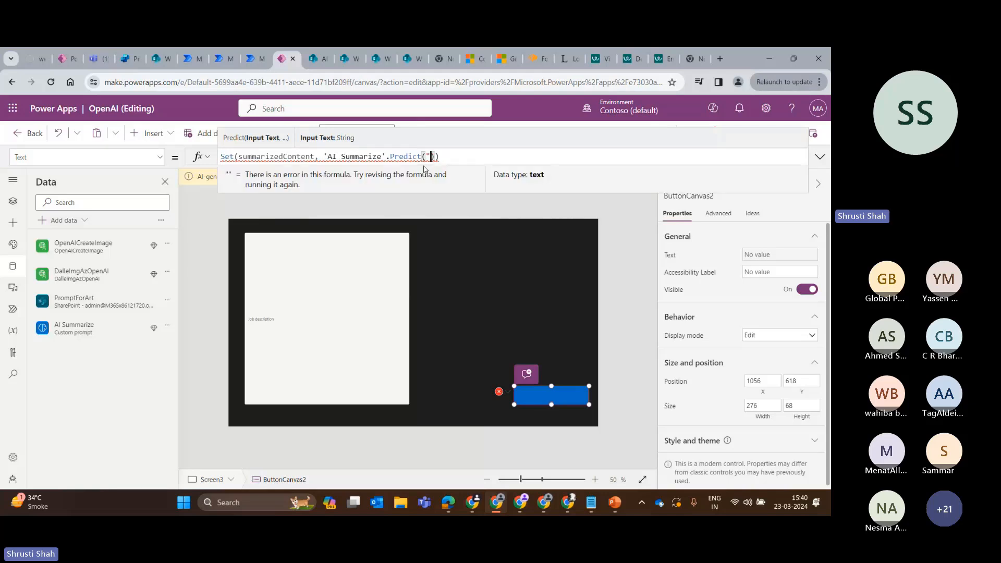
pyautogui.click(377, 267)
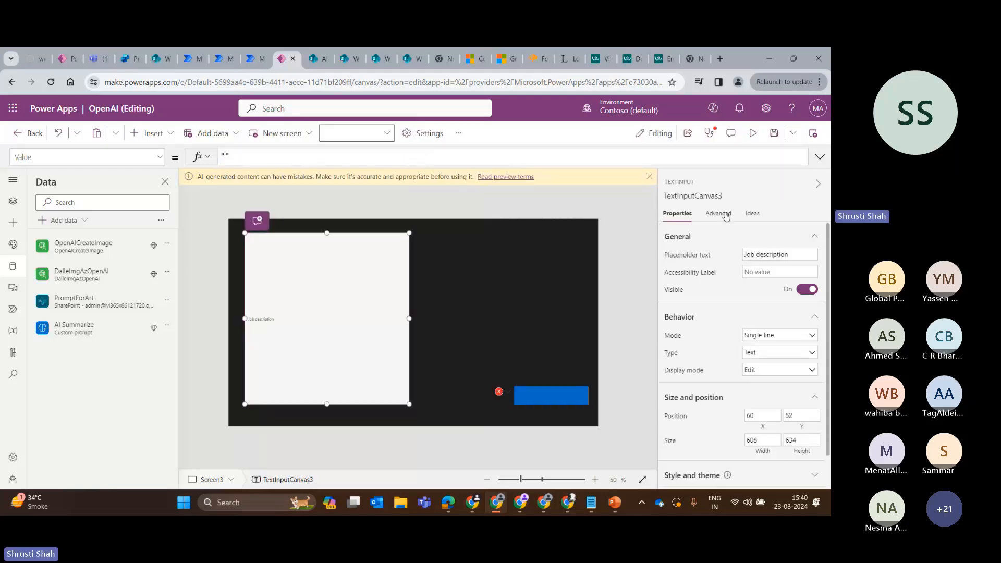
pyautogui.click(542, 396)
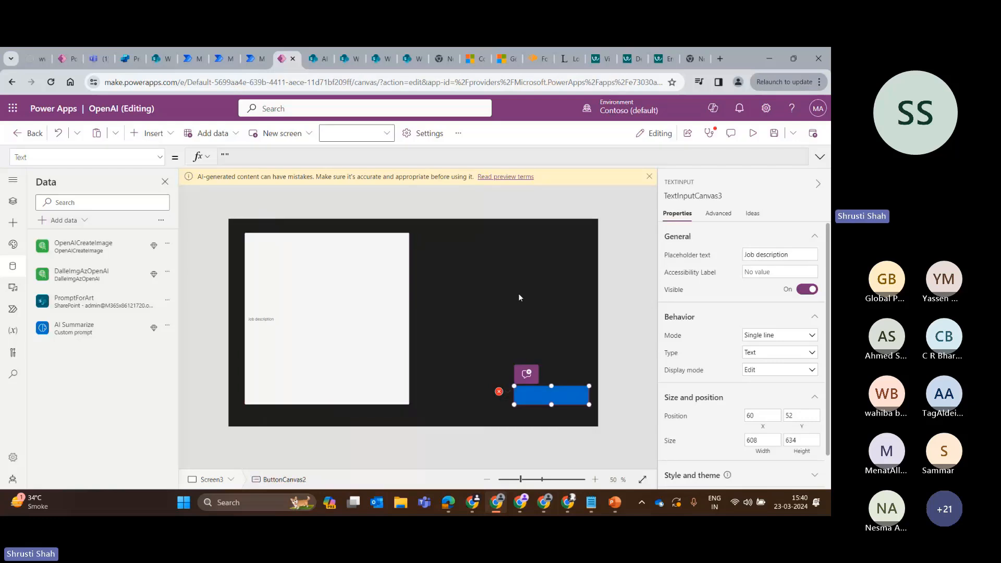
# Try to reference the job description input as textinput3 inside the Predict call.
pyautogui.click(423, 157)
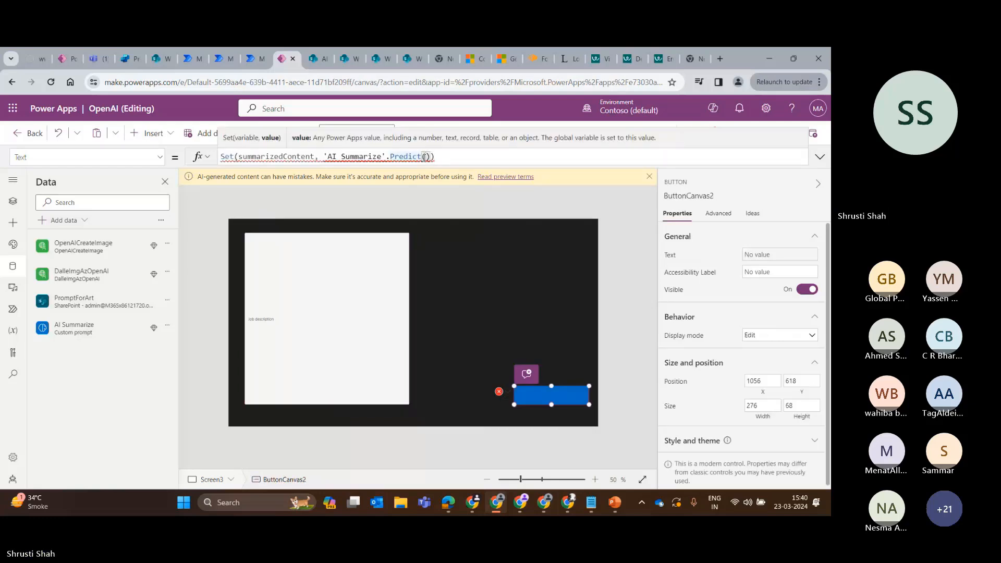
pyautogui.write('tex')
pyautogui.write('tinp')
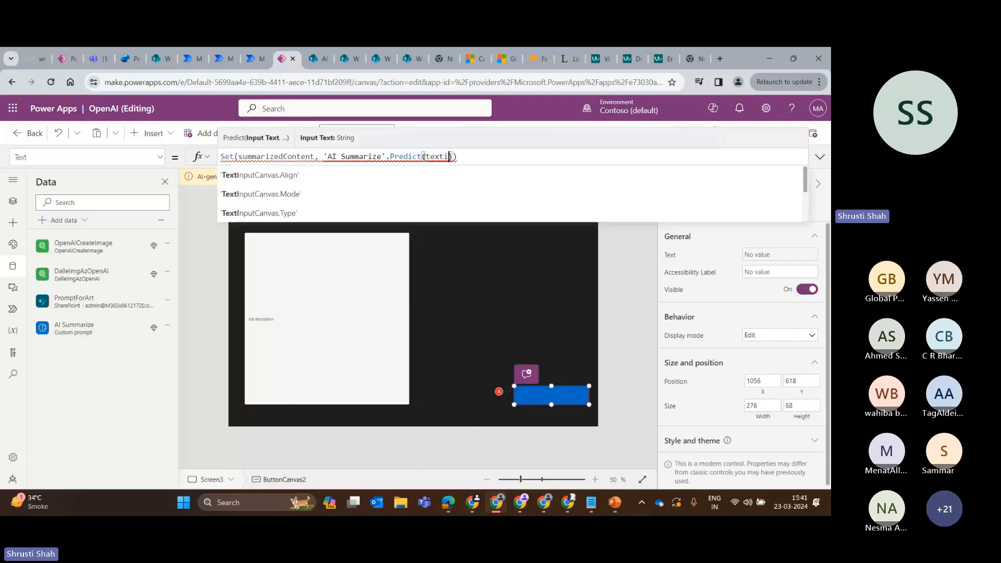
pyautogui.write('ut3')
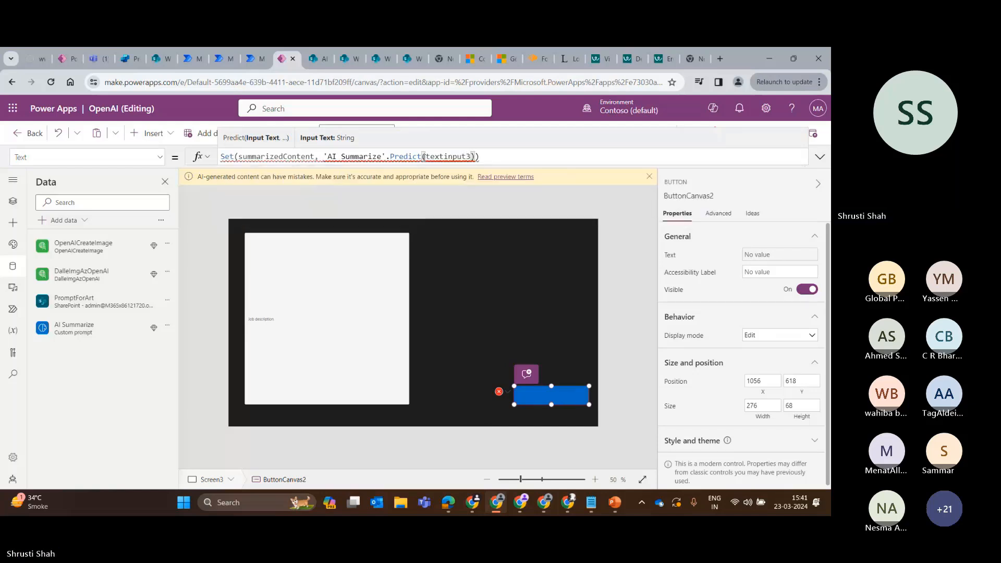
pyautogui.write('.')
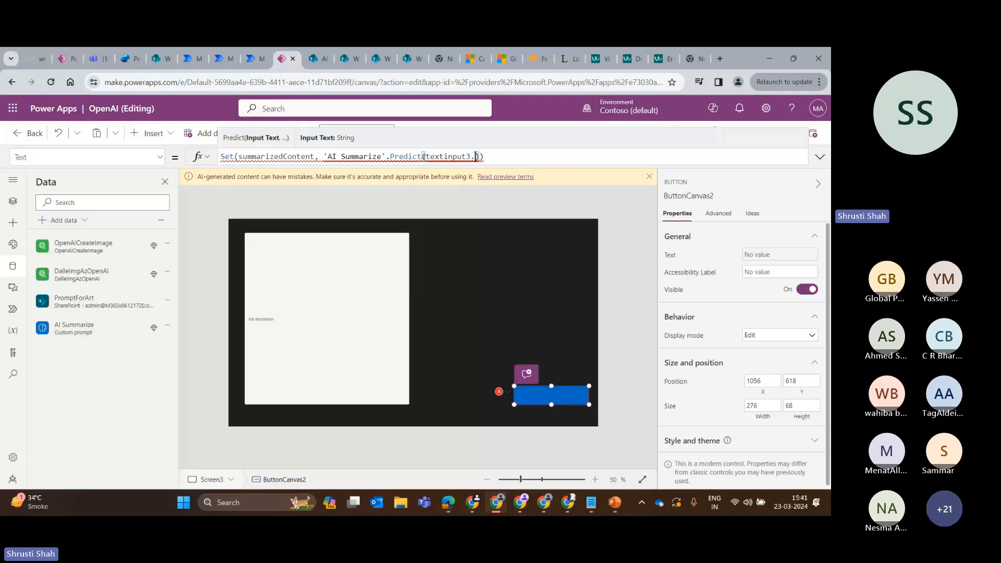
pyautogui.press('BackSpace')
pyautogui.press('BackSpace')
pyautogui.press('BackSpace')
pyautogui.press('BackSpace')
pyautogui.press('BackSpace')
pyautogui.press('BackSpace')
pyautogui.press('BackSpace')
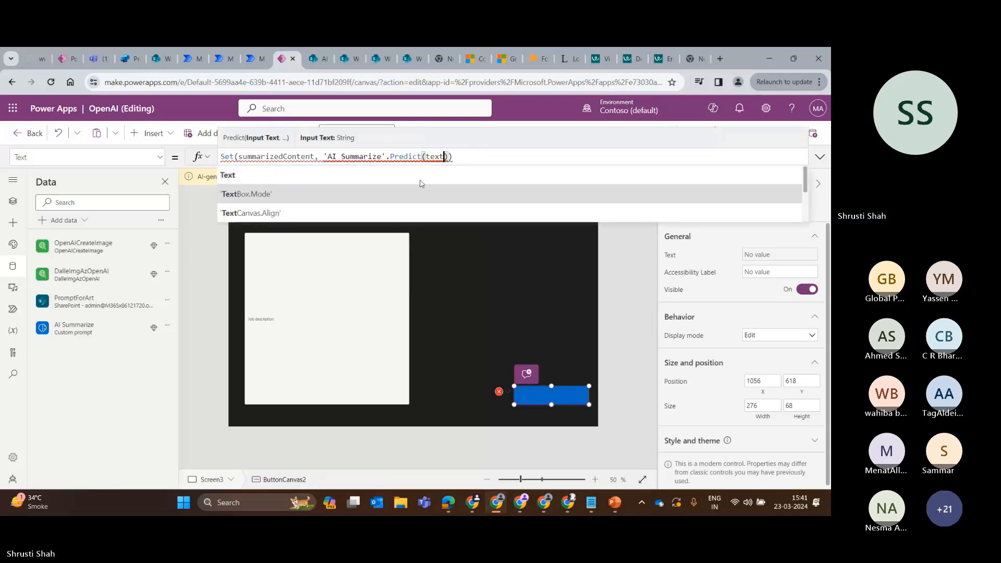
# Pass TextInputCanvas3.Value as the input of the Predict call in the button's Text formula.
pyautogui.click(407, 304)
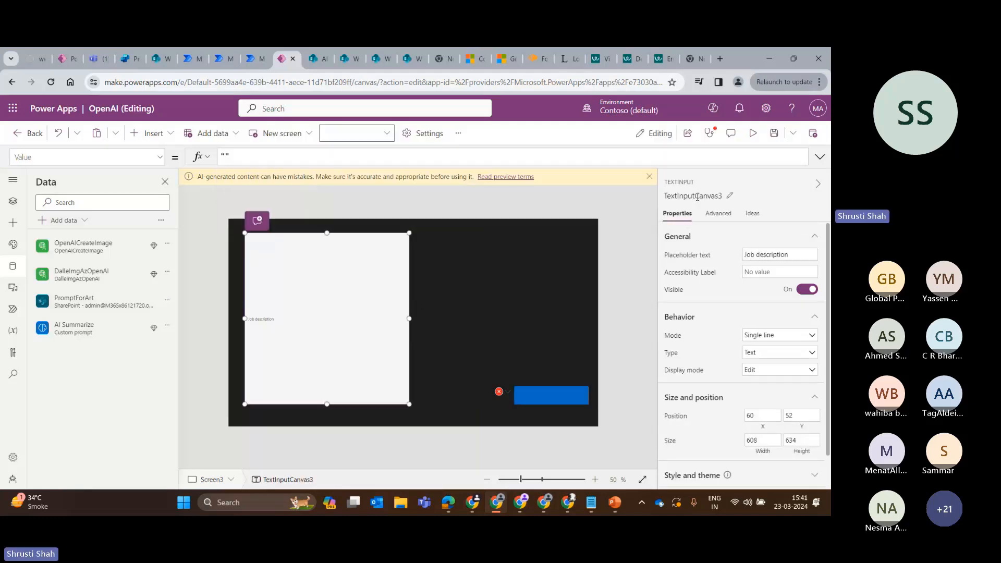
pyautogui.click(503, 392)
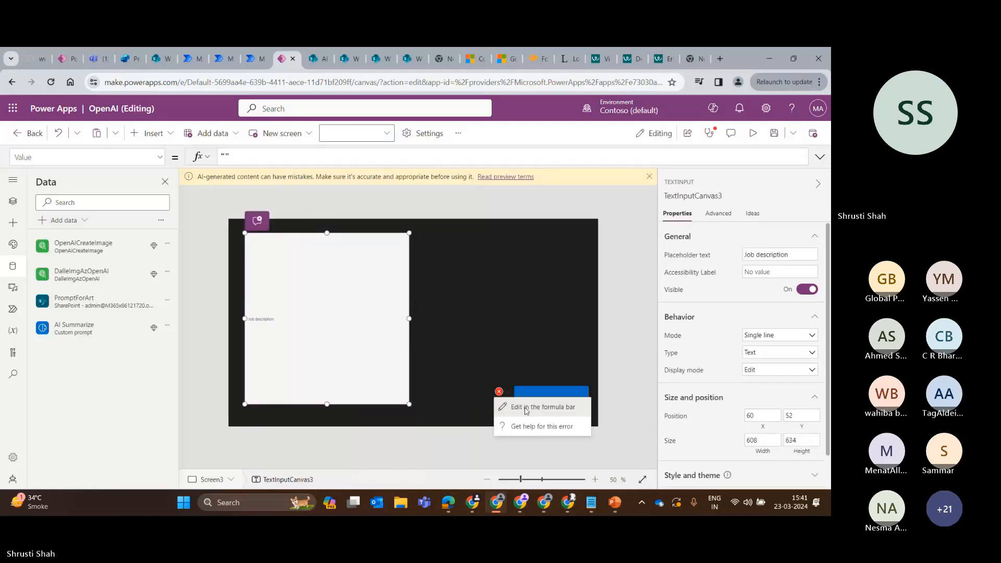
pyautogui.click(527, 408)
pyautogui.doubleClick(430, 157)
pyautogui.write('TextInputCanvas3.Tex')
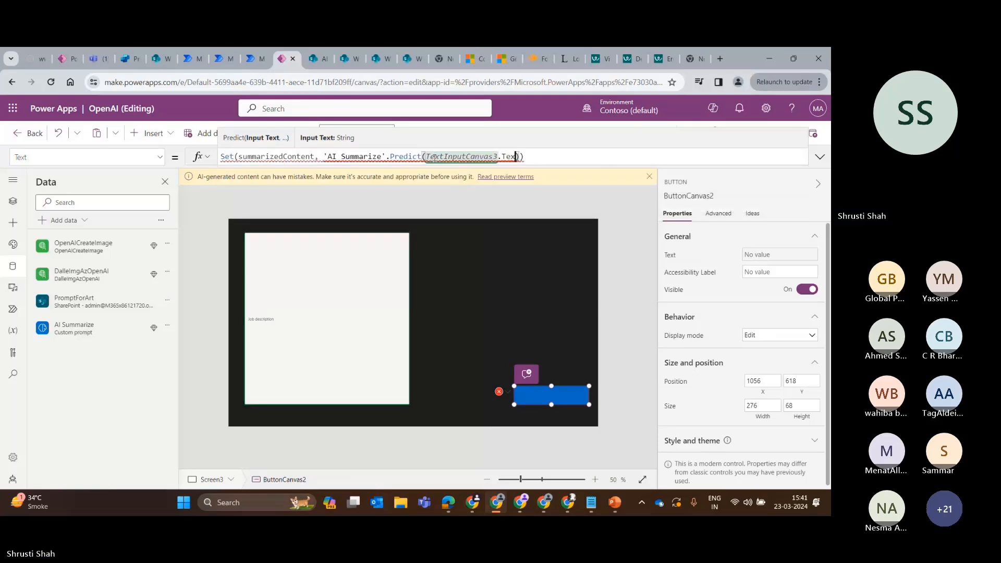
pyautogui.press('BackSpace')
pyautogui.press('BackSpace')
pyautogui.press('BackSpace')
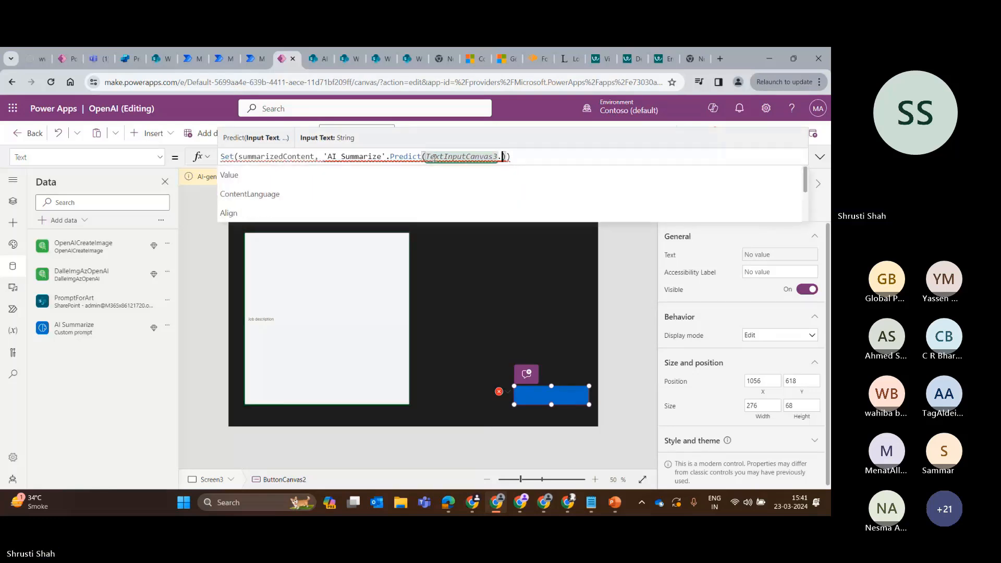
pyautogui.press('Tab')
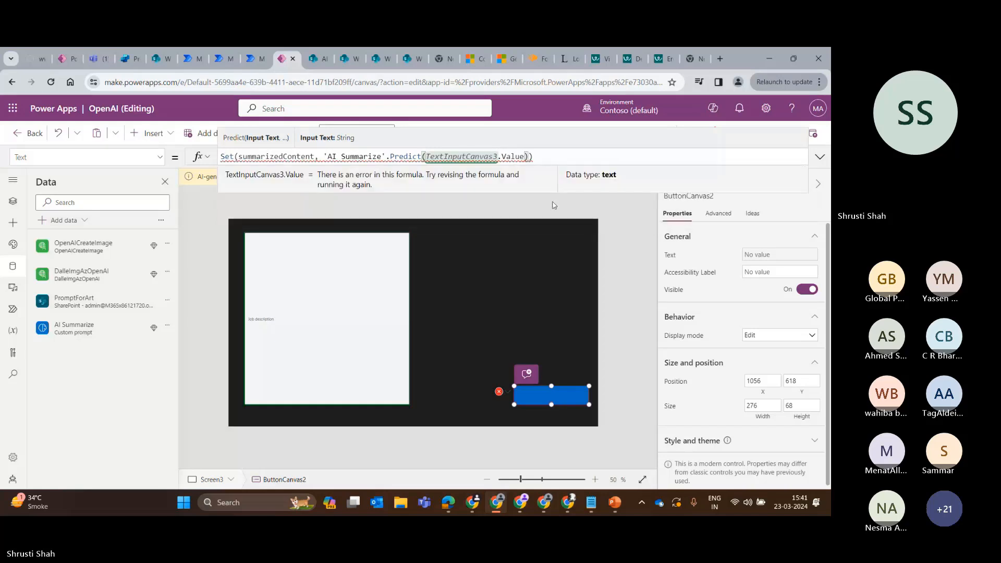
# Append .Text to the 'AI Summarize'.Predict call in the button's formula.
pyautogui.click(529, 156)
pyautogui.write('.Text')
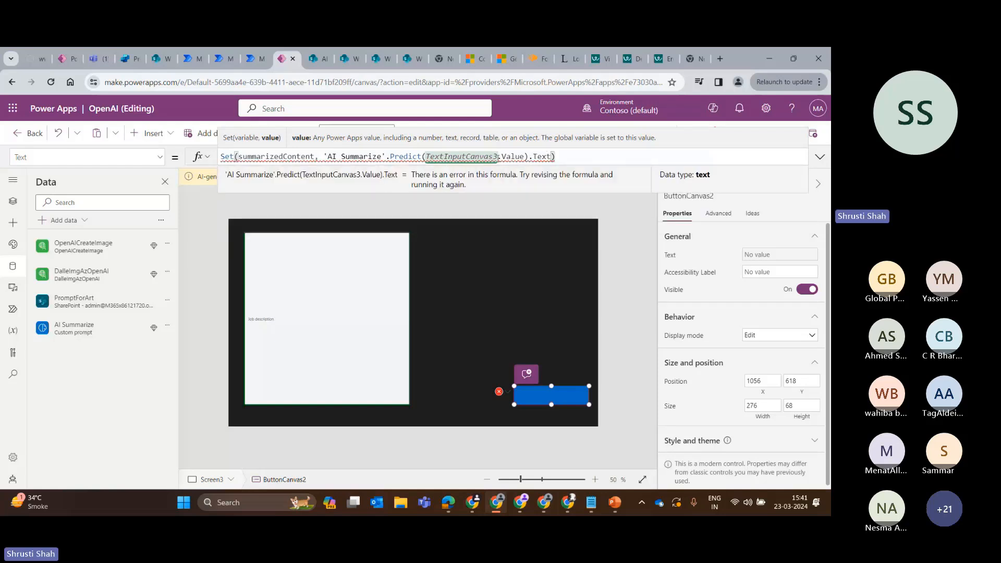
pyautogui.press('Left')
pyautogui.press('Left')
pyautogui.press('Left')
pyautogui.press('Left')
pyautogui.press('Left')
pyautogui.press('Left')
pyautogui.press('Left')
pyautogui.press('Left')
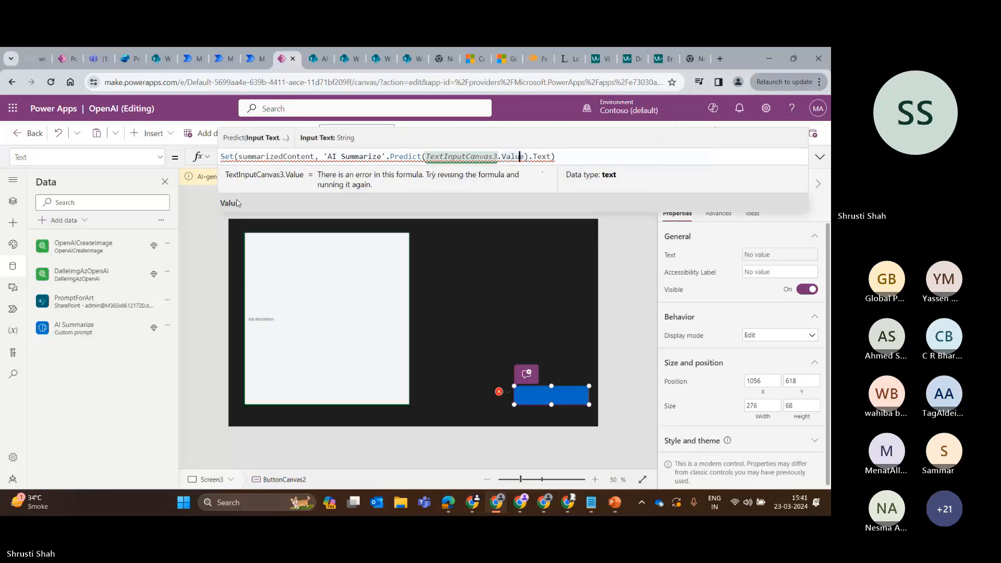
pyautogui.click(238, 202)
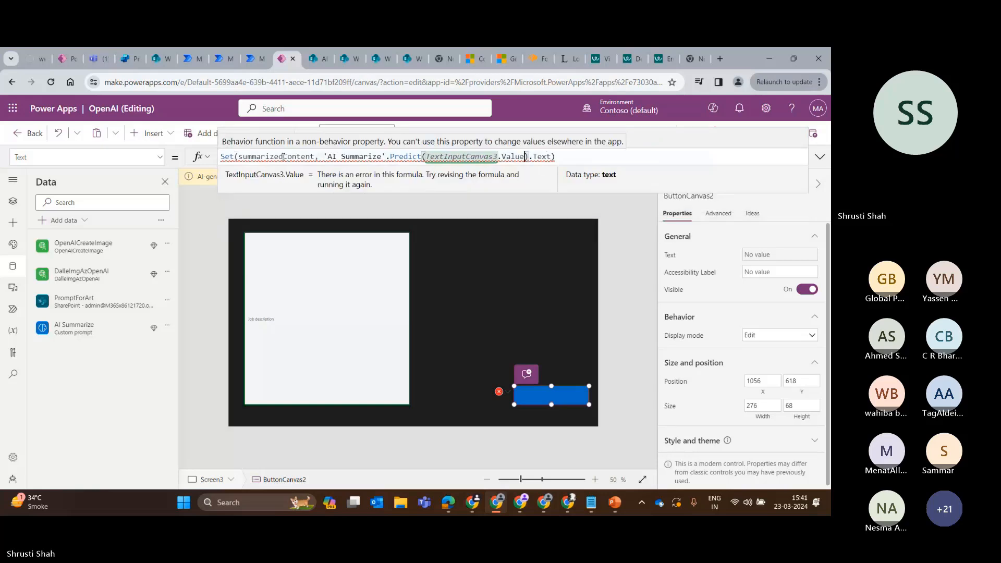
# Remove the Set(summarizedContent, ...) wrapper so the button's Text formula is only 'AI Summarize'.Predict(TextInputCanvas3.Value).Text.
pyautogui.moveTo(327, 157); pyautogui.dragTo(203, 157)
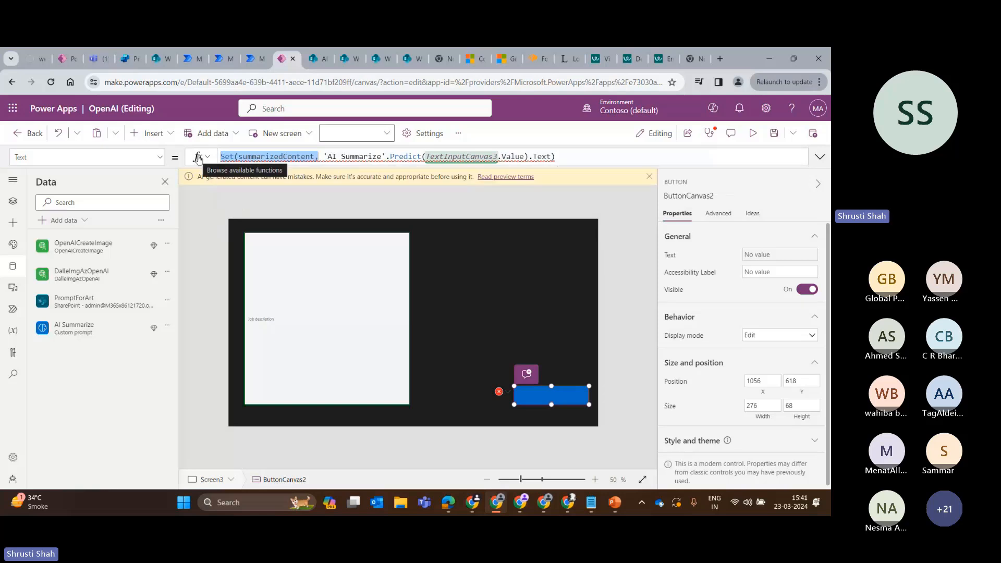
pyautogui.press('BackSpace')
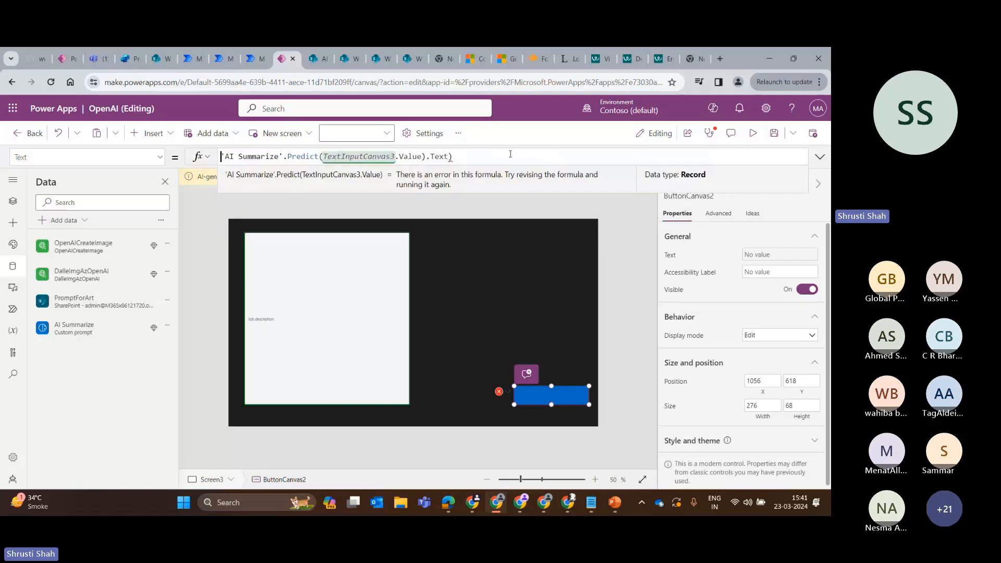
pyautogui.click(481, 151)
pyautogui.press('BackSpace')
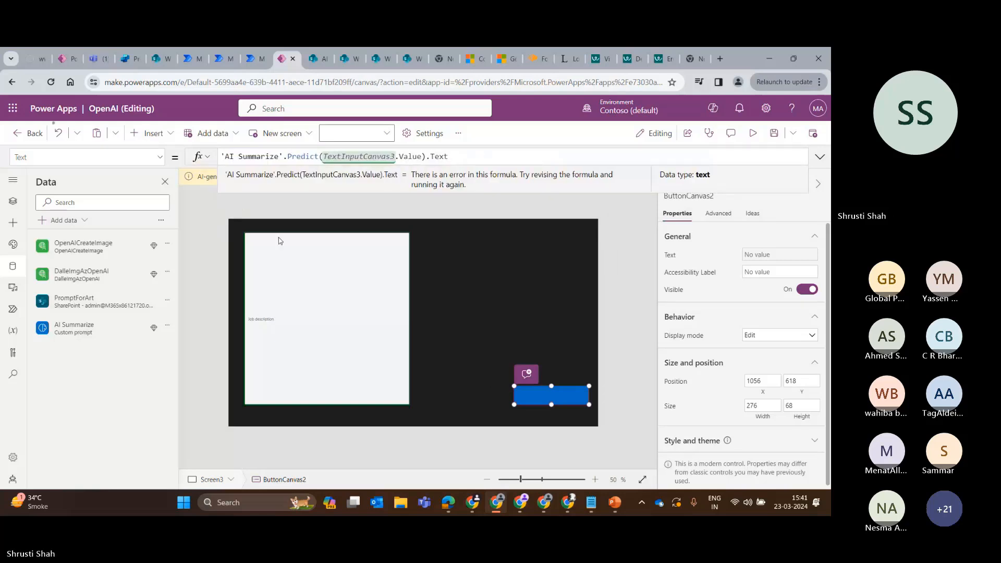
pyautogui.click(225, 158)
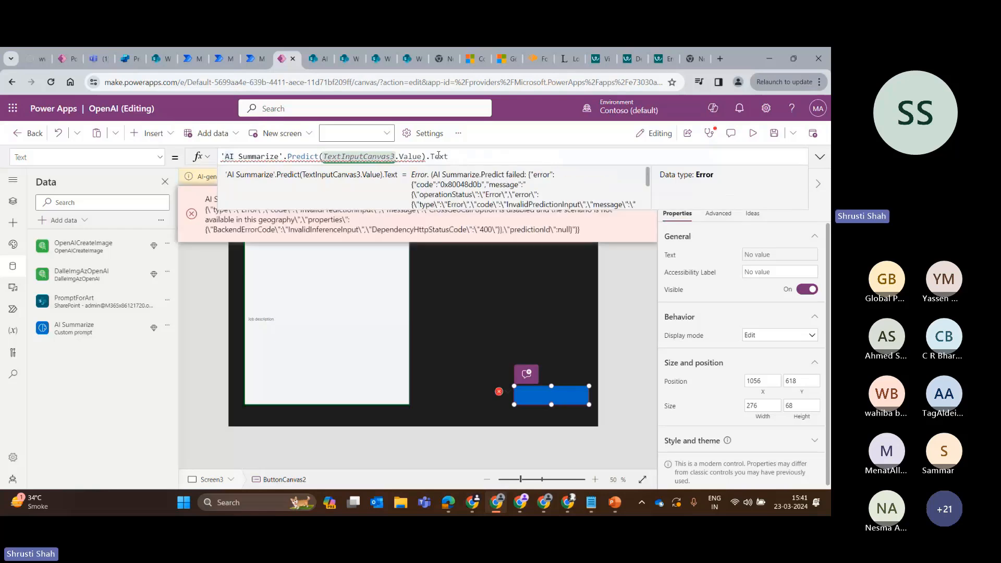
# Try to re-enter the Predict function name after 'AI Summarize' in the button's formula.
pyautogui.moveTo(384, 159)
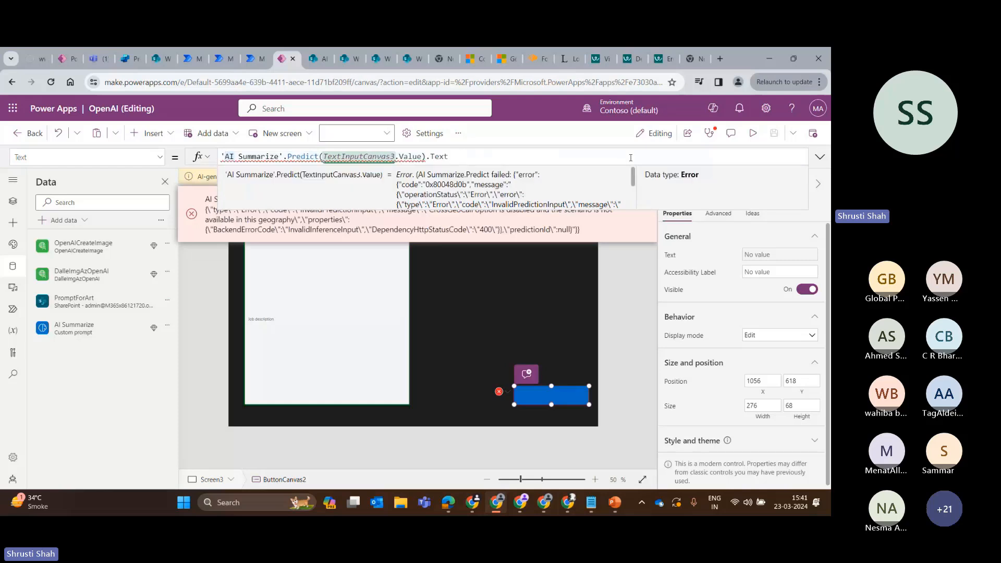
pyautogui.doubleClick(302, 157)
pyautogui.press('BackSpace')
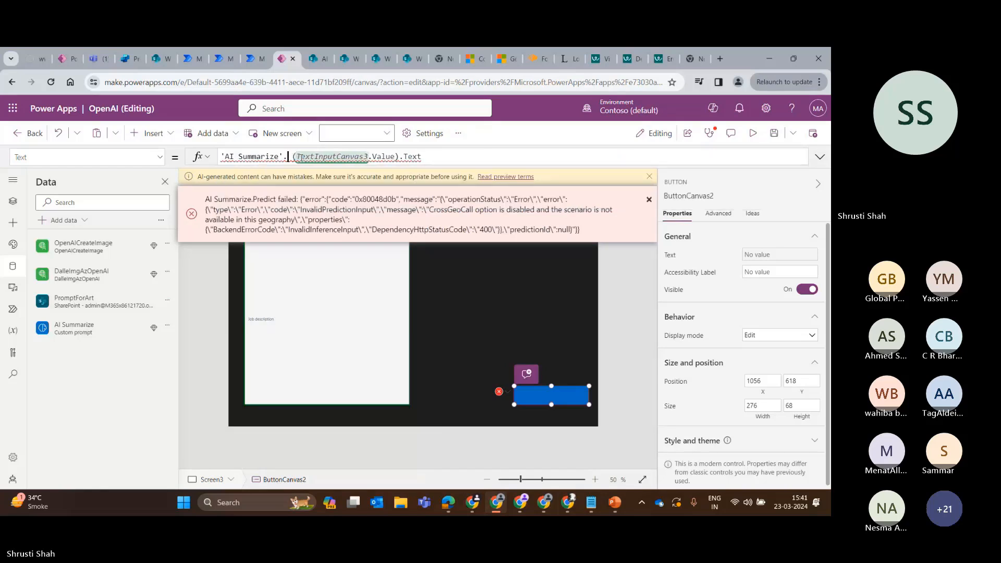
pyautogui.press('BackSpace')
pyautogui.write('.pr')
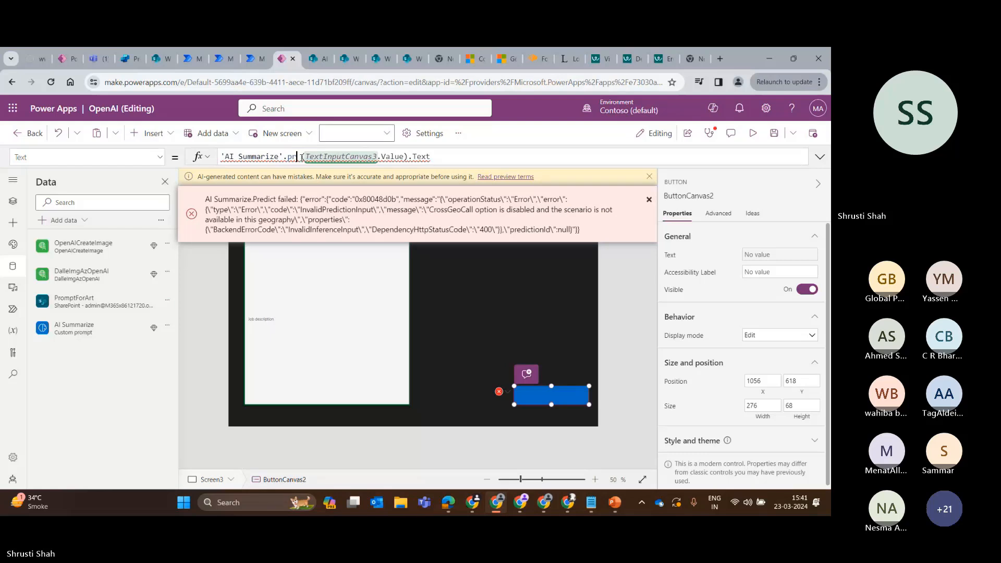
pyautogui.write('ed')
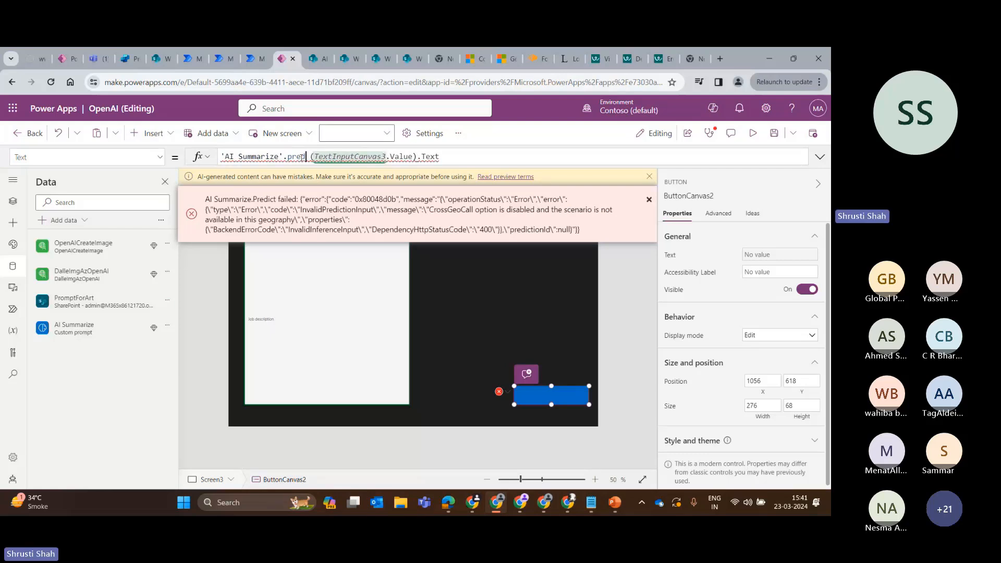
pyautogui.press('BackSpace')
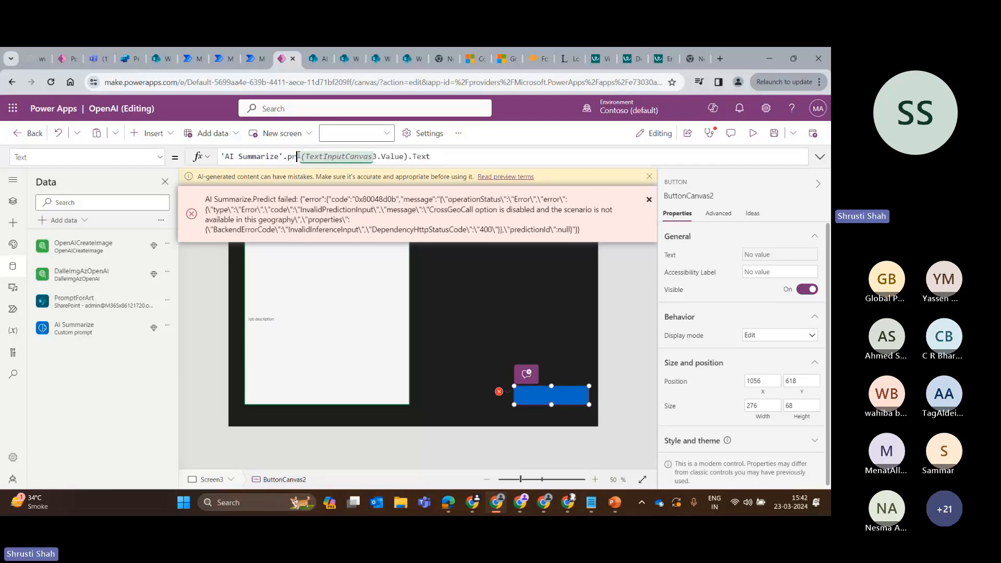
pyautogui.write('d')
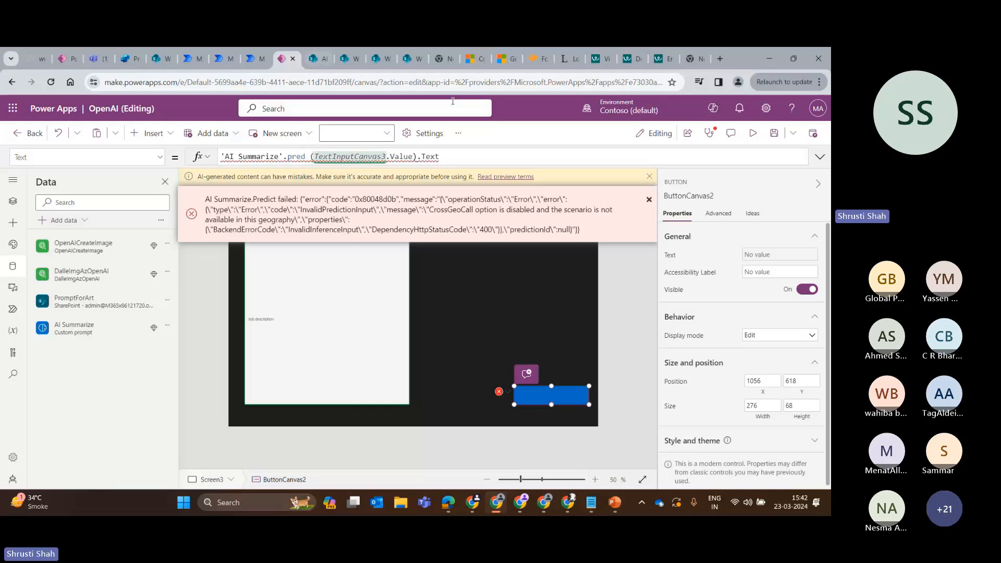
pyautogui.hotkey('ctrl', 'a')
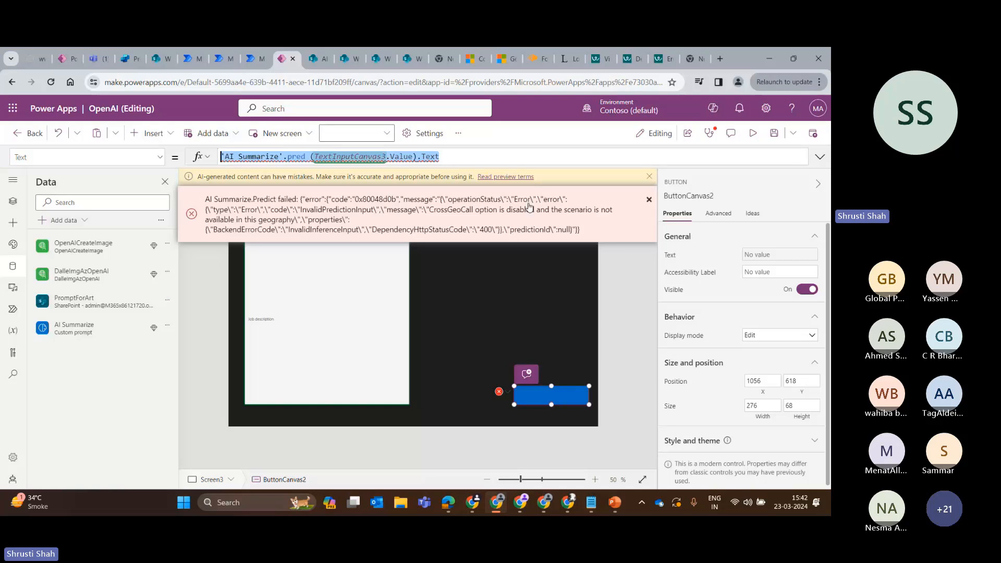
# Leave the OpenAI app without saving the changes and switch to the CopilotTest environment.
pyautogui.click(26, 133)
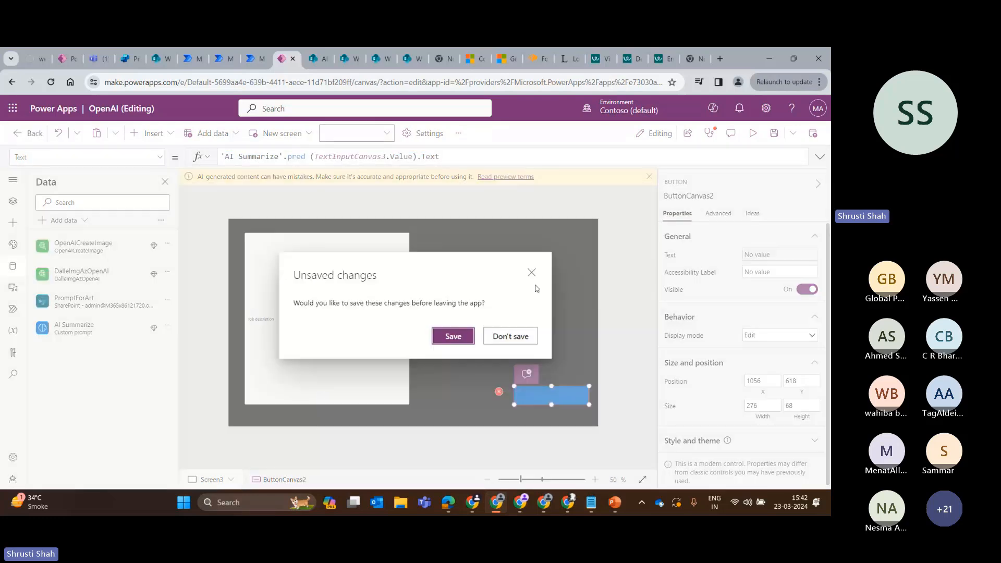
pyautogui.click(510, 336)
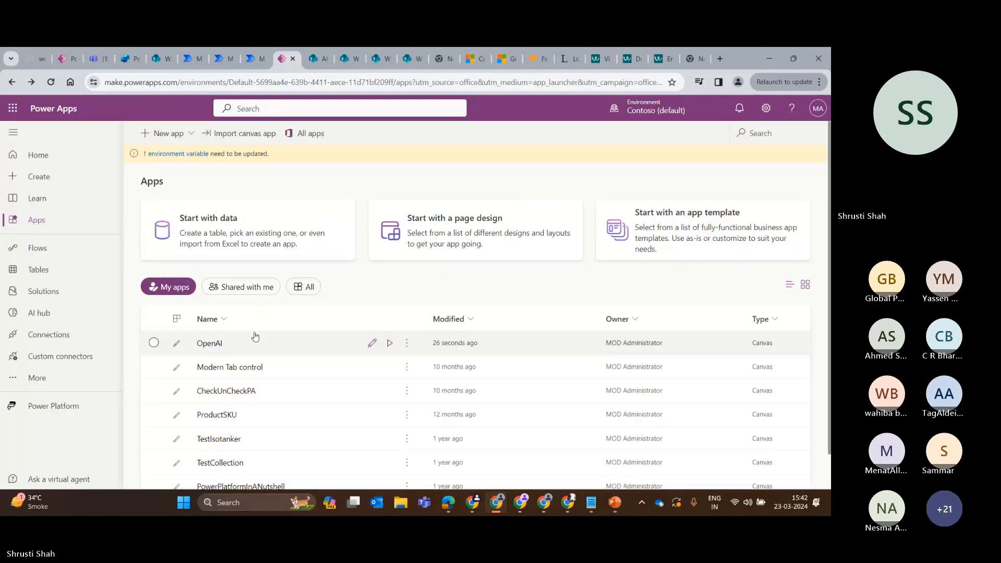
pyautogui.click(652, 108)
pyautogui.click(668, 269)
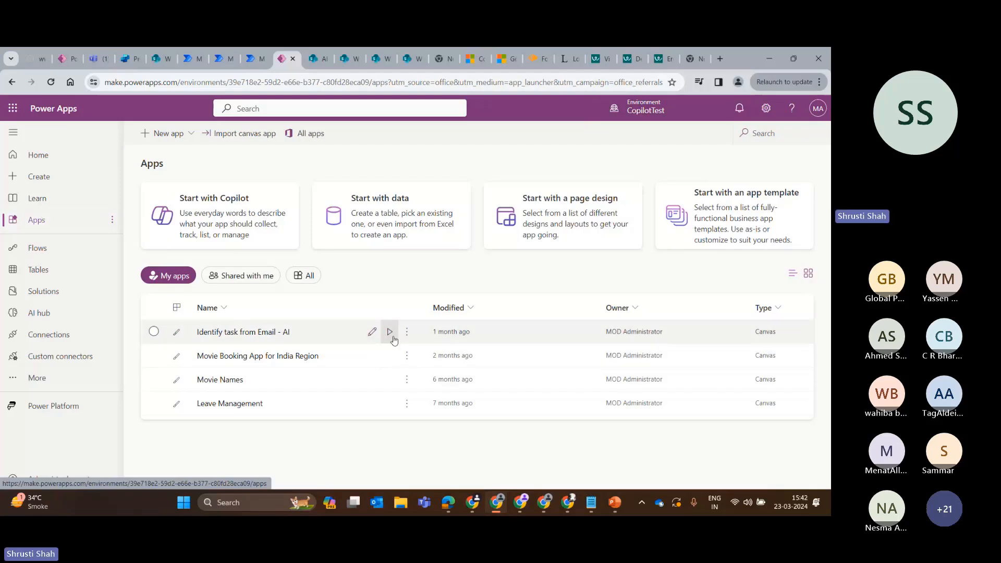
# Open the Identify task from Email - AI app for editing and expand the Generate response button's OnSelect formula.
pyautogui.click(383, 331)
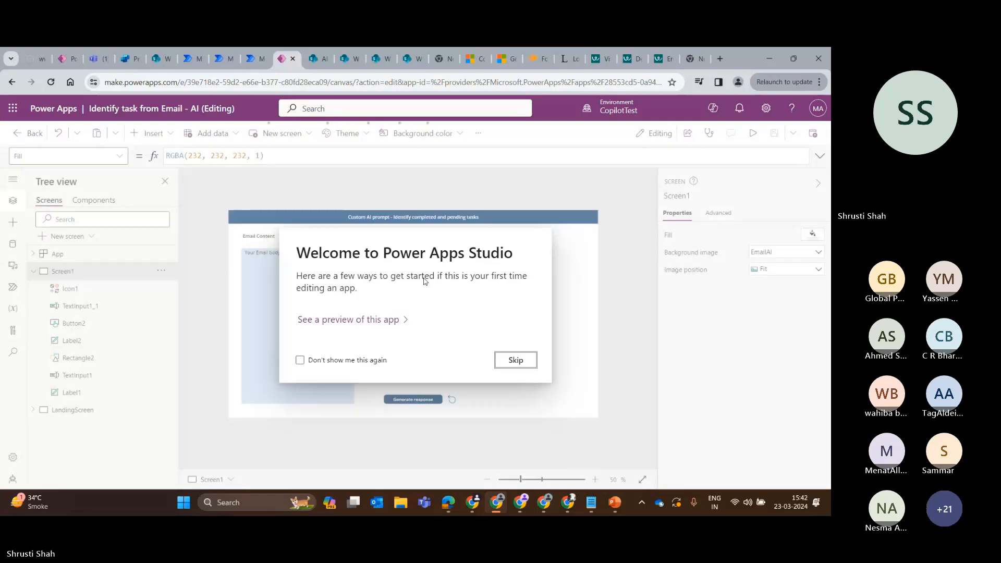
pyautogui.click(515, 363)
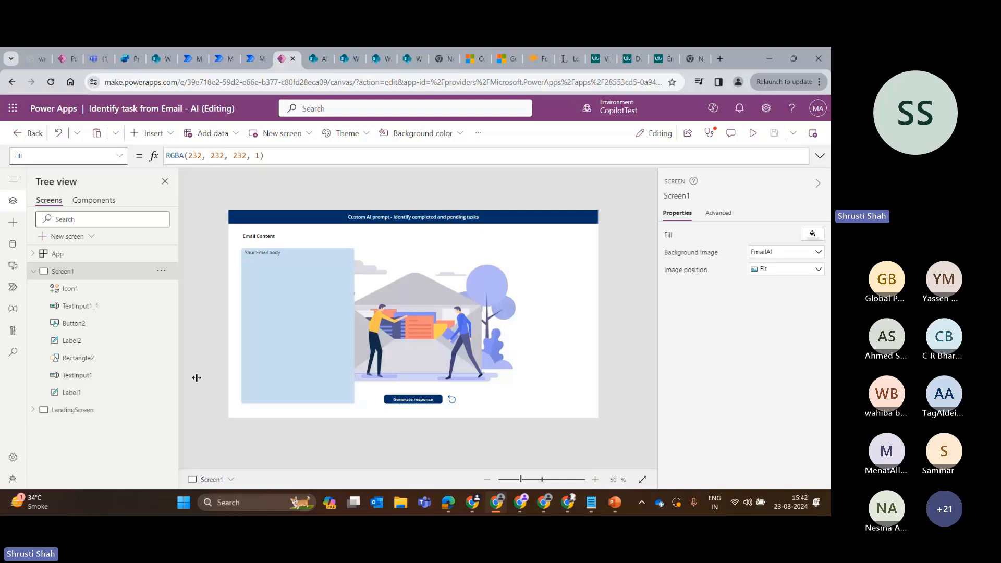
pyautogui.click(407, 399)
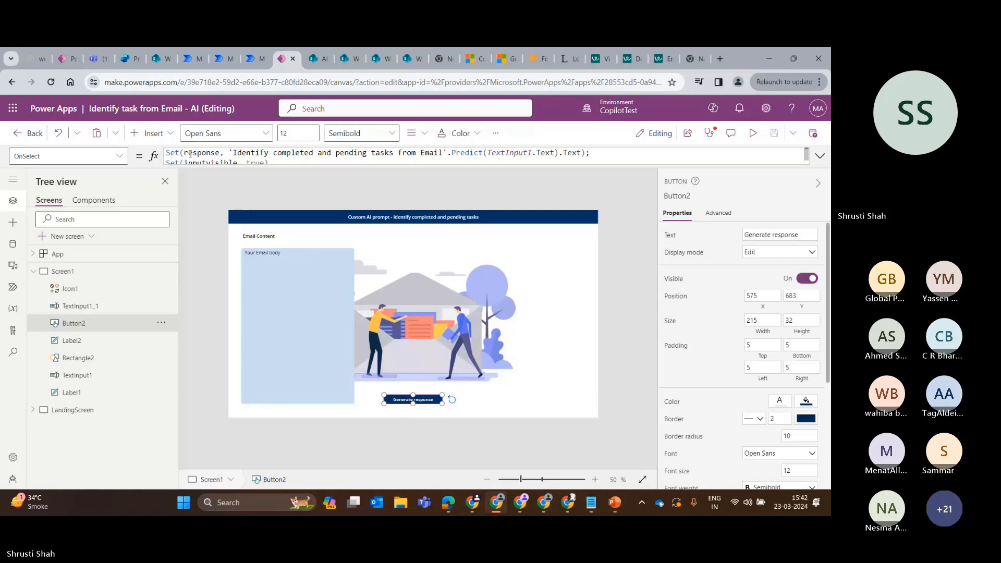
pyautogui.click(281, 163)
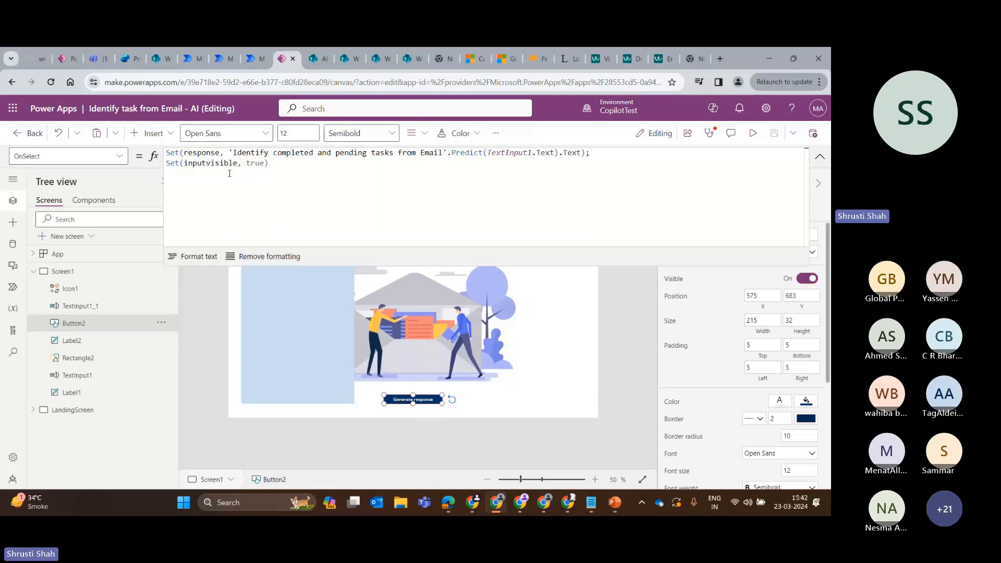
# Examine the app's custom prompt data source and how the OnSelect formula stores its Predict result in the response variable.
pyautogui.click(13, 243)
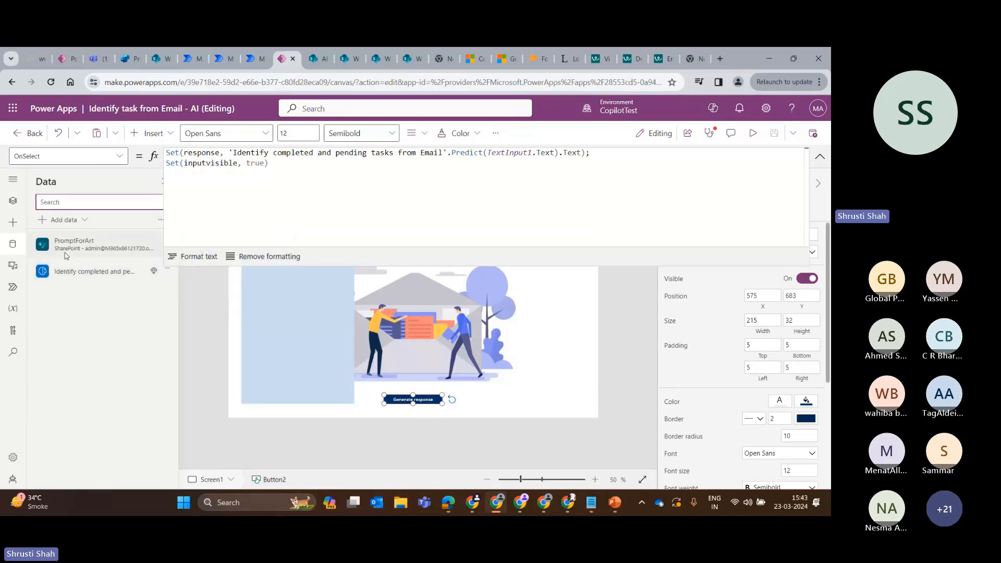
pyautogui.moveTo(102, 275)
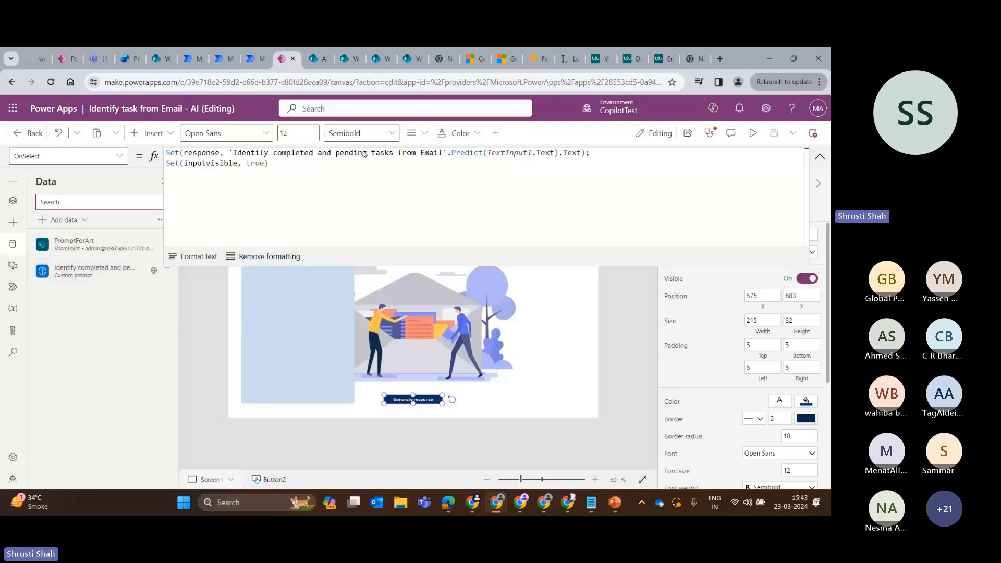
pyautogui.click(230, 152)
pyautogui.moveTo(229, 152); pyautogui.dragTo(486, 152)
pyautogui.doubleClick(463, 149)
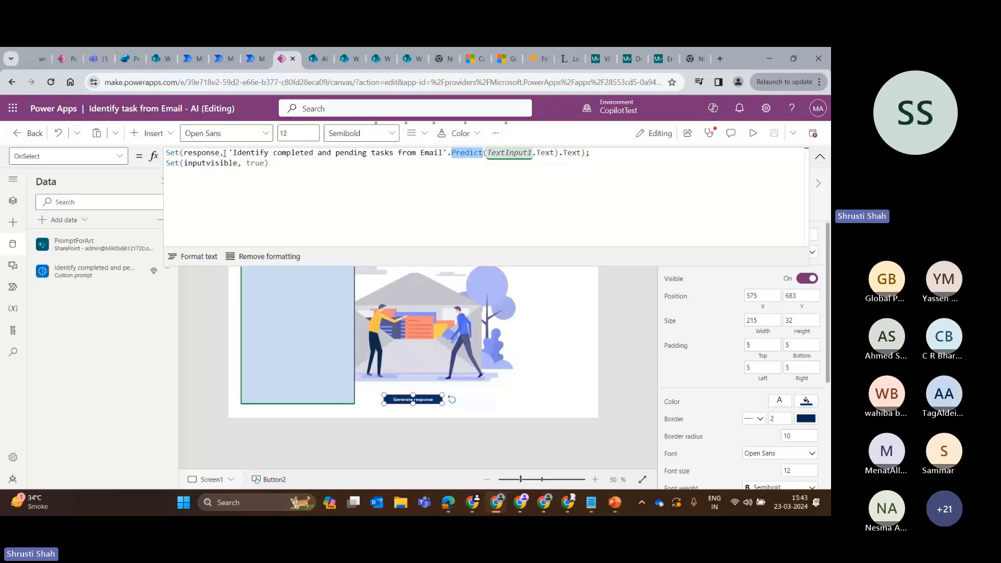
pyautogui.moveTo(232, 152); pyautogui.dragTo(592, 152)
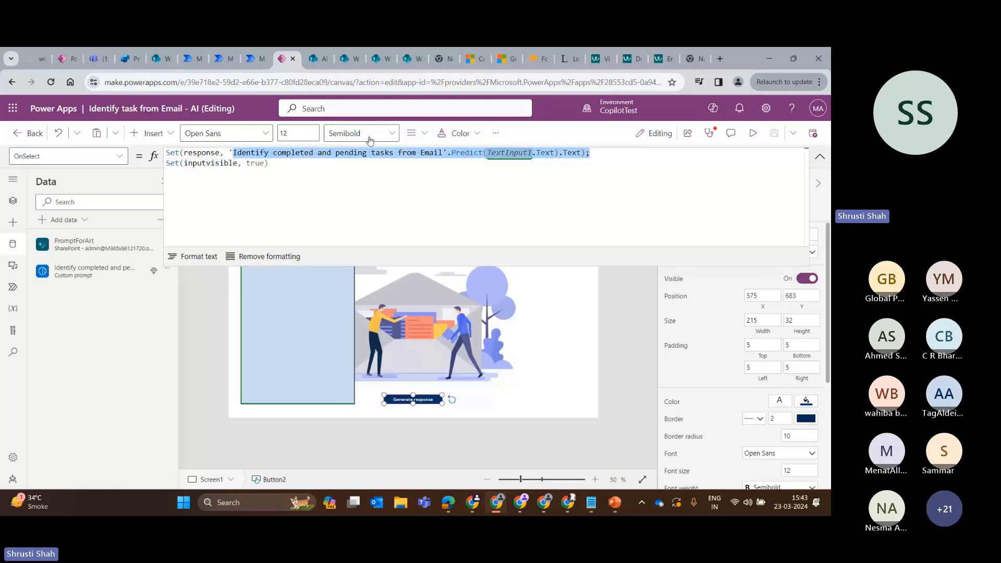
pyautogui.doubleClick(203, 153)
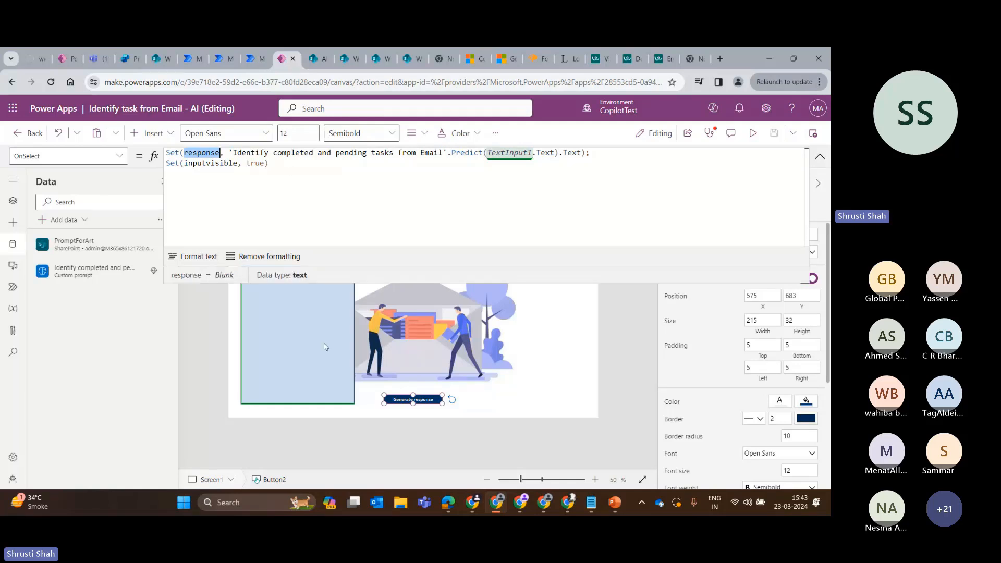
# Preview the app, clear the Email Content box, and return to the editor.
pyautogui.click(753, 133)
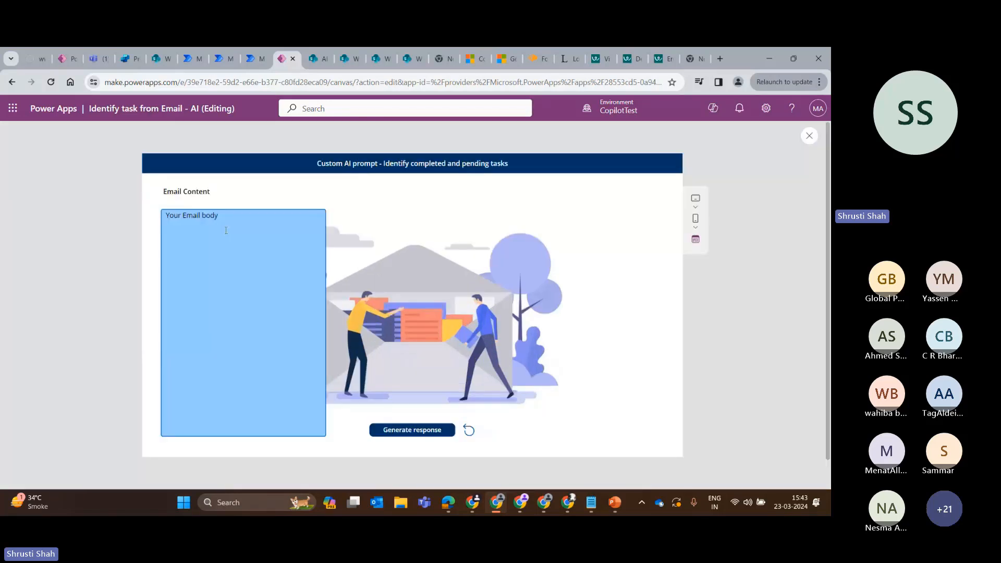
pyautogui.click(220, 221)
pyautogui.hotkey('ctrl', 'a')
pyautogui.press('BackSpace')
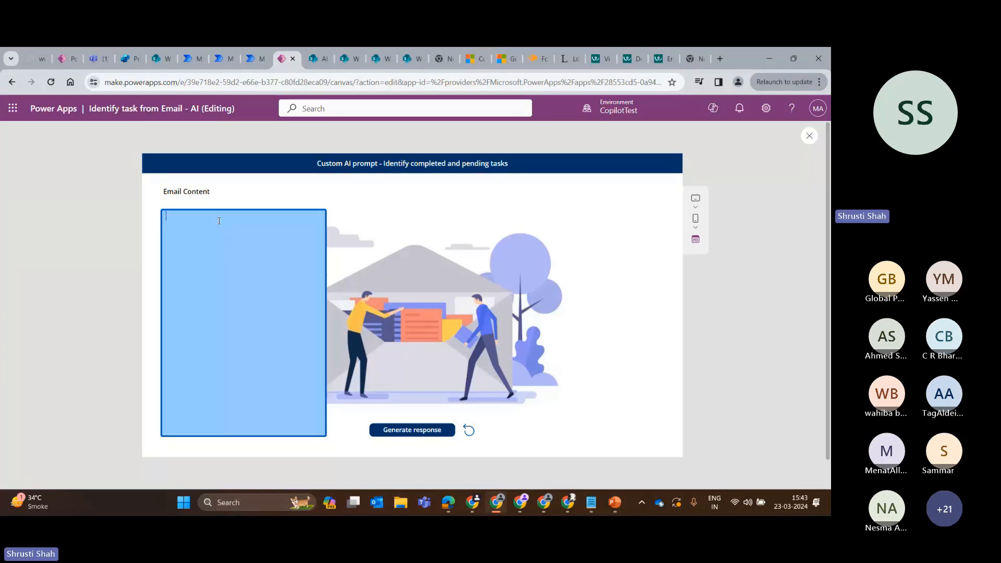
pyautogui.write('TextInputCanvas3')
pyautogui.hotkey('ctrl', 'a')
pyautogui.hotkey('ctrl', 'c')
pyautogui.press('BackSpace')
pyautogui.click(809, 135)
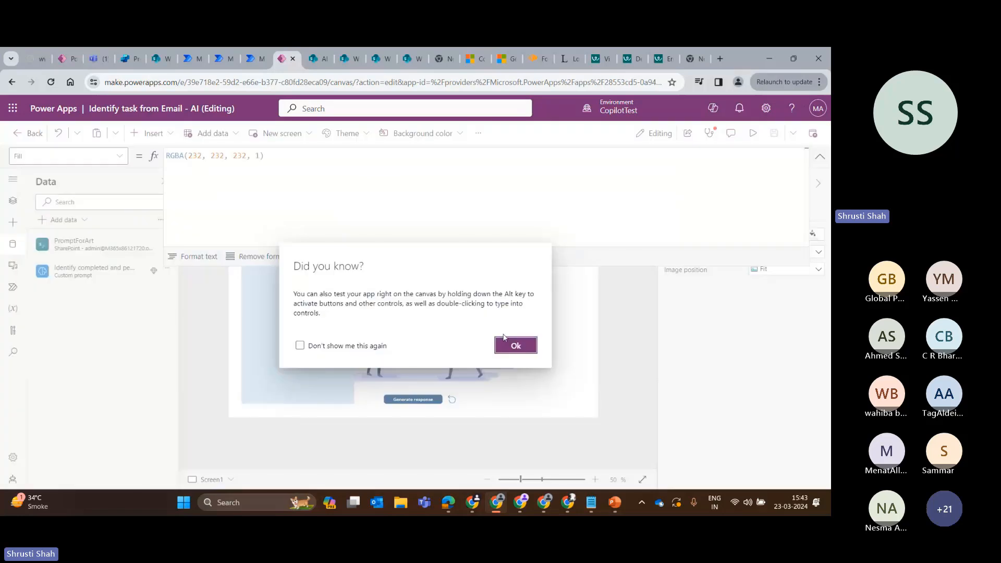
pyautogui.click(516, 344)
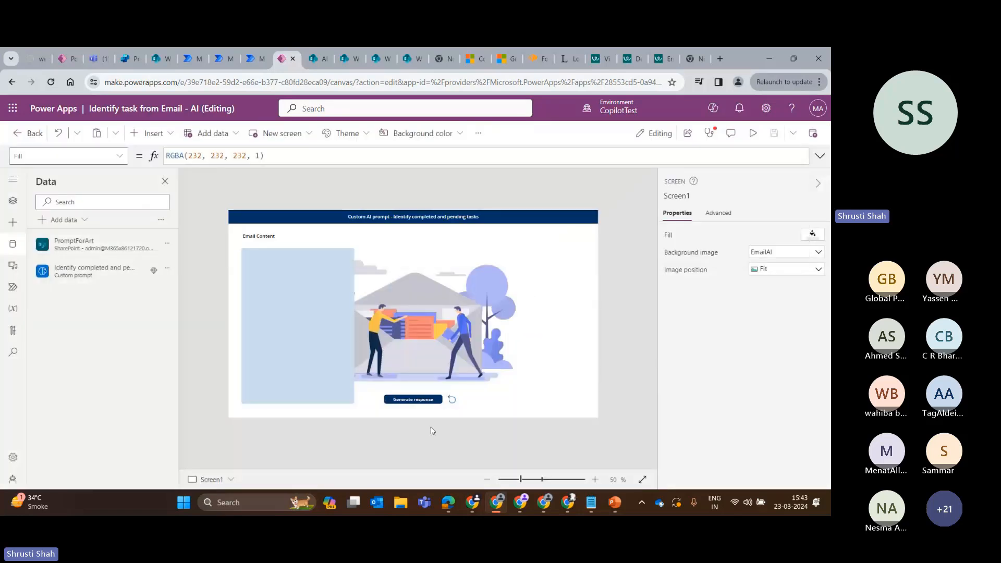
# Select the Generate response button and add the AI Summarize custom prompt to the app as a data source.
pyautogui.click(430, 399)
pyautogui.click(431, 152)
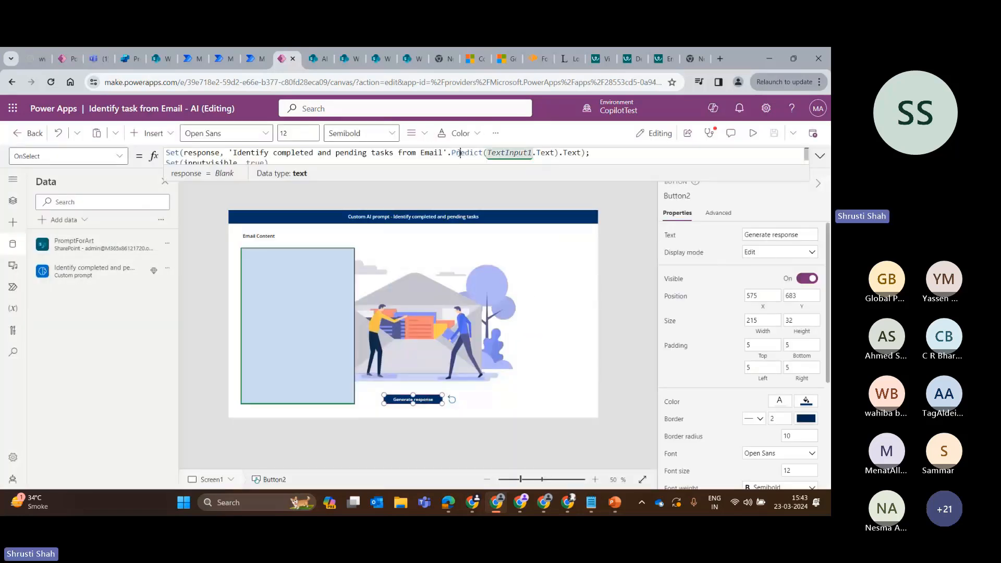
pyautogui.click(63, 219)
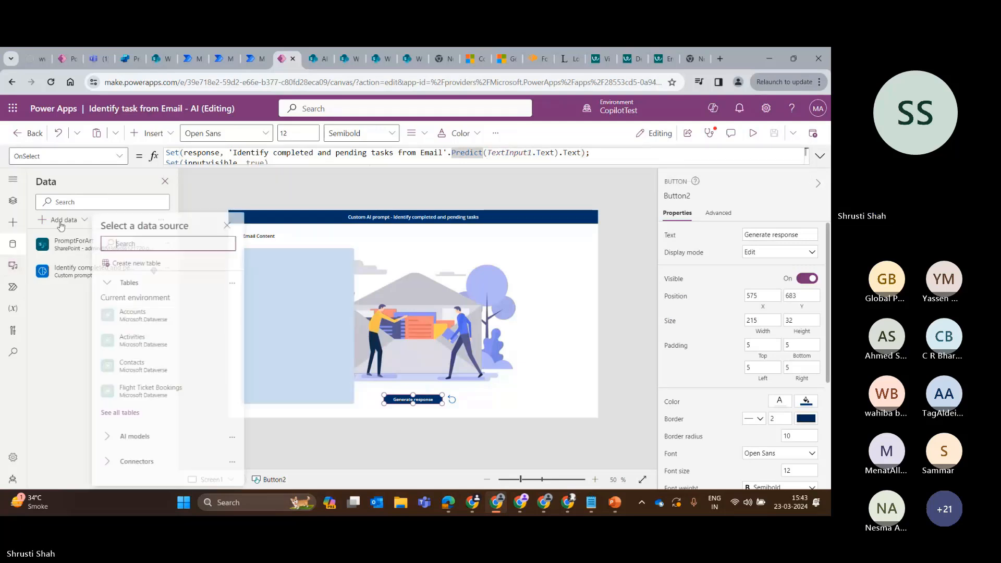
pyautogui.write('summa')
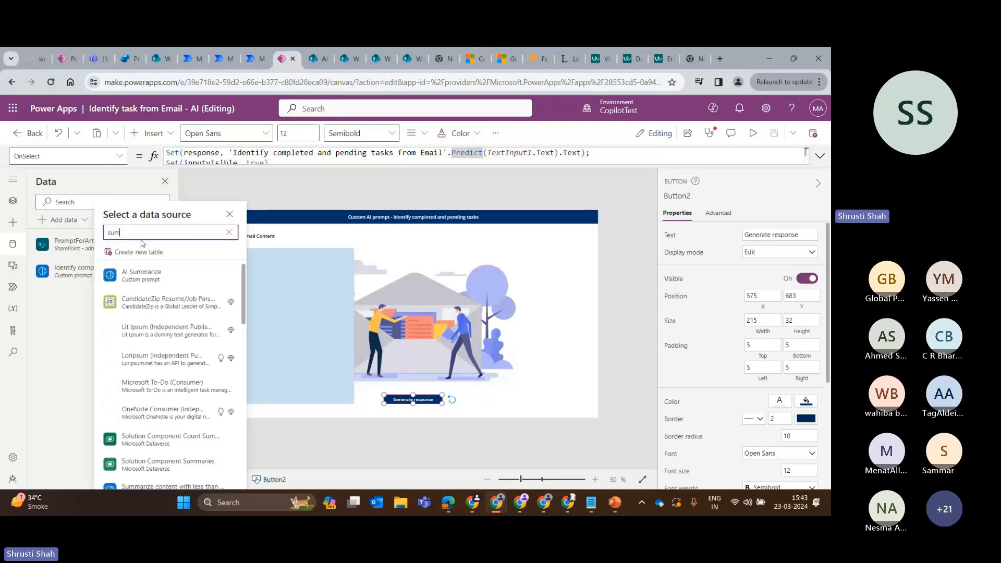
pyautogui.click(146, 277)
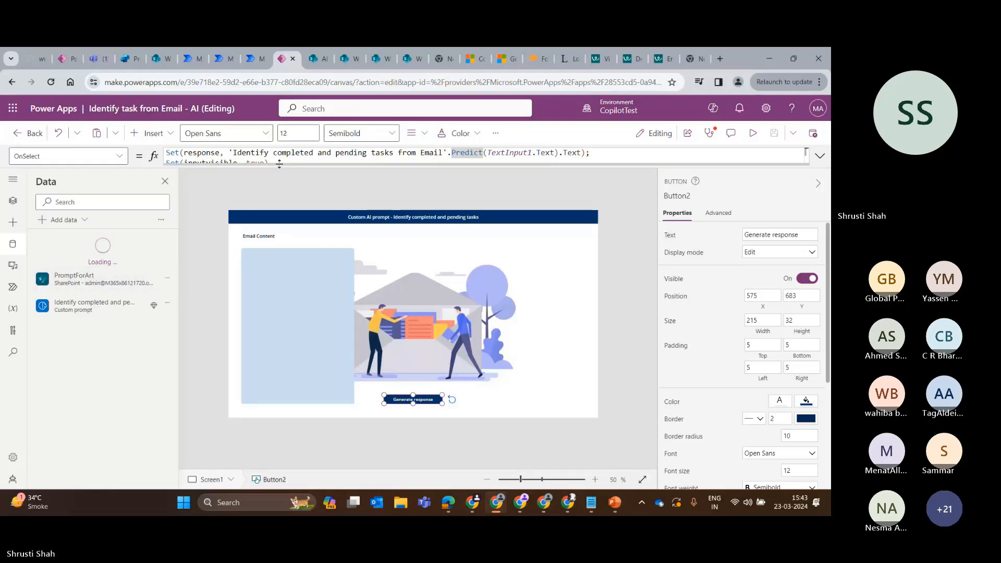
# Replace the prompt in the Generate response button's OnSelect formula with 'AI Summarize', keeping a single Predict call on TextInput1.Text.
pyautogui.click(355, 163)
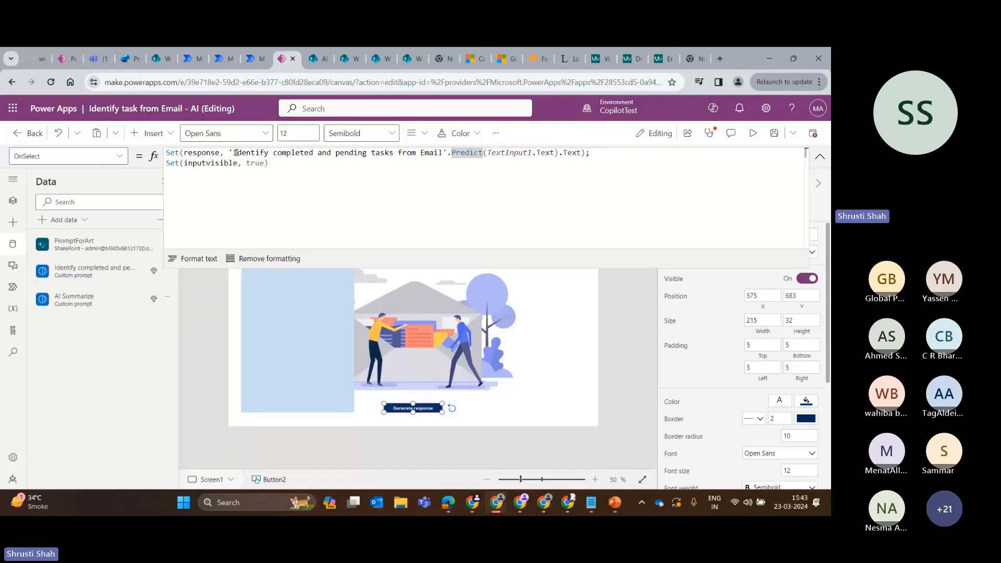
pyautogui.moveTo(230, 153); pyautogui.dragTo(451, 153)
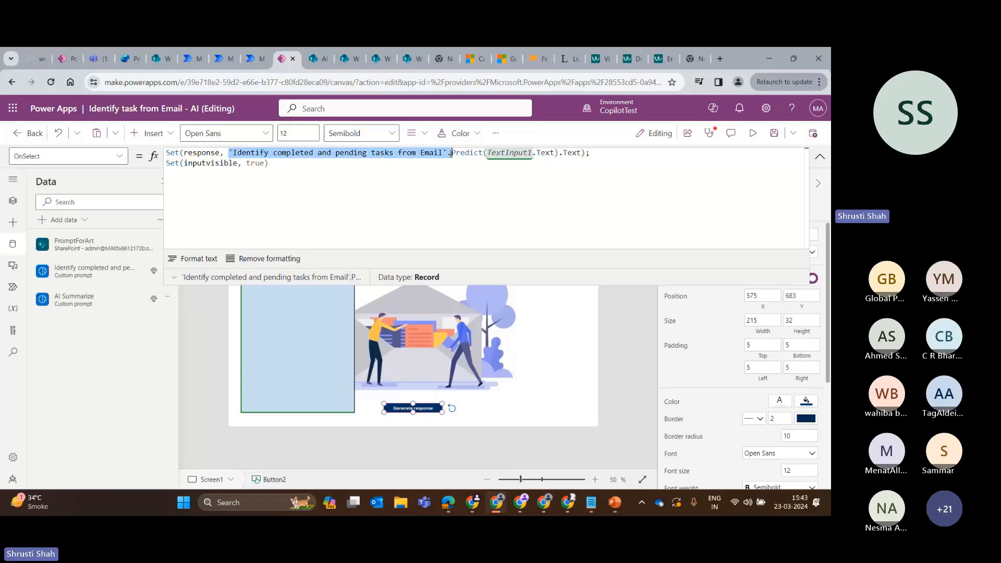
pyautogui.write('ai')
pyautogui.press('Tab')
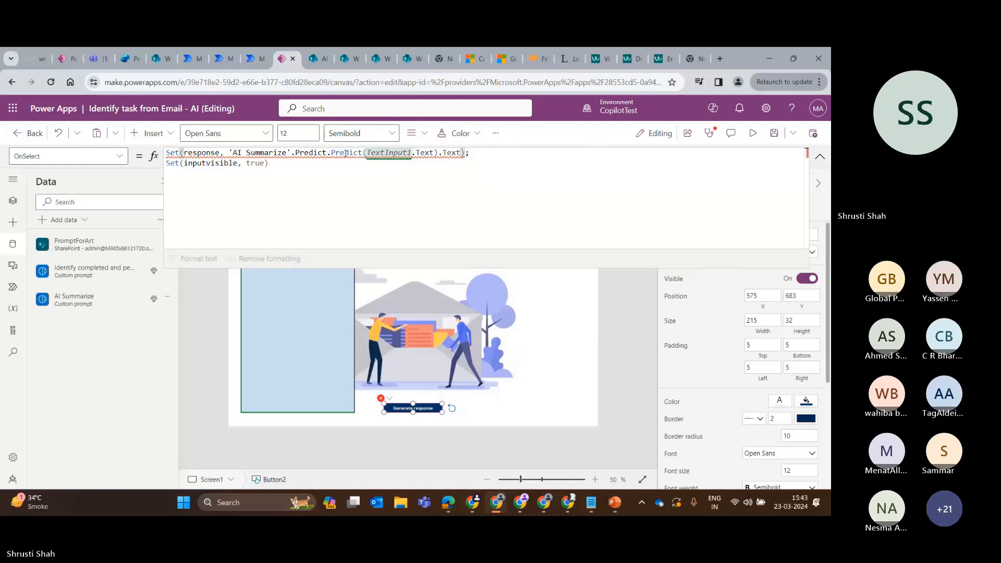
pyautogui.press('Delete')
pyautogui.press('Delete')
pyautogui.press('Delete')
pyautogui.press('Delete')
pyautogui.press('Delete')
pyautogui.press('Delete')
pyautogui.press('Delete')
pyautogui.press('Delete')
pyautogui.click(445, 162)
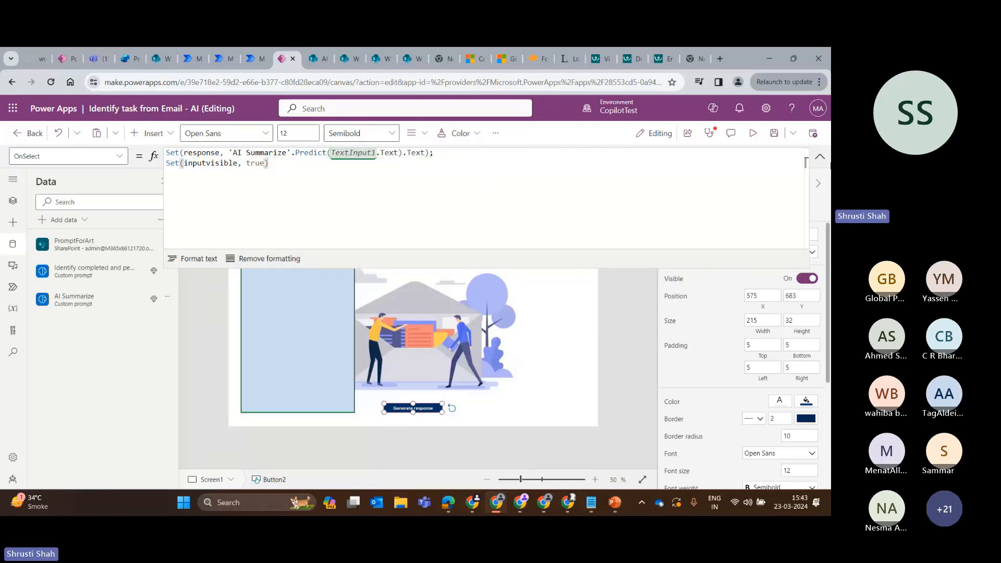
pyautogui.click(773, 135)
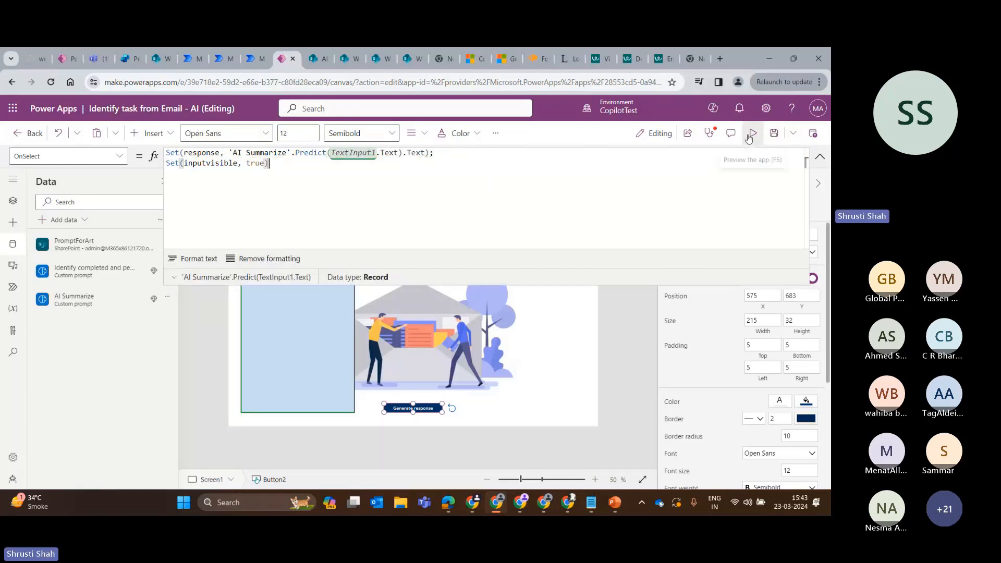
# Preview the app and clear the Email Content box.
pyautogui.click(753, 134)
pyautogui.click(223, 256)
pyautogui.hotkey('ctrl', 'v')
pyautogui.hotkey('ctrl', 'a')
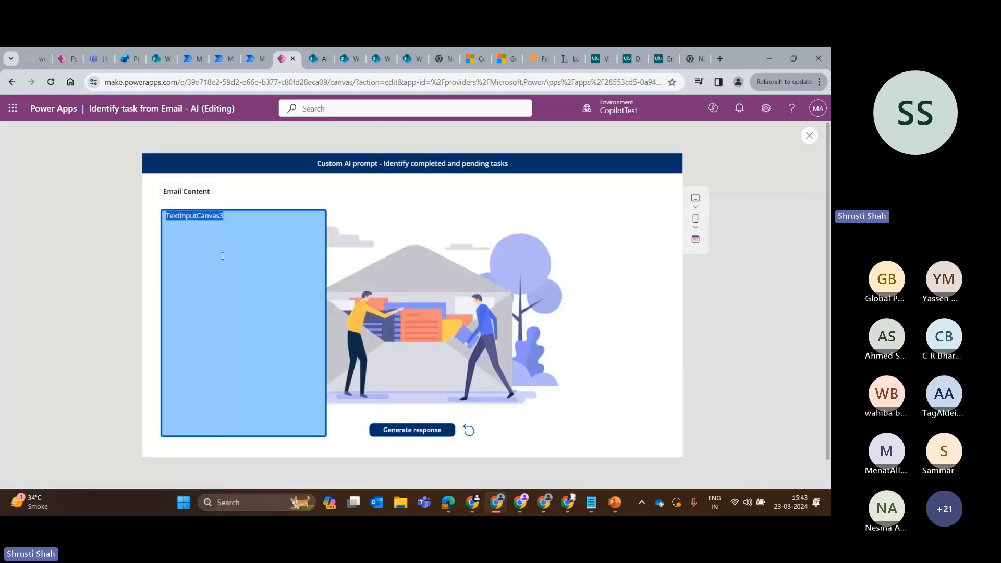
pyautogui.press('BackSpace')
# Copy the selected Design Engineer job description from the Workable page and paste it into the previewed app's Email Content box.
pyautogui.click(626, 56)
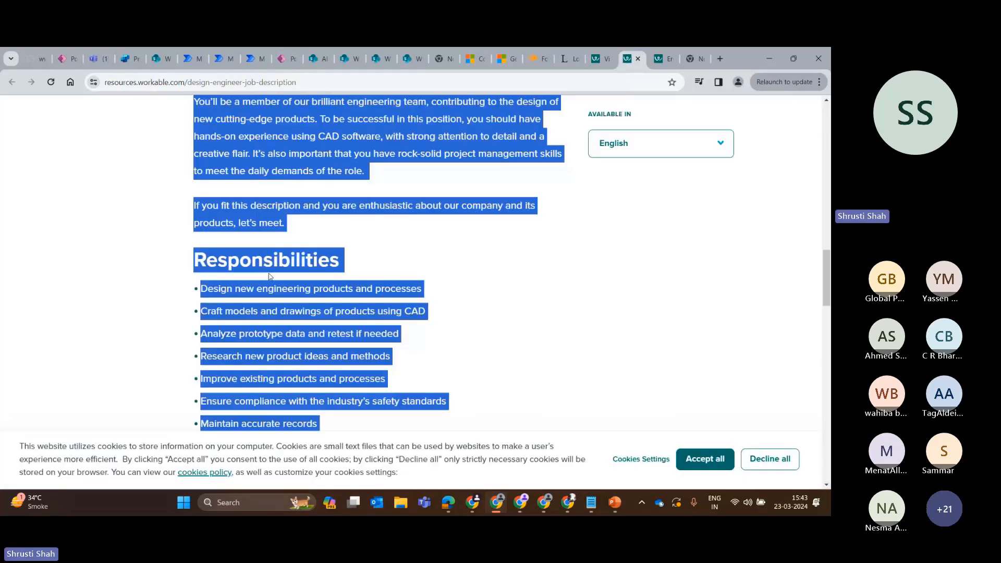
pyautogui.rightClick(270, 272)
pyautogui.click(292, 284)
pyautogui.click(70, 58)
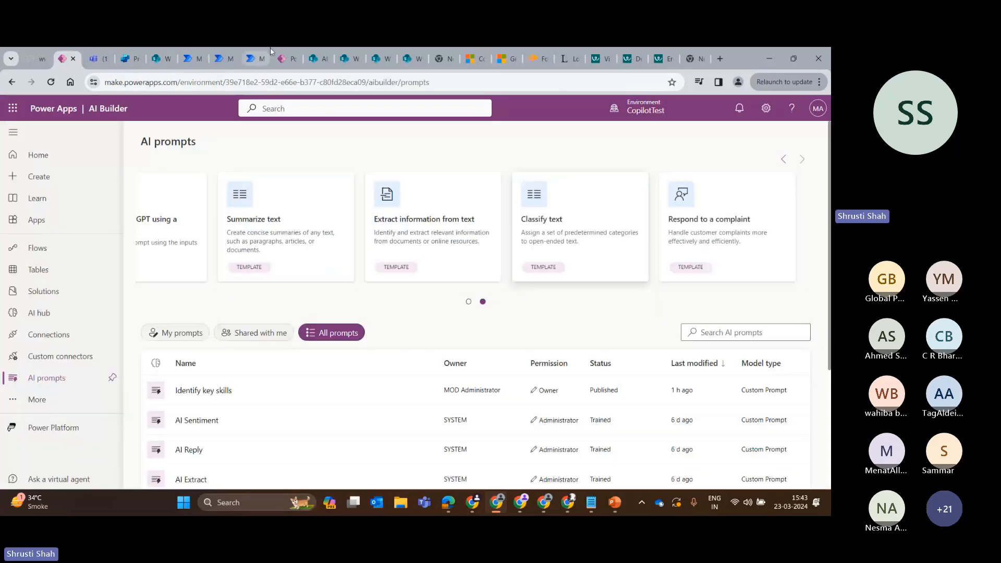
pyautogui.click(284, 59)
pyautogui.click(228, 260)
pyautogui.hotkey('ctrl', 'v')
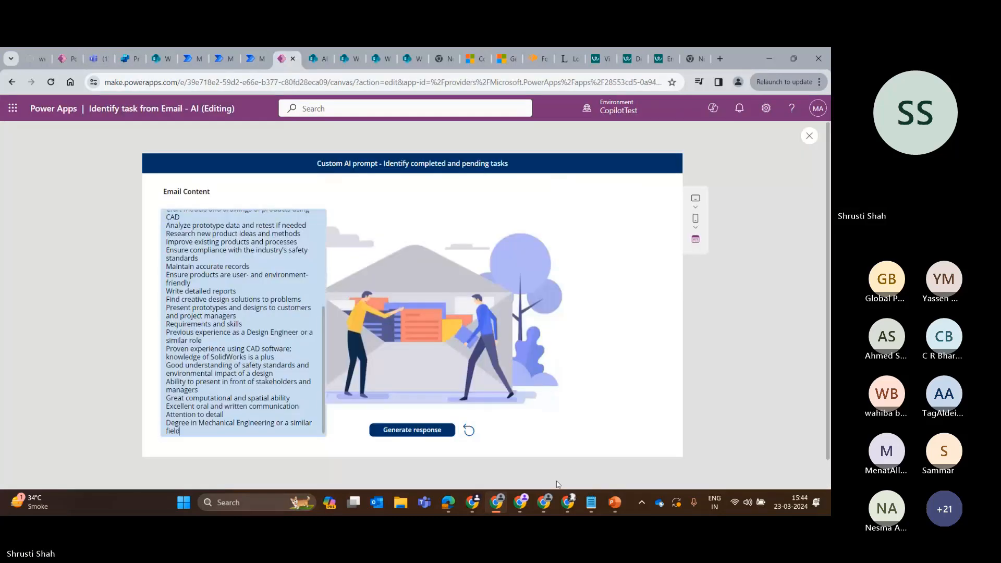
# Generate the response, compare it with the pasted job description, and return to the editor.
pyautogui.click(418, 430)
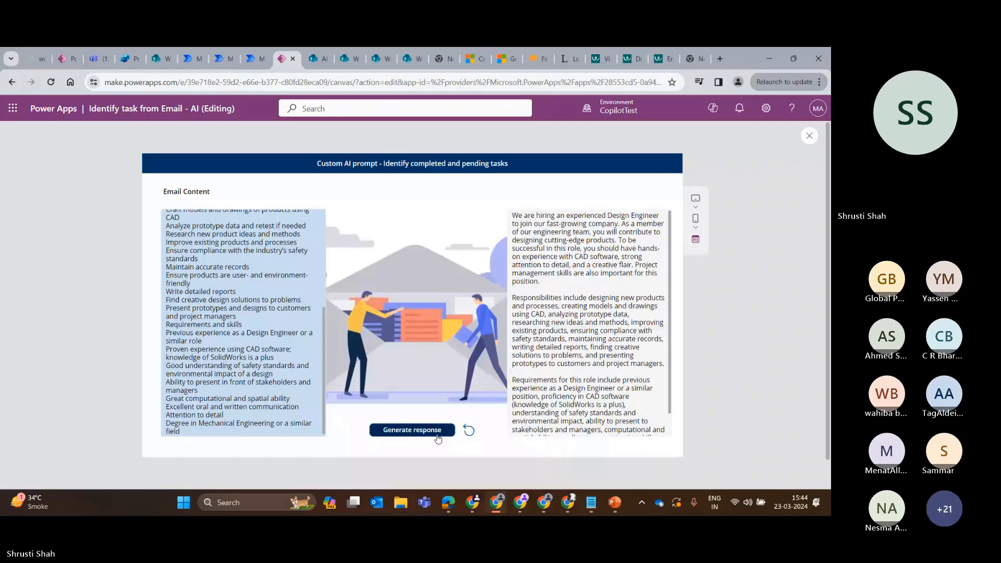
pyautogui.scroll(-1, 580, 303)
pyautogui.scroll(2, 580, 302)
pyautogui.scroll(3, 284, 304)
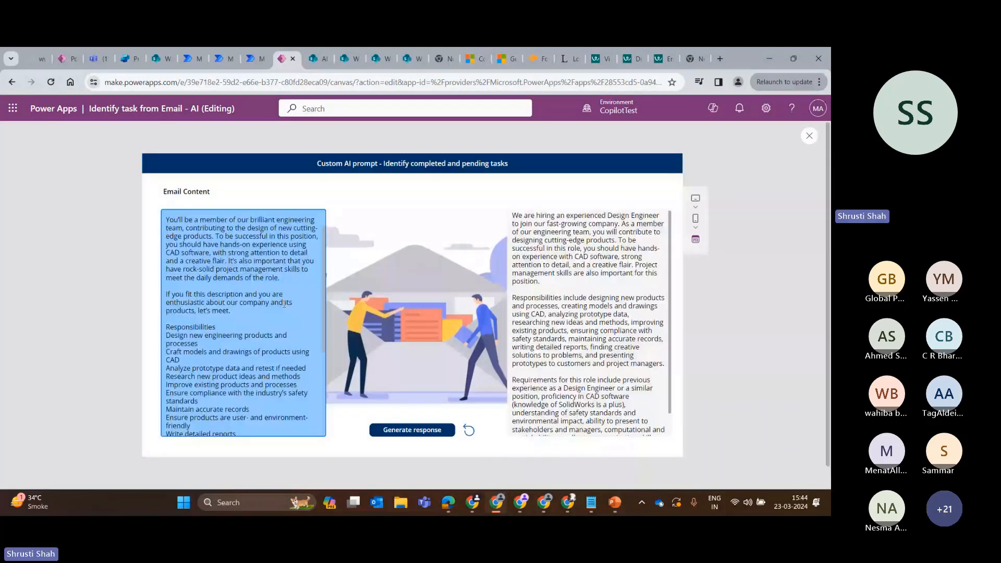
pyautogui.scroll(1, 284, 303)
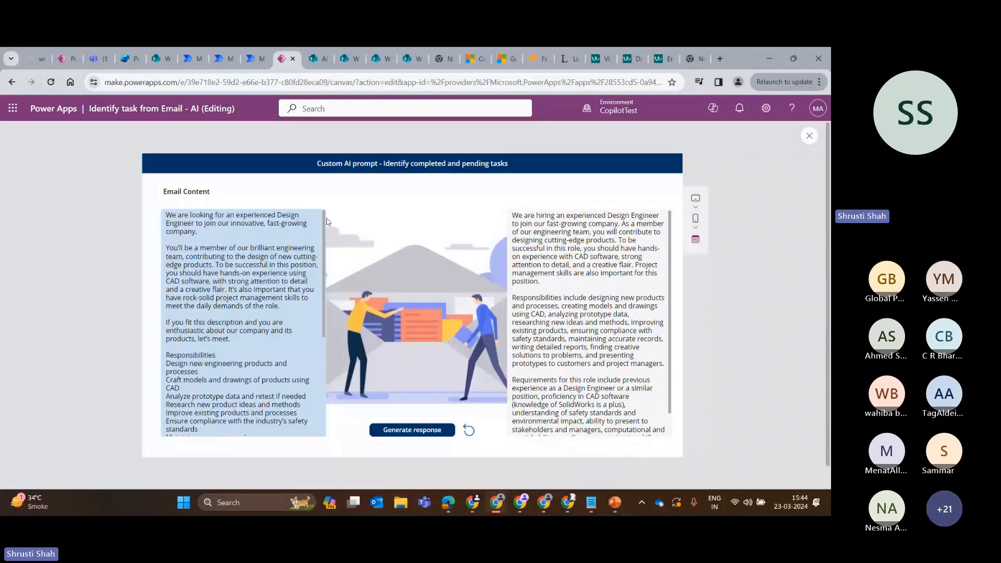
pyautogui.scroll(-5, 266, 349)
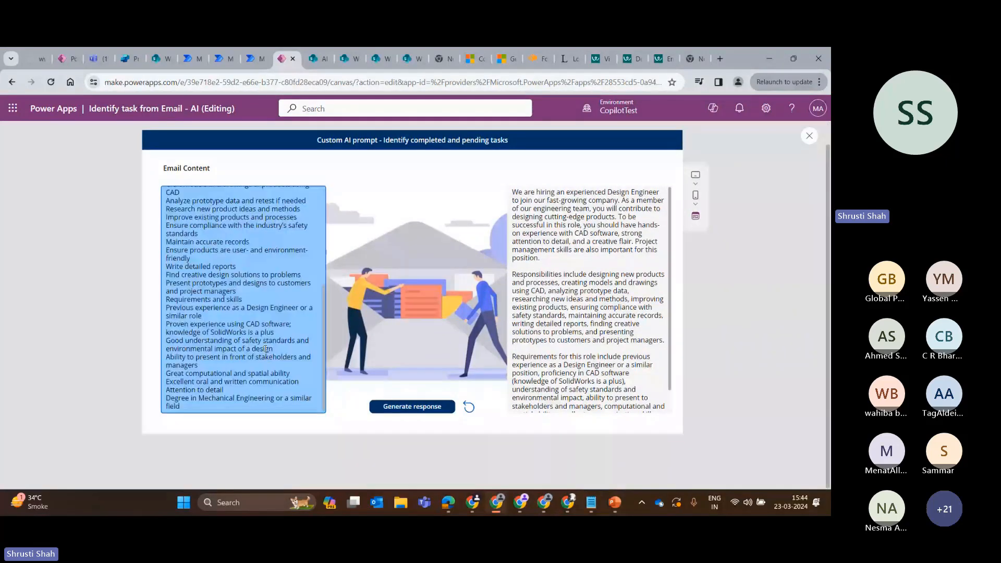
pyautogui.scroll(6, 266, 349)
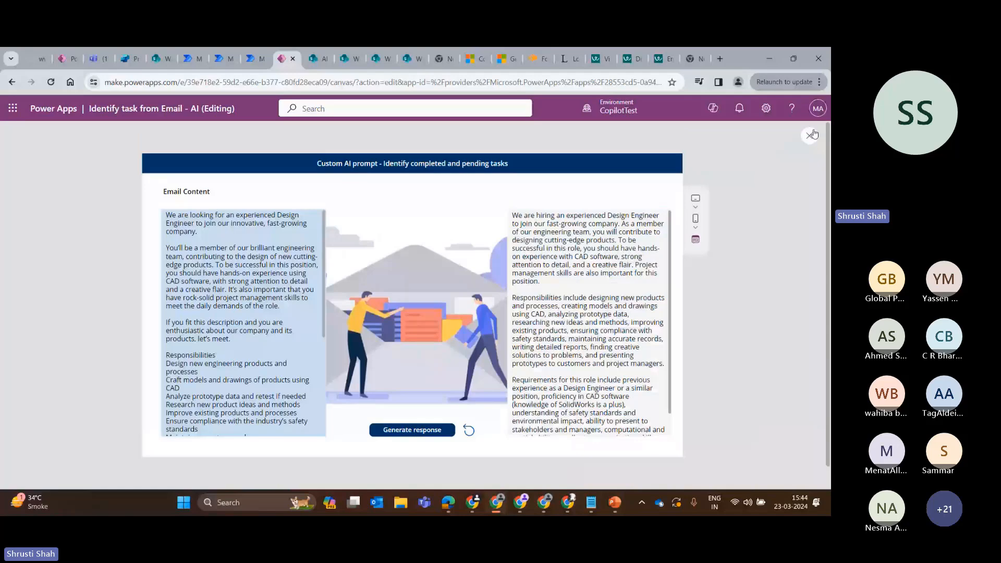
pyautogui.click(811, 136)
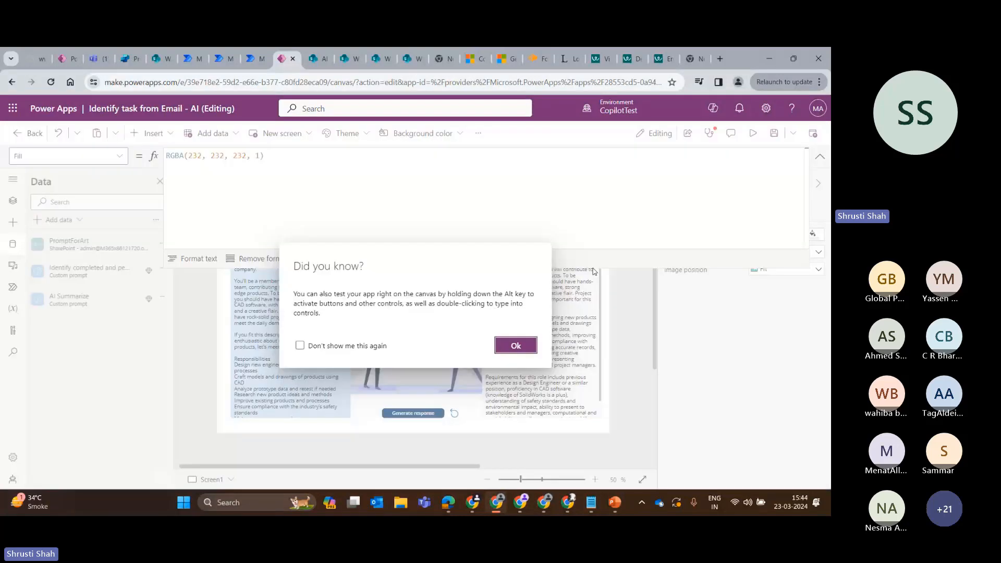
pyautogui.click(515, 345)
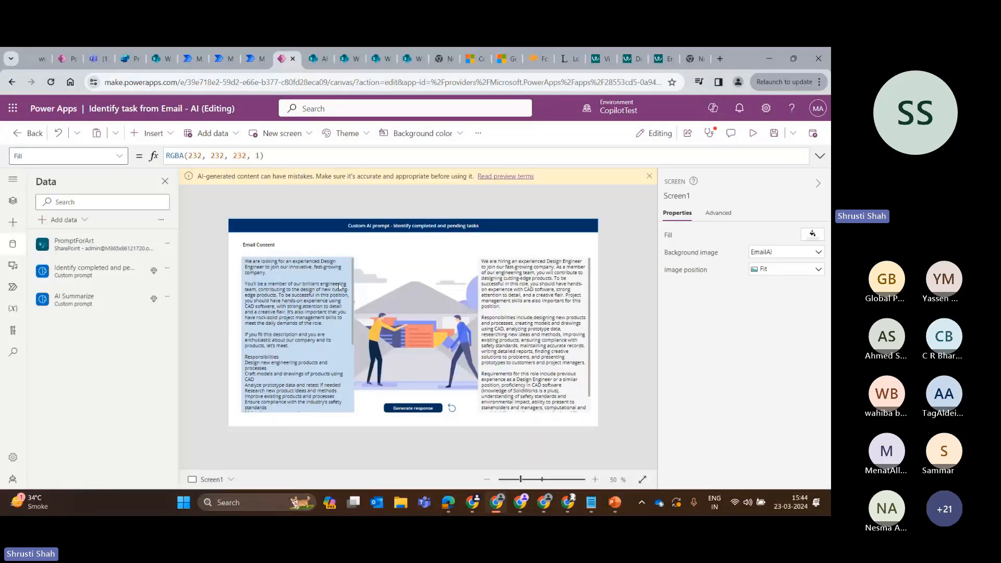
# Select the Email Content text input and examine the app's Copilot options for creating, changing and asking, closing Copilot when done.
pyautogui.click(272, 306)
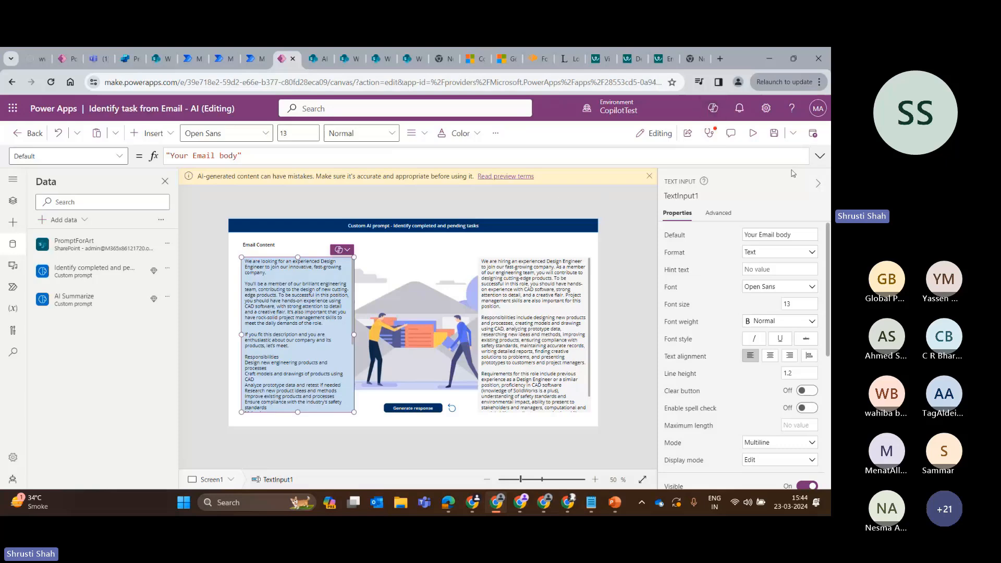
pyautogui.click(712, 109)
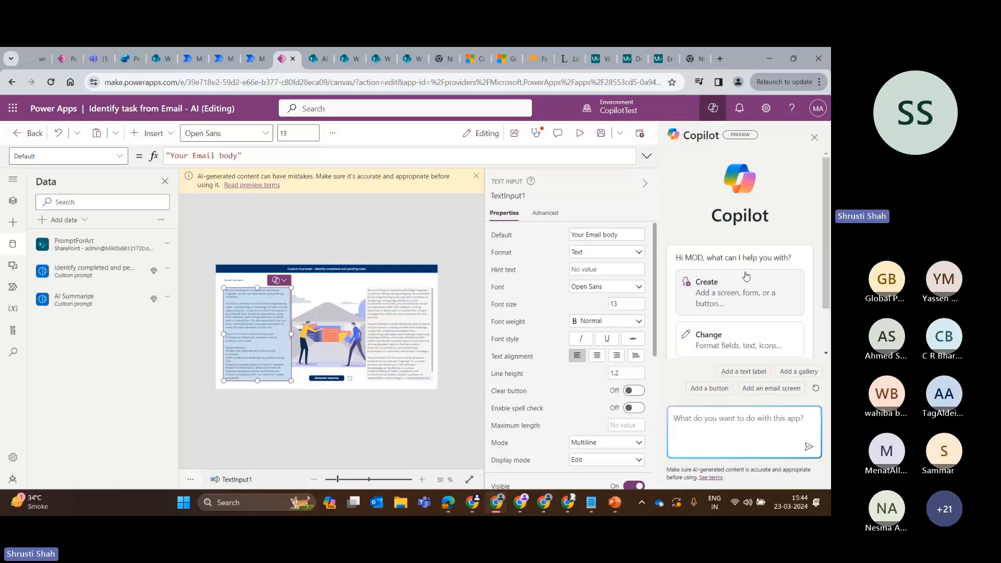
pyautogui.scroll(-2, 746, 276)
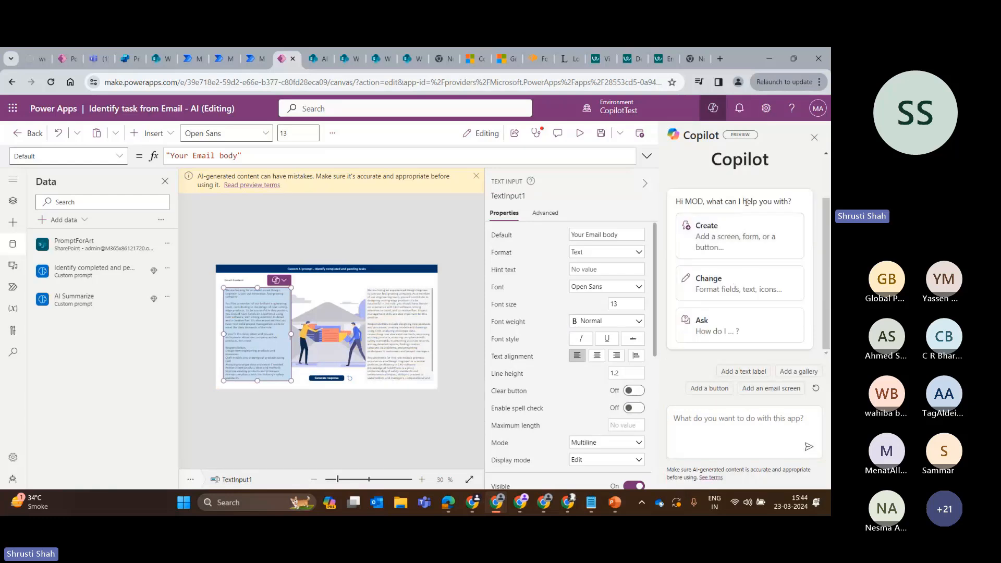
pyautogui.click(646, 157)
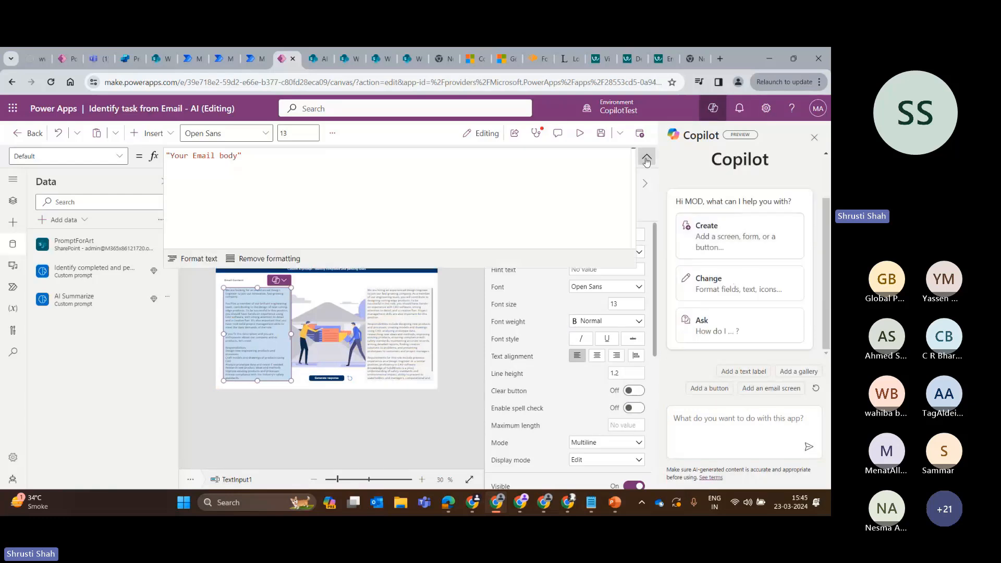
pyautogui.click(646, 158)
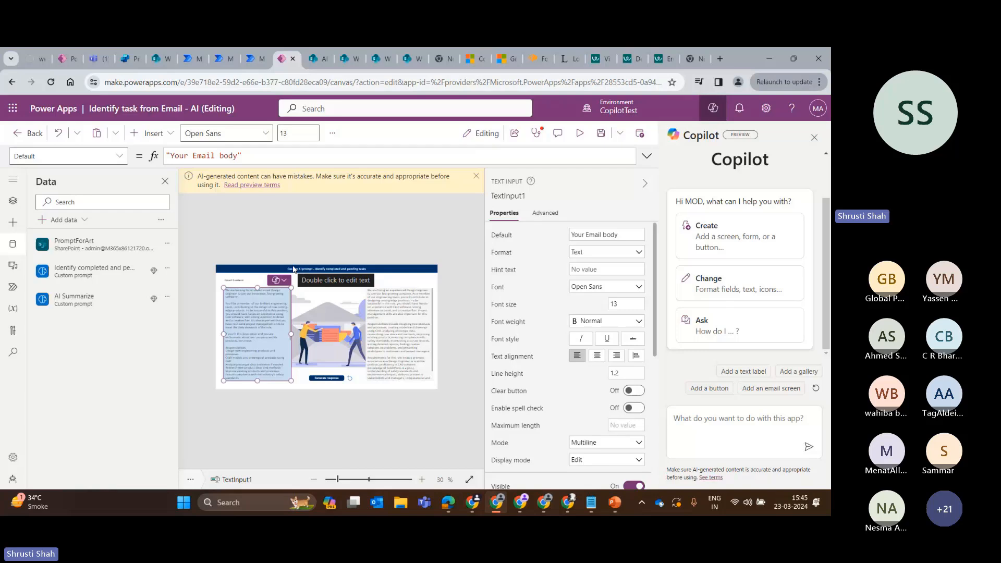
pyautogui.click(645, 183)
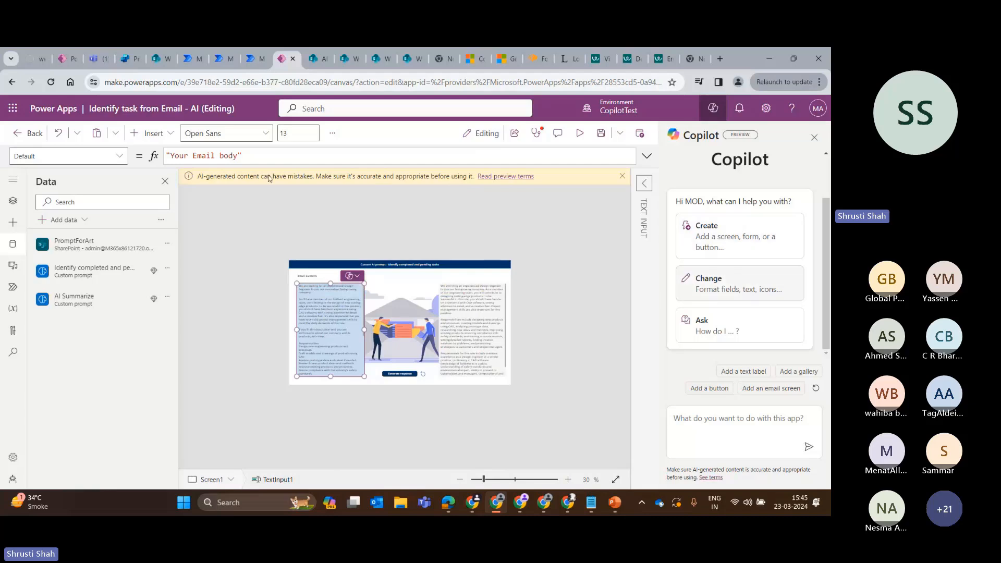
pyautogui.moveTo(61, 296)
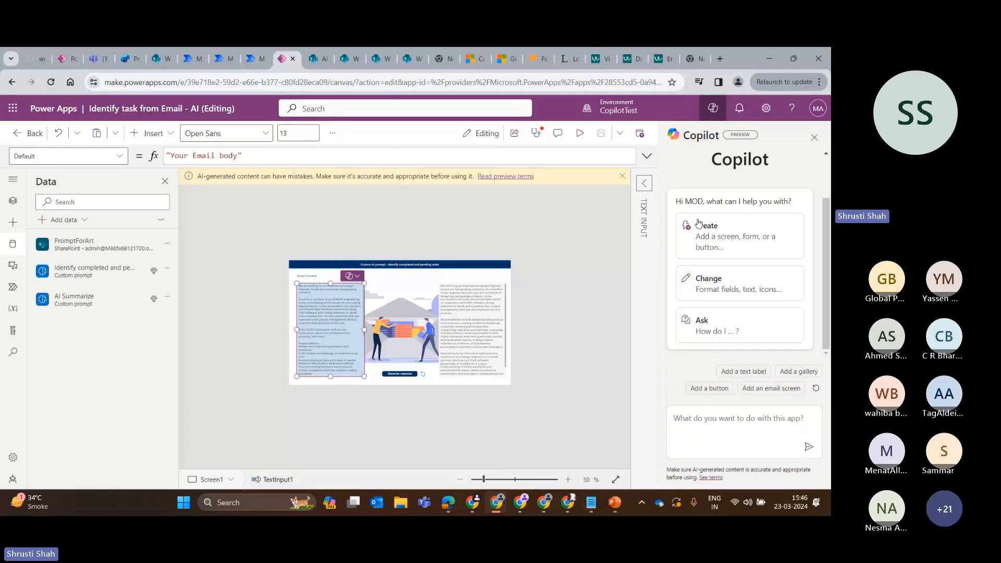
pyautogui.click(814, 137)
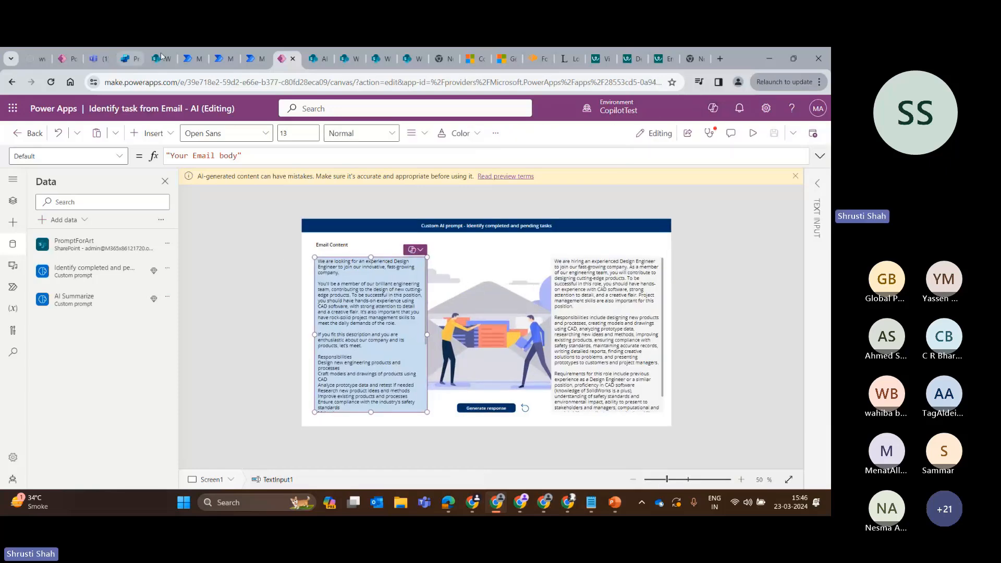
# Switch to the Run a flow from Copilot flow in Power Automate and examine its Copilot assistance.
pyautogui.click(219, 57)
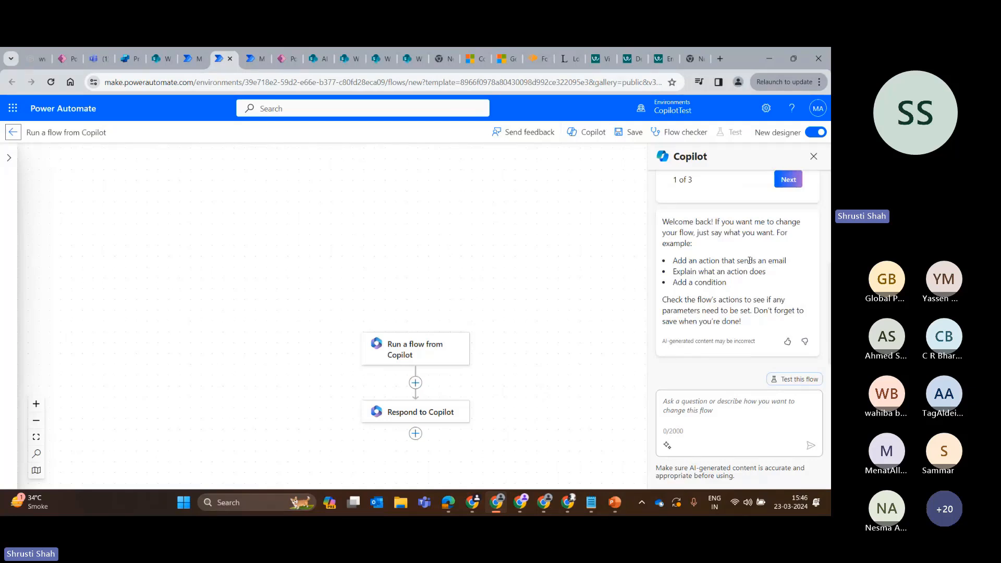
pyautogui.scroll(-2, 423, 344)
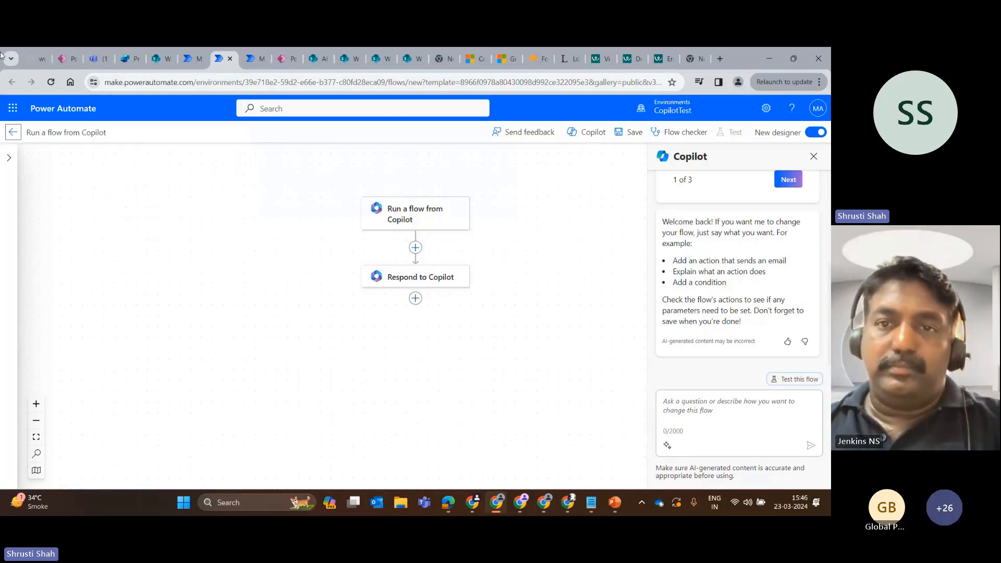
# Switch to Power Apps and start a new table from a description with Copilot in the CopilotTest environment.
pyautogui.click(67, 58)
pyautogui.click(34, 269)
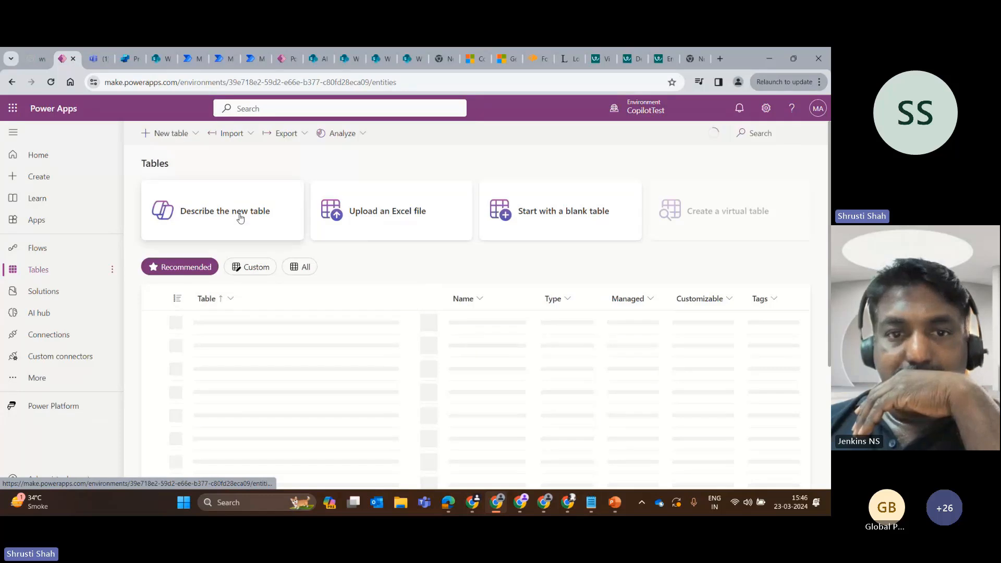
pyautogui.click(240, 216)
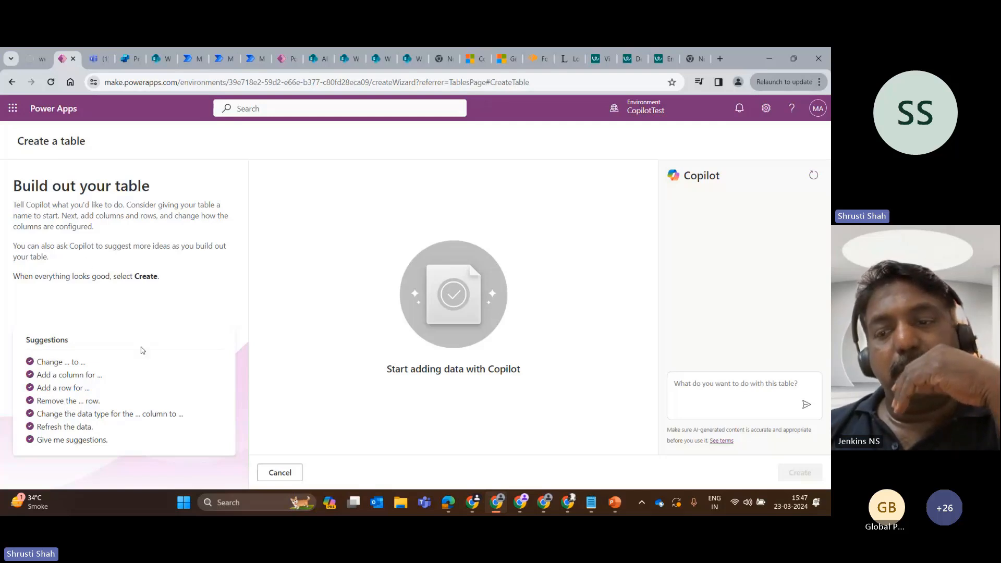
pyautogui.click(109, 50)
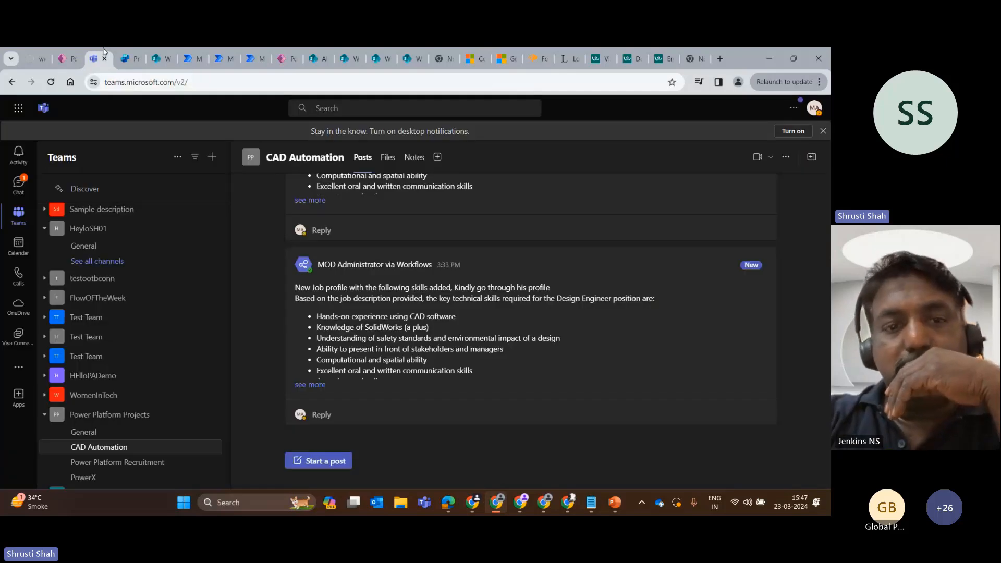
pyautogui.click(69, 59)
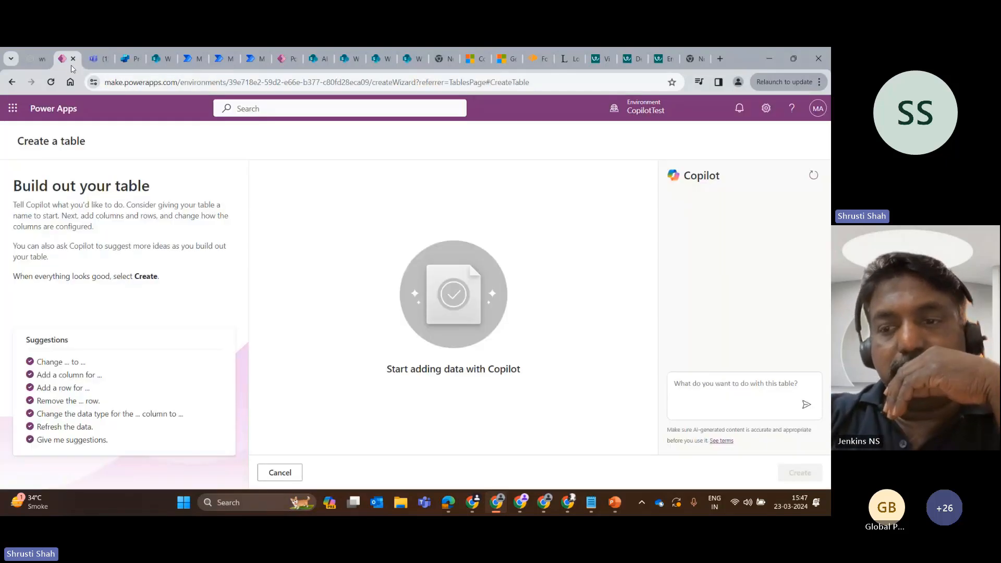